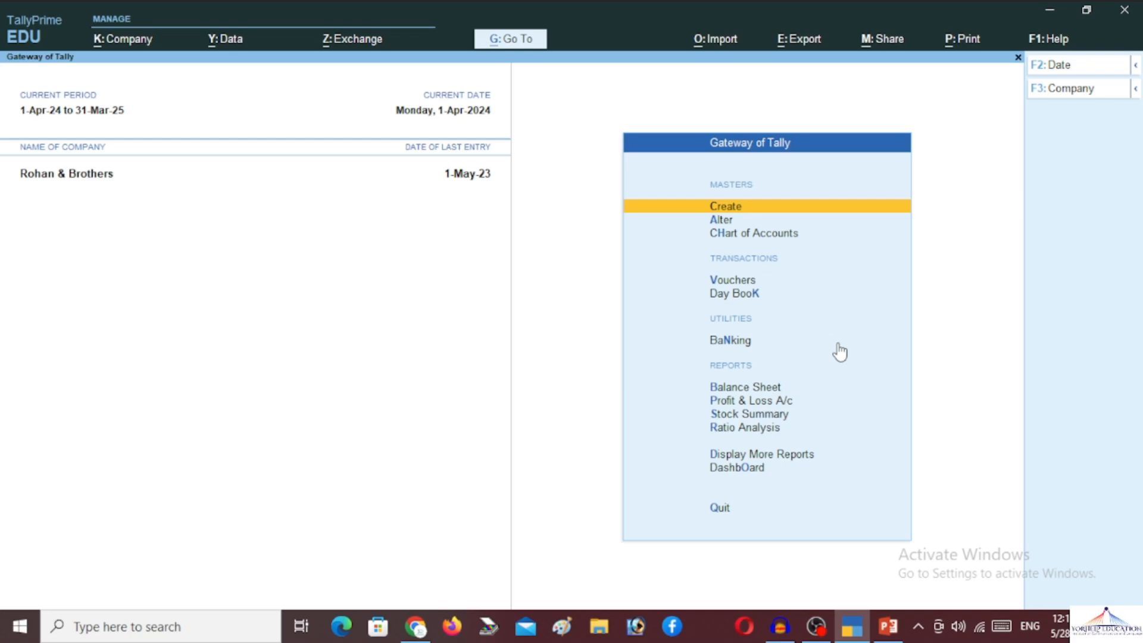
- Step through the F11 company features, accepting the GST details (Uttar Pradesh, Regular, quarterly GSTR-1) unchanged
{"action": "key", "text": "F11"}
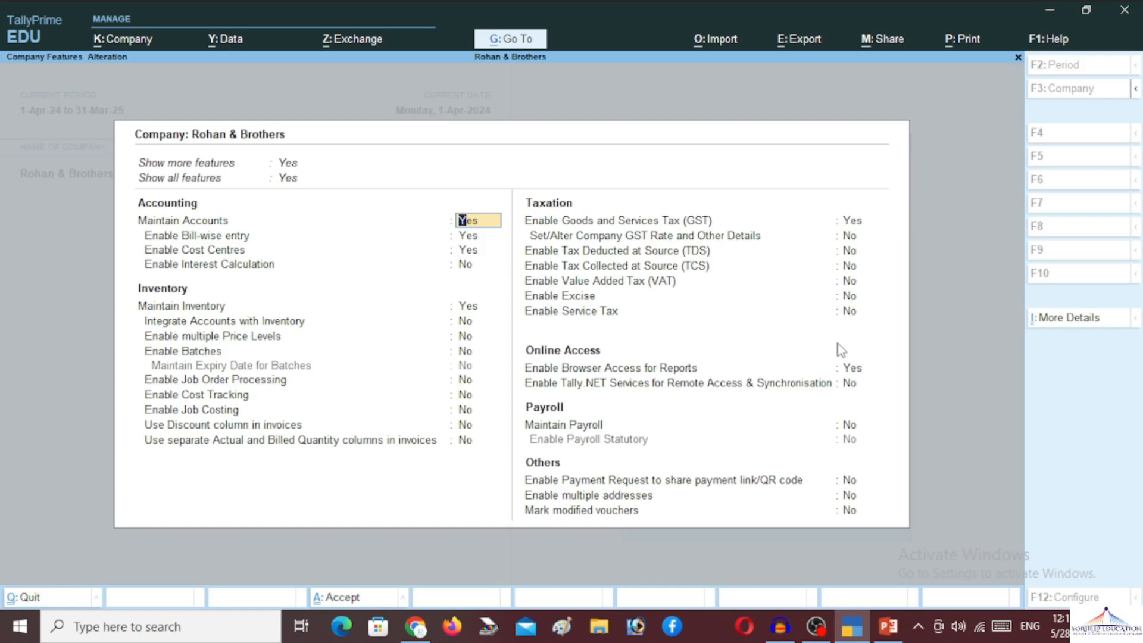
{"action": "key", "text": "Return"}
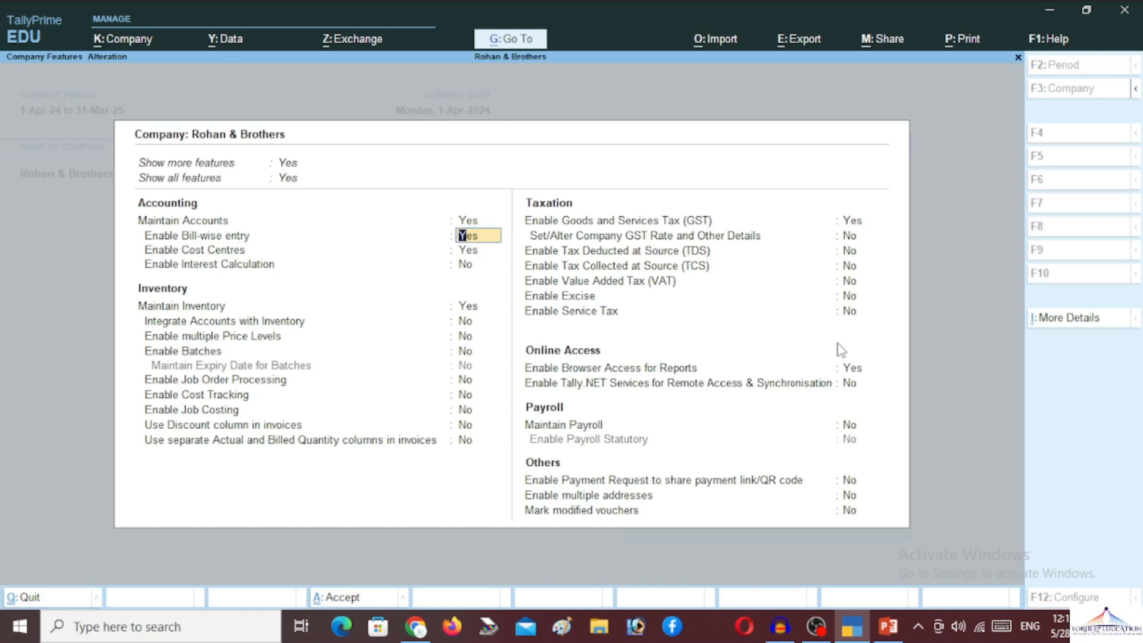
{"action": "key", "text": "Return"}
{"action": "key", "text": "Return"}
{"action": "key", "text": "Return"}
{"action": "key", "text": "Return"}
{"action": "key", "text": "Return"}
{"action": "key", "text": "Return"}
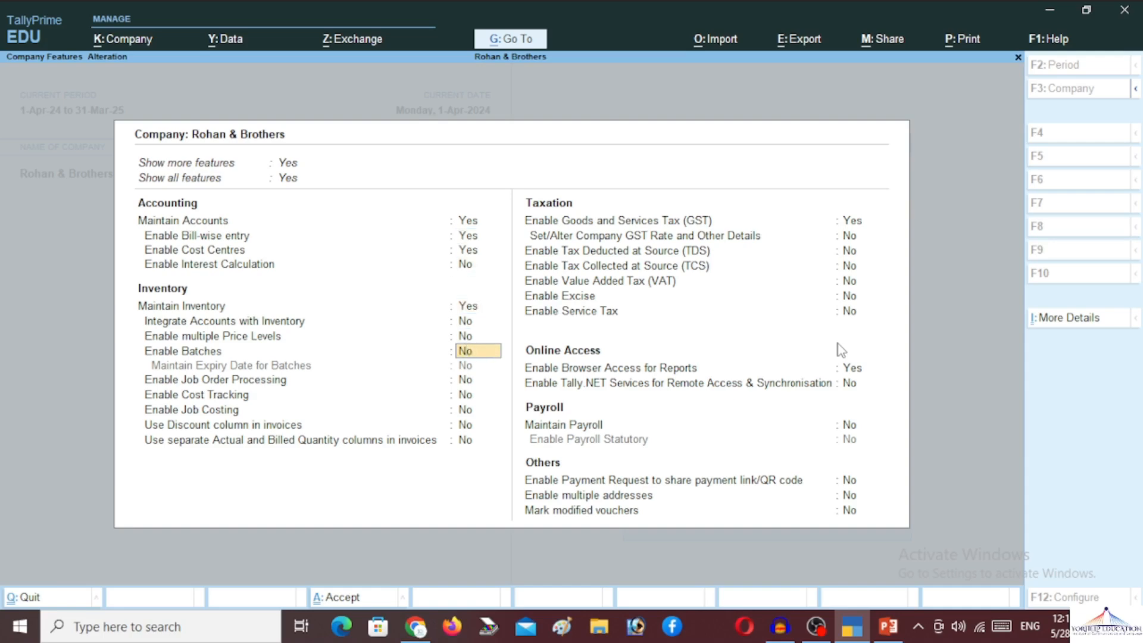
{"action": "key", "text": "Return"}
{"action": "key", "text": "Return"}
{"action": "key", "text": "Return"}
{"action": "key", "text": "Return"}
{"action": "key", "text": "Return"}
{"action": "key", "text": "Return"}
{"action": "key", "text": "Return"}
{"action": "key", "text": "Return"}
{"action": "key", "text": "Return"}
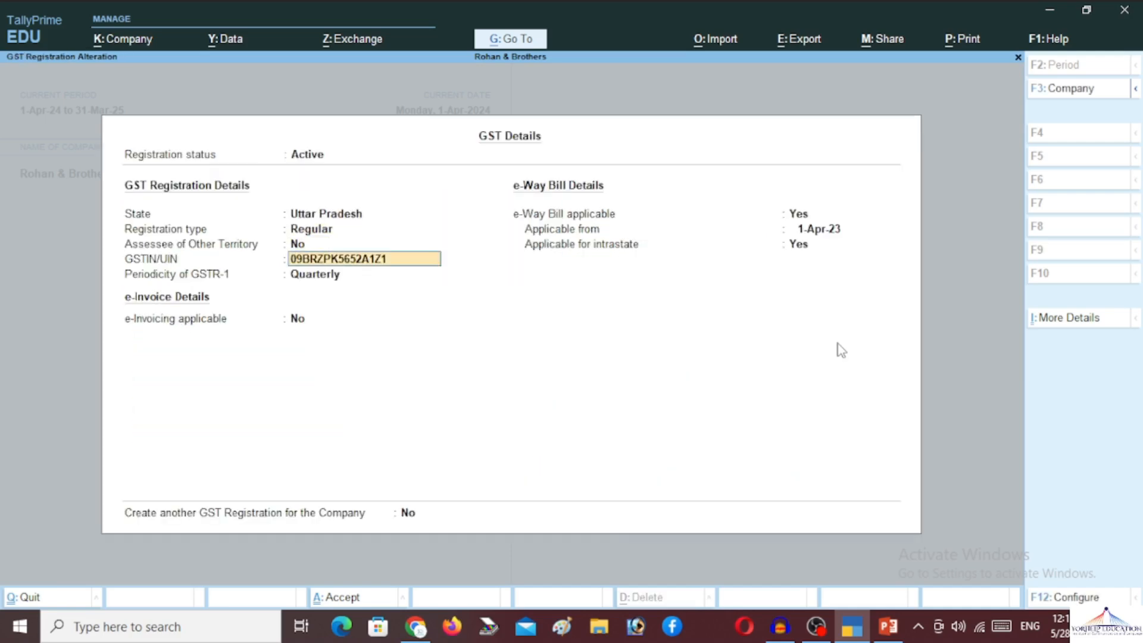
{"action": "key", "text": "Return"}
{"action": "key", "text": "Return"}
{"action": "key", "text": "Return"}
{"action": "key", "text": "Return"}
{"action": "key", "text": "Return"}
{"action": "key", "text": "Return"}
{"action": "key", "text": "Return"}
{"action": "key", "text": "Return"}
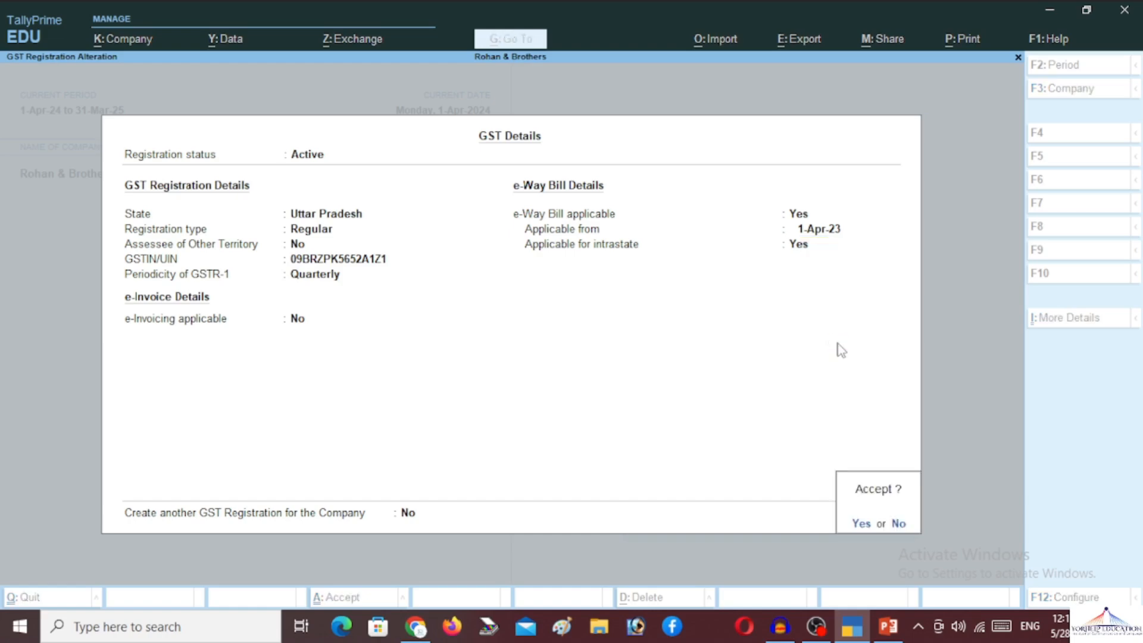
{"action": "key", "text": "Return"}
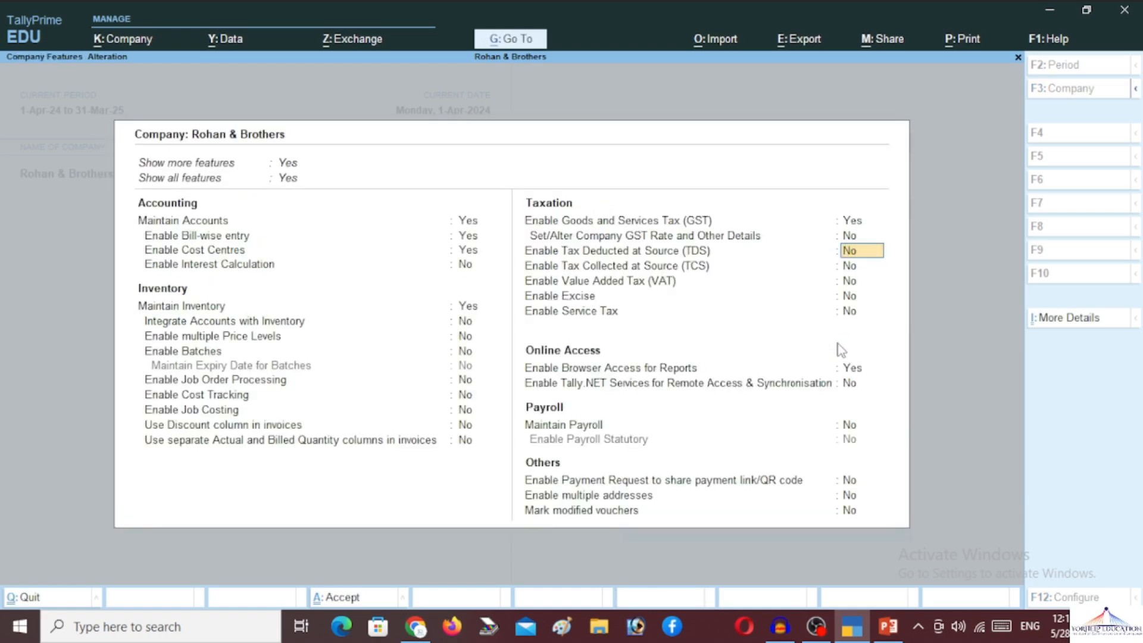
{"action": "key", "text": "Return"}
{"action": "key", "text": "Return"}
{"action": "key", "text": "Return"}
{"action": "key", "text": "Return"}
{"action": "key", "text": "Return"}
{"action": "key", "text": "Return"}
{"action": "key", "text": "Return"}
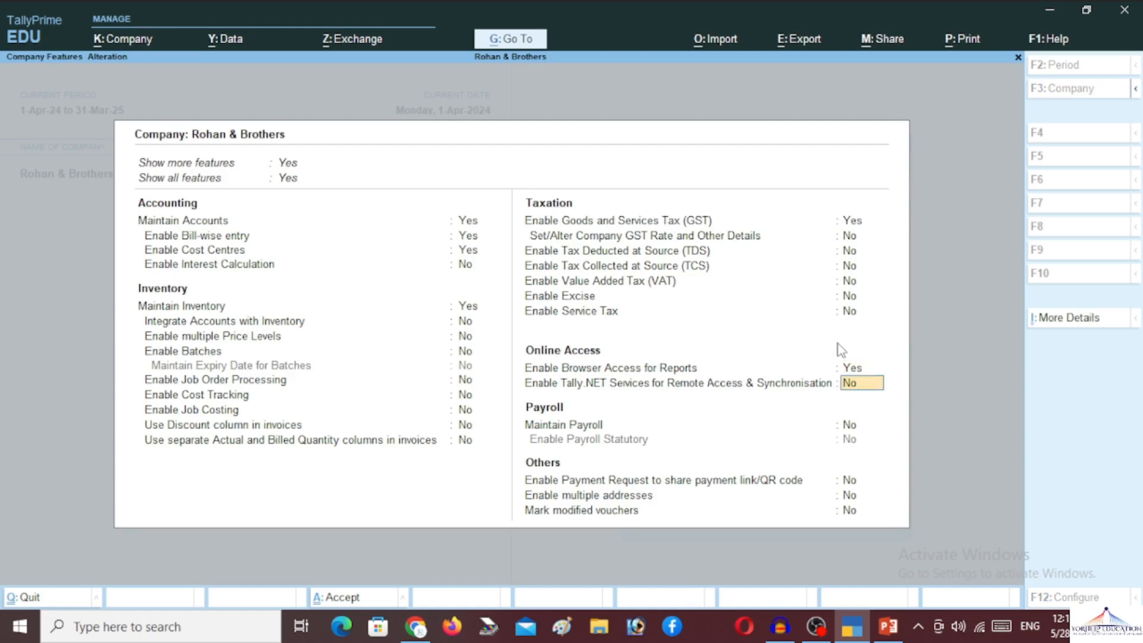
- Set Maintain Payroll and Enable Payroll Statutory to Yes
{"action": "type", "text": "ye"}
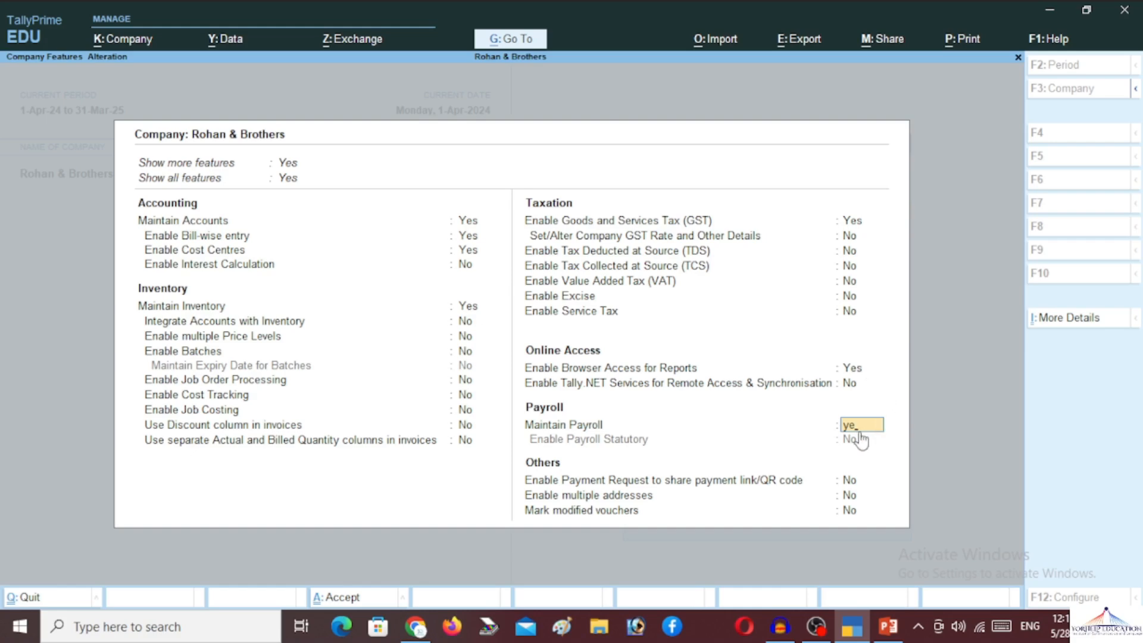
{"action": "key", "text": "ctrl"}
{"action": "key", "text": "ctrl"}
{"action": "key", "text": "Return"}
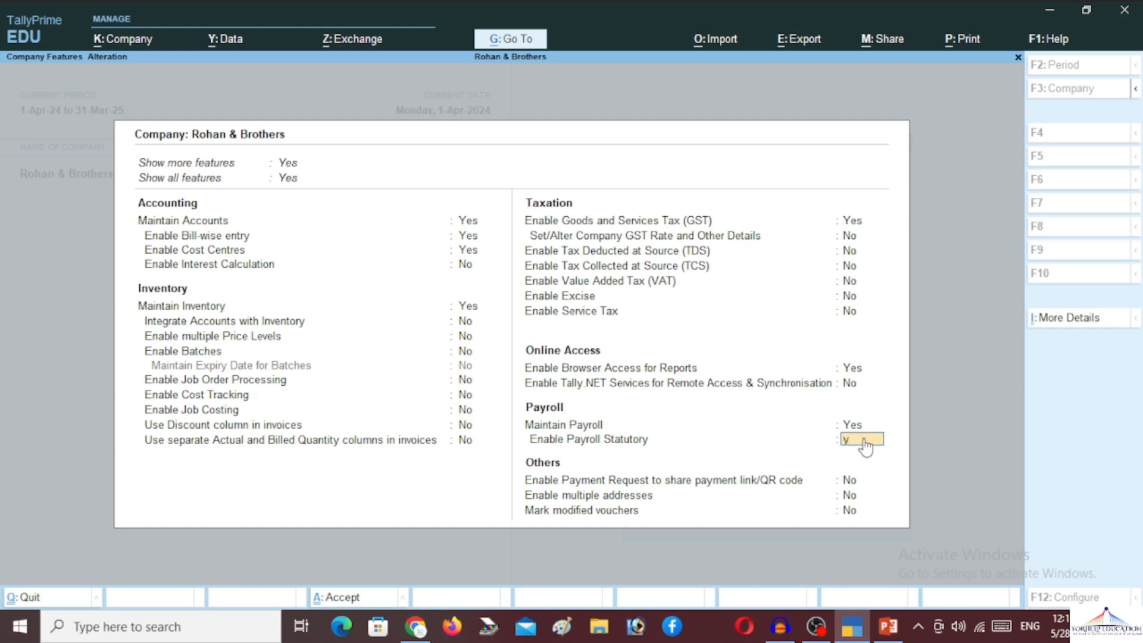
{"action": "type", "text": "yes"}
{"action": "key", "text": "Return"}
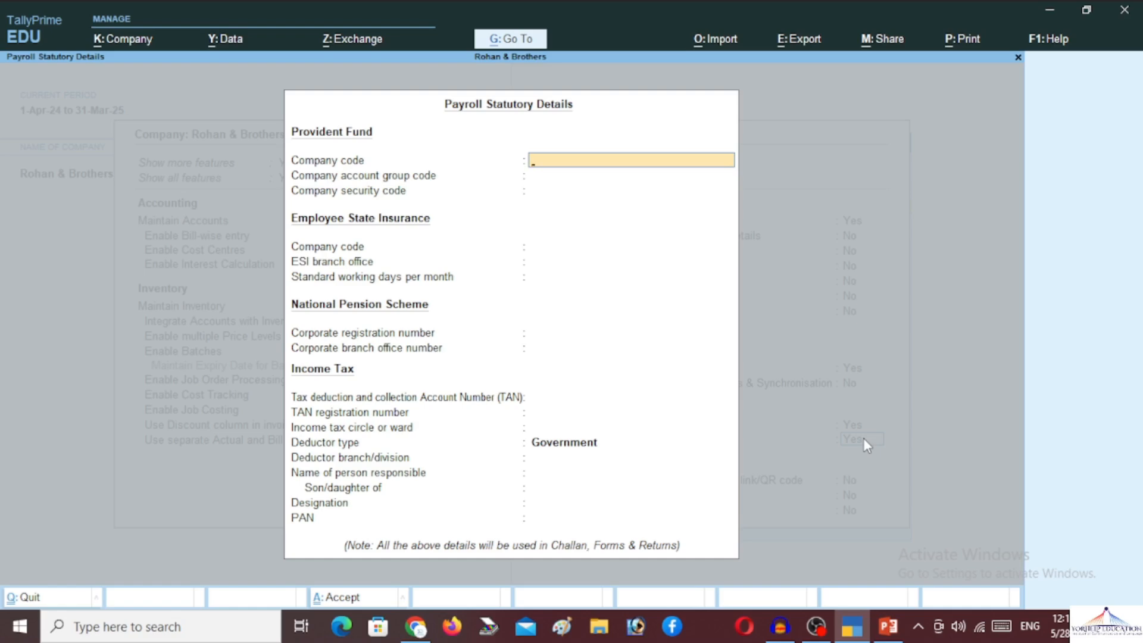
- Enter the Provident Fund company code, account group code and security code
{"action": "type", "text": "R&B00"}
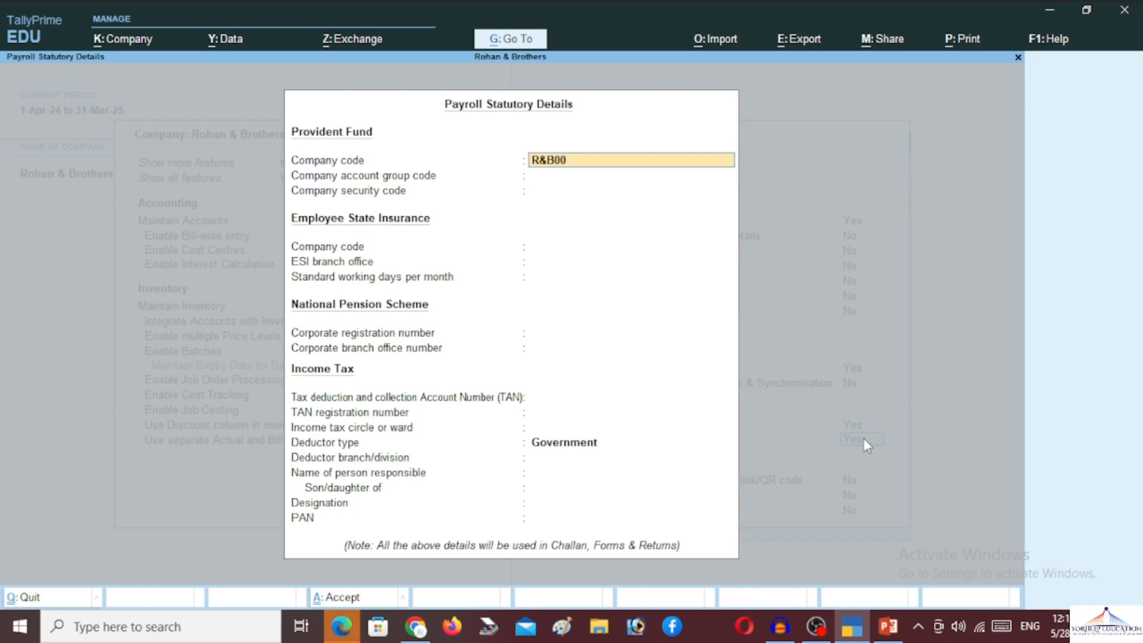
{"action": "type", "text": "01"}
{"action": "key", "text": "BackSpace"}
{"action": "type", "text": "2401"}
{"action": "key", "text": "Return"}
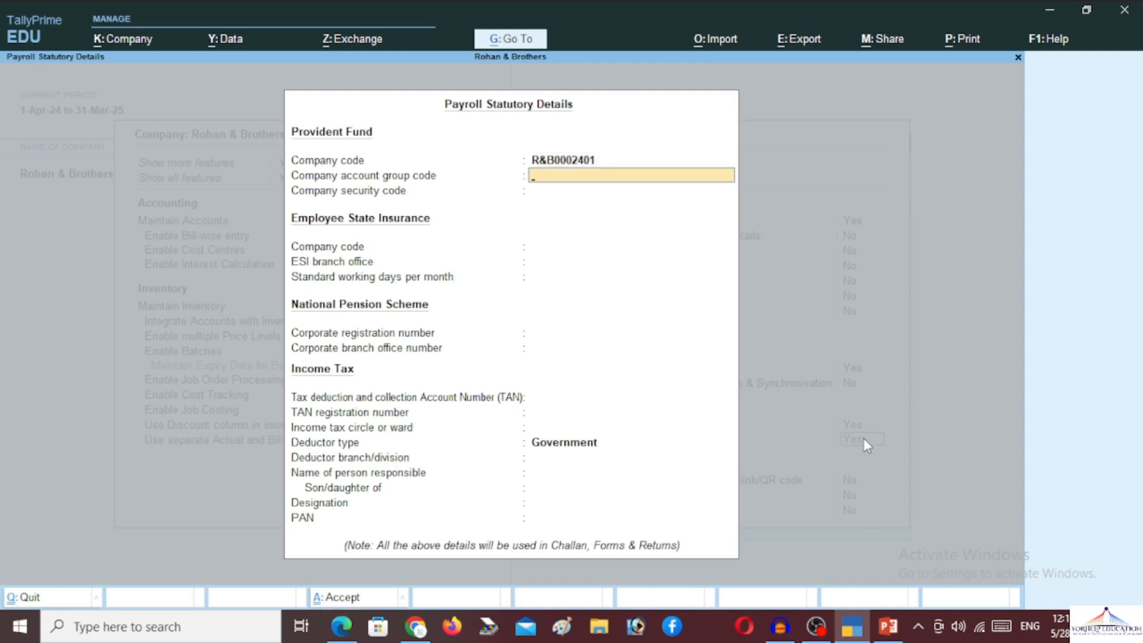
{"action": "type", "text": "2401"}
{"action": "key", "text": "Return"}
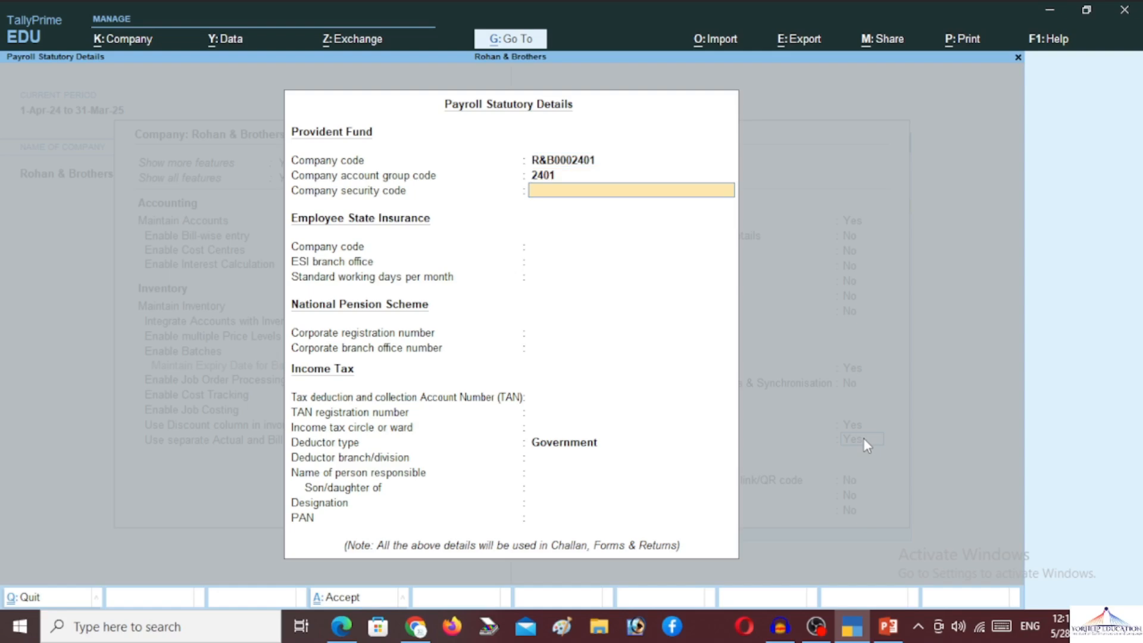
{"action": "type", "text": "2401"}
{"action": "key", "text": "Return"}
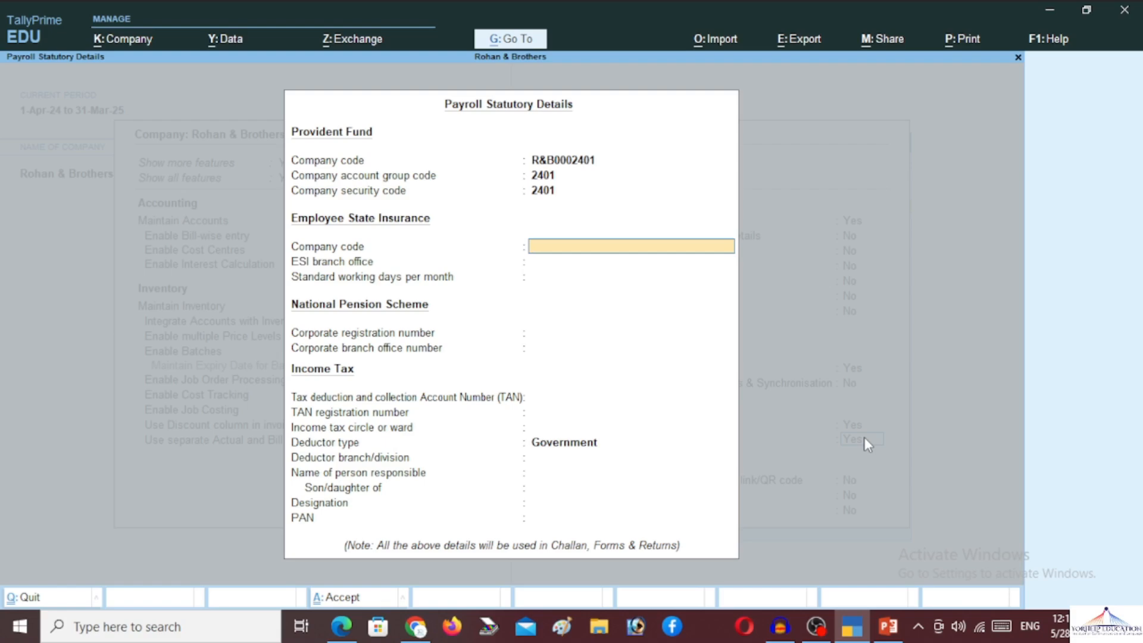
- Enter the ESI company code, branch office Kanpur and 30 working days, skipping the NPS fields
{"action": "type", "text": "RB0002401"}
{"action": "key", "text": "Return"}
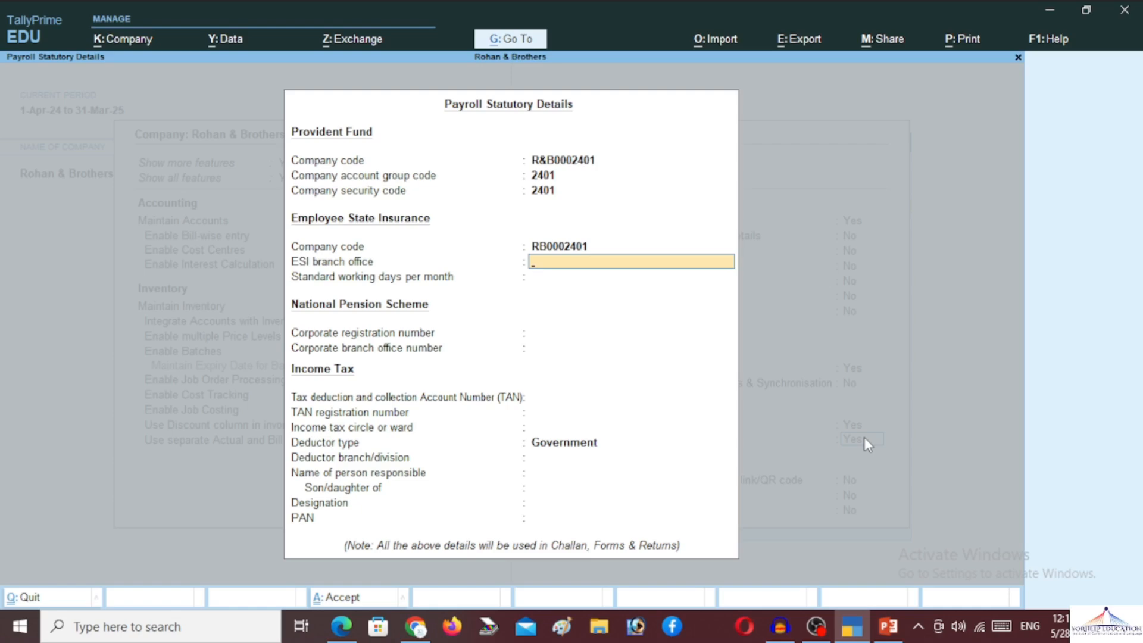
{"action": "type", "text": "Kanpur"}
{"action": "key", "text": "Return"}
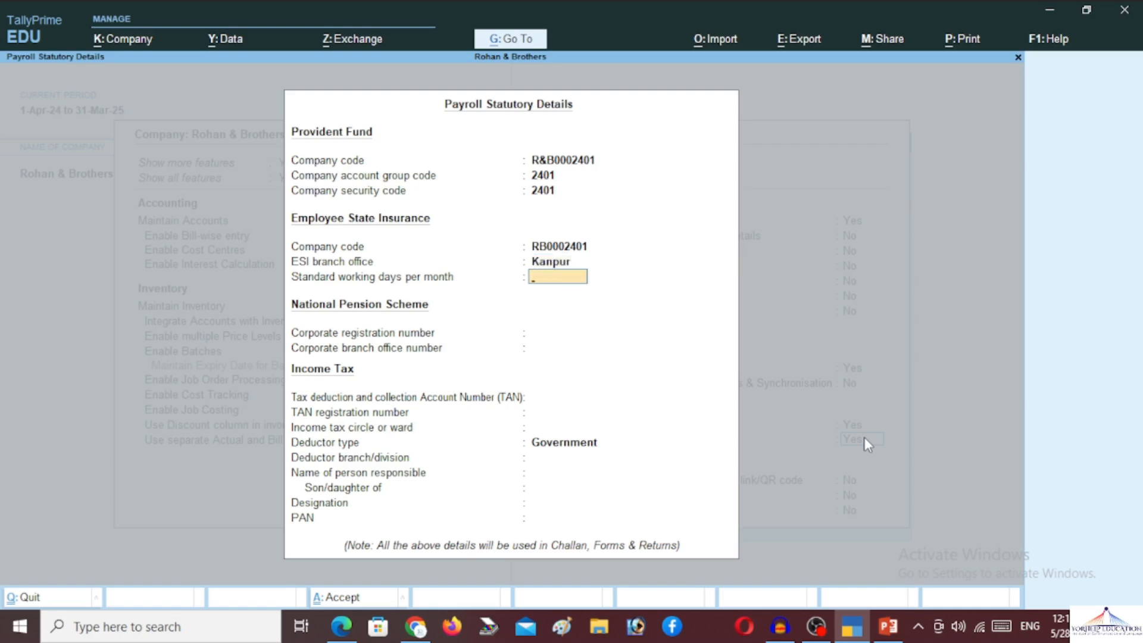
{"action": "type", "text": "30"}
{"action": "key", "text": "Return"}
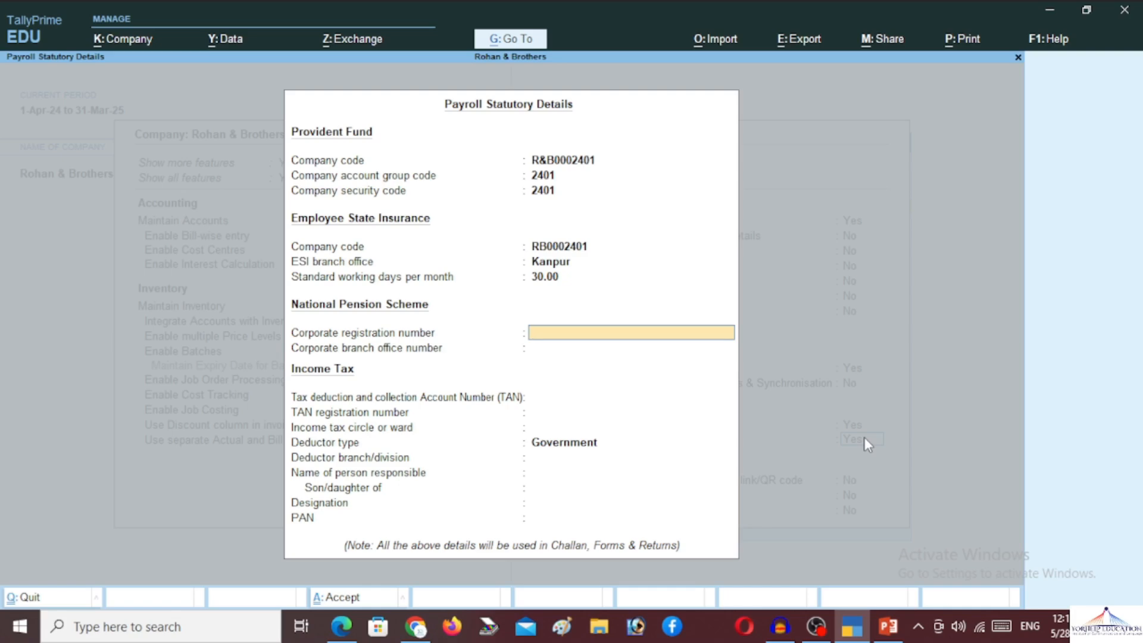
{"action": "key", "text": "Return"}
{"action": "key", "text": "Return"}
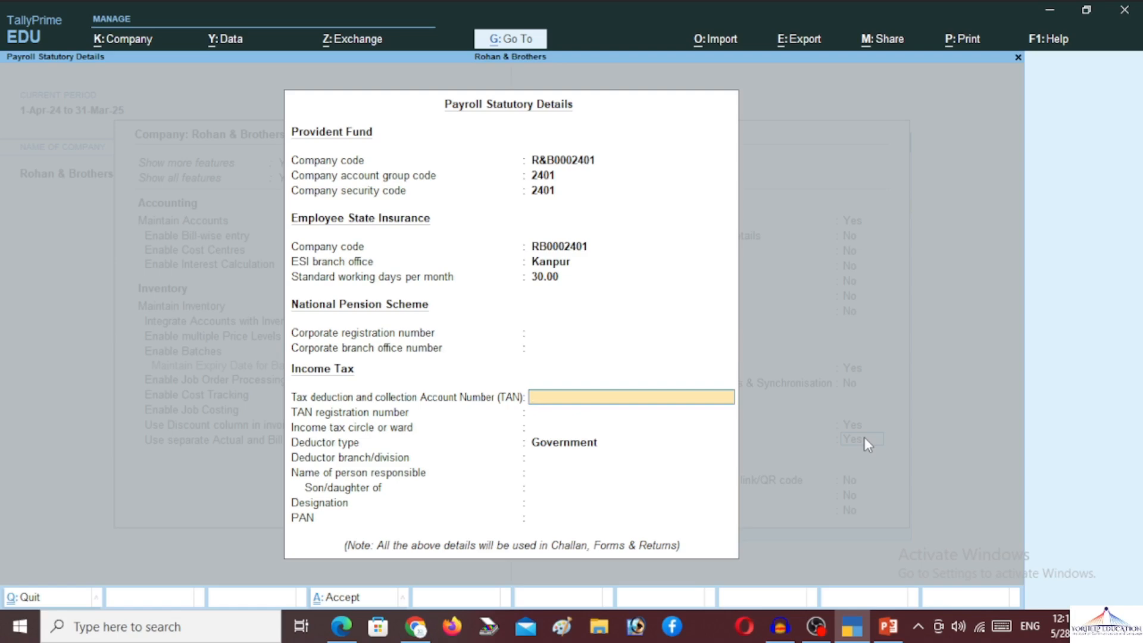
- Enter the company's TAN and dismiss the warning that follows
{"action": "key", "text": "Return"}
{"action": "key", "text": "Return"}
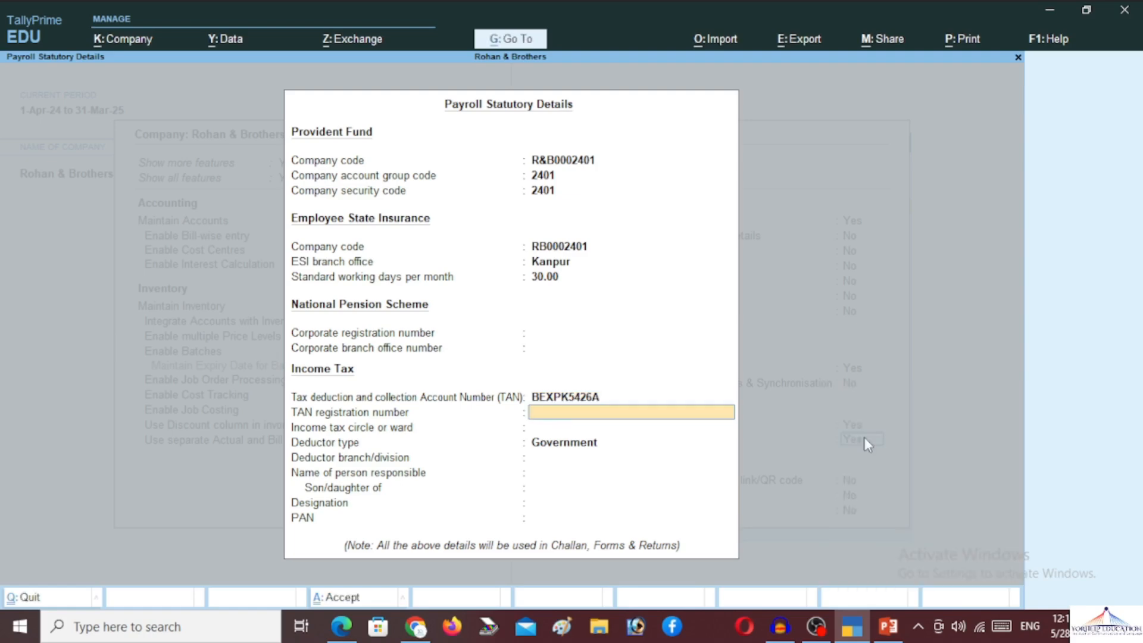
{"action": "key", "text": "Return"}
{"action": "key", "text": "Return"}
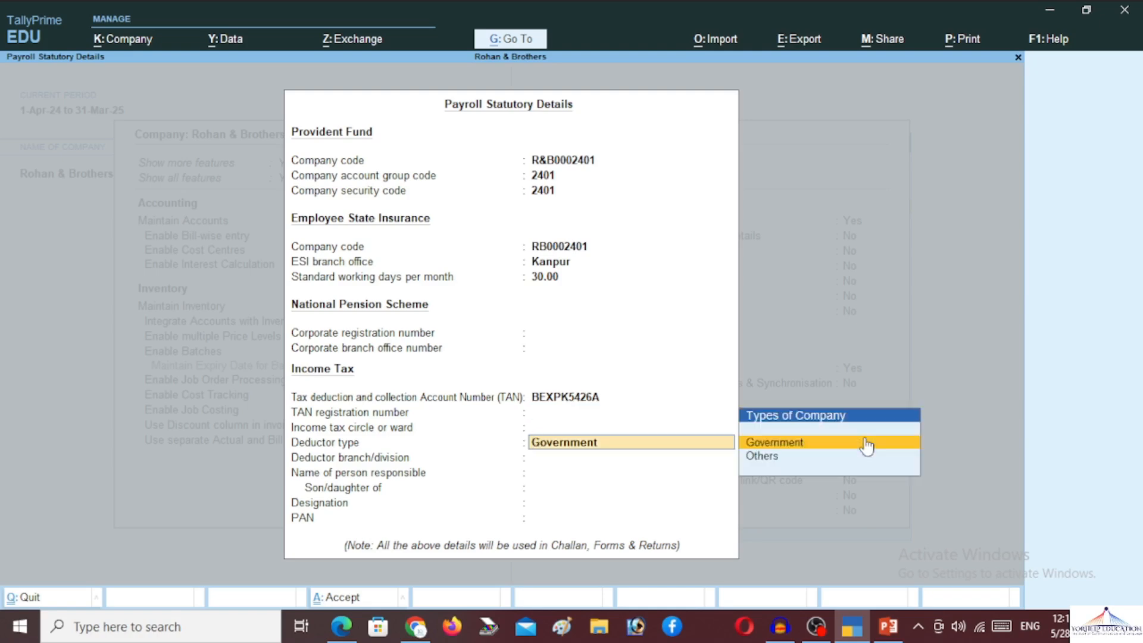
- Set the deductor type to Others and leave the branch and responsible-person fields blank
{"action": "key", "text": "Down"}
{"action": "key", "text": "Return"}
{"action": "key", "text": "Return"}
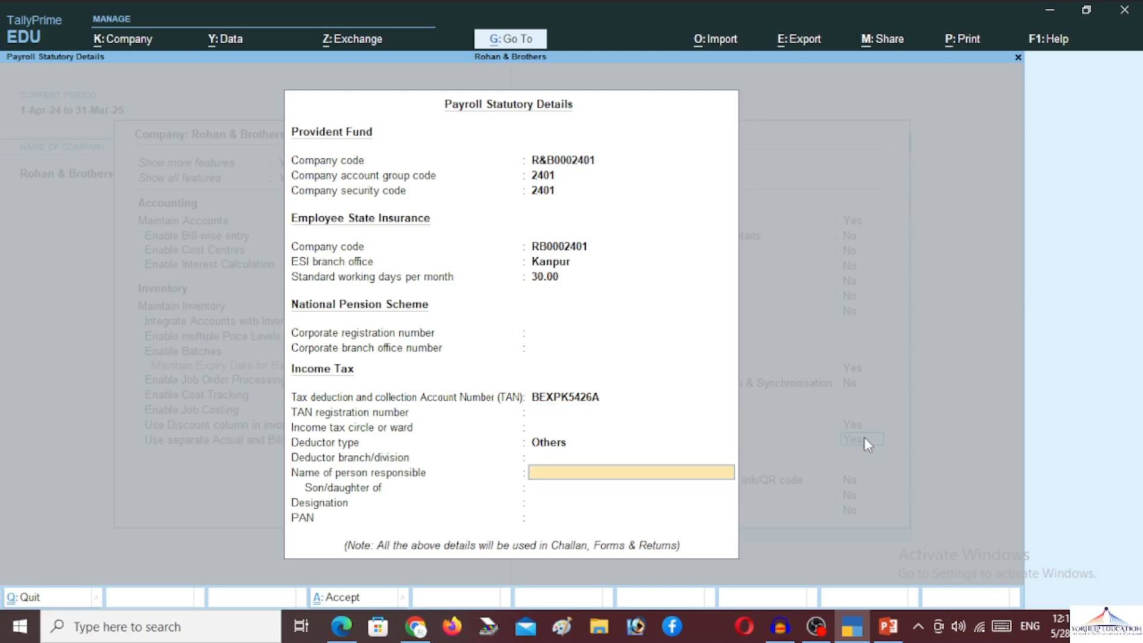
{"action": "key", "text": "Return"}
{"action": "key", "text": "Return"}
{"action": "key", "text": "Return"}
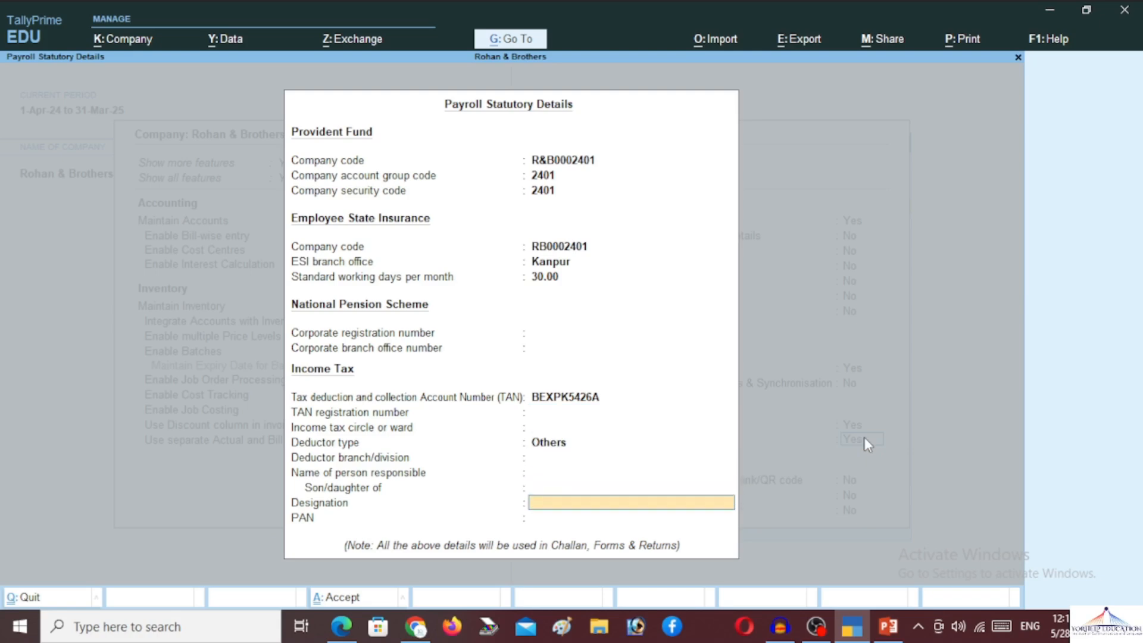
{"action": "key", "text": "Return"}
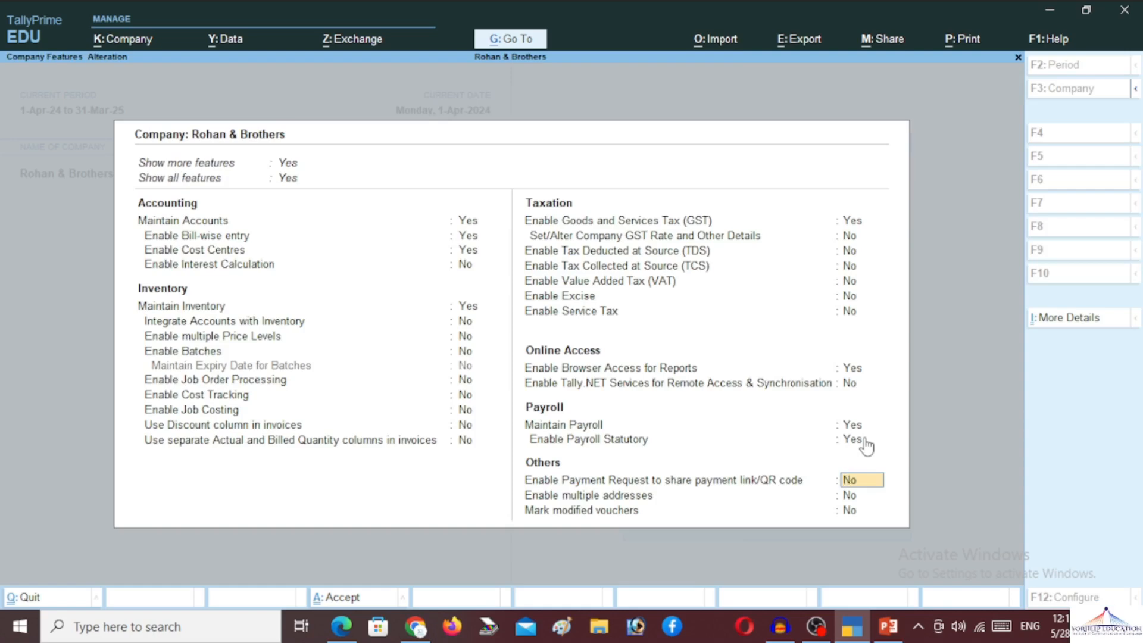
- Save the features with payroll enabled, then reopen them and quit without changing Maintain Payroll
{"action": "key", "text": "Return"}
{"action": "key", "text": "Return"}
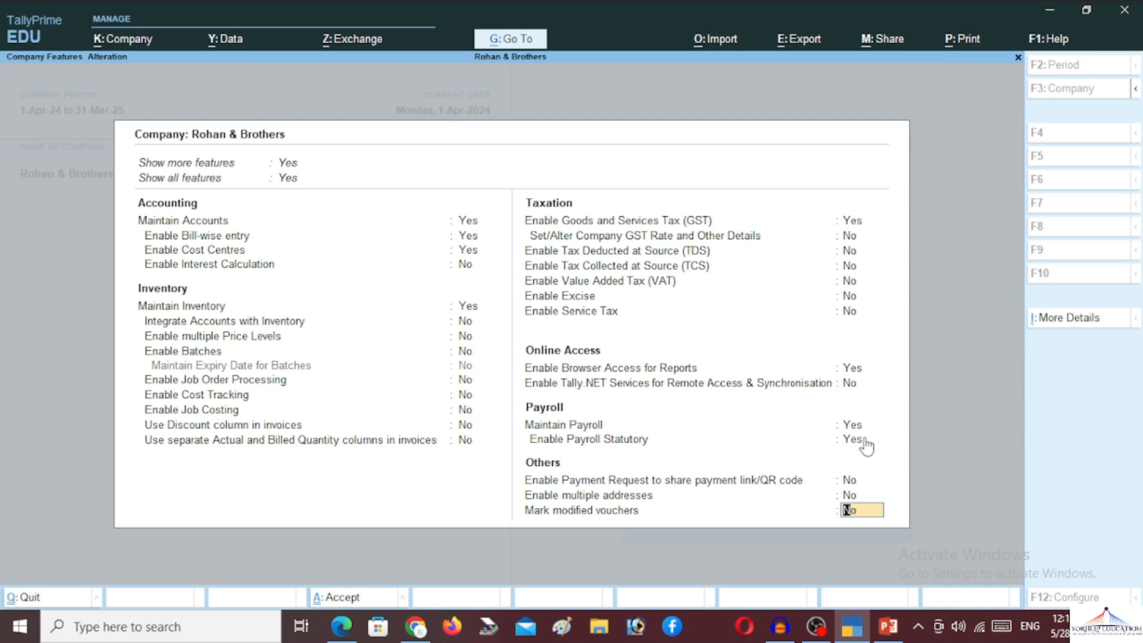
{"action": "key", "text": "Return"}
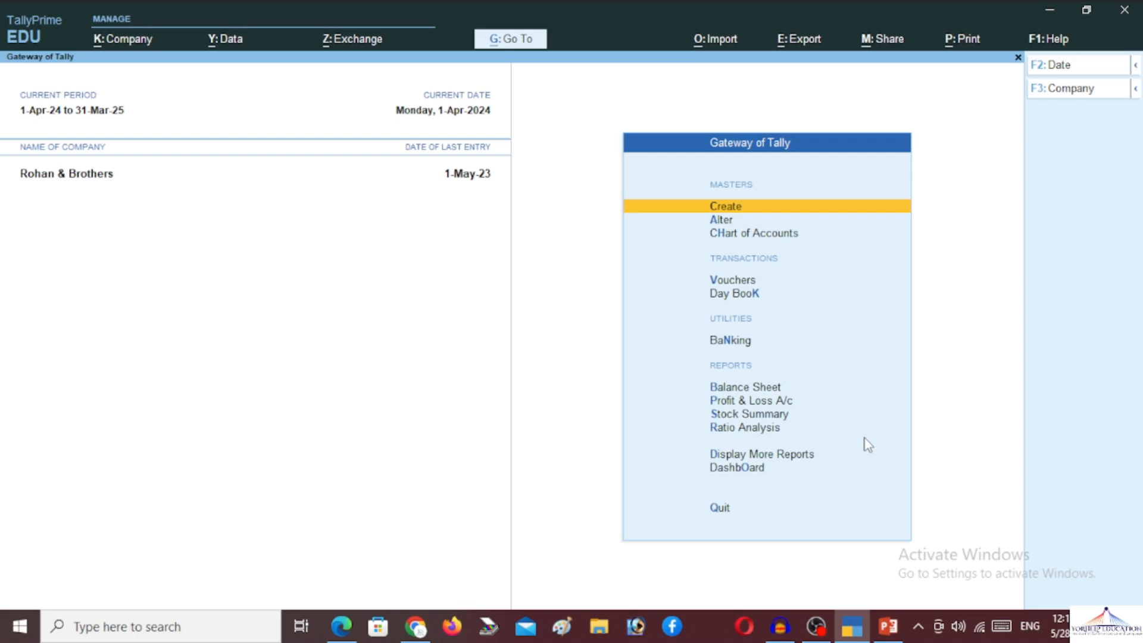
{"action": "key", "text": "F11"}
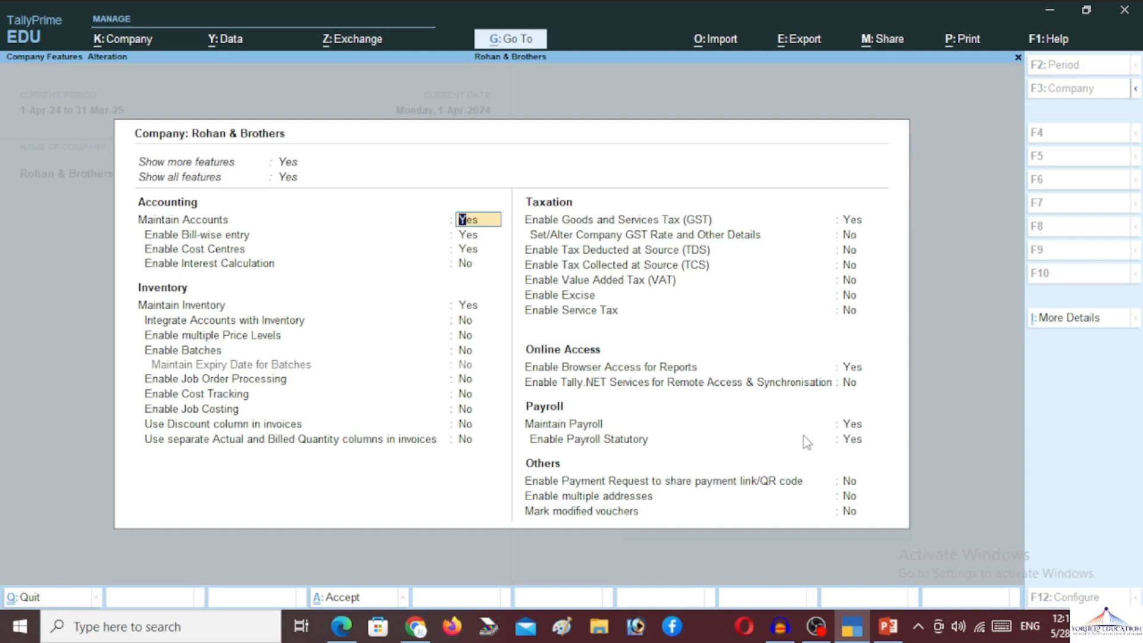
{"action": "left_click", "coordinate": [851, 426]}
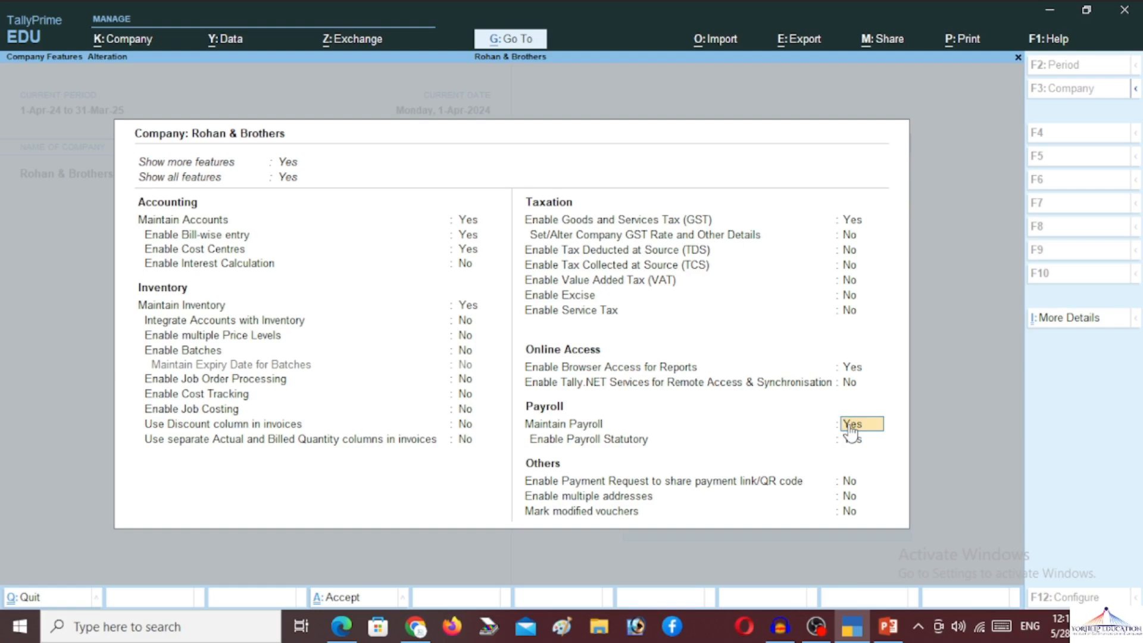
{"action": "key", "text": "BackSpace"}
{"action": "key", "text": "Escape"}
{"action": "key", "text": "y"}
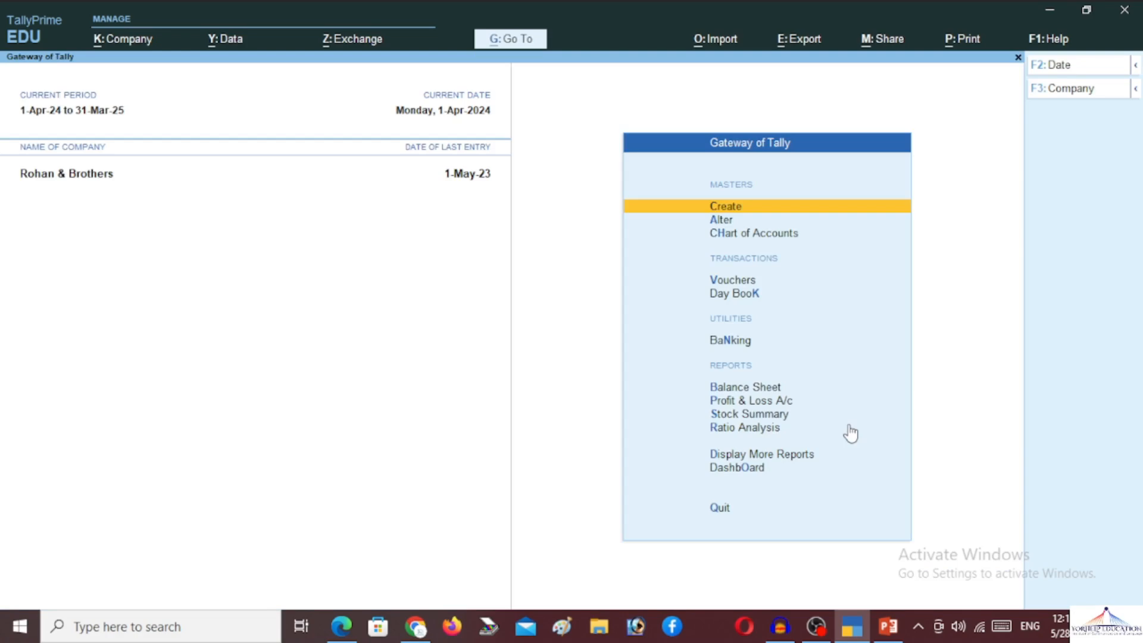
{"action": "key", "text": "Down"}
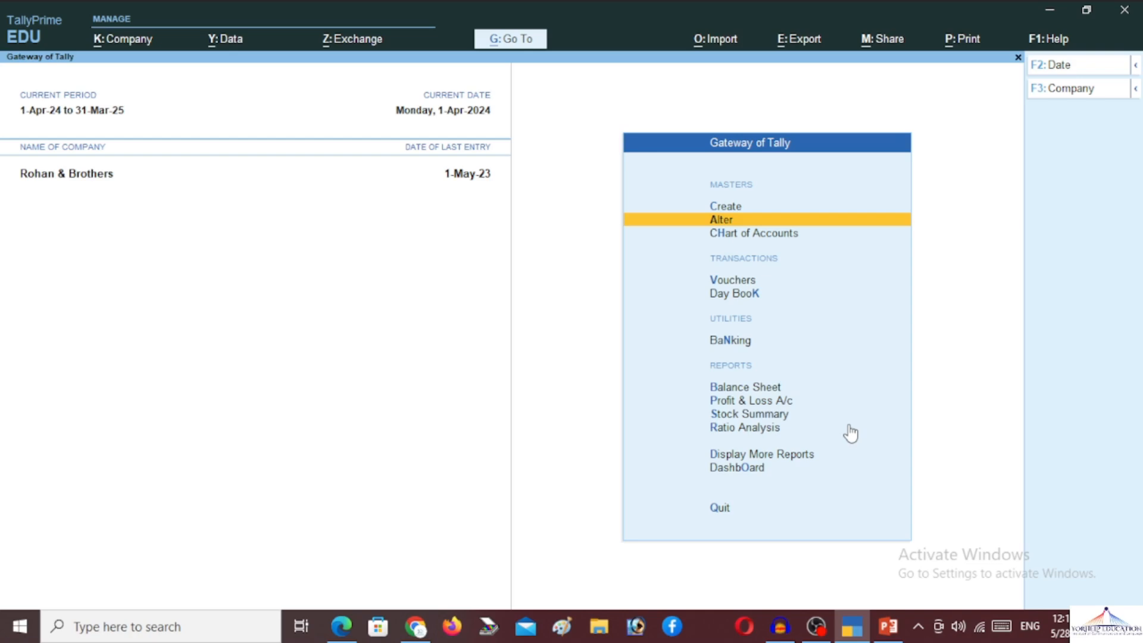
{"action": "key", "text": "Down"}
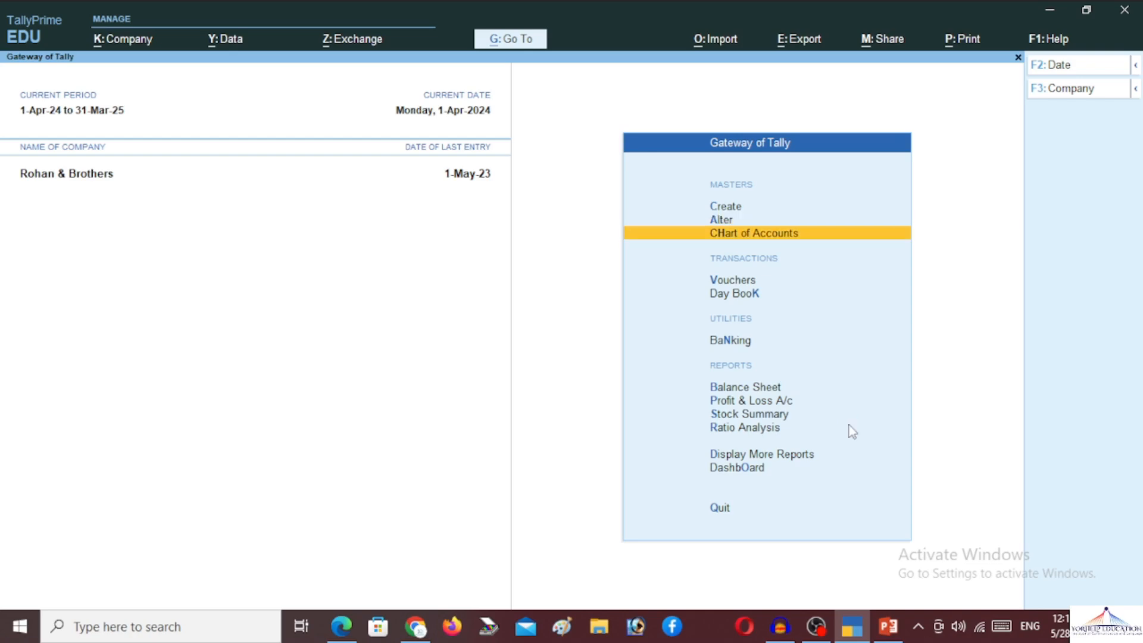
{"action": "key", "text": "Return"}
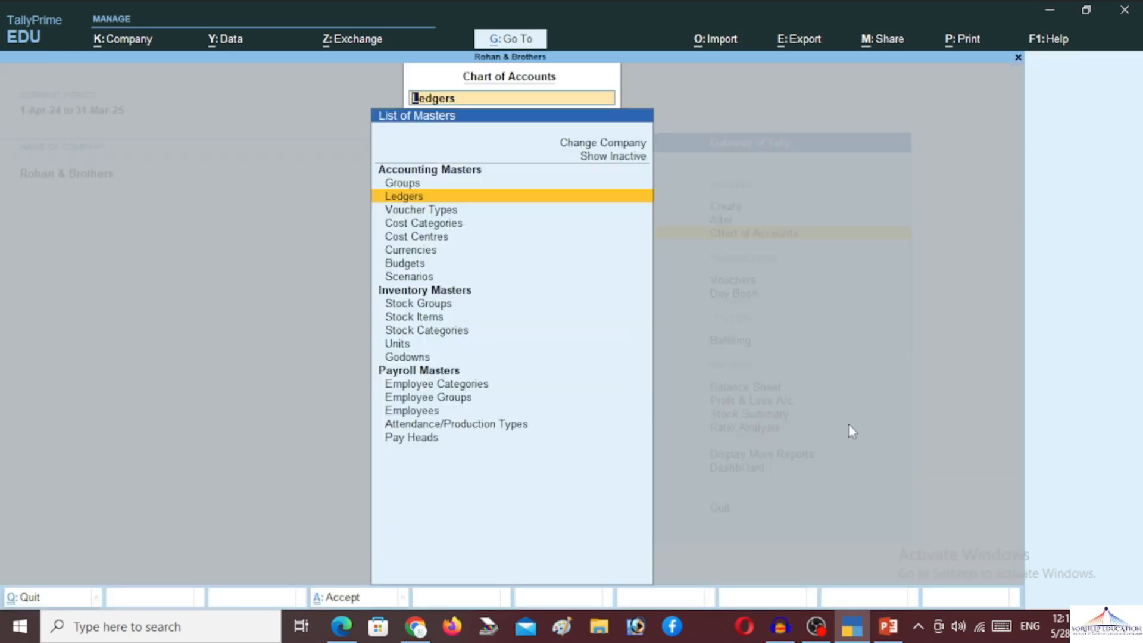
{"action": "key", "text": "Return"}
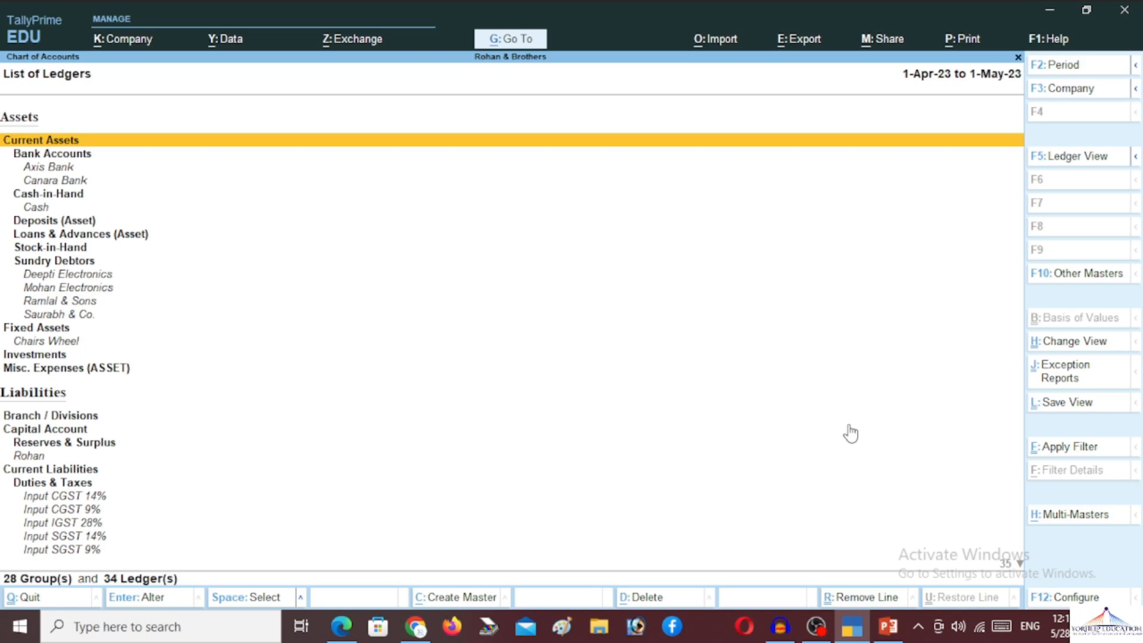
{"action": "key", "text": "alt+h"}
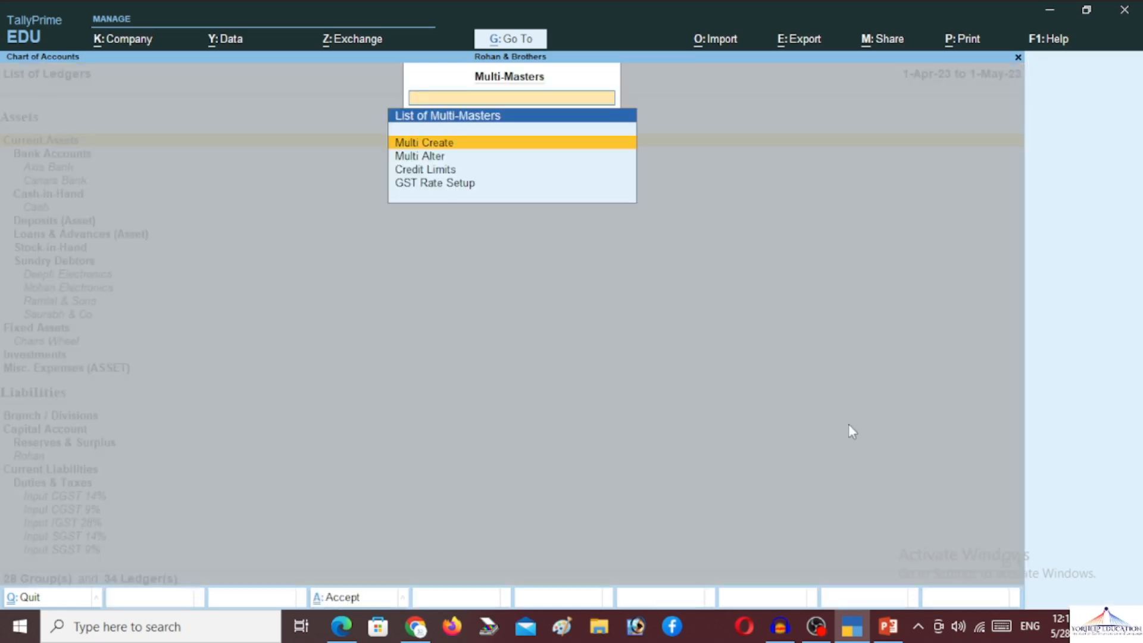
{"action": "key", "text": "Down"}
{"action": "key", "text": "Return"}
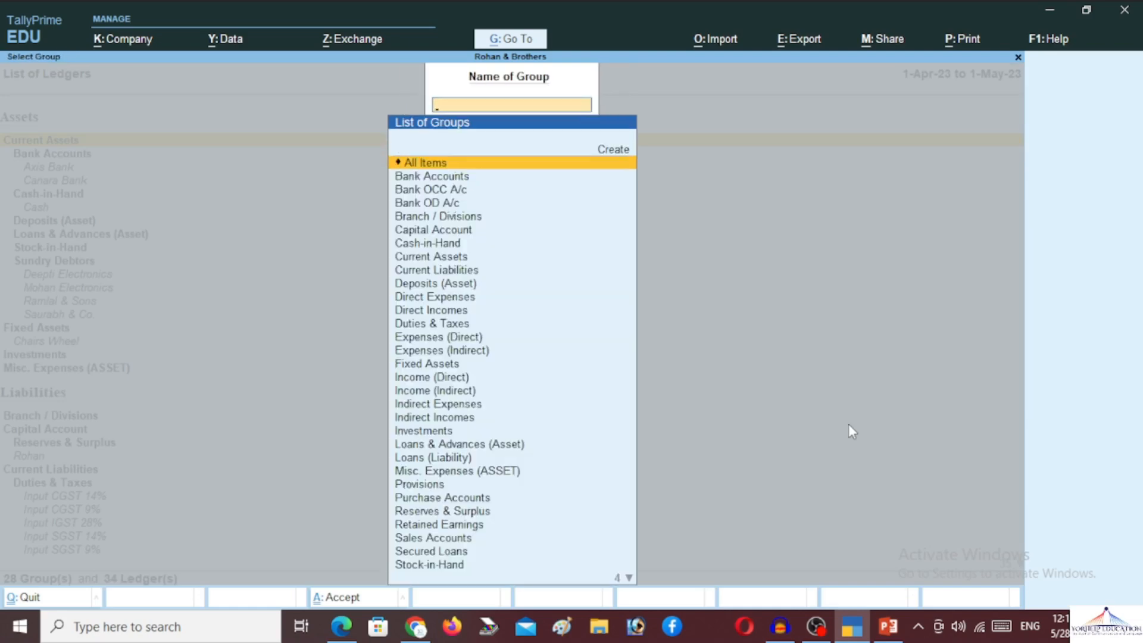
{"action": "key", "text": "Return"}
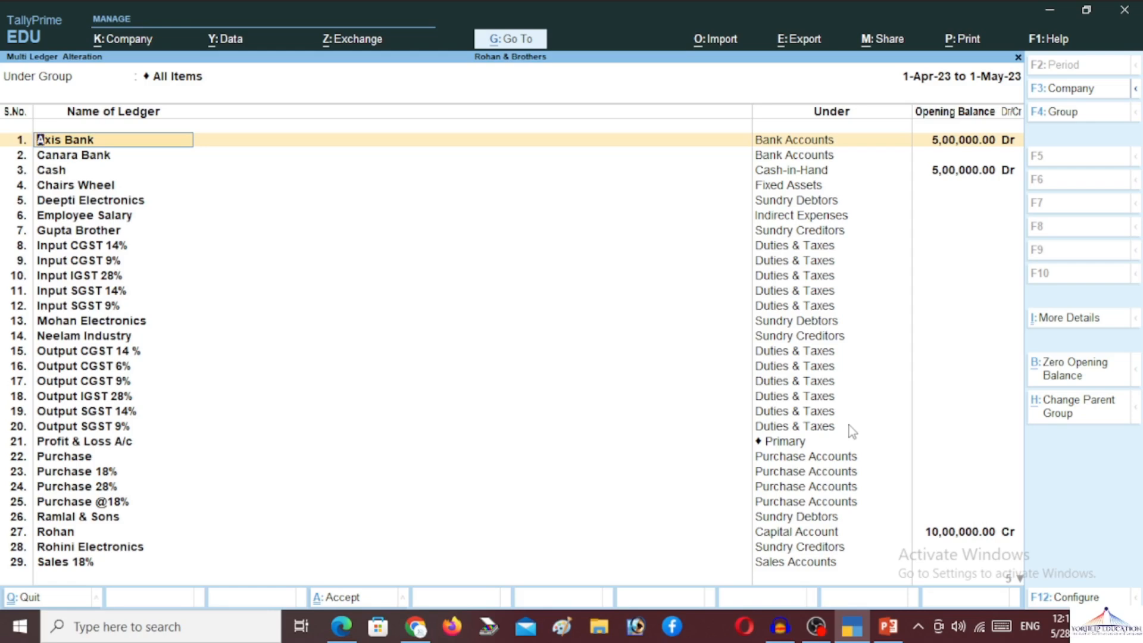
{"action": "key", "text": "Return"}
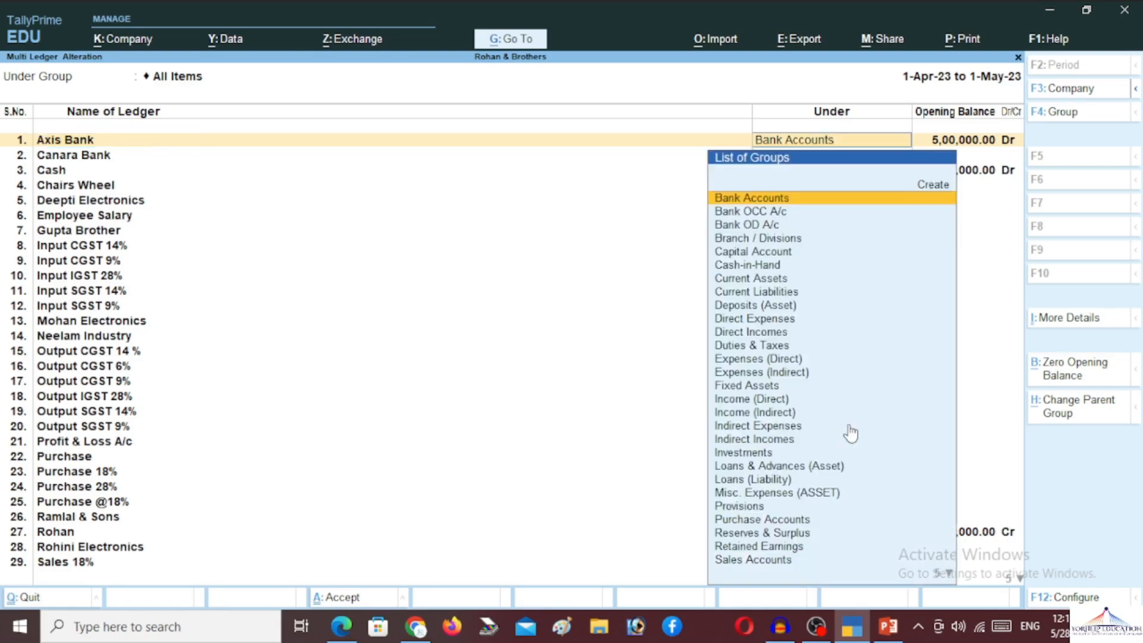
{"action": "key", "text": "Return"}
{"action": "key", "text": "Return"}
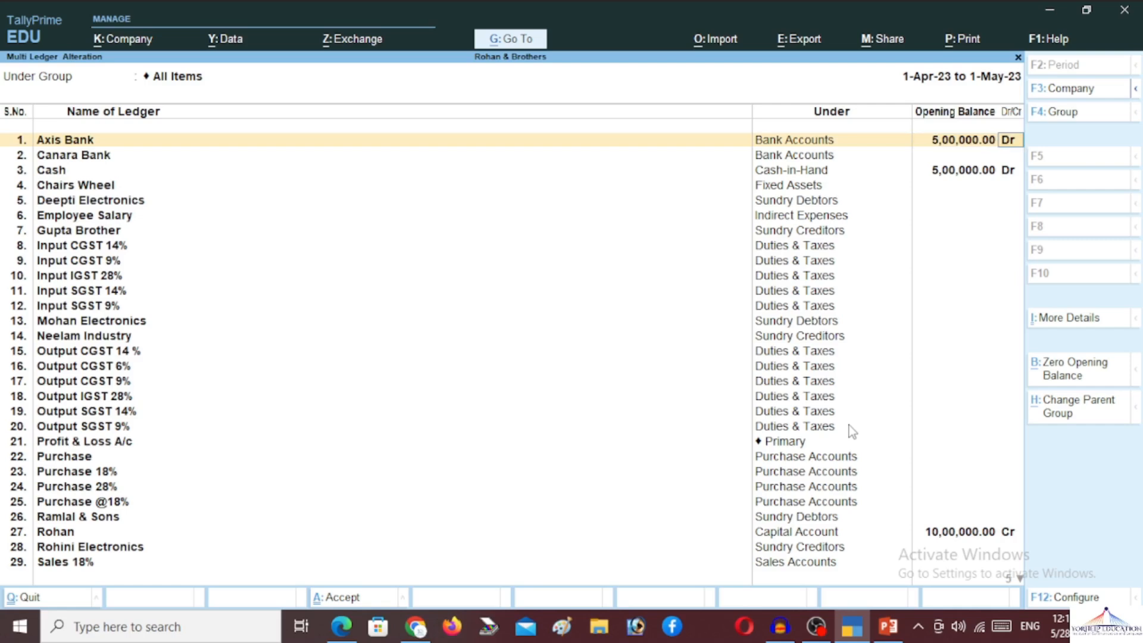
{"action": "key", "text": "Return"}
{"action": "key", "text": "Return"}
{"action": "key", "text": "Return"}
{"action": "key", "text": "Return"}
{"action": "key", "text": "Return"}
{"action": "key", "text": "Return"}
{"action": "key", "text": "Return"}
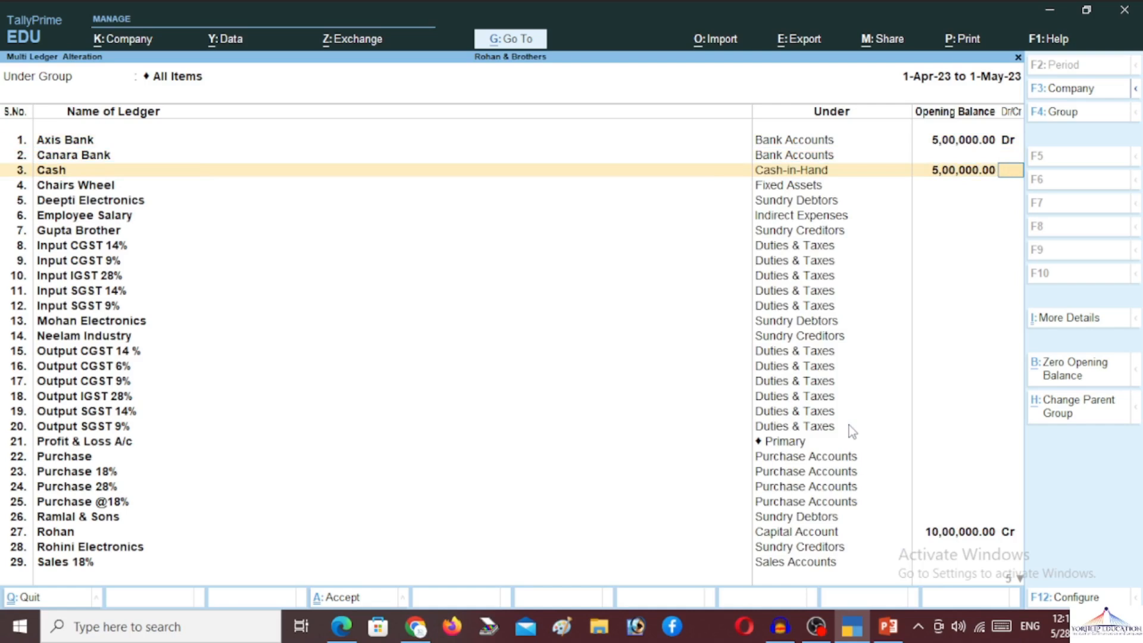
{"action": "key", "text": "Escape"}
{"action": "key", "text": "y"}
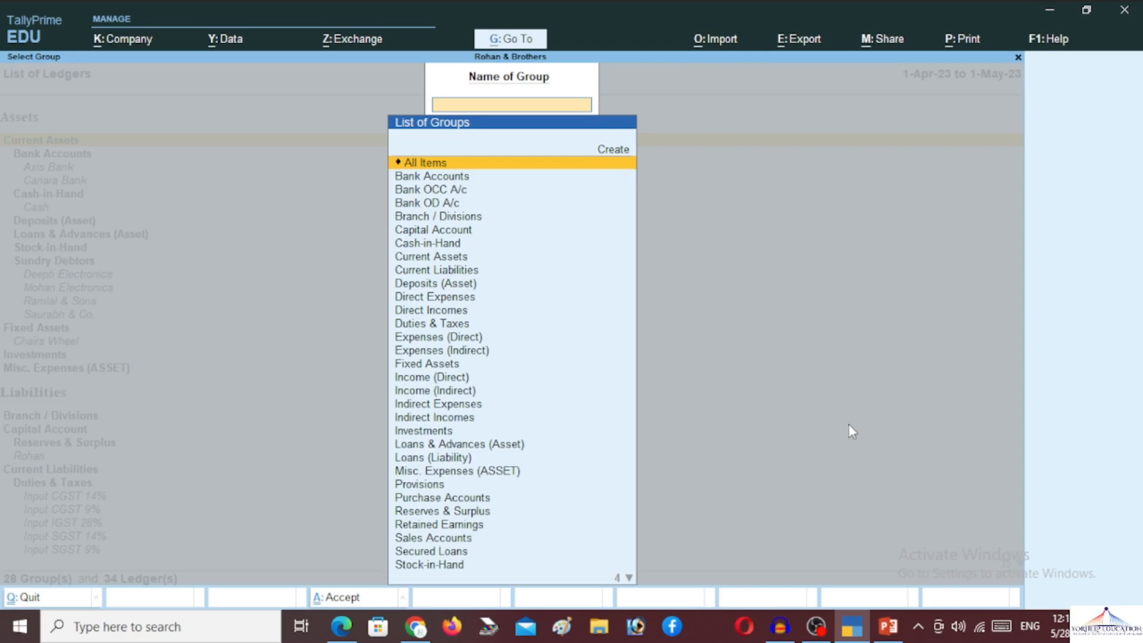
{"action": "key", "text": "Escape"}
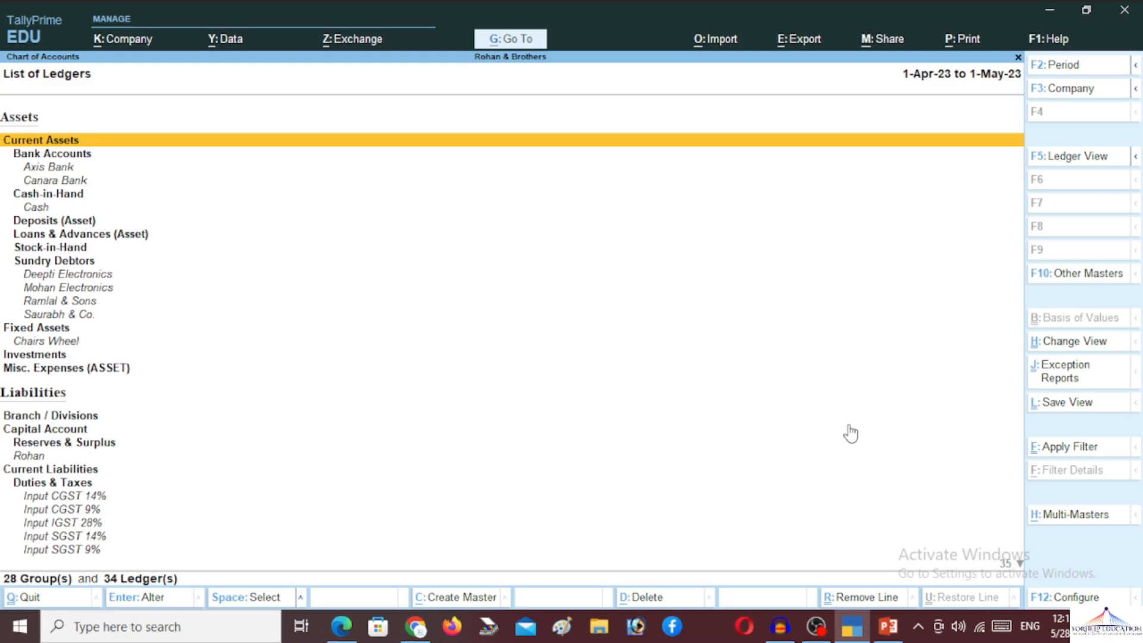
{"action": "key", "text": "Escape"}
{"action": "key", "text": "Escape"}
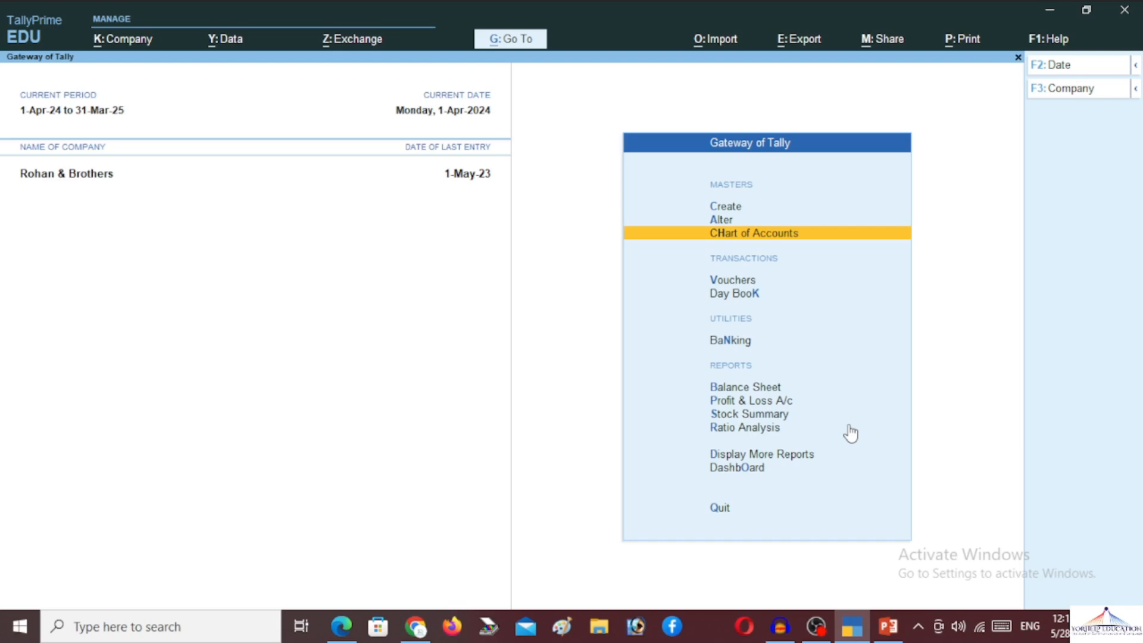
{"action": "key", "text": "Up"}
{"action": "key", "text": "Up"}
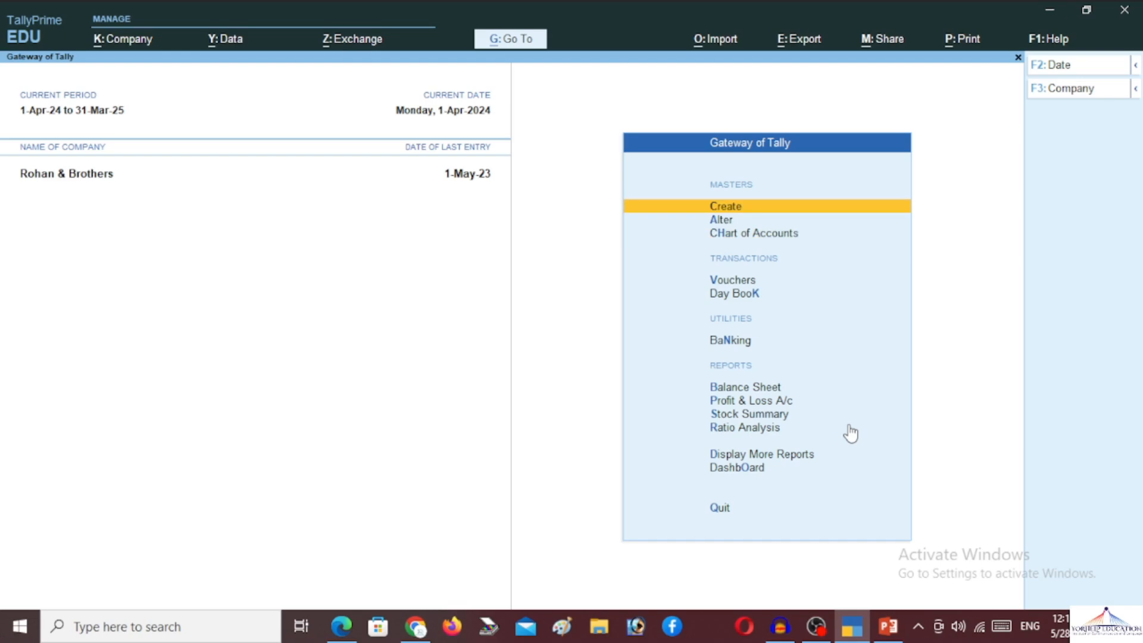
- Go to Create > Payroll Masters > Employee Group to get a blank group form
{"action": "key", "text": "Return"}
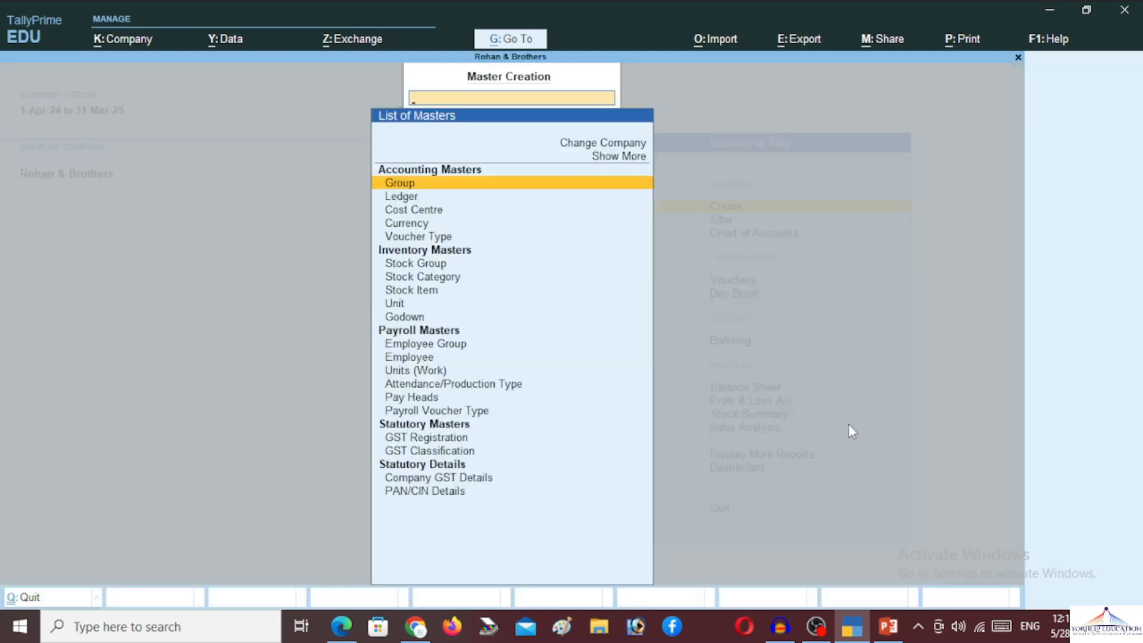
{"action": "key", "text": "Down"}
{"action": "key", "text": "Down"}
{"action": "key", "text": "Down"}
{"action": "key", "text": "Down"}
{"action": "key", "text": "Down"}
{"action": "key", "text": "Down"}
{"action": "key", "text": "Down"}
{"action": "key", "text": "Down"}
{"action": "key", "text": "Down"}
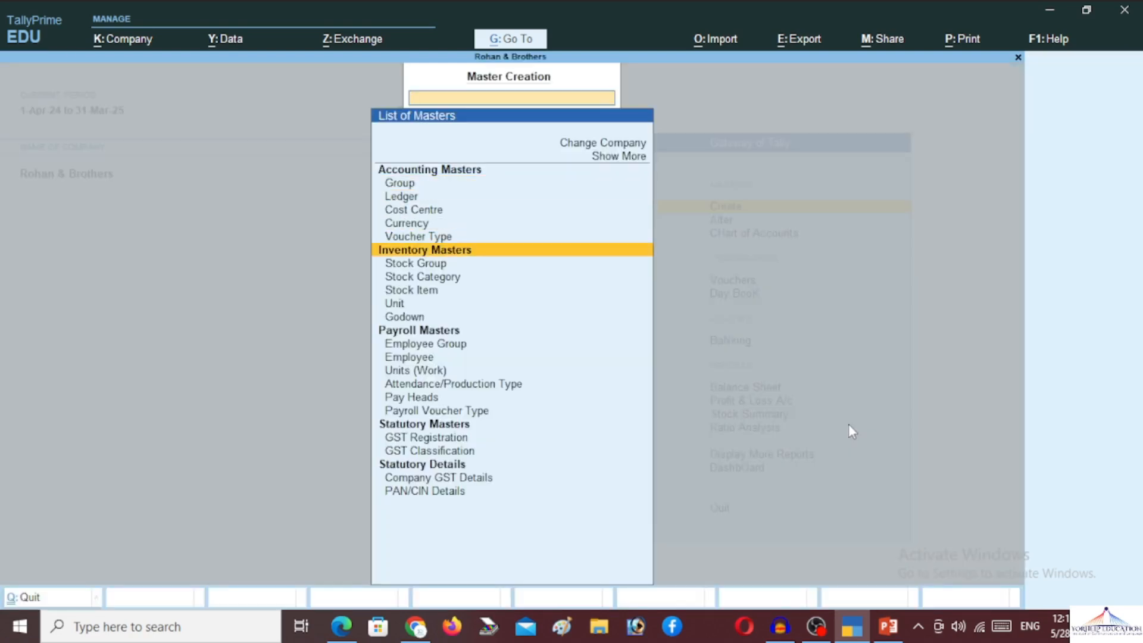
{"action": "key", "text": "Down"}
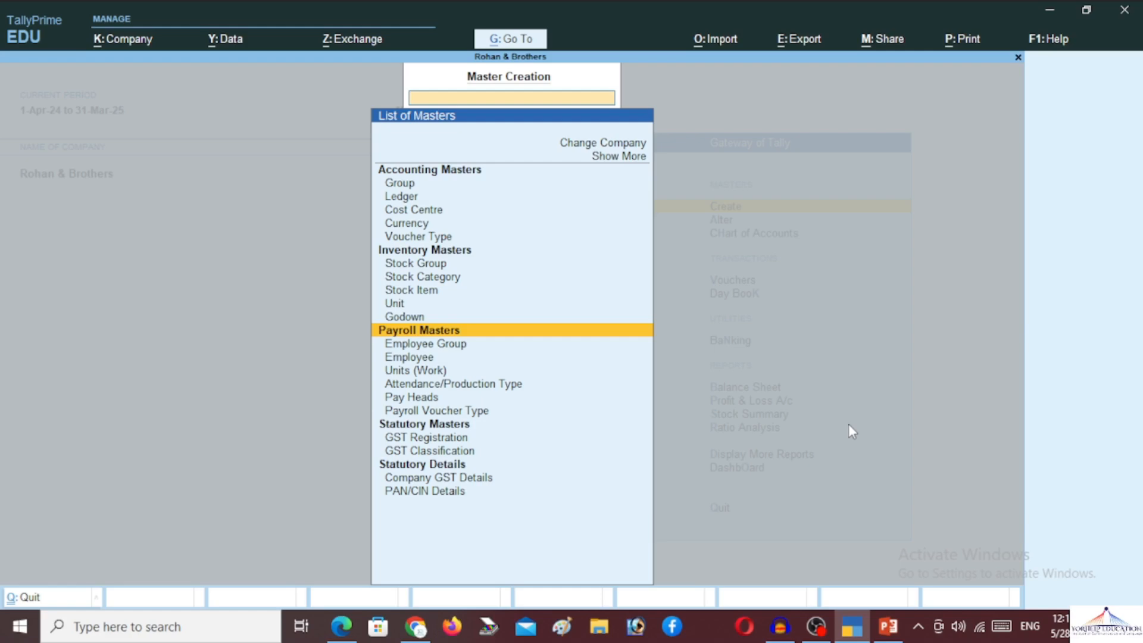
{"action": "key", "text": "Down"}
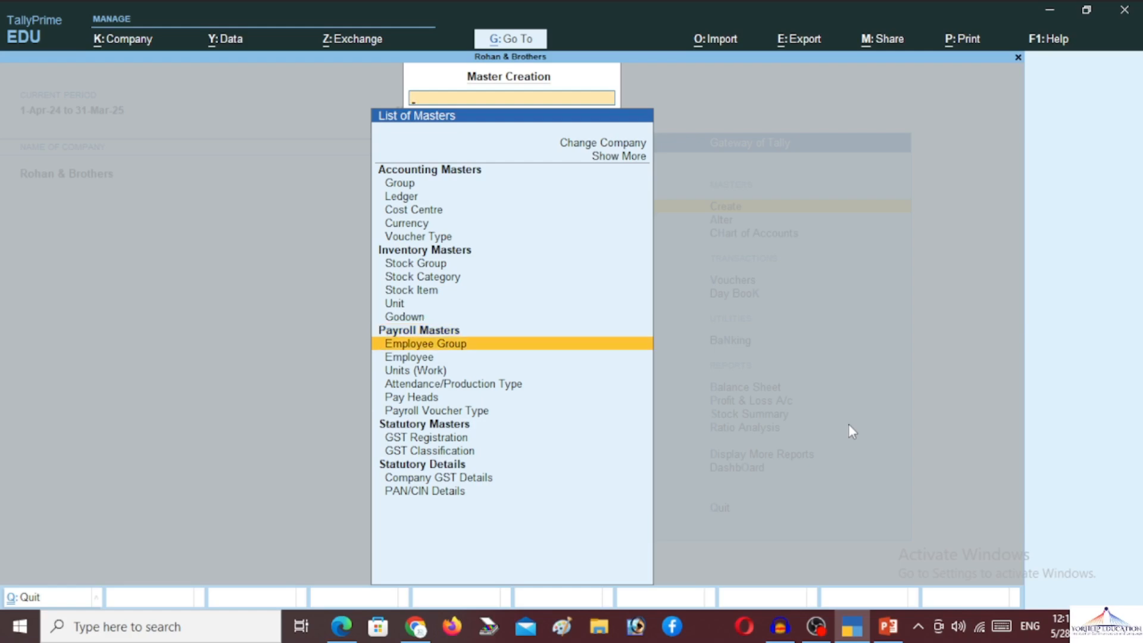
{"action": "key", "text": "Return"}
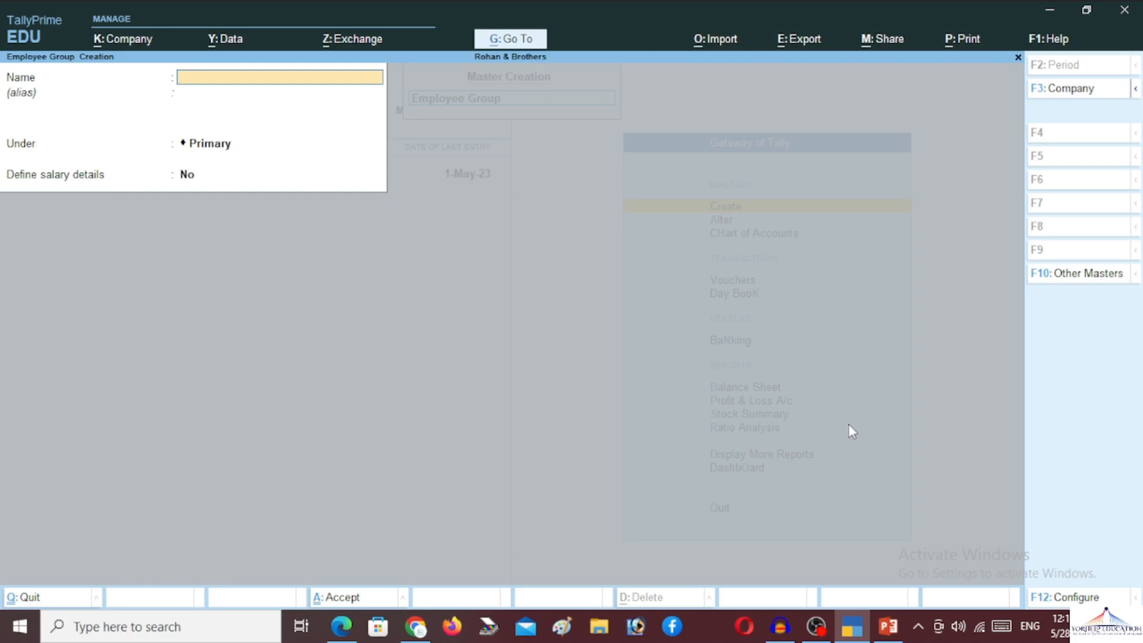
- Create the Marketing and Sales employee groups under Primary without salary details
{"action": "type", "text": "Marketing"}
{"action": "key", "text": "Return"}
{"action": "key", "text": "Return"}
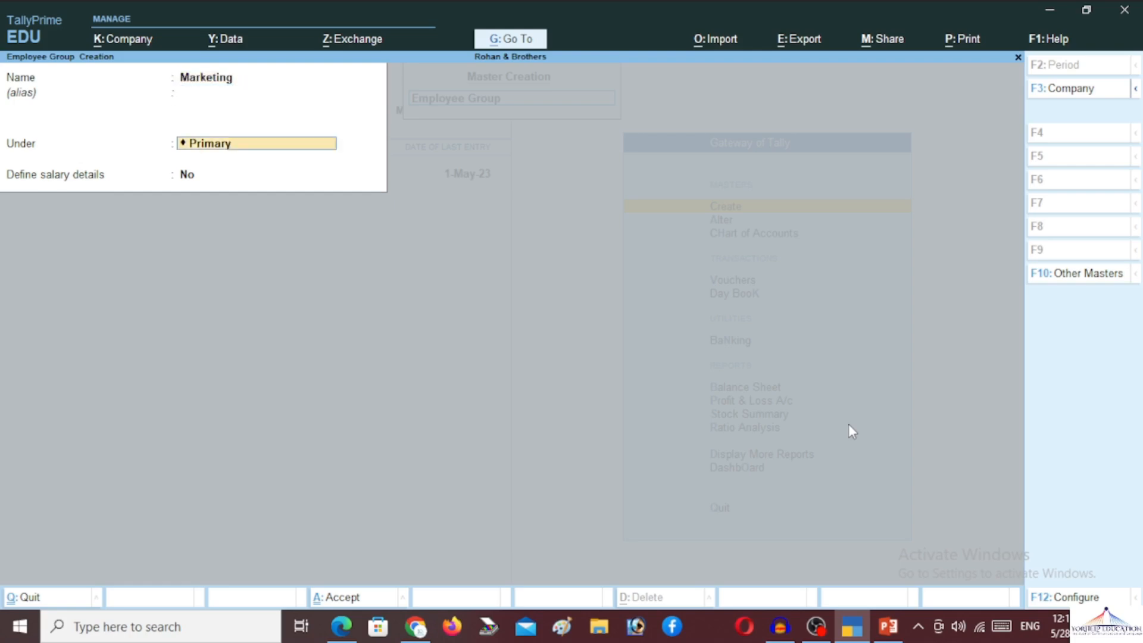
{"action": "key", "text": "Return"}
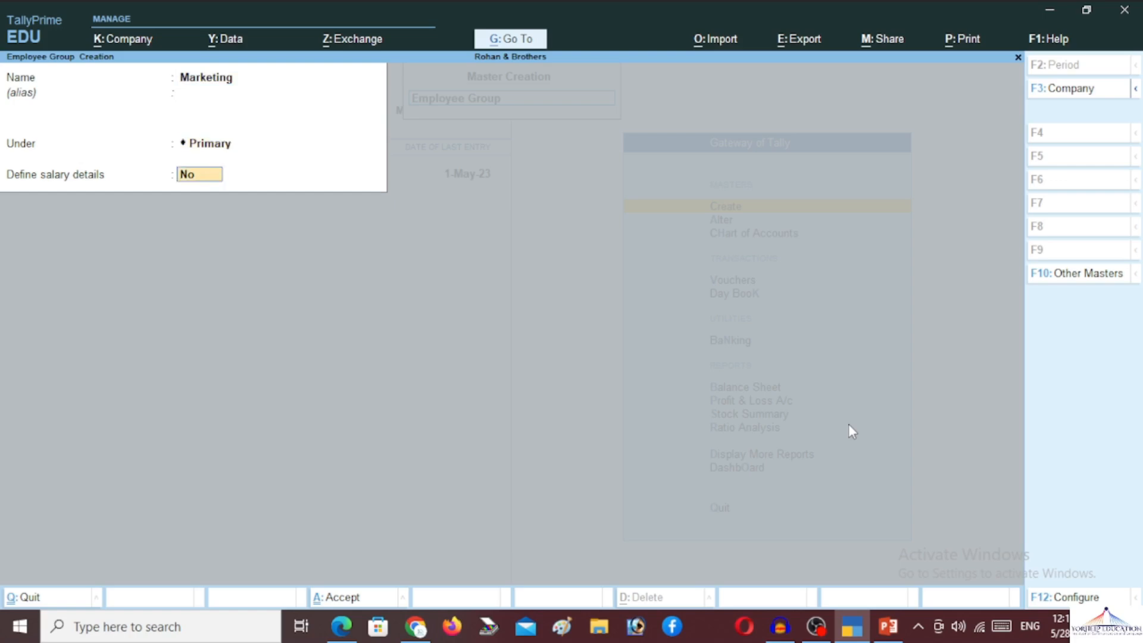
{"action": "key", "text": "Return"}
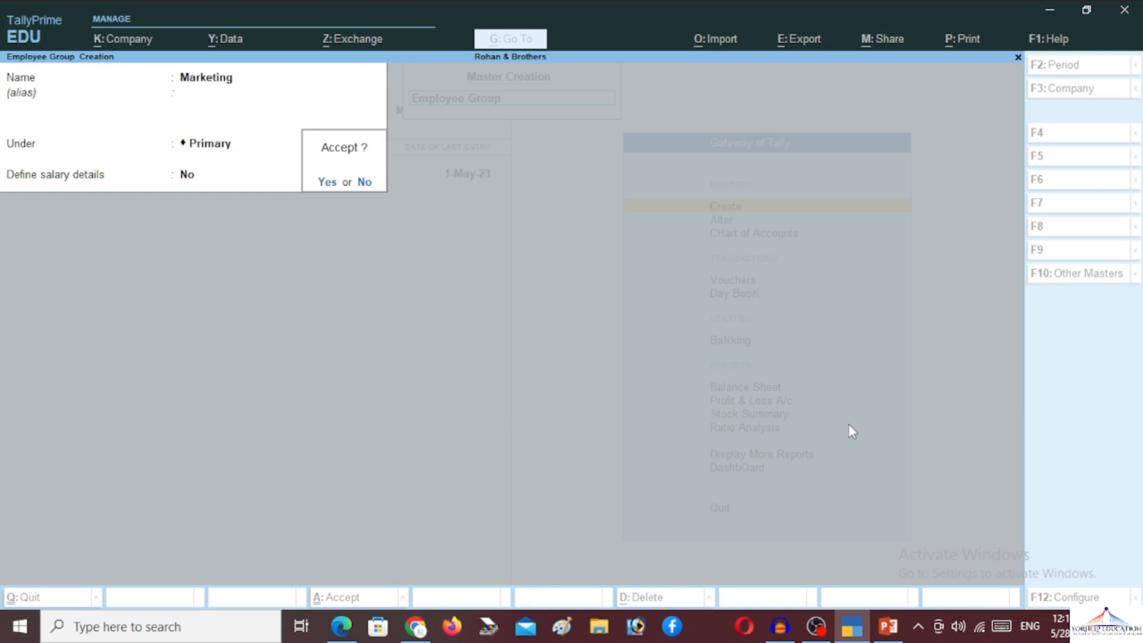
{"action": "key", "text": "Return"}
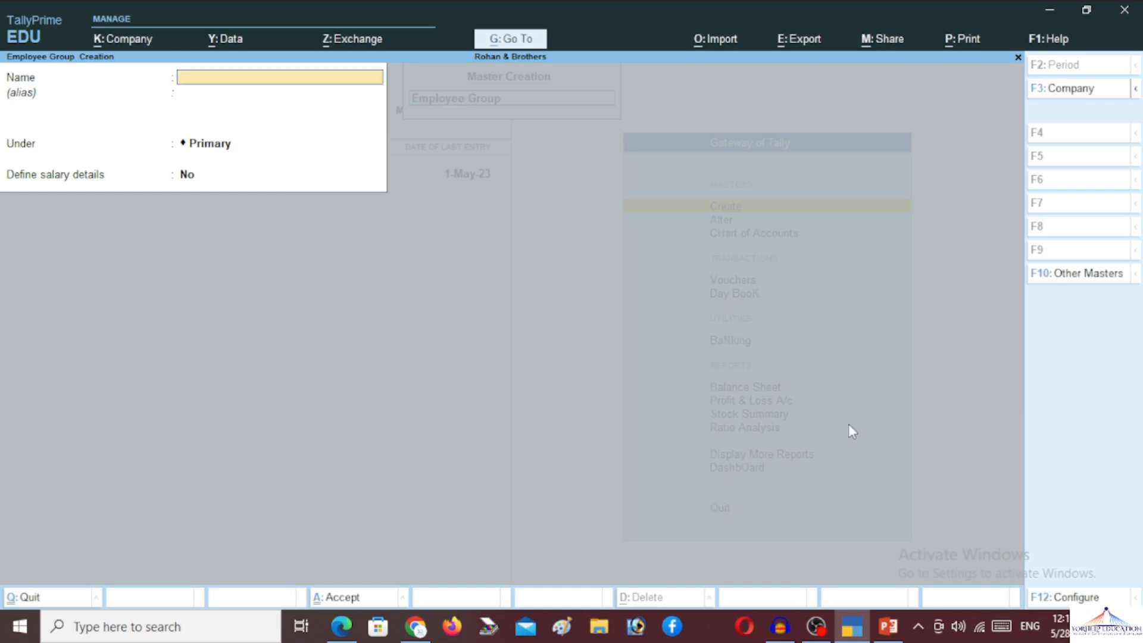
{"action": "type", "text": "Sales"}
{"action": "key", "text": "Return"}
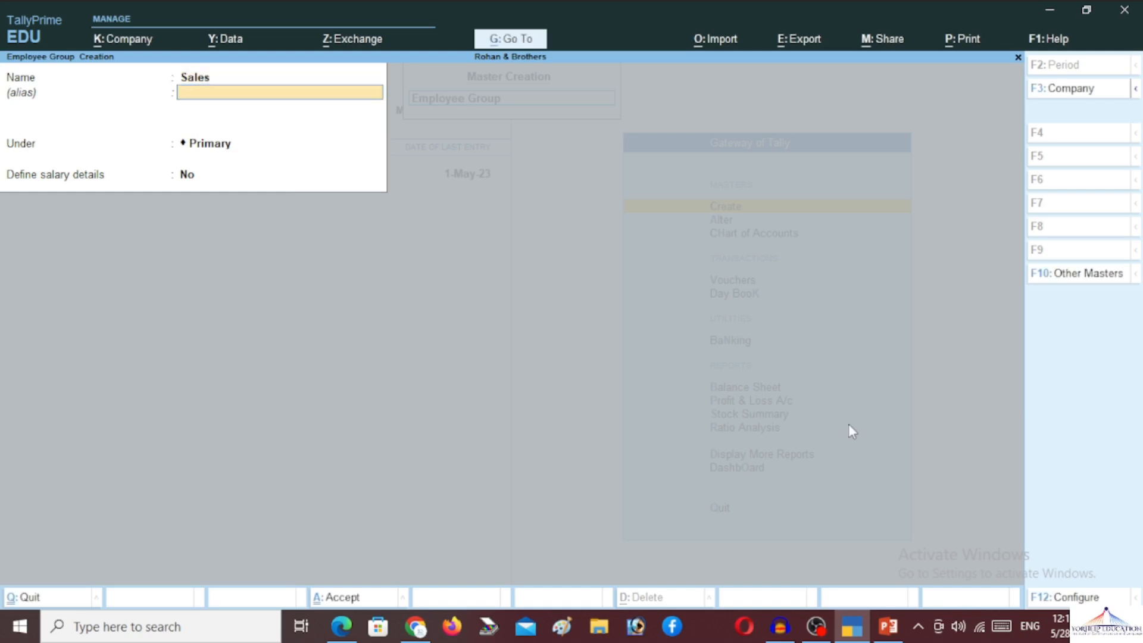
{"action": "key", "text": "Return"}
{"action": "key", "text": "Return"}
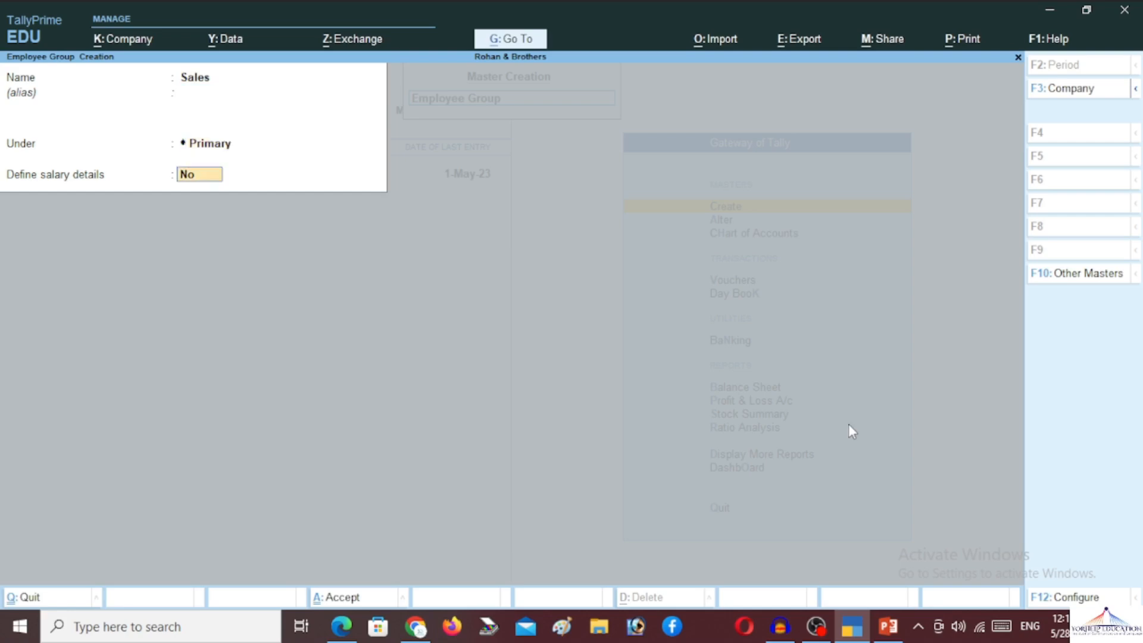
{"action": "key", "text": "Return"}
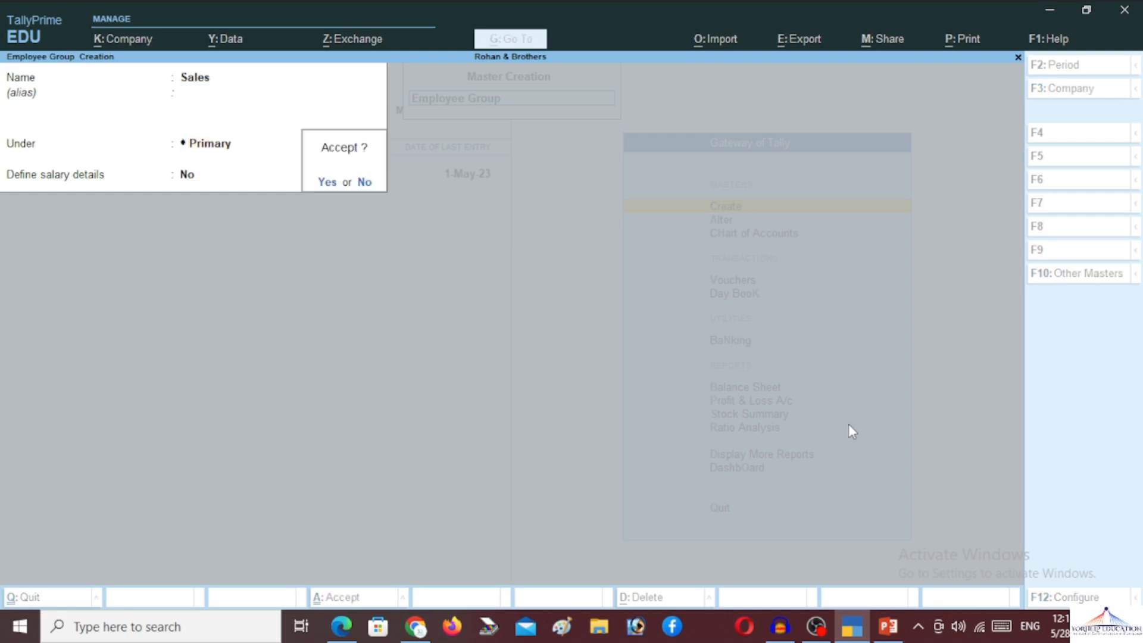
{"action": "key", "text": "Return"}
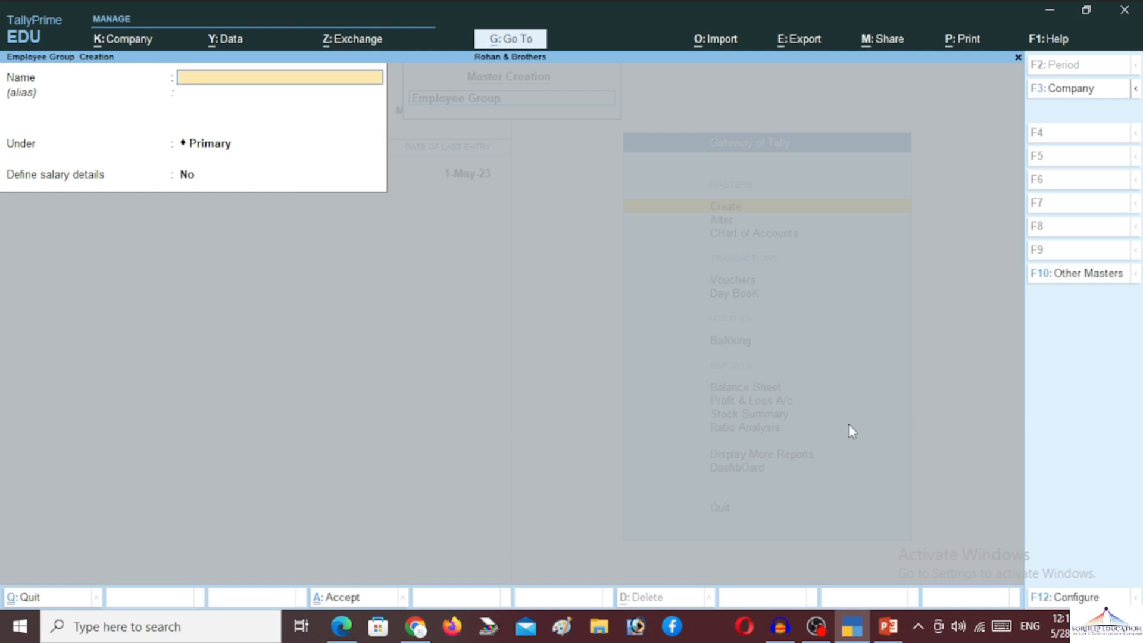
- Create the HR and Account employee groups under Primary
{"action": "type", "text": "Hra"}
{"action": "key", "text": "BackSpace"}
{"action": "key", "text": "BackSpace"}
{"action": "type", "text": "RA"}
{"action": "key", "text": "BackSpace"}
{"action": "key", "text": "Return"}
{"action": "key", "text": "Return"}
{"action": "key", "text": "Return"}
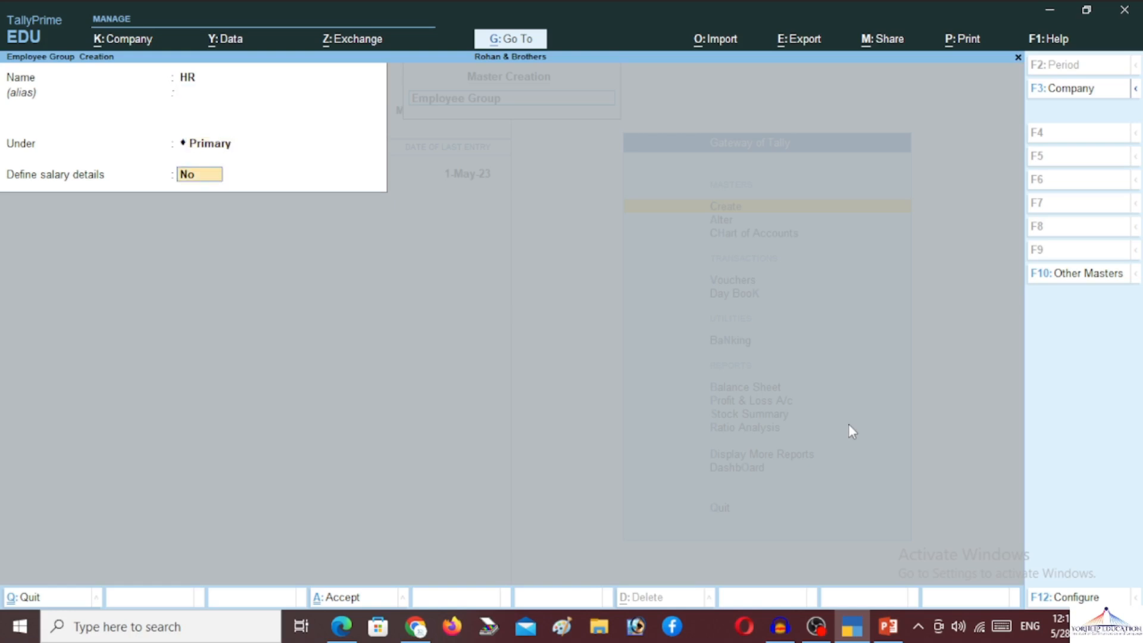
{"action": "key", "text": "Return"}
{"action": "key", "text": "Return"}
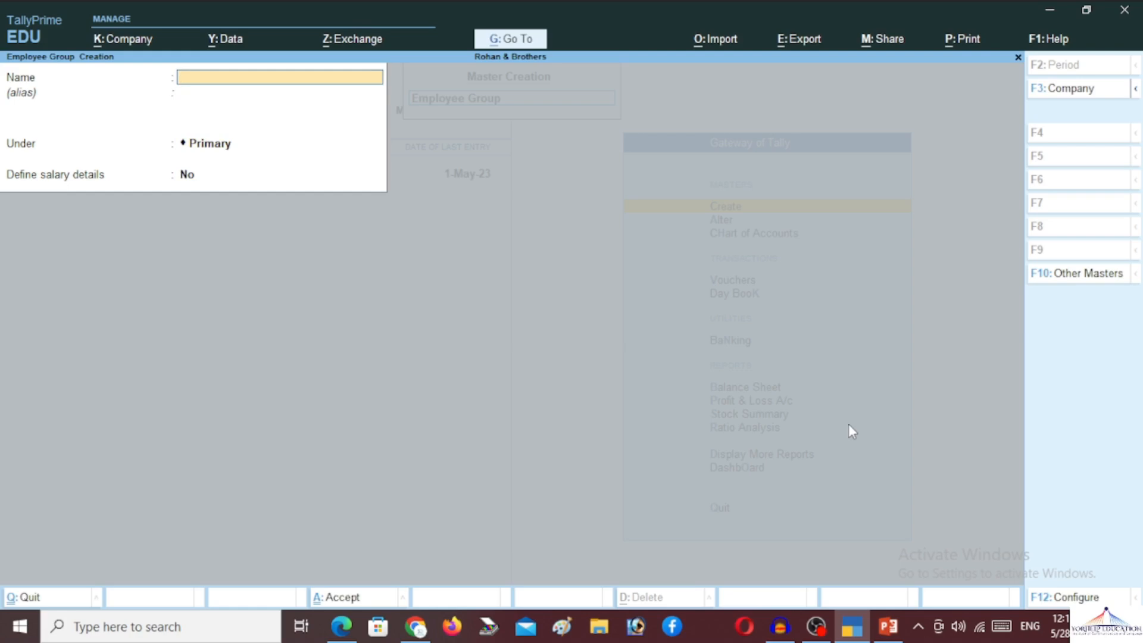
{"action": "type", "text": "Acco"}
{"action": "key", "text": "BackSpace"}
{"action": "key", "text": "BackSpace"}
{"action": "type", "text": "count"}
{"action": "key", "text": "Return"}
{"action": "key", "text": "Return"}
{"action": "key", "text": "Return"}
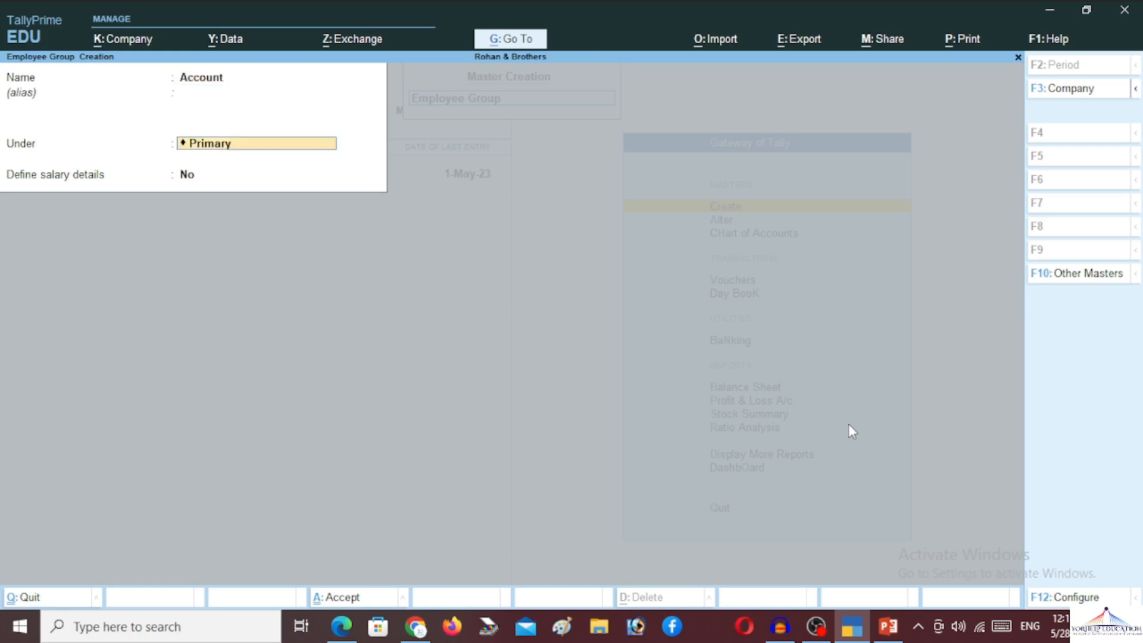
{"action": "key", "text": "Return"}
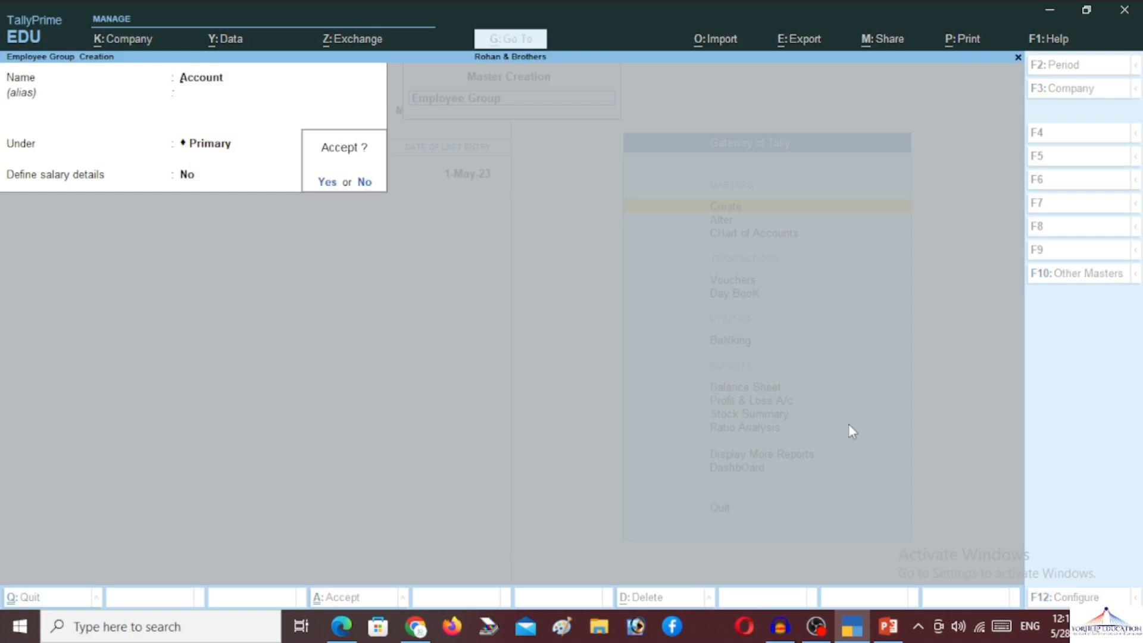
{"action": "key", "text": "Return"}
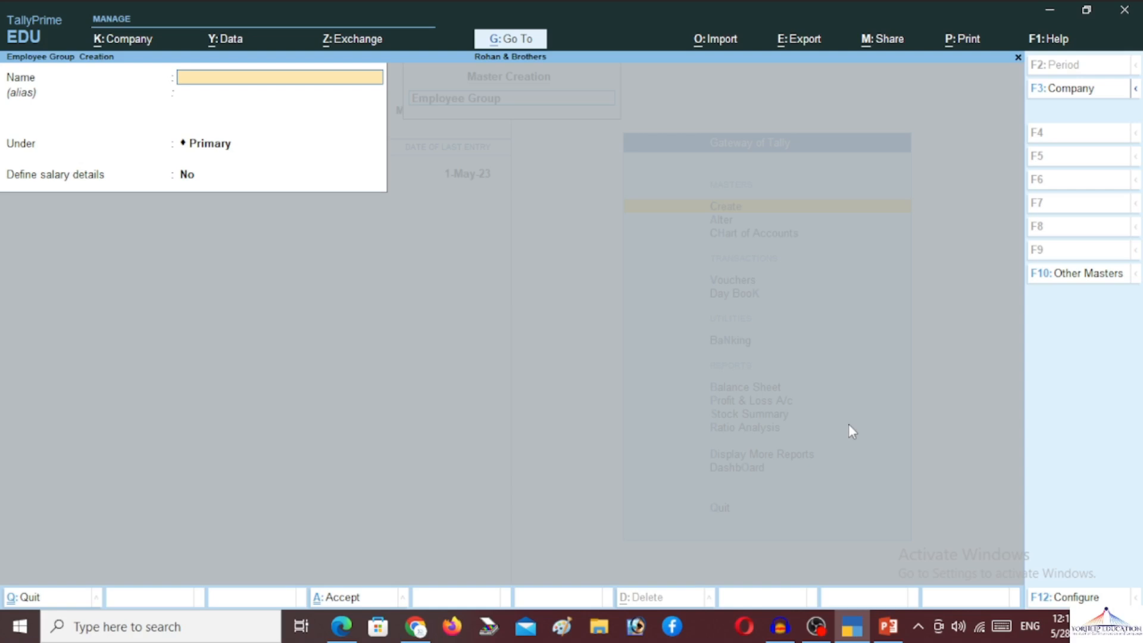
- Create the Service Department employee group under Primary
{"action": "type", "text": "Service Department"}
{"action": "key", "text": "Return"}
{"action": "key", "text": "Return"}
{"action": "key", "text": "Return"}
{"action": "key", "text": "Return"}
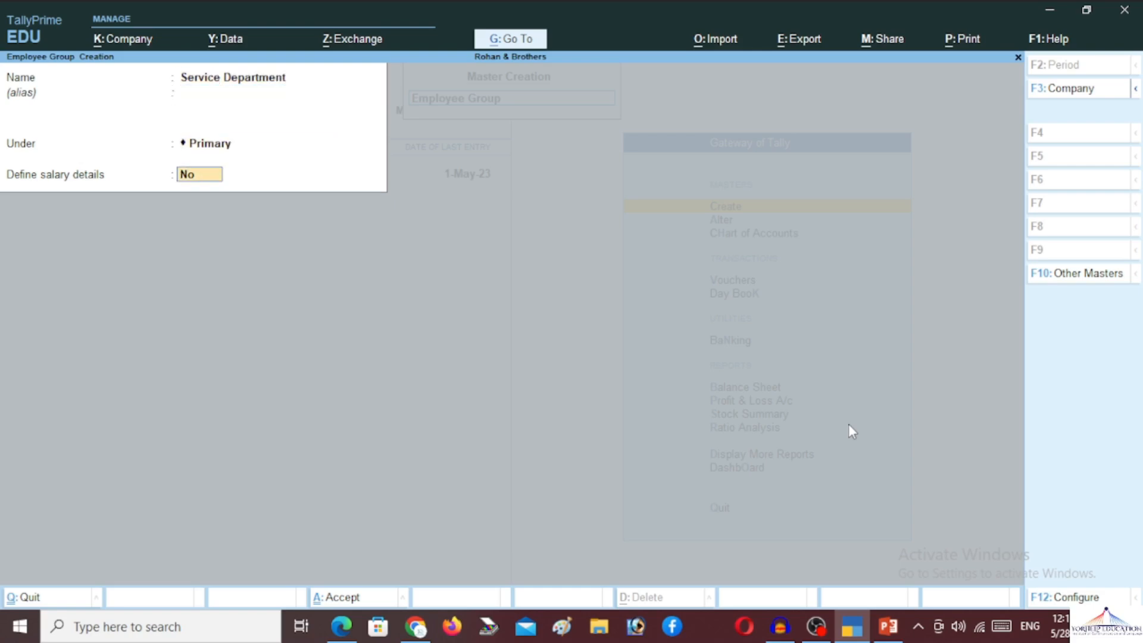
{"action": "key", "text": "Return"}
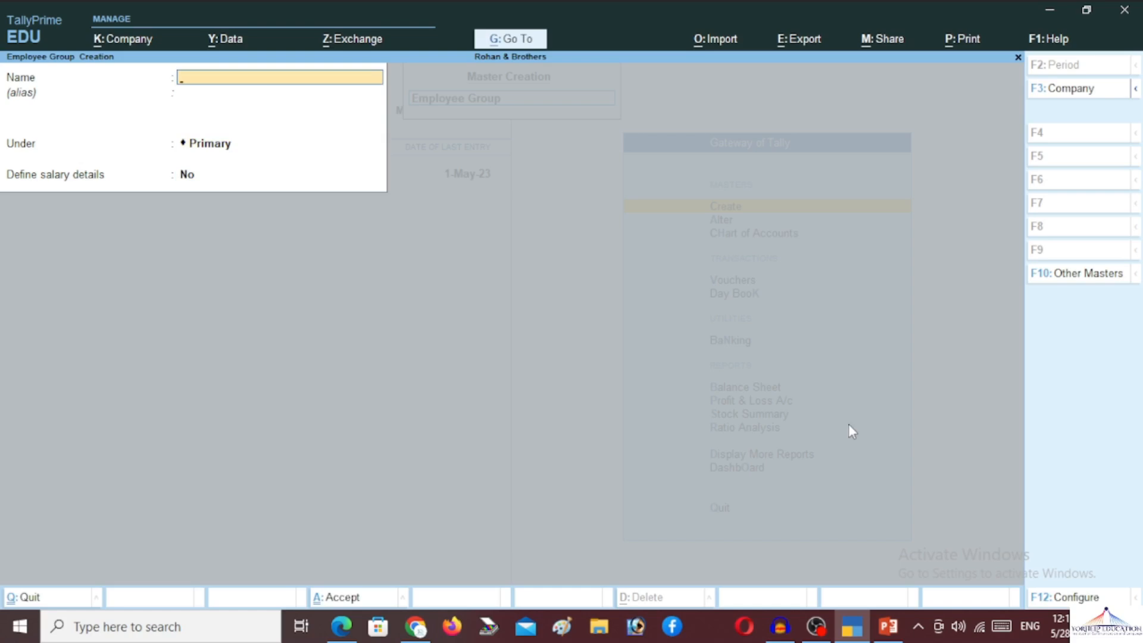
- Discard the blank employee group form and start a new Units (Work) entry
{"action": "key", "text": "Escape"}
{"action": "key", "text": "Return"}
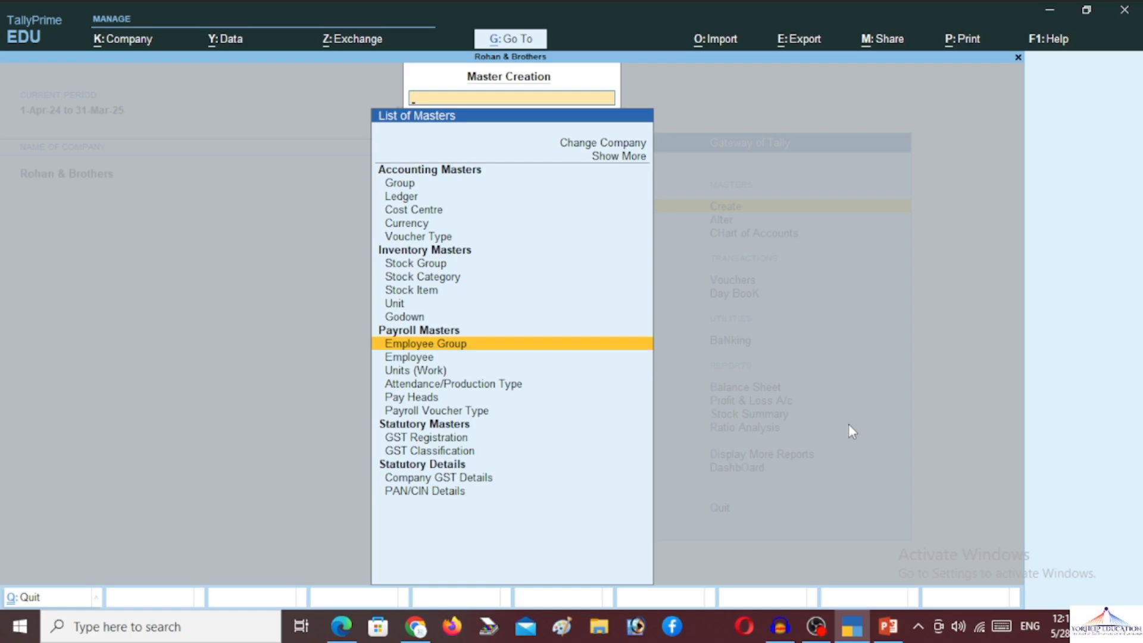
{"action": "key", "text": "Down"}
{"action": "key", "text": "Down"}
{"action": "key", "text": "Return"}
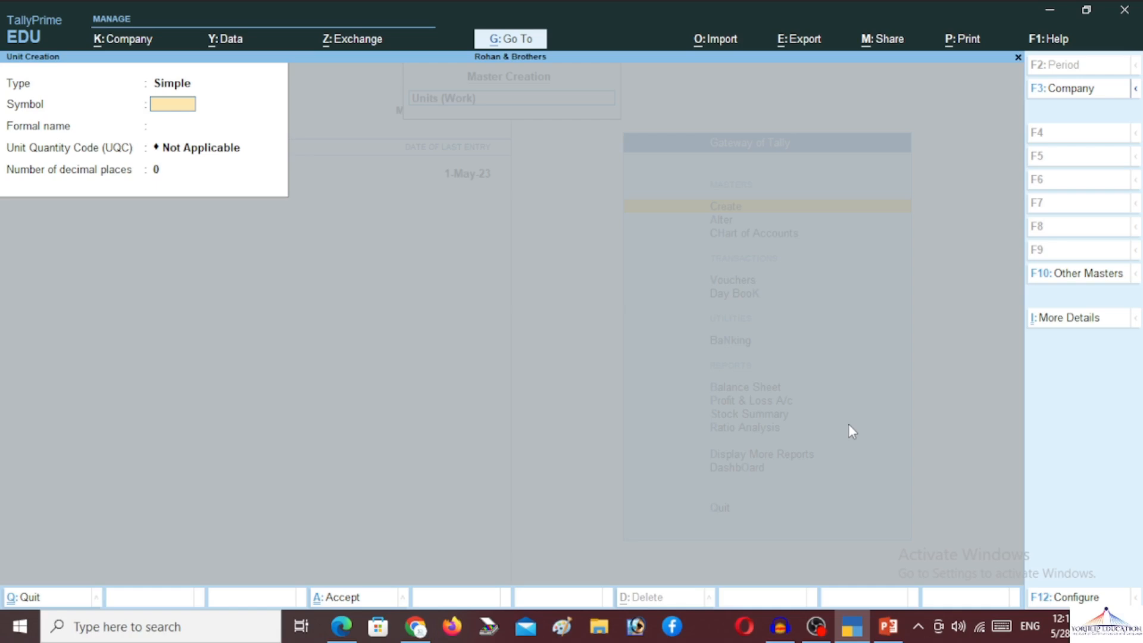
- Restart the unit entry with symbol Days and formal name Day
{"action": "key", "text": "Escape"}
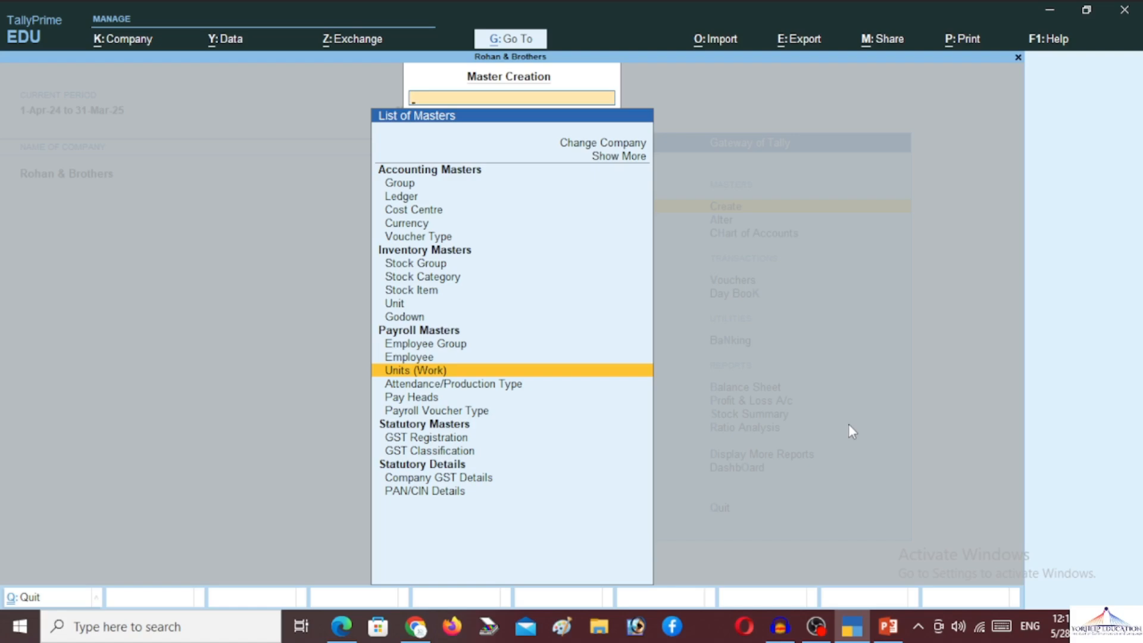
{"action": "key", "text": "Return"}
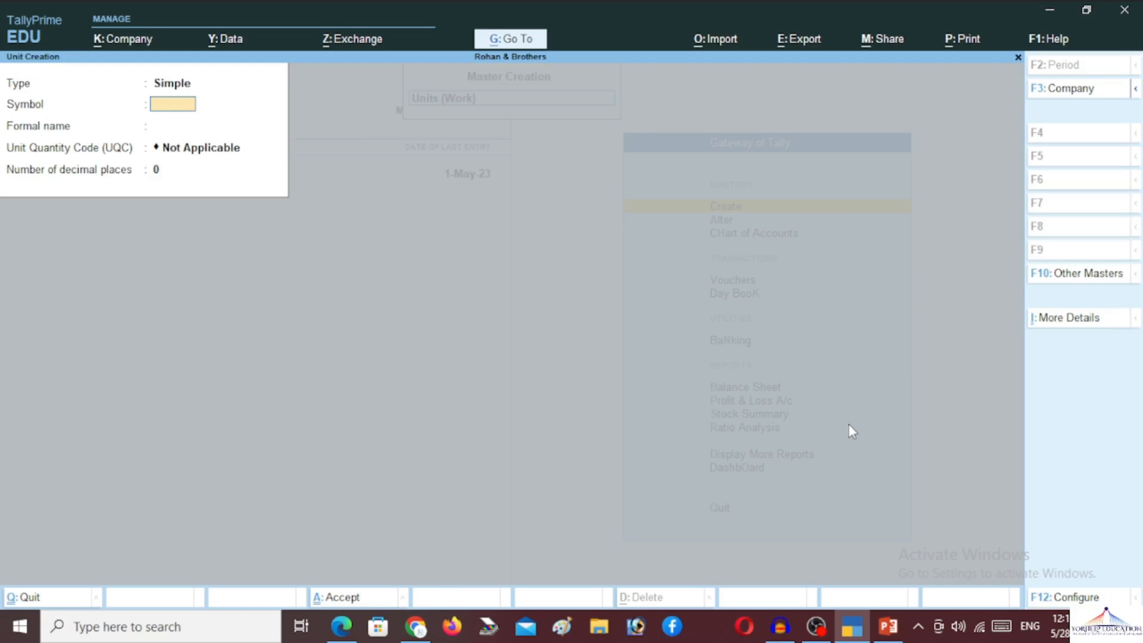
{"action": "type", "text": "Days"}
{"action": "key", "text": "Return"}
{"action": "type", "text": "Days"}
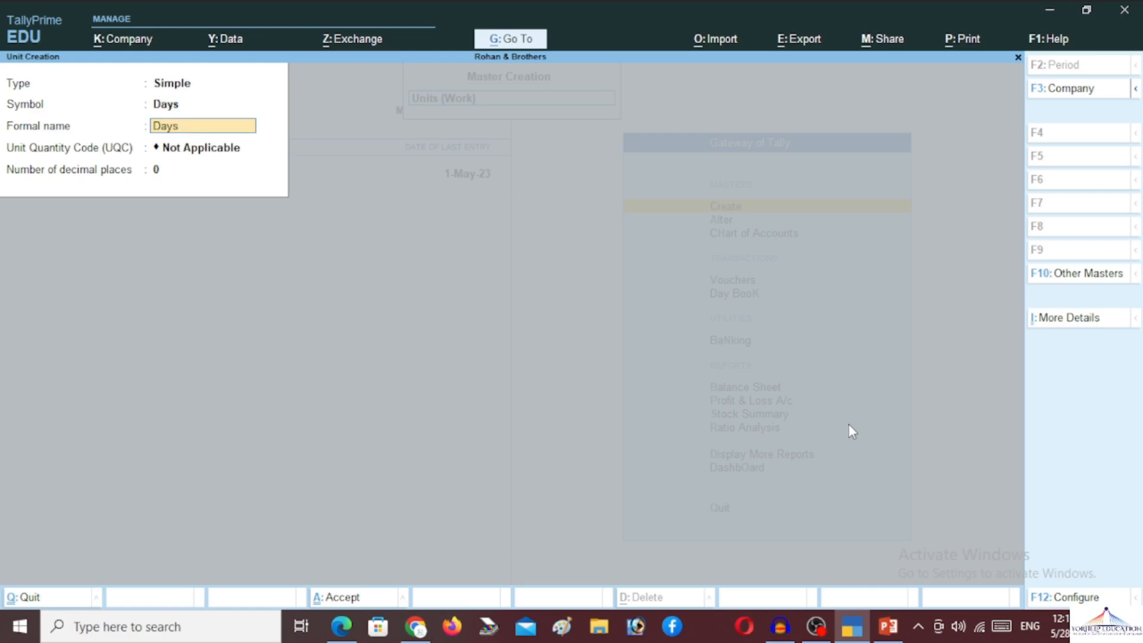
{"action": "key", "text": "BackSpace"}
{"action": "key", "text": "BackSpace"}
{"action": "key", "text": "BackSpace"}
{"action": "key", "text": "BackSpace"}
{"action": "type", "text": "Days"}
{"action": "key", "text": "shift+Tab"}
{"action": "key", "text": "Return"}
{"action": "type", "text": "Day"}
{"action": "key", "text": "Return"}
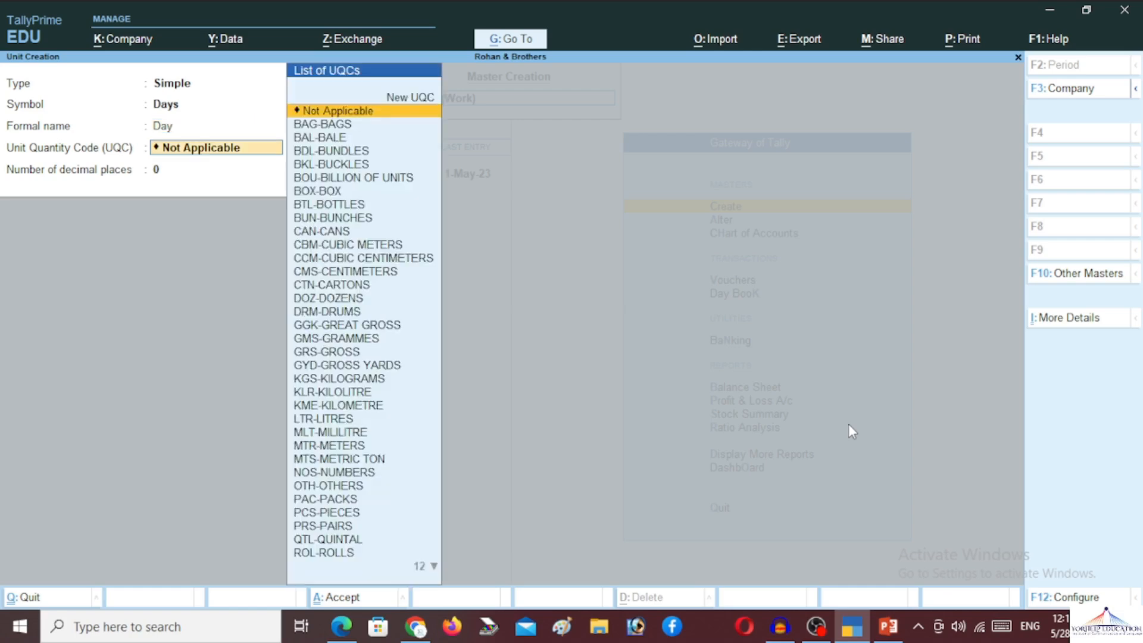
- Keep UQC Not Applicable, save the Days unit and return to the List of Masters
{"action": "type", "text": "da"}
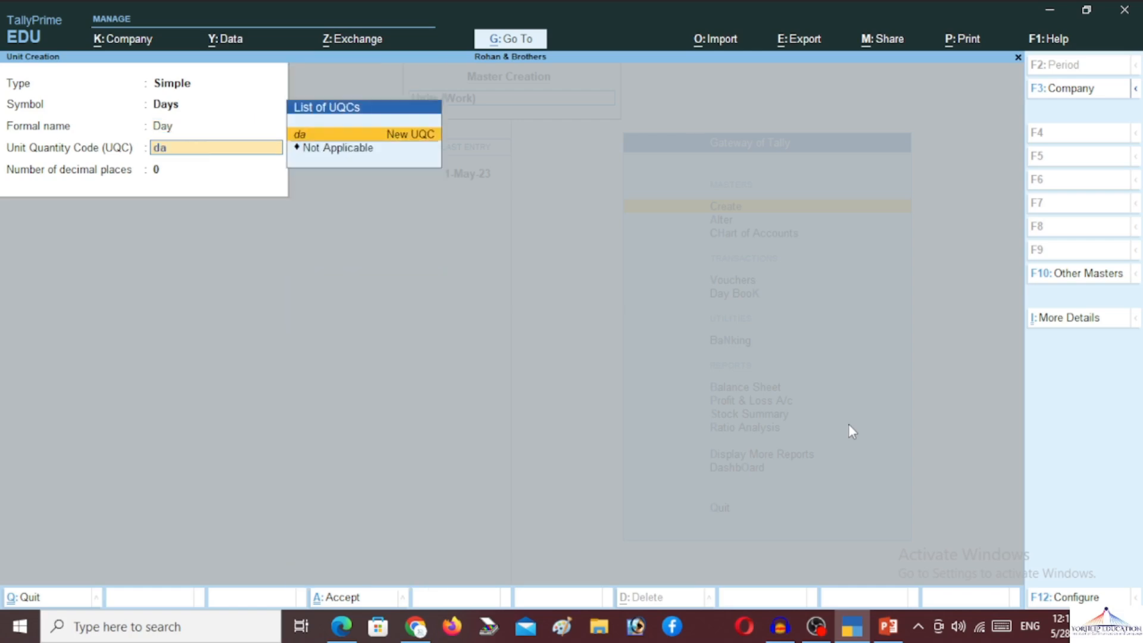
{"action": "key", "text": "BackSpace"}
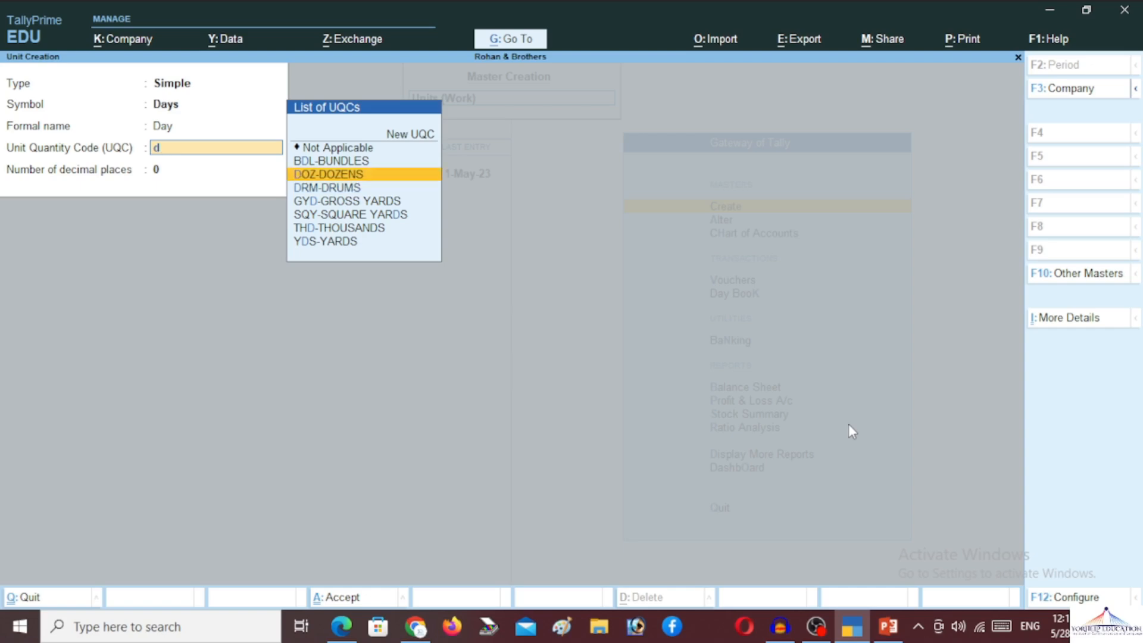
{"action": "key", "text": "Up"}
{"action": "key", "text": "Up"}
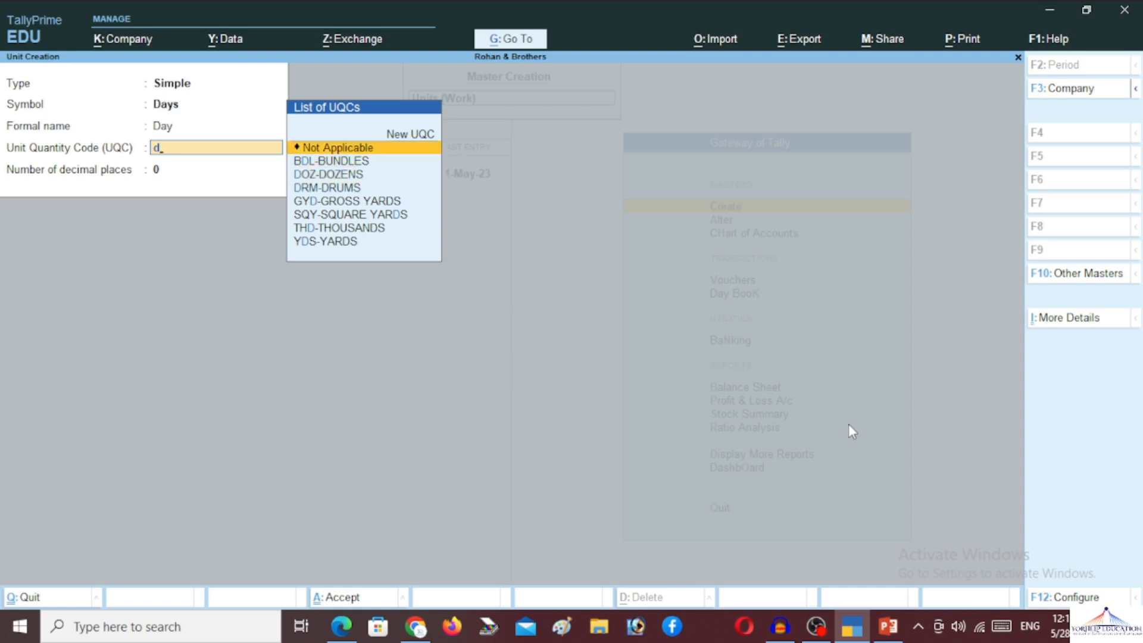
{"action": "key", "text": "Return"}
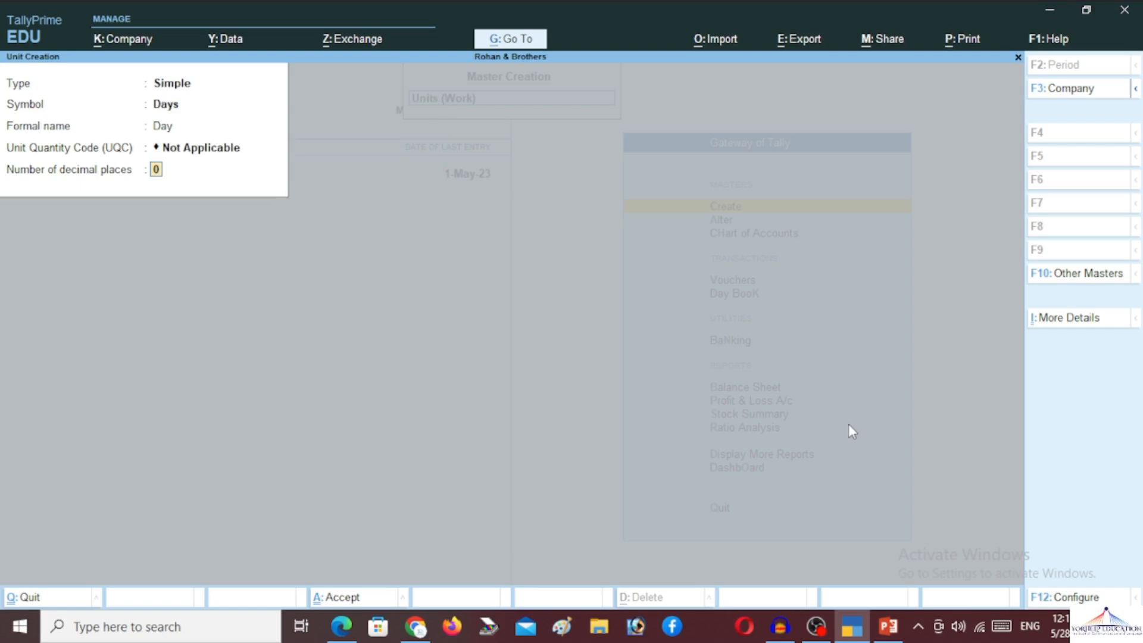
{"action": "key", "text": "Return"}
{"action": "key", "text": "Return"}
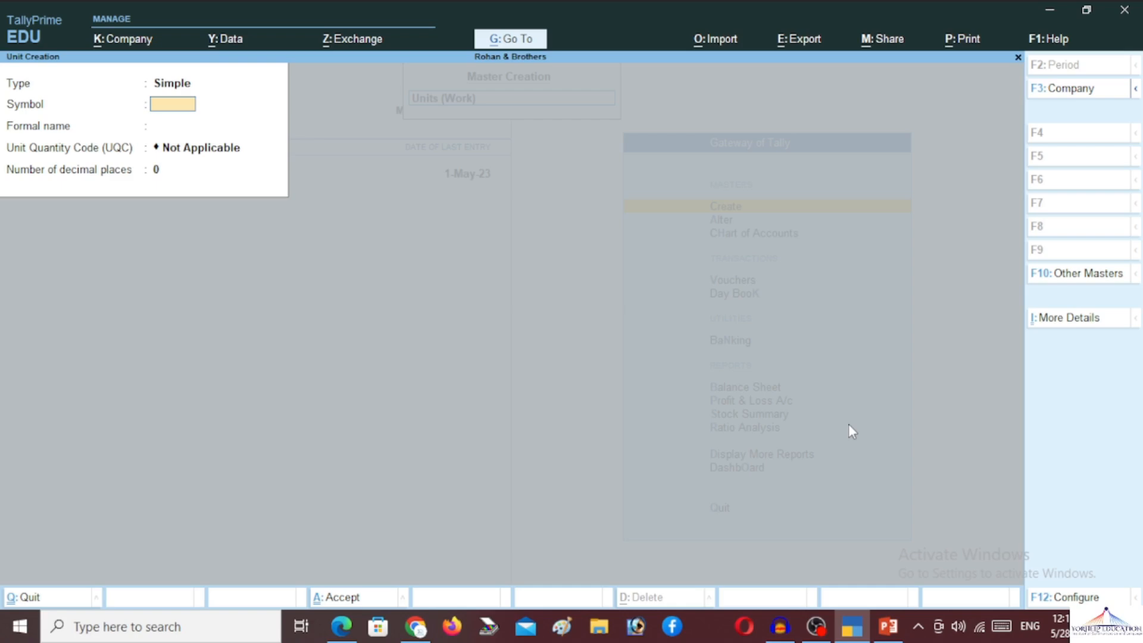
{"action": "key", "text": "Escape"}
{"action": "key", "text": "Return"}
{"action": "key", "text": "Down"}
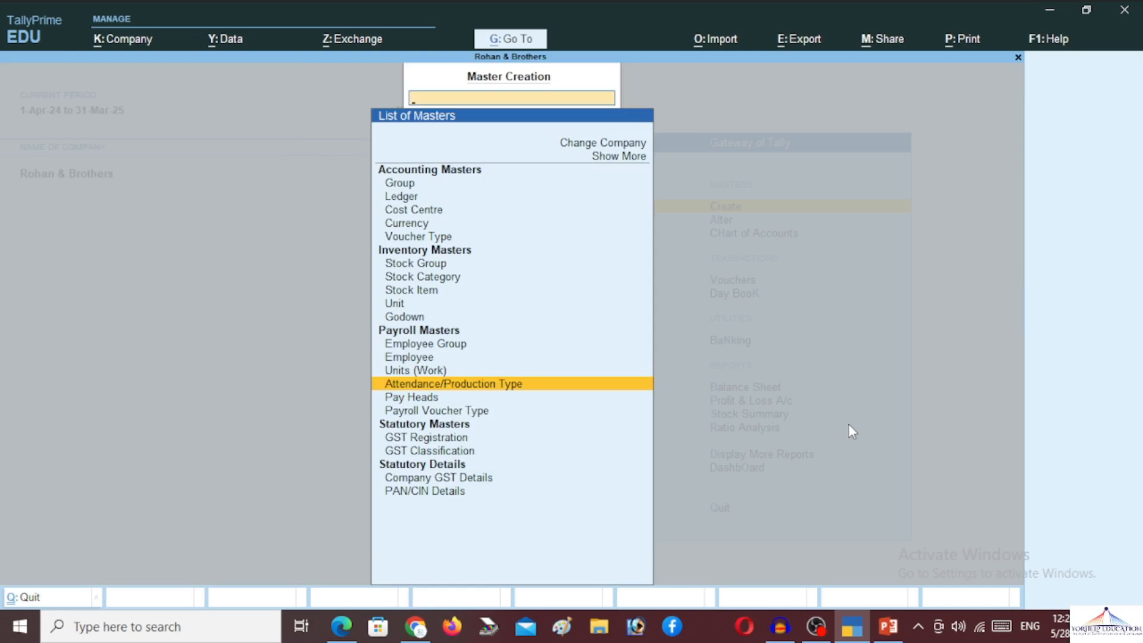
- Create the attendance type Present as Attendance / Leave with Pay under Primary
{"action": "key", "text": "Escape"}
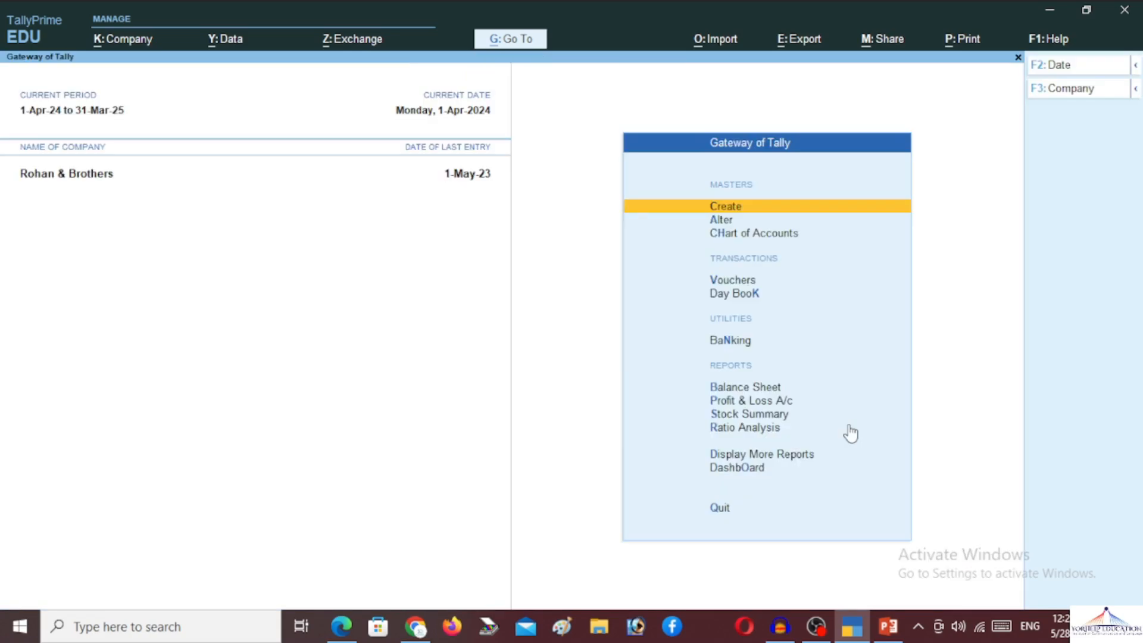
{"action": "key", "text": "Return"}
{"action": "key", "text": "Down"}
{"action": "key", "text": "Down"}
{"action": "key", "text": "Down"}
{"action": "key", "text": "Down"}
{"action": "key", "text": "Down"}
{"action": "key", "text": "Down"}
{"action": "key", "text": "Down"}
{"action": "key", "text": "Down"}
{"action": "key", "text": "Down"}
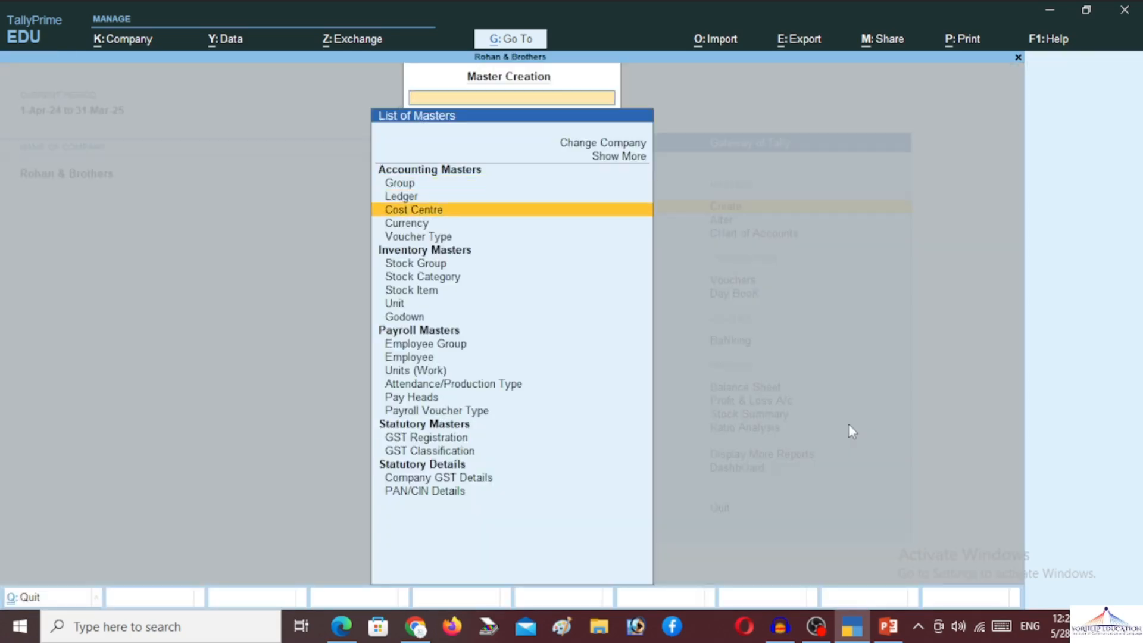
{"action": "key", "text": "Down"}
{"action": "key", "text": "Down"}
{"action": "key", "text": "Down"}
{"action": "key", "text": "Down"}
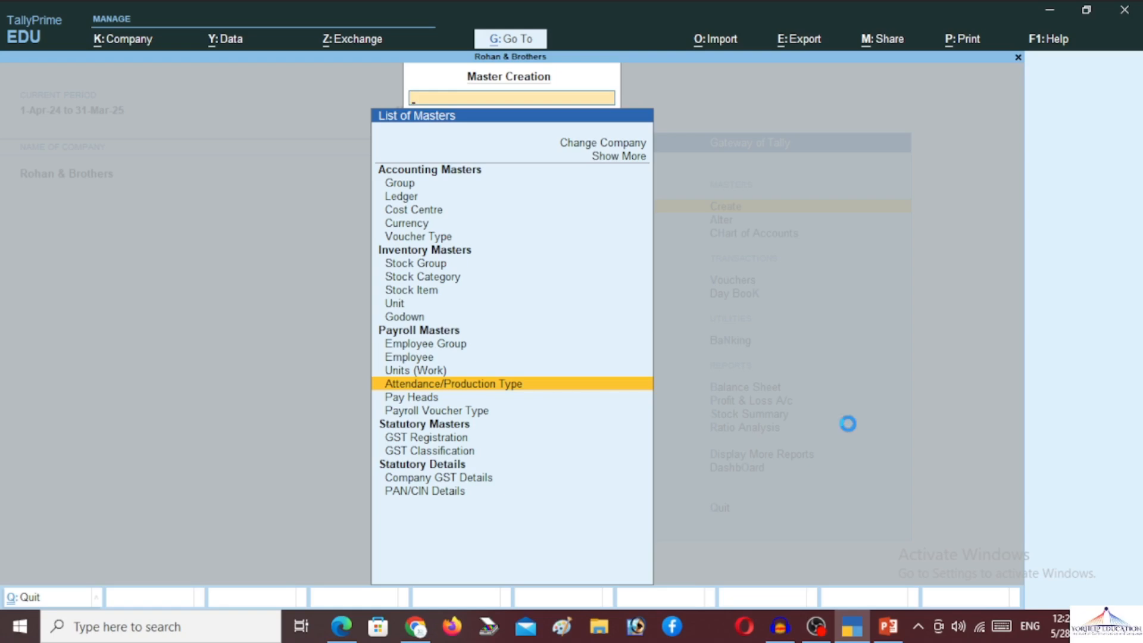
{"action": "key", "text": "Return"}
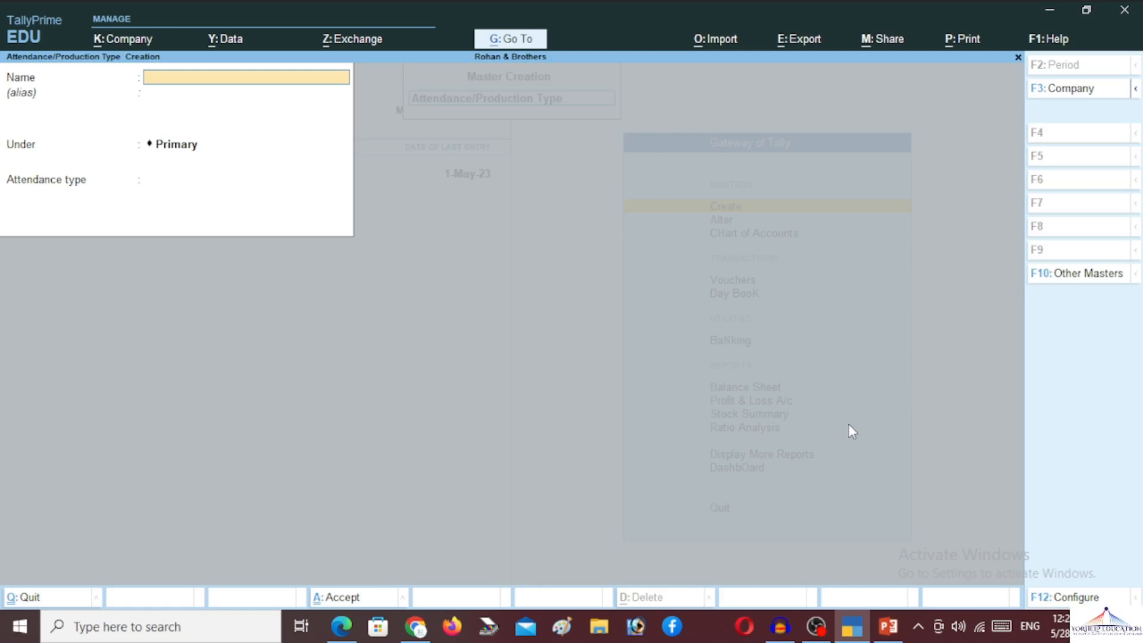
{"action": "type", "text": "Present"}
{"action": "key", "text": "Return"}
{"action": "key", "text": "Return"}
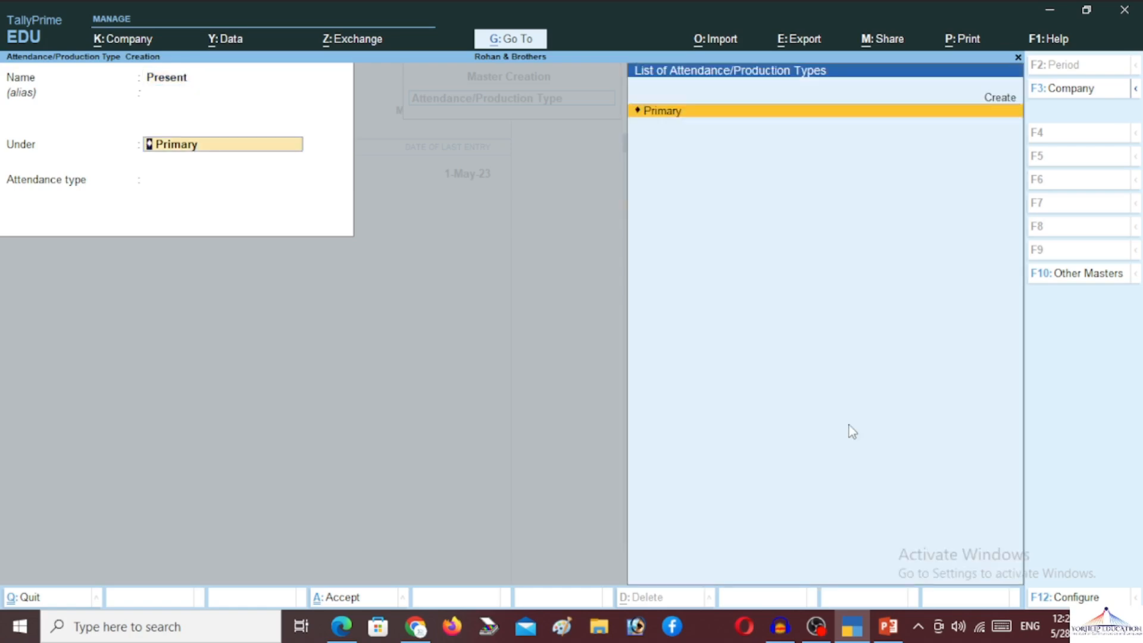
{"action": "key", "text": "Return"}
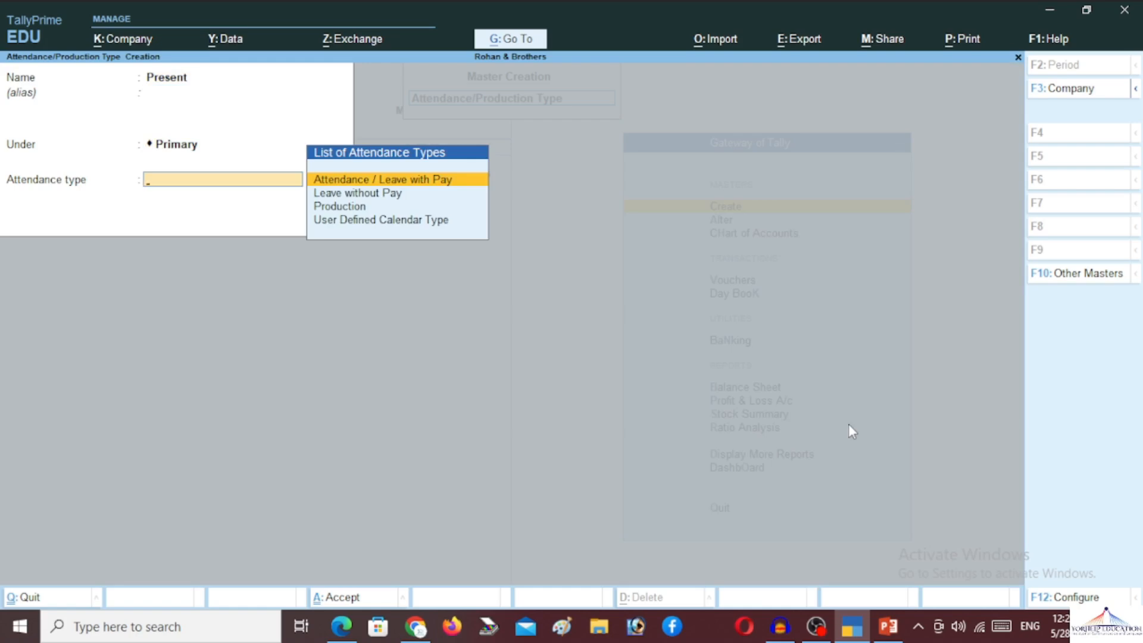
{"action": "key", "text": "Return"}
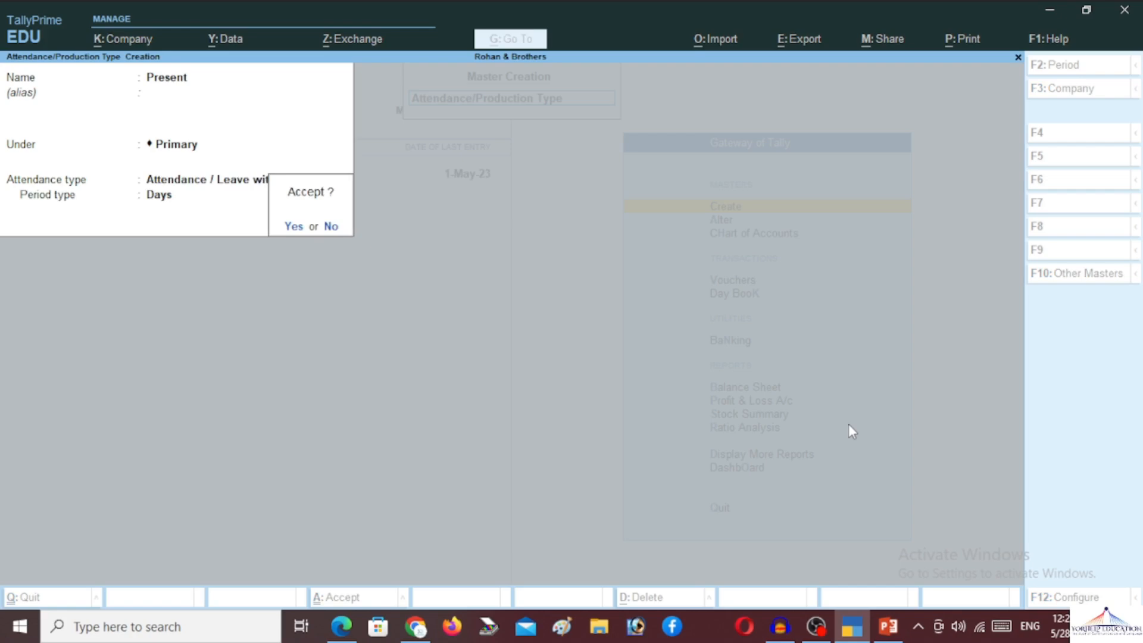
{"action": "key", "text": "Return"}
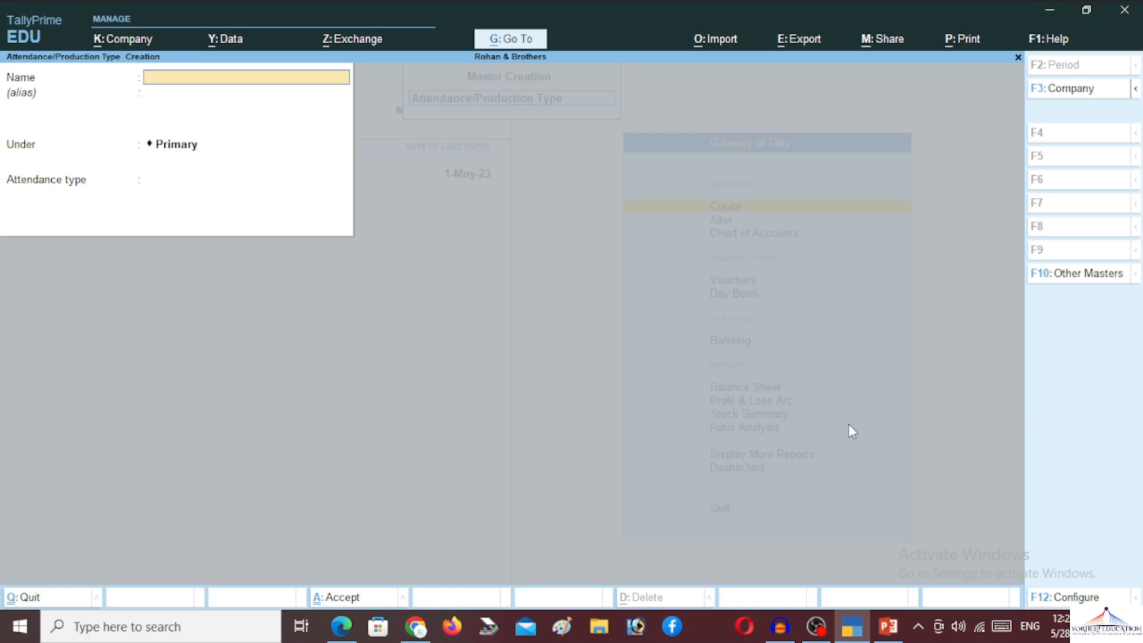
- Create the Production type under Primary, measured in the unit Days
{"action": "type", "text": "Pre"}
{"action": "key", "text": "BackSpace"}
{"action": "type", "text": "oduction"}
{"action": "key", "text": "Return"}
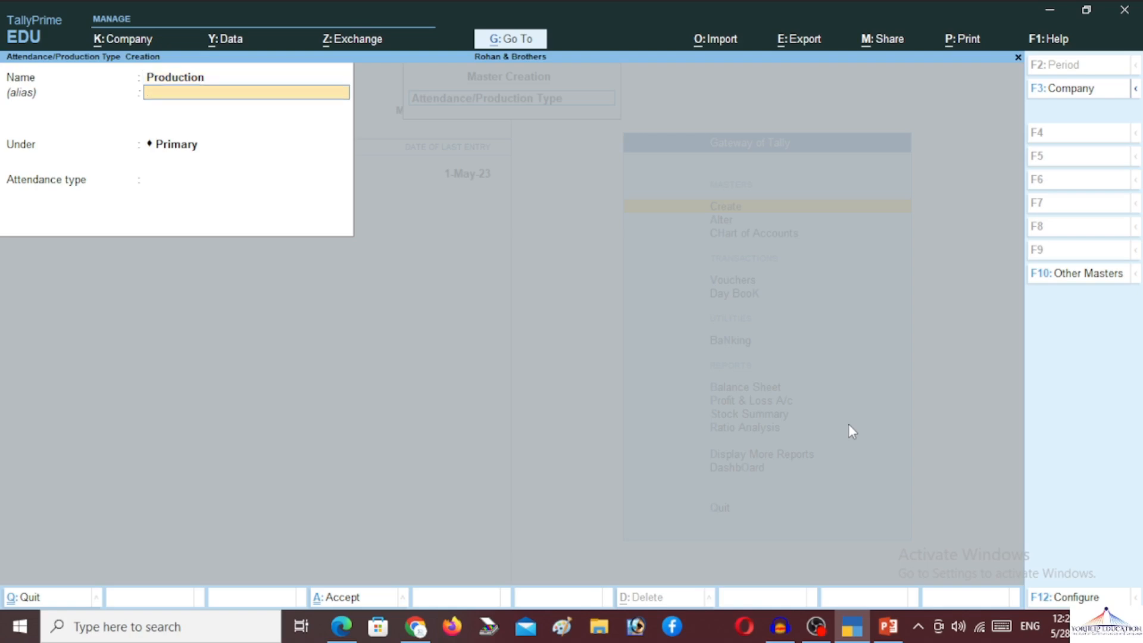
{"action": "key", "text": "Return"}
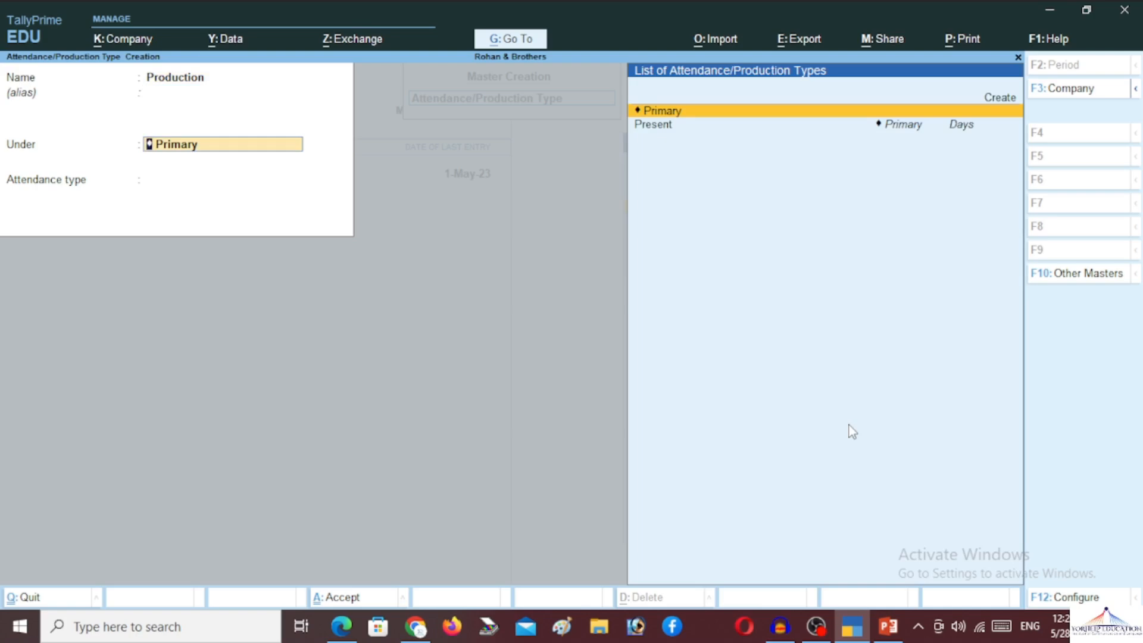
{"action": "key", "text": "Return"}
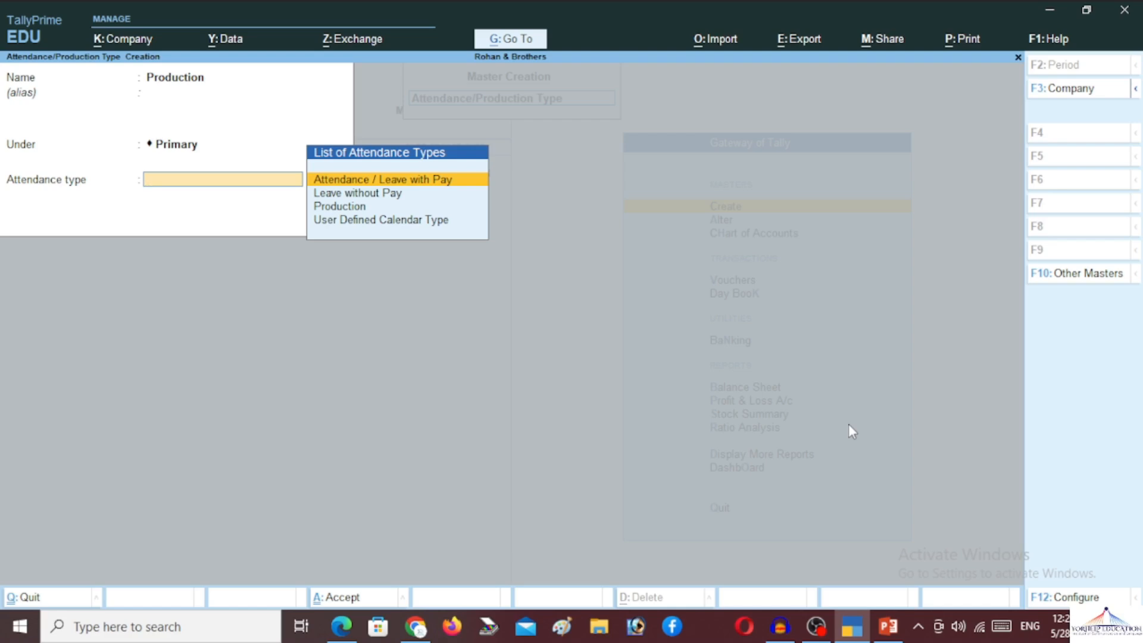
{"action": "key", "text": "Down"}
{"action": "key", "text": "Down"}
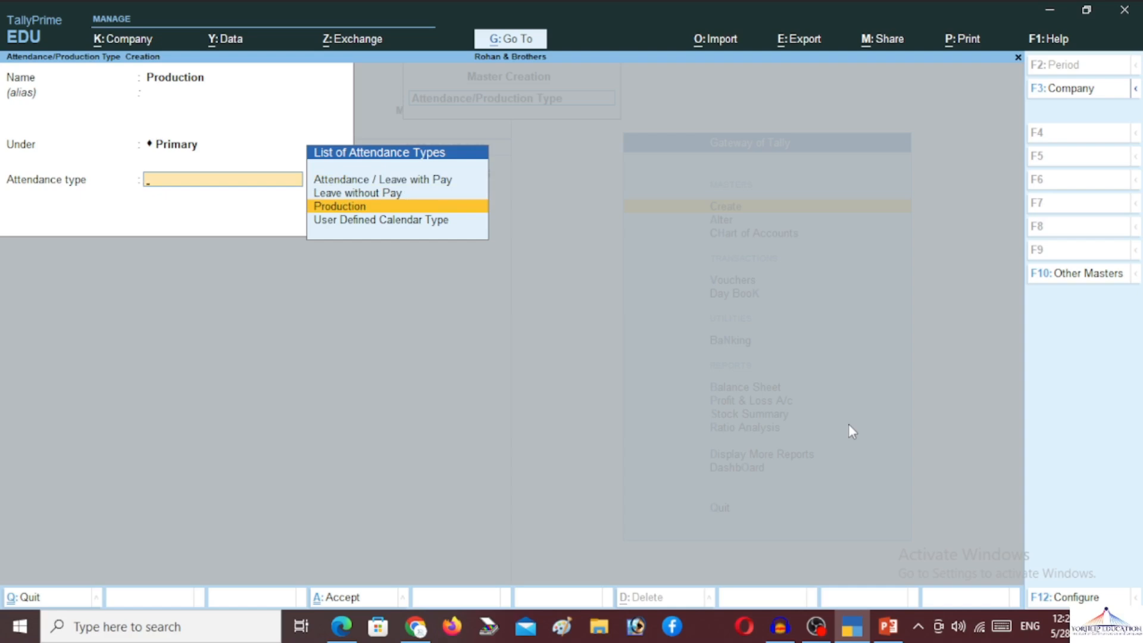
{"action": "key", "text": "Return"}
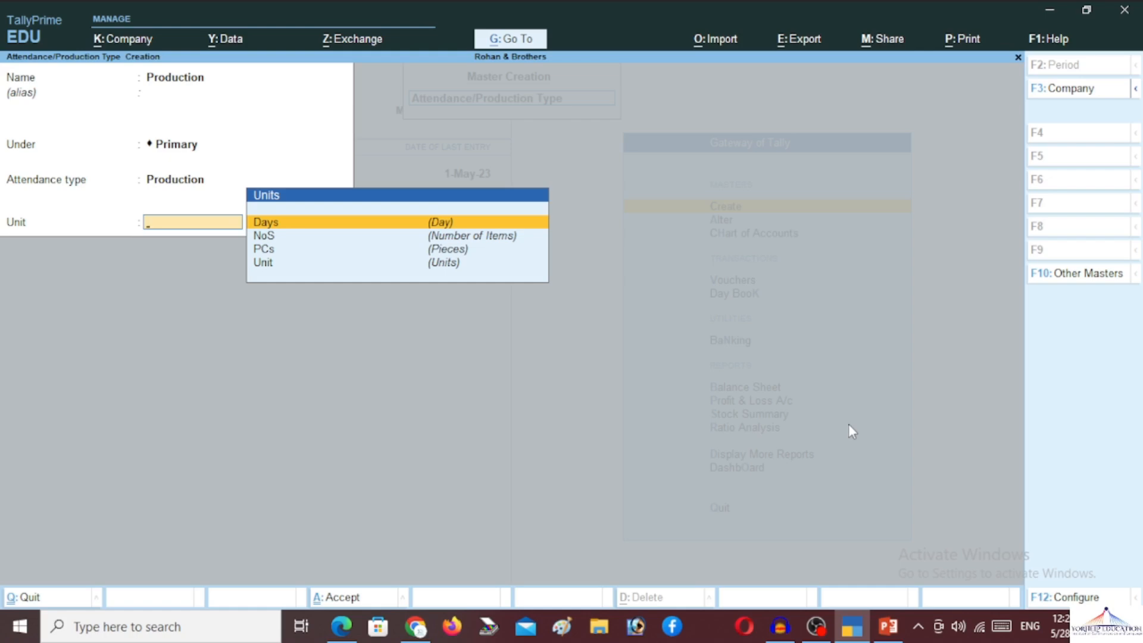
{"action": "key", "text": "Return"}
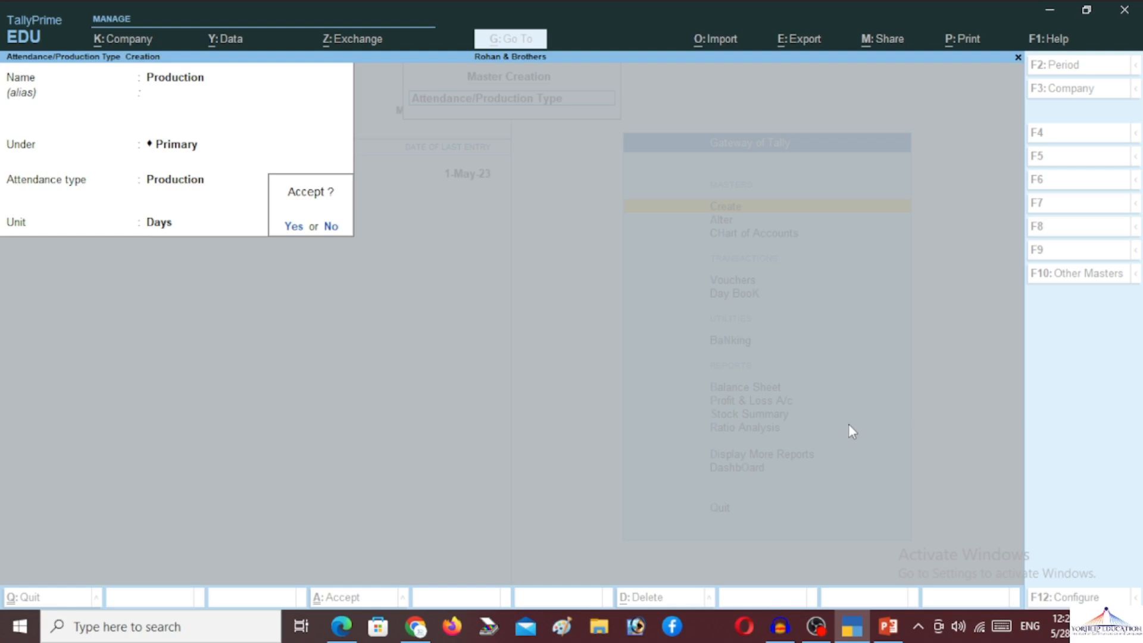
{"action": "key", "text": "Return"}
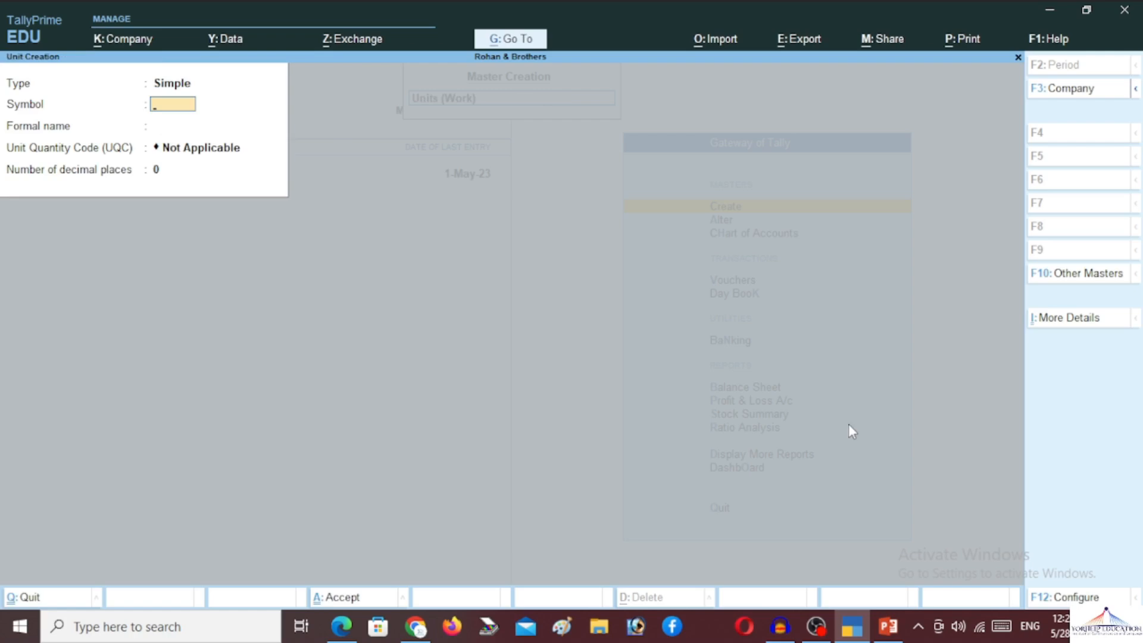
{"action": "key", "text": "Escape"}
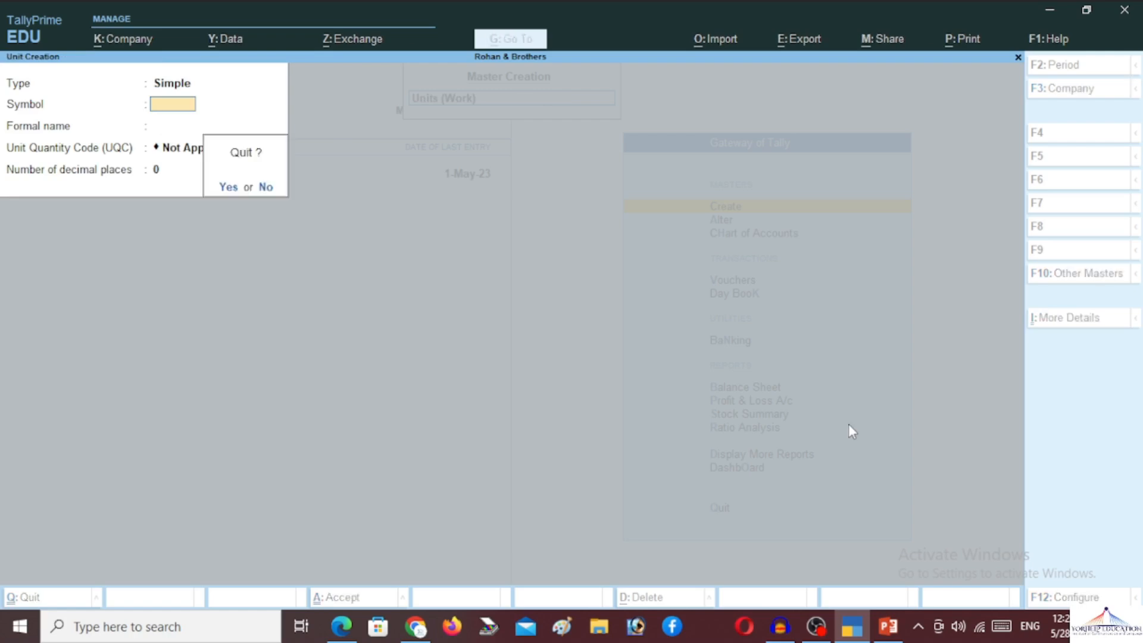
- Discard the extra blank attendance type form and start a new Pay Head from Master Creation
{"action": "key", "text": "Return"}
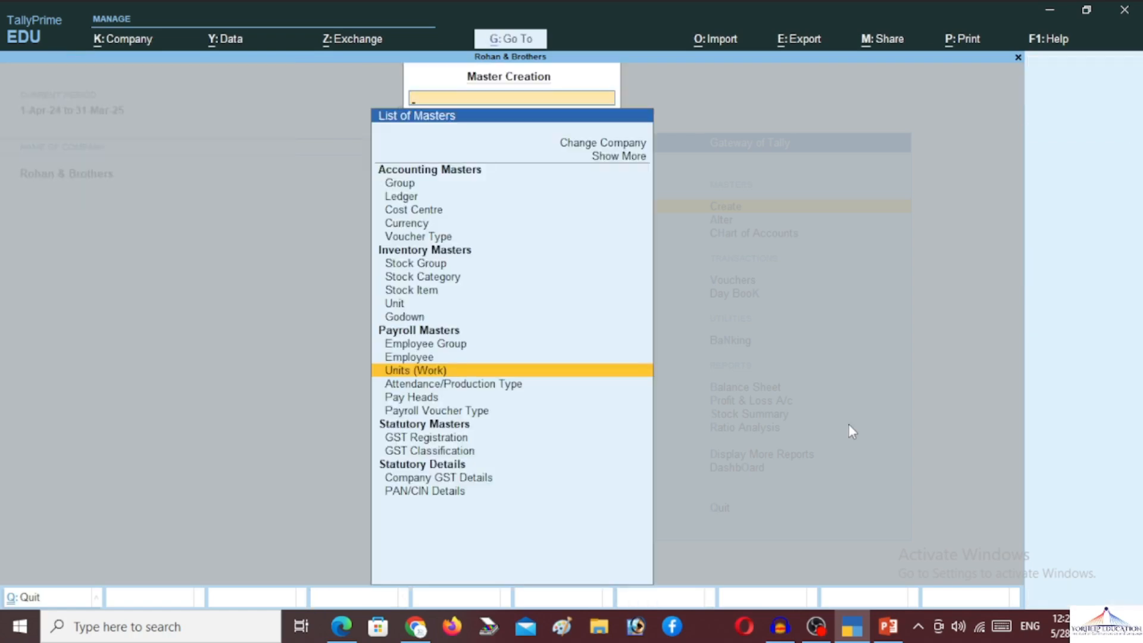
{"action": "key", "text": "Down"}
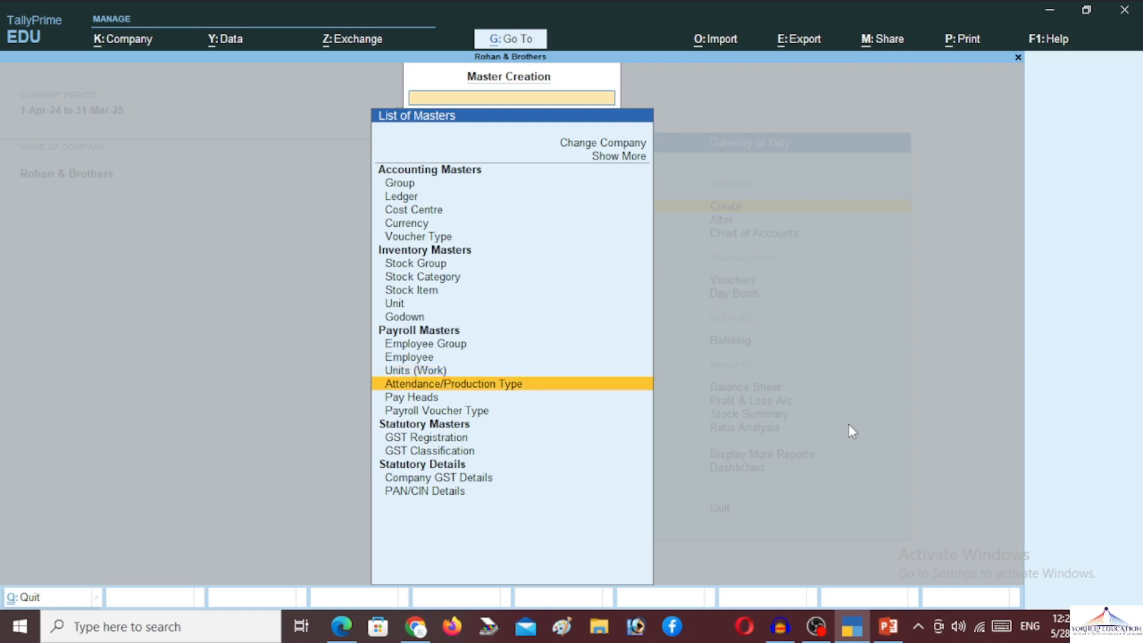
{"action": "key", "text": "Return"}
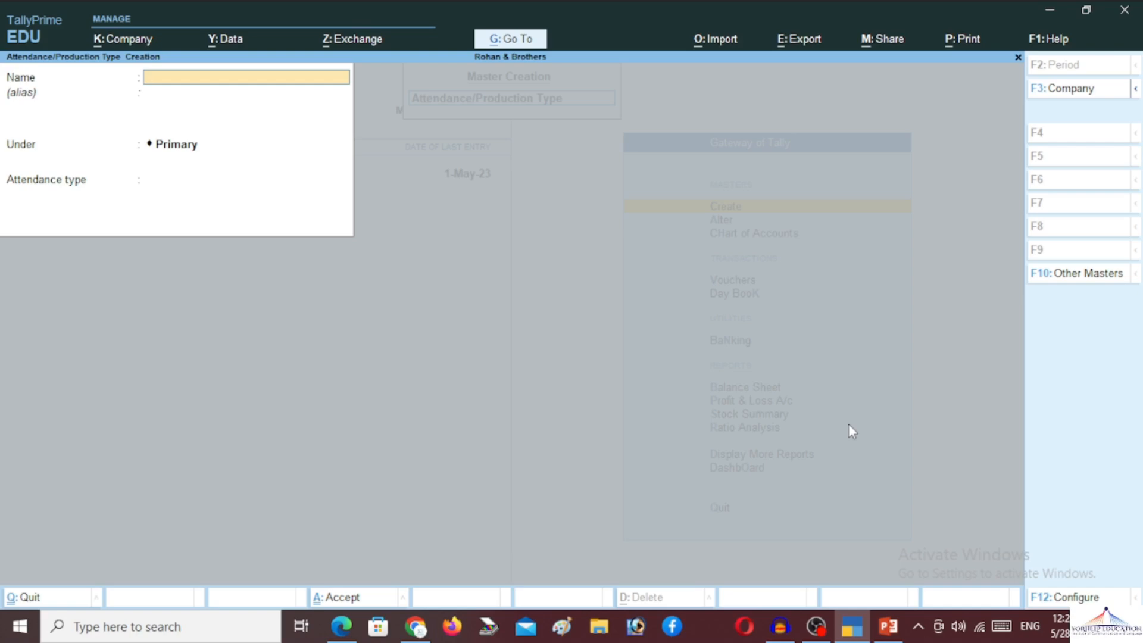
{"action": "key", "text": "Escape"}
{"action": "key", "text": "Return"}
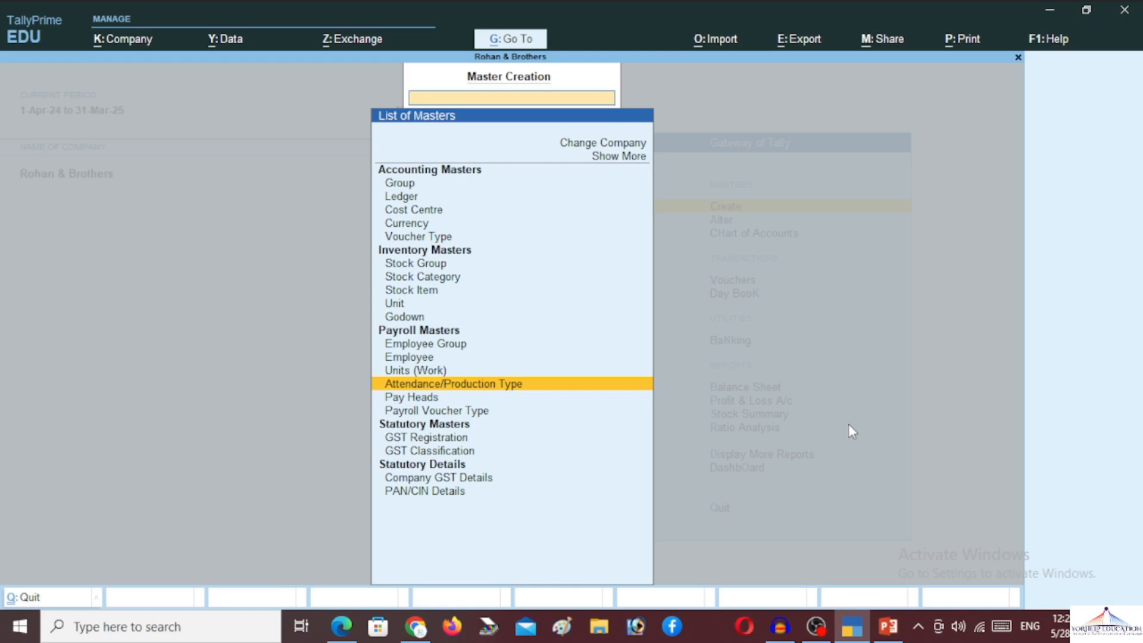
{"action": "key", "text": "Down"}
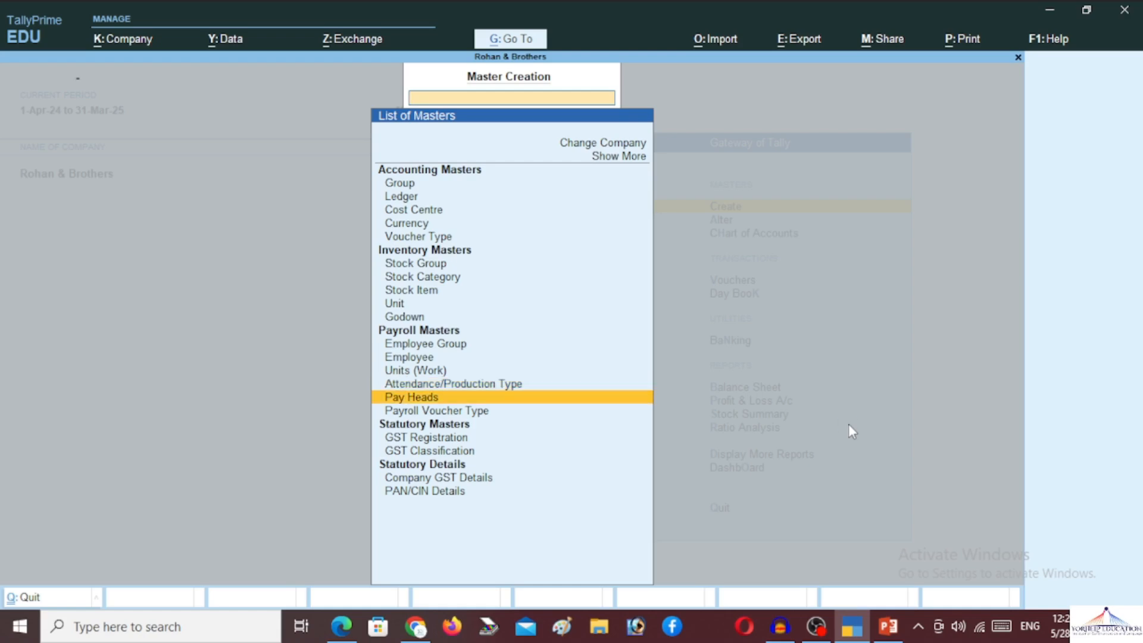
{"action": "key", "text": "Return"}
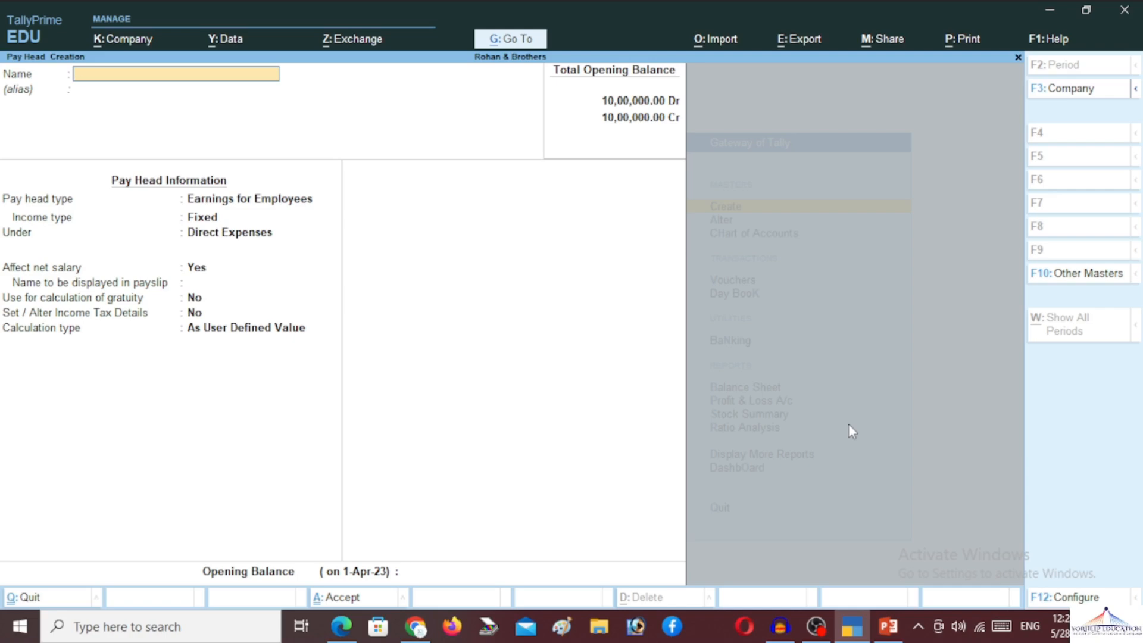
- Create Basic Pay as Fixed Earnings for Employees under Indirect Expenses, affecting net salary, counted for gratuity
{"action": "type", "text": "Basic Pay"}
{"action": "key", "text": "Return"}
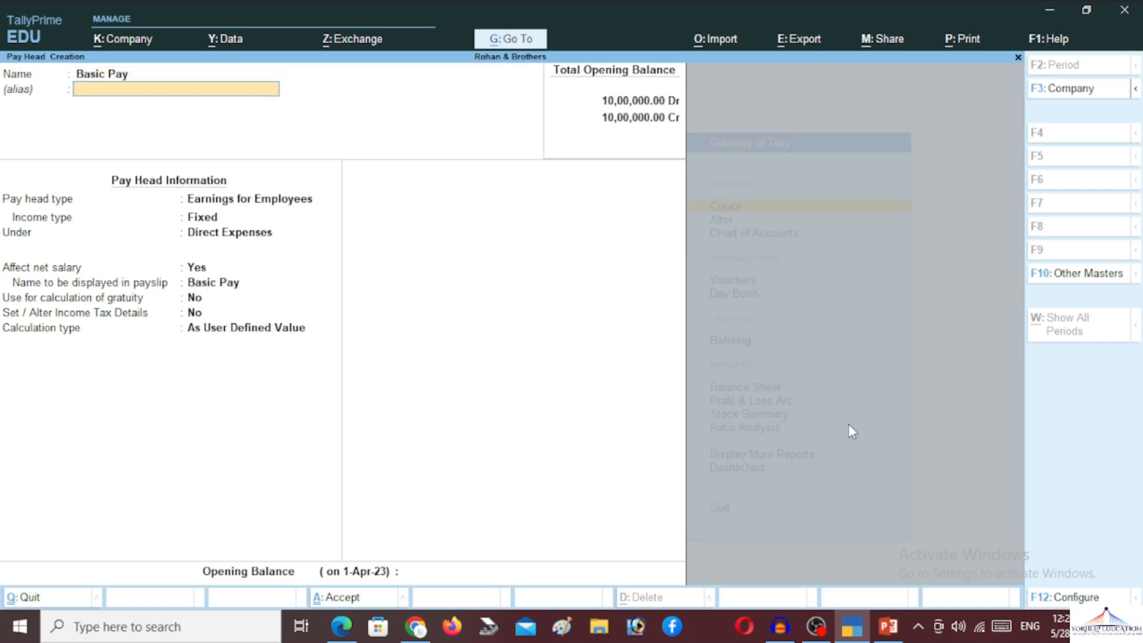
{"action": "key", "text": "Return"}
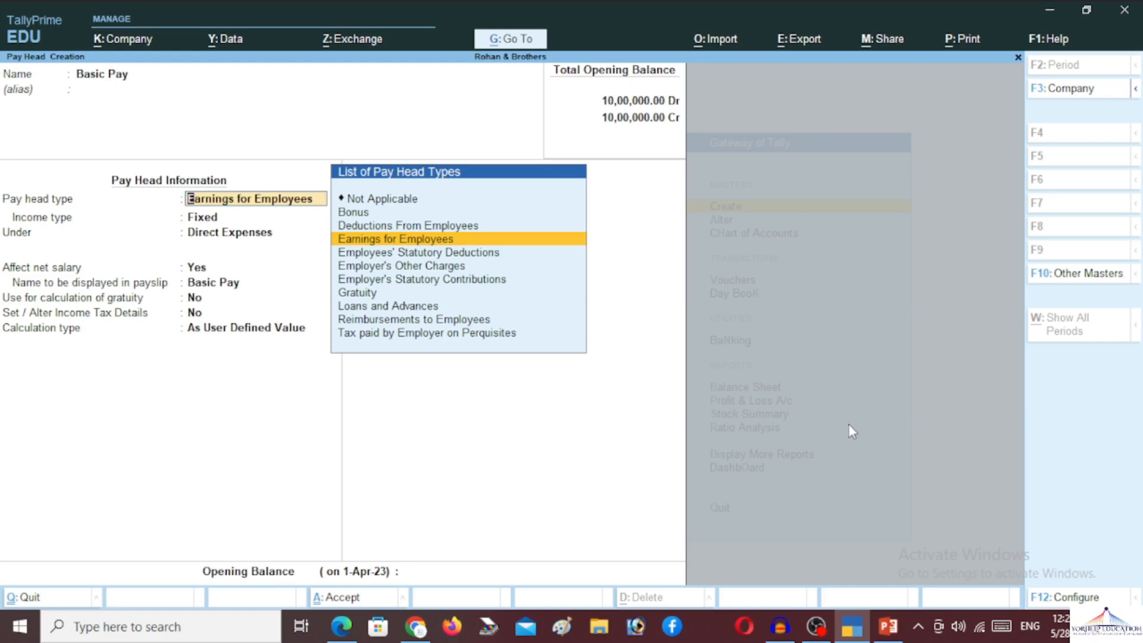
{"action": "key", "text": "Return"}
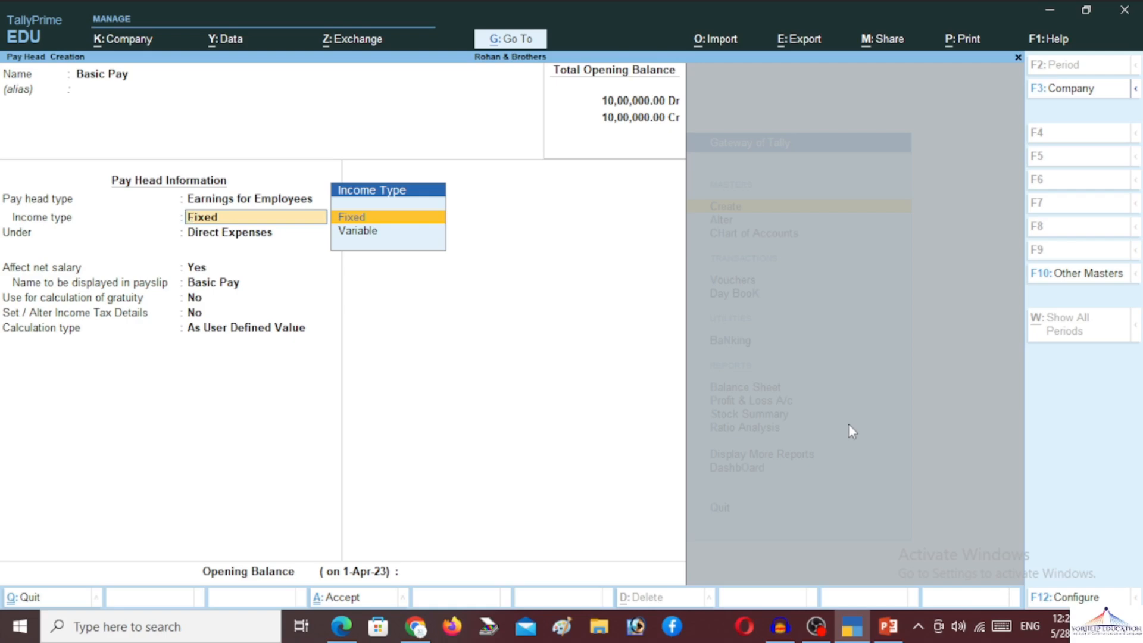
{"action": "key", "text": "Return"}
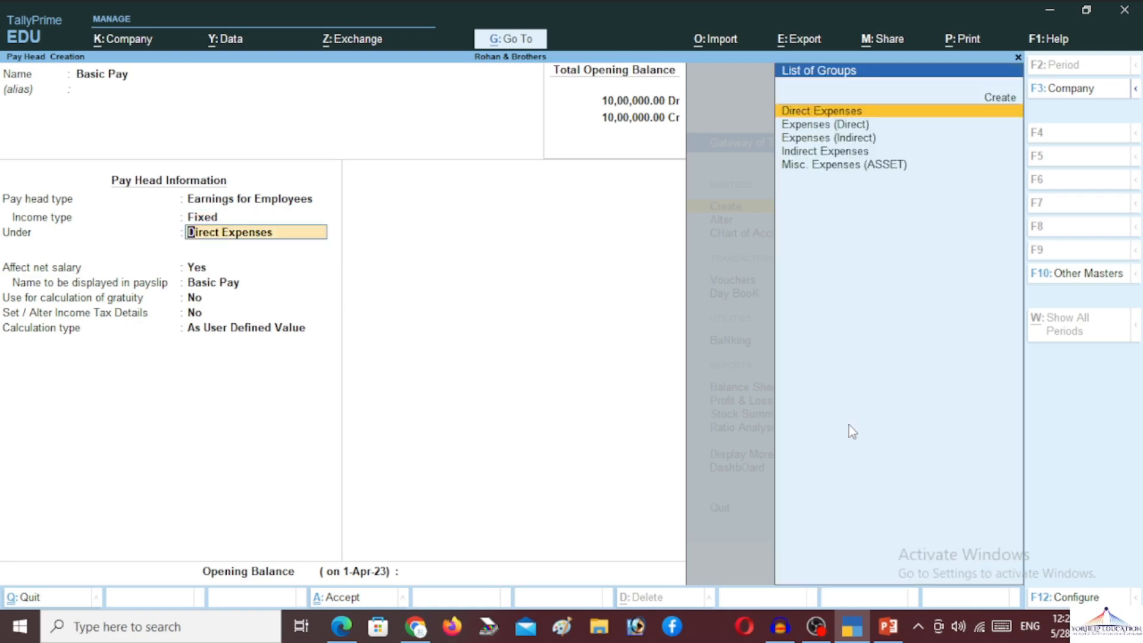
{"action": "type", "text": "In"}
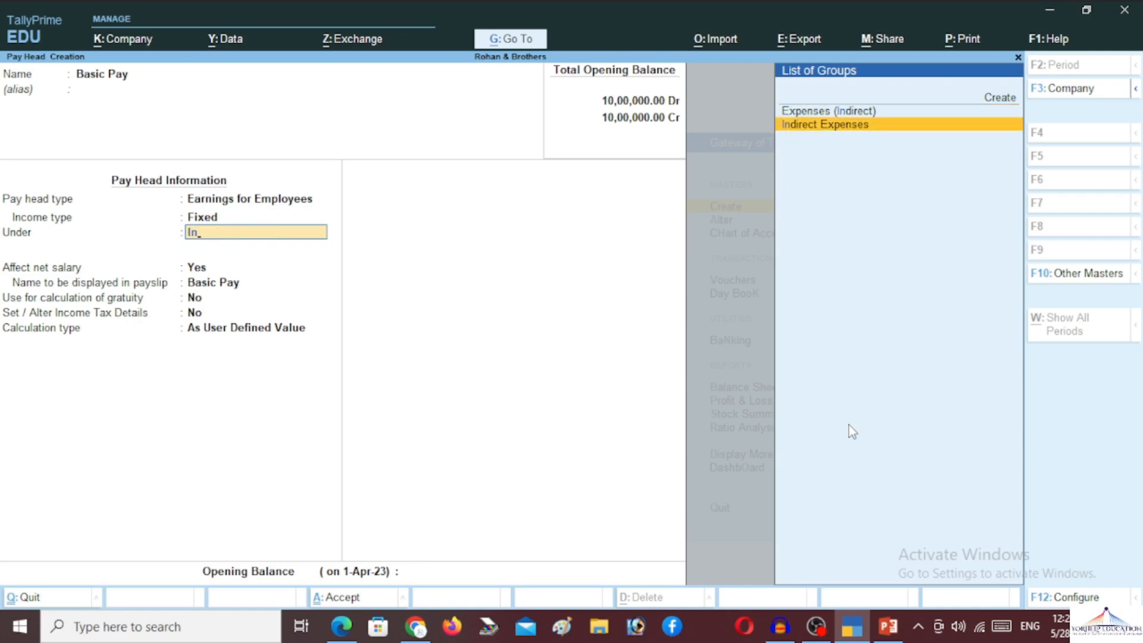
{"action": "key", "text": "Return"}
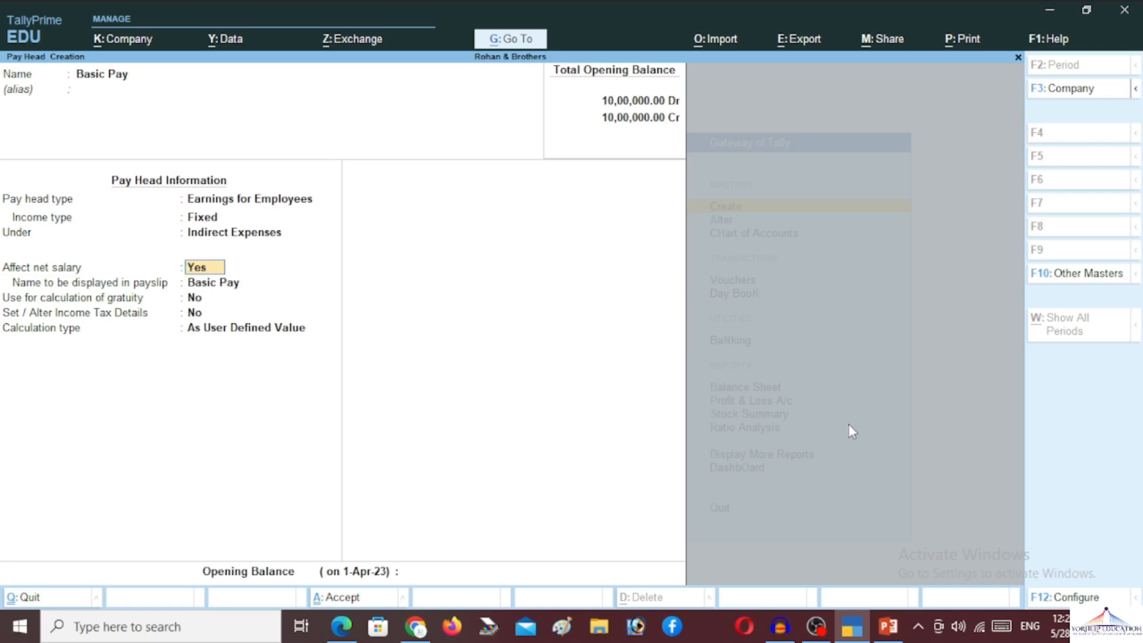
{"action": "key", "text": "Return"}
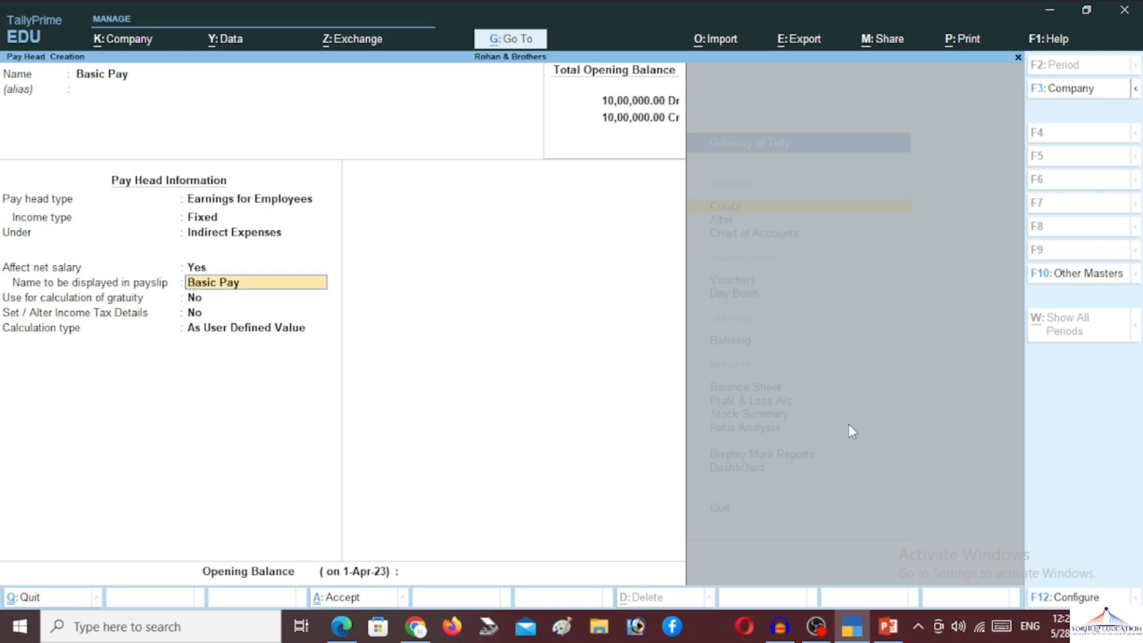
{"action": "key", "text": "Return"}
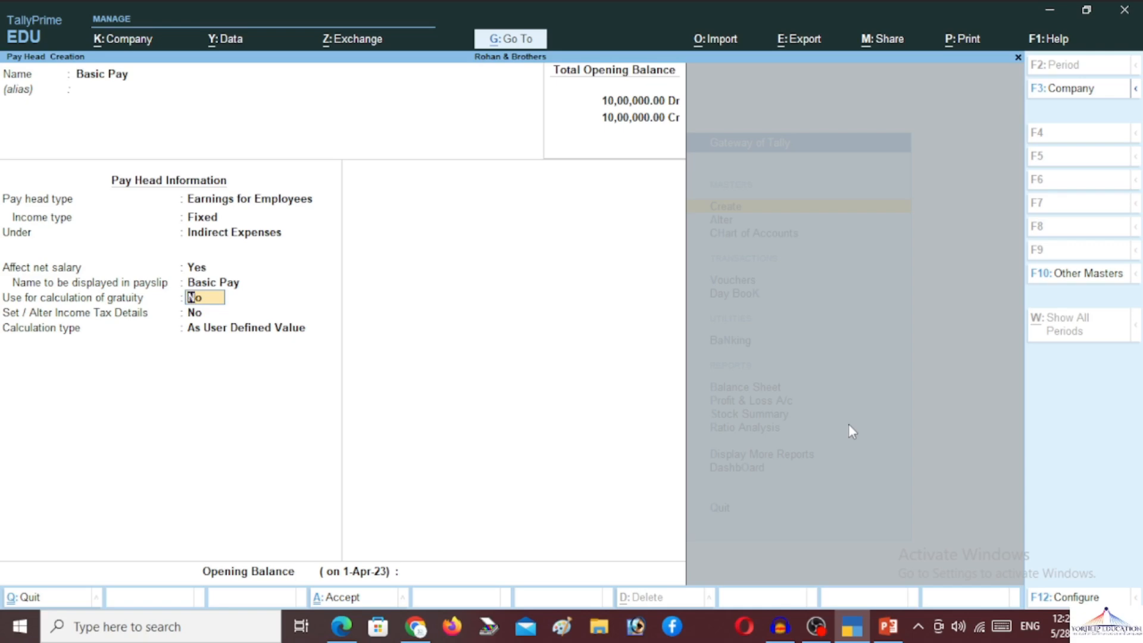
{"action": "key", "text": "y"}
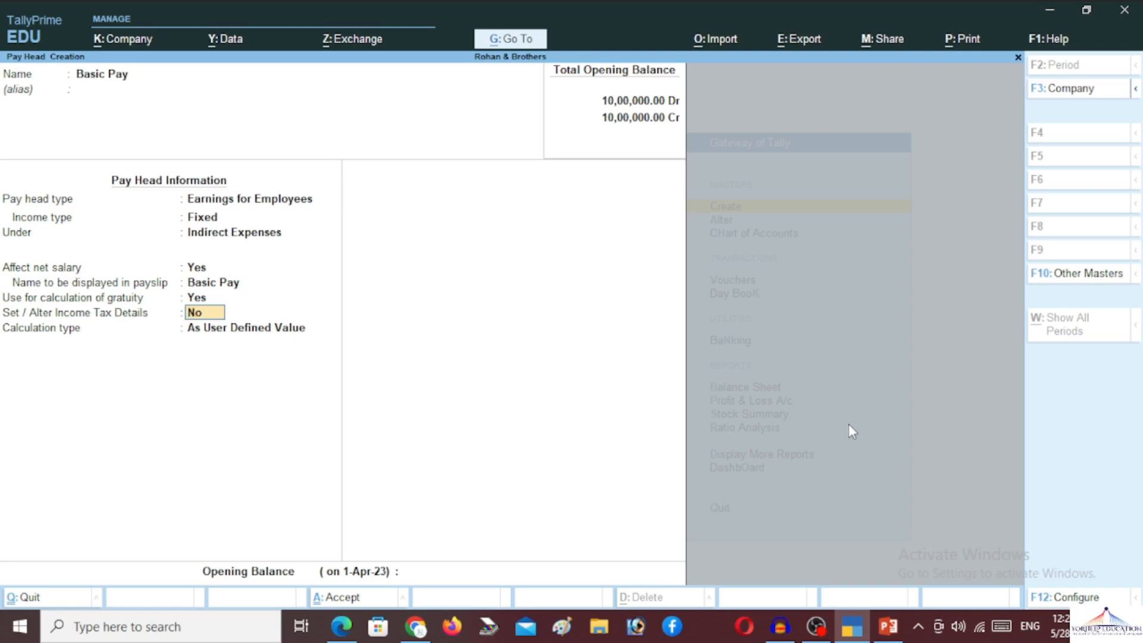
- Set Basic Pay's tax component to Other Earnings/Allowances (User Defined), On Actual Value, TDS across periods
{"action": "type", "text": "y"}
{"action": "key", "text": "Return"}
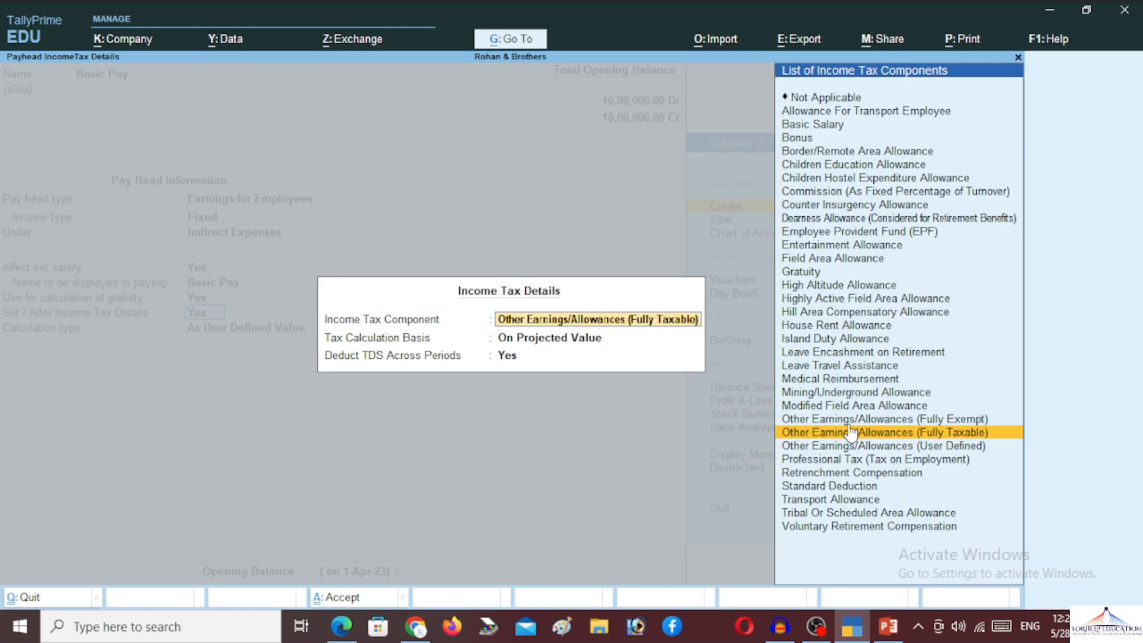
{"action": "key", "text": "Down"}
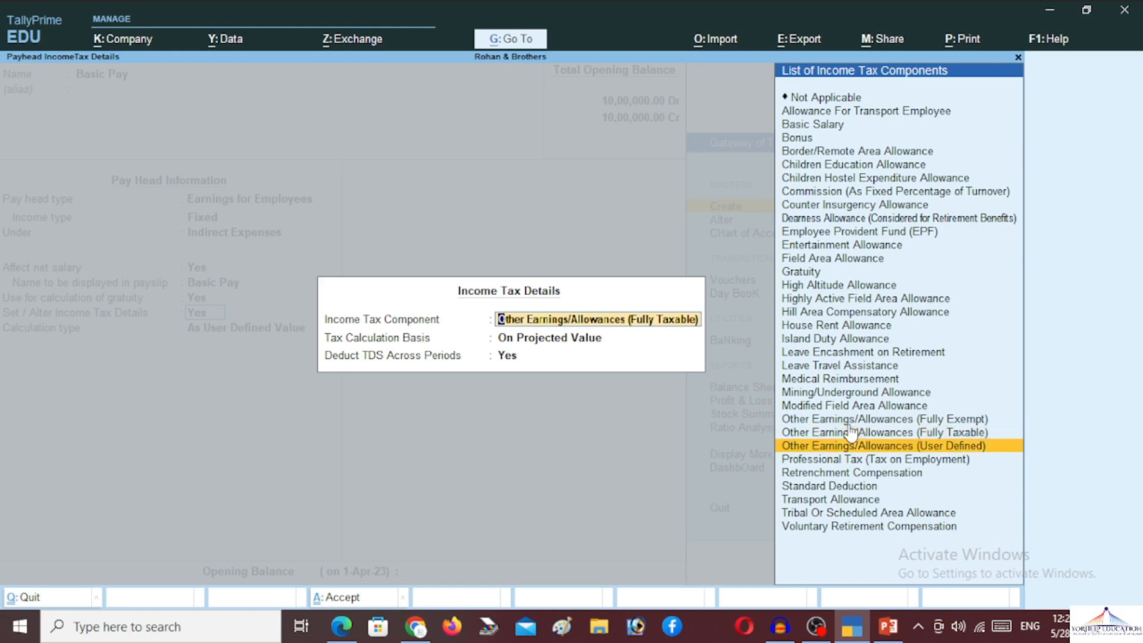
{"action": "key", "text": "Up"}
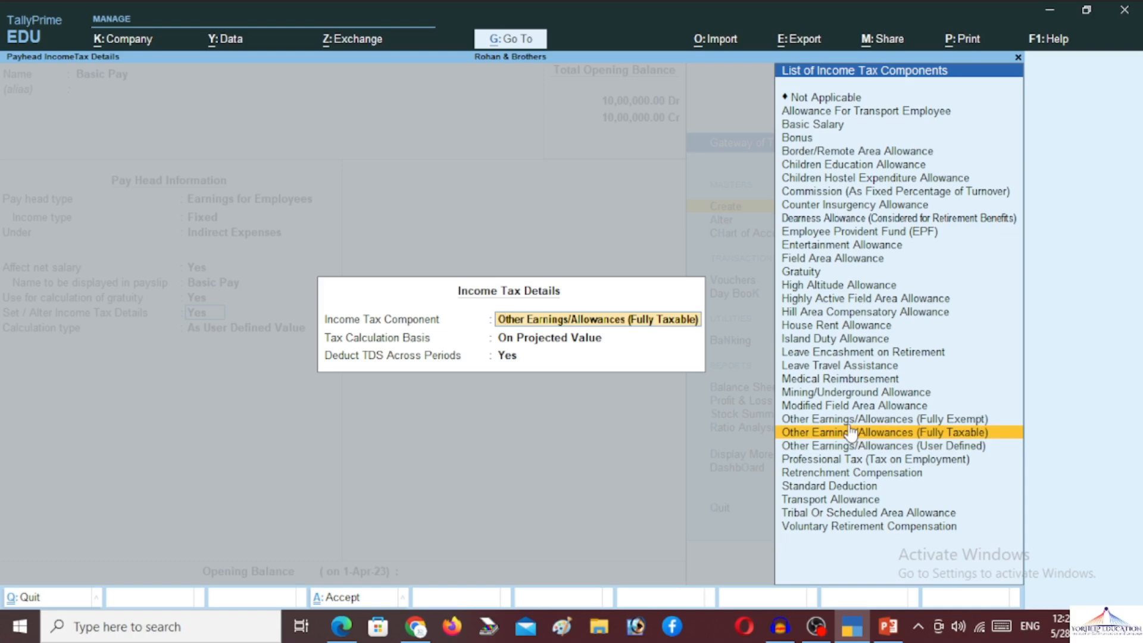
{"action": "key", "text": "Down"}
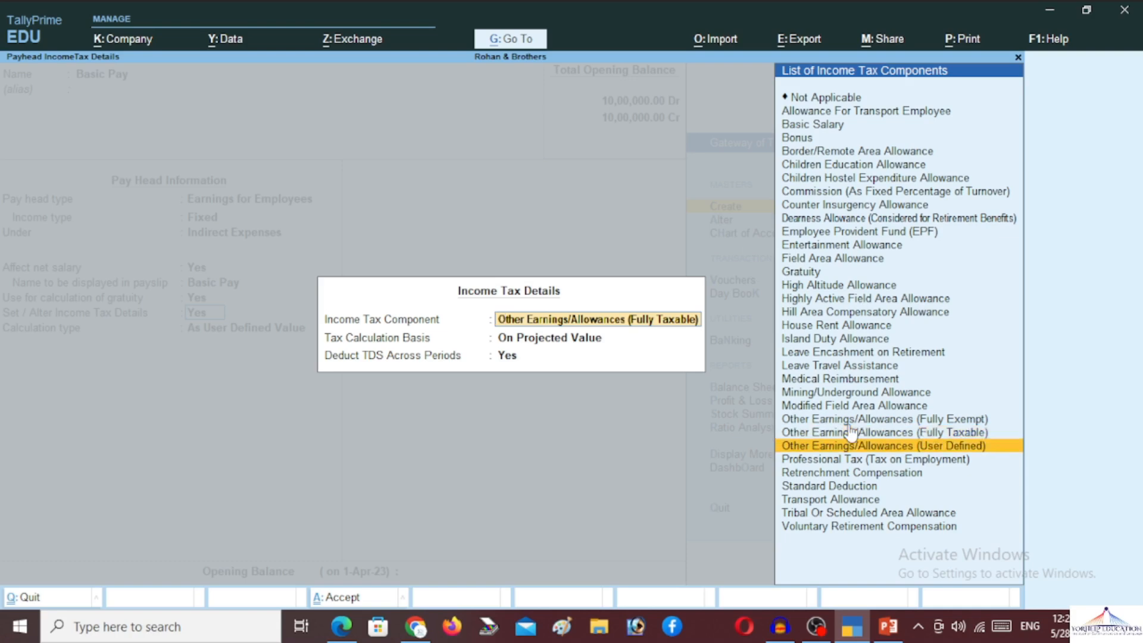
{"action": "key", "text": "Return"}
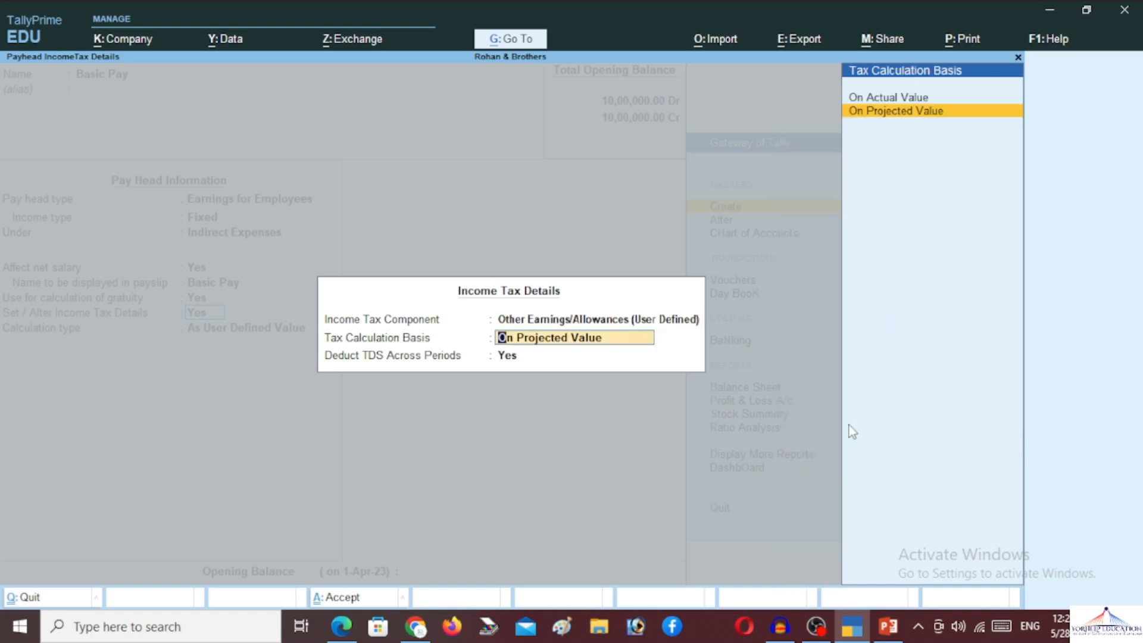
{"action": "key", "text": "Up"}
{"action": "key", "text": "Down"}
{"action": "key", "text": "Up"}
{"action": "key", "text": "Return"}
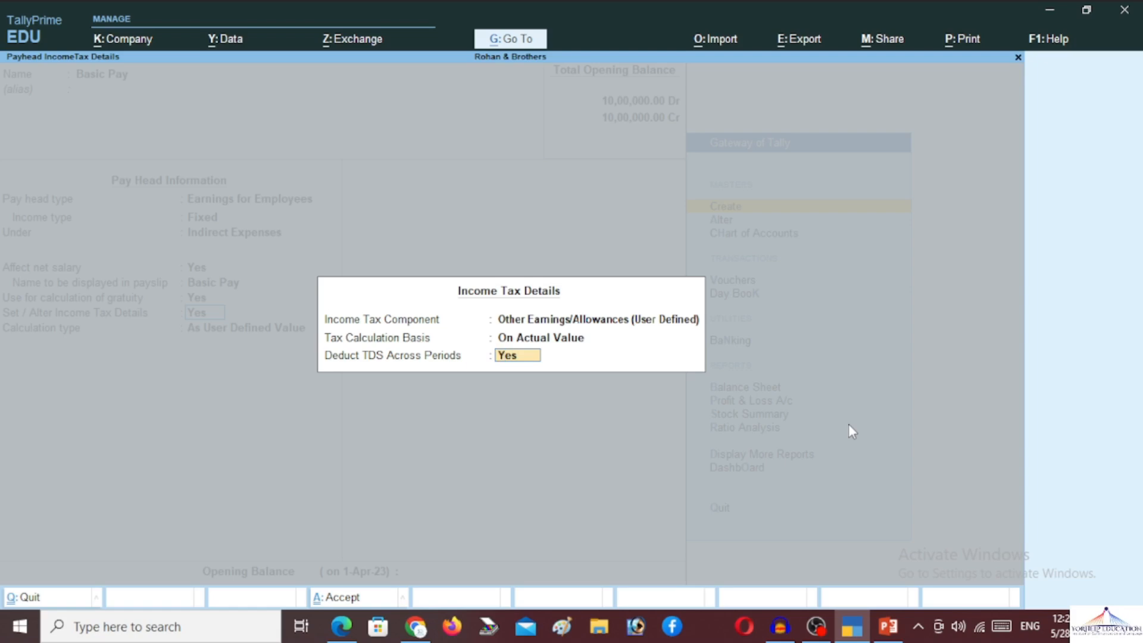
{"action": "key", "text": "Return"}
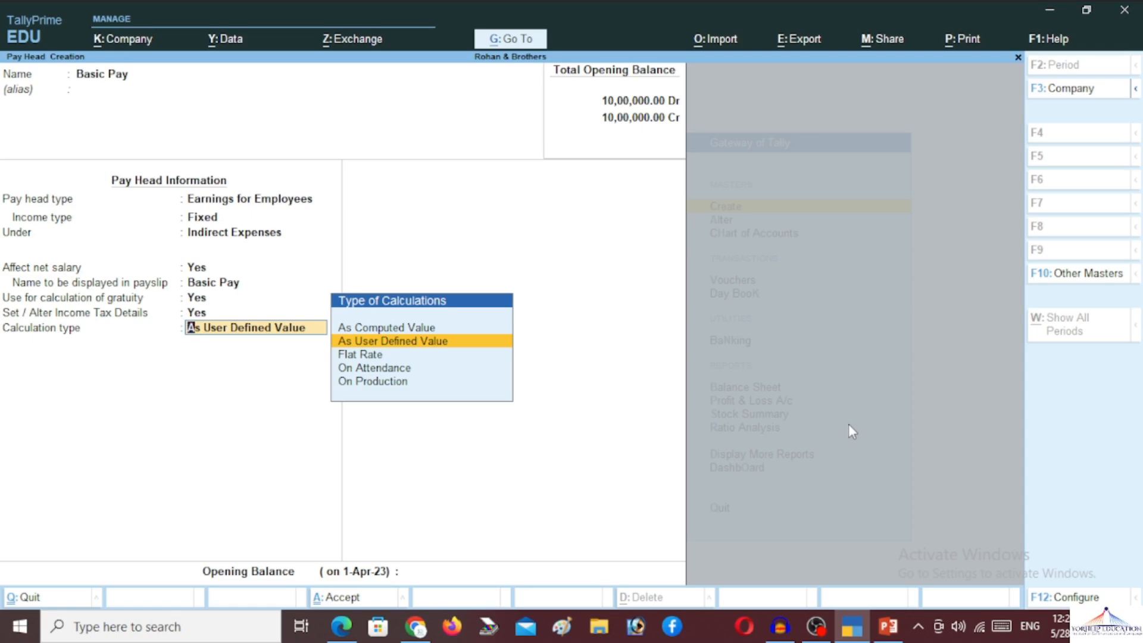
- Calculate Basic Pay On Attendance of Present, per Months, As per Calendar Period, without rounding
{"action": "key", "text": "Down"}
{"action": "key", "text": "Down"}
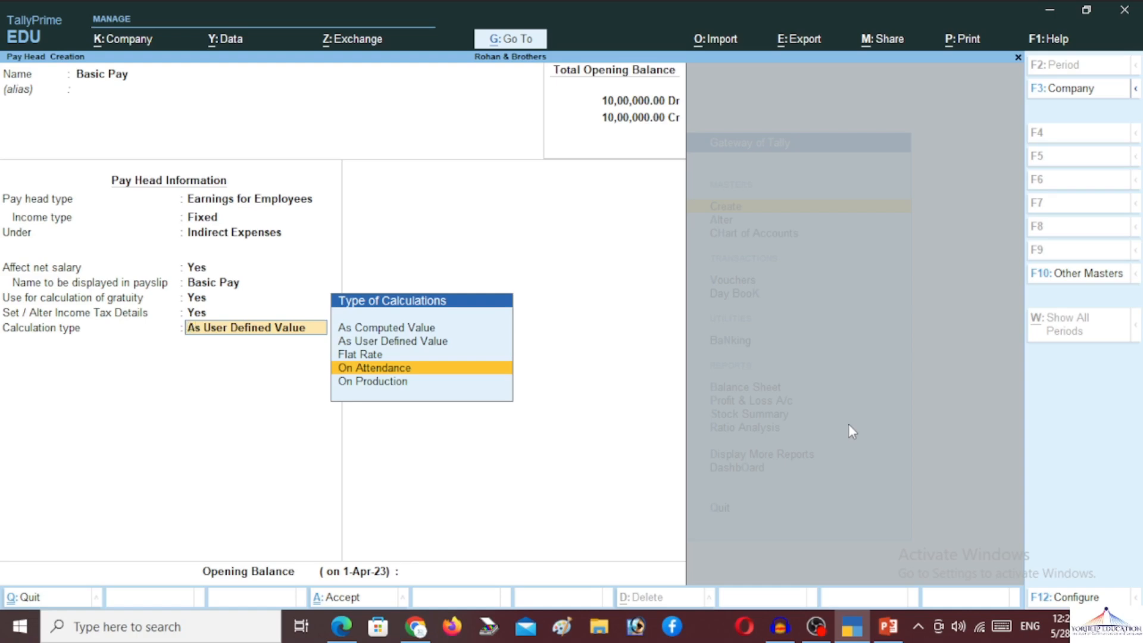
{"action": "key", "text": "Return"}
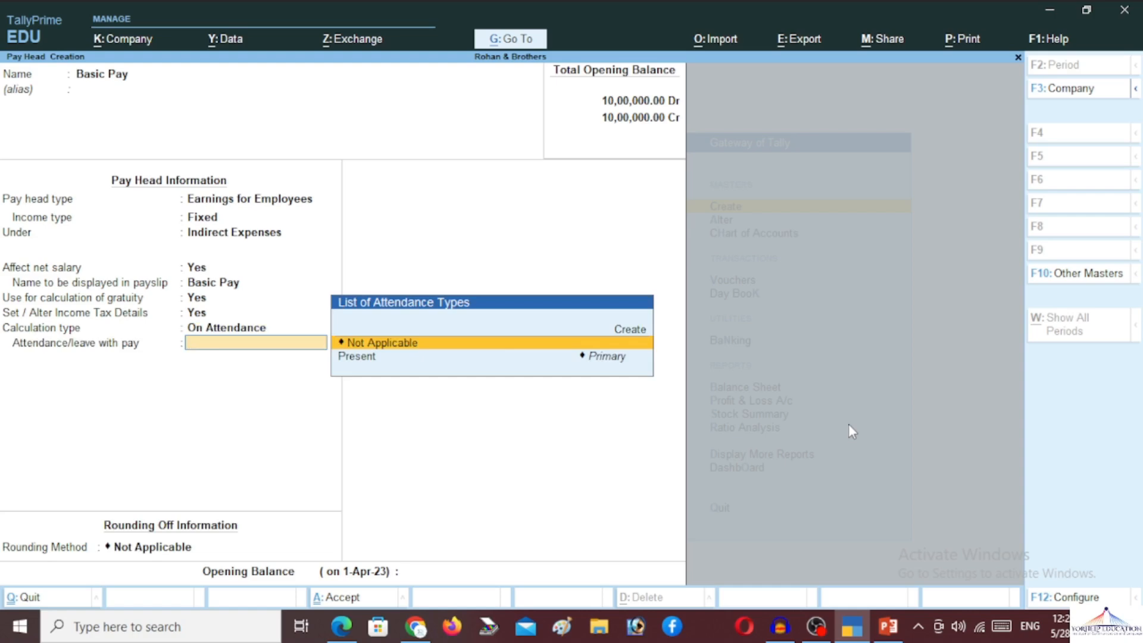
{"action": "key", "text": "Down"}
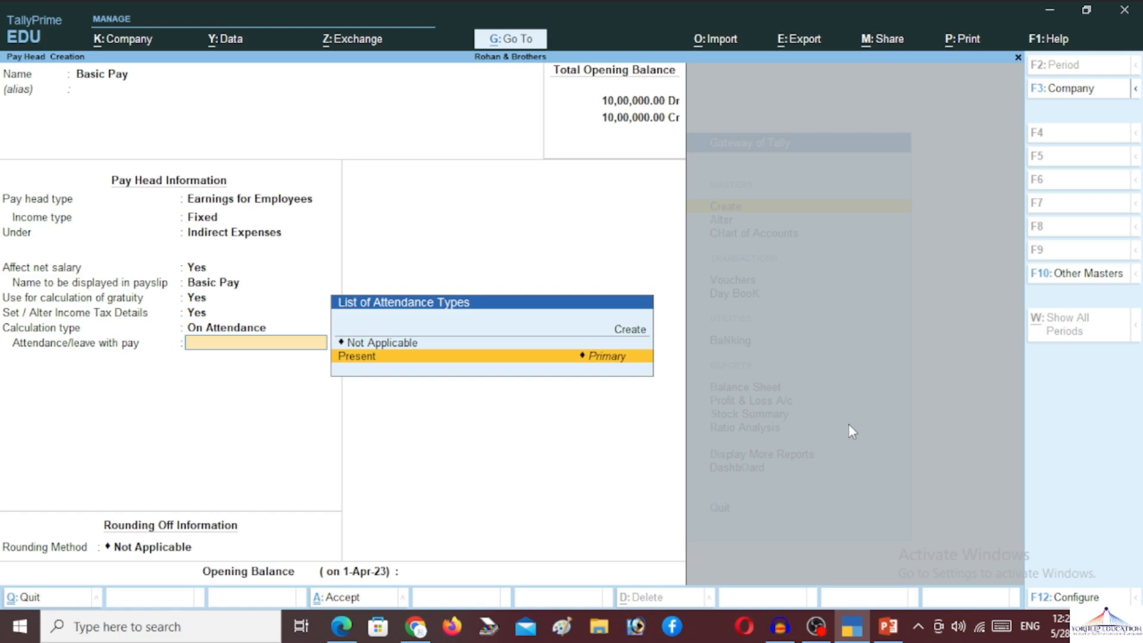
{"action": "key", "text": "Return"}
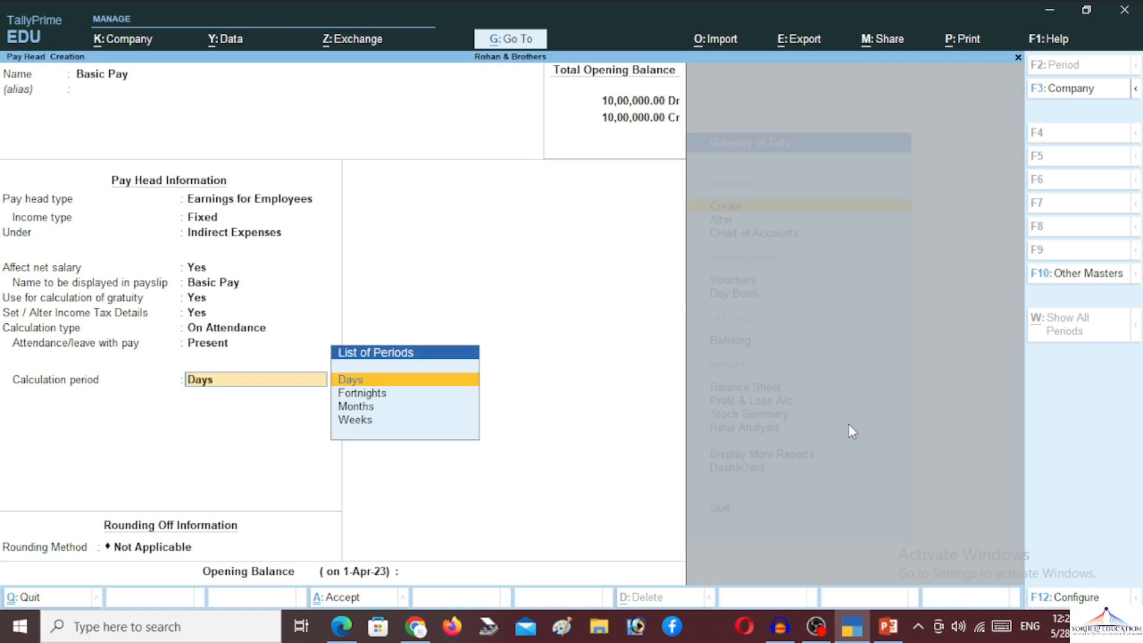
{"action": "key", "text": "Down"}
{"action": "key", "text": "Down"}
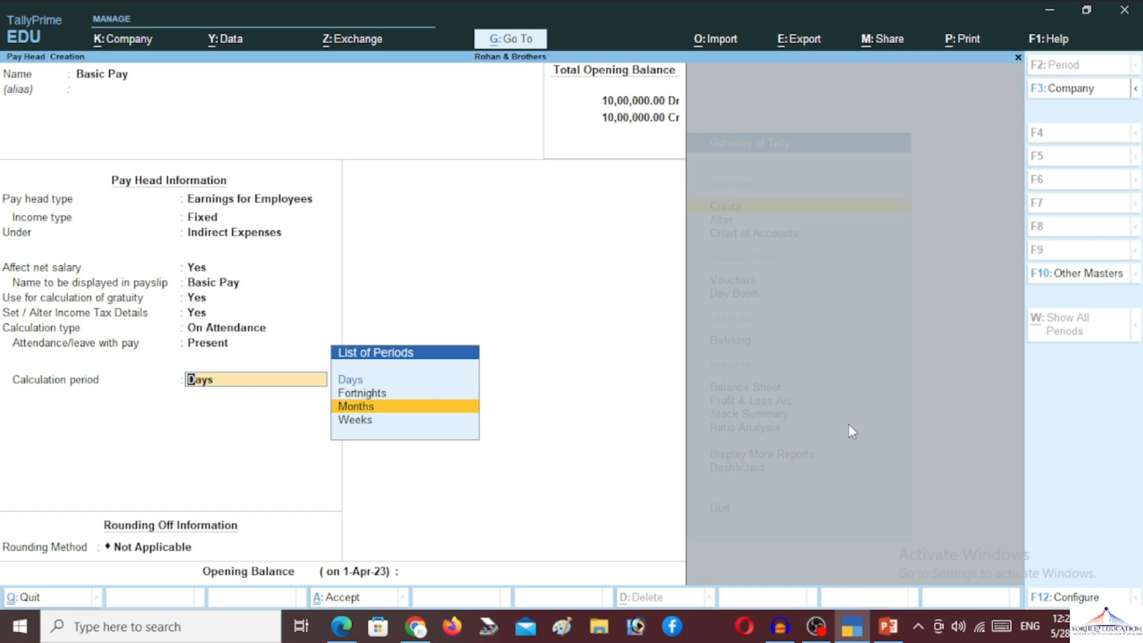
{"action": "key", "text": "Return"}
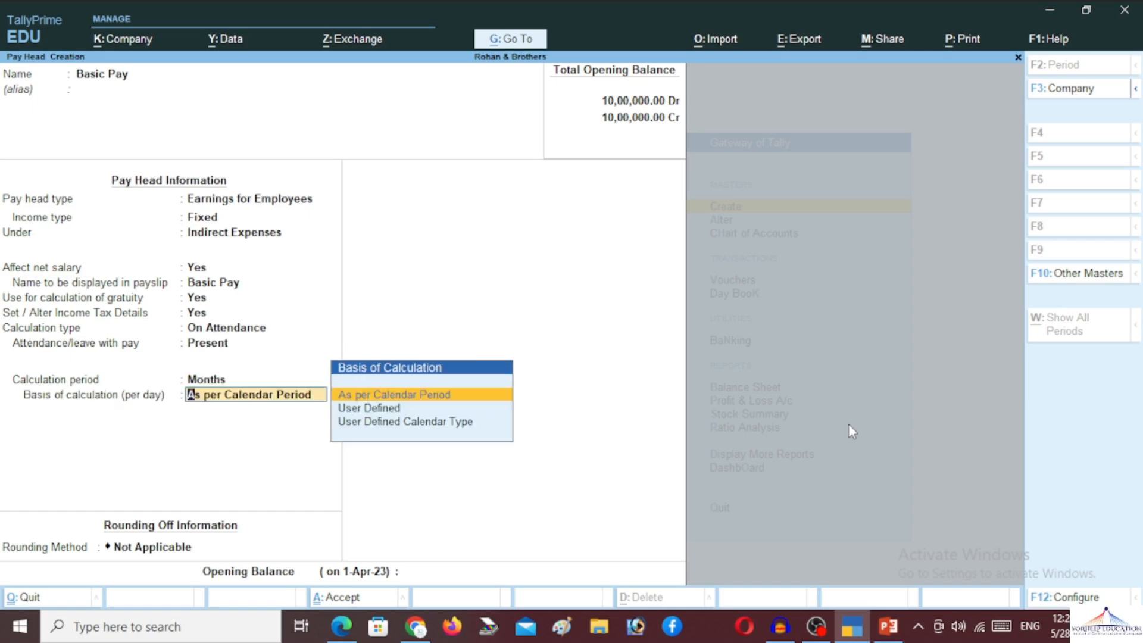
{"action": "key", "text": "Return"}
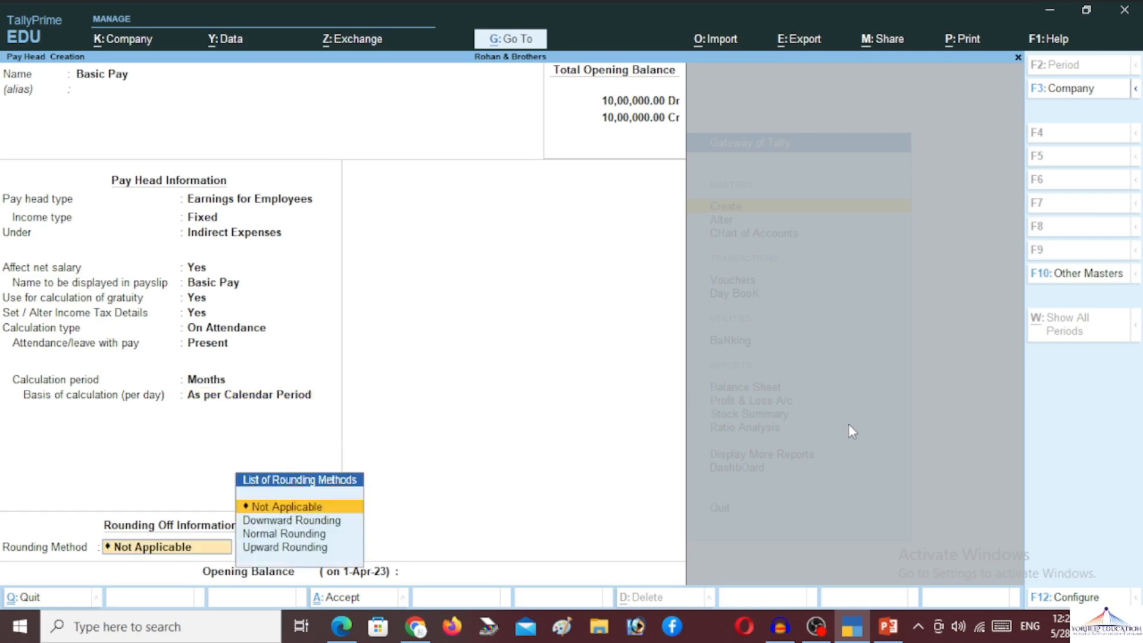
{"action": "key", "text": "Down"}
{"action": "key", "text": "Down"}
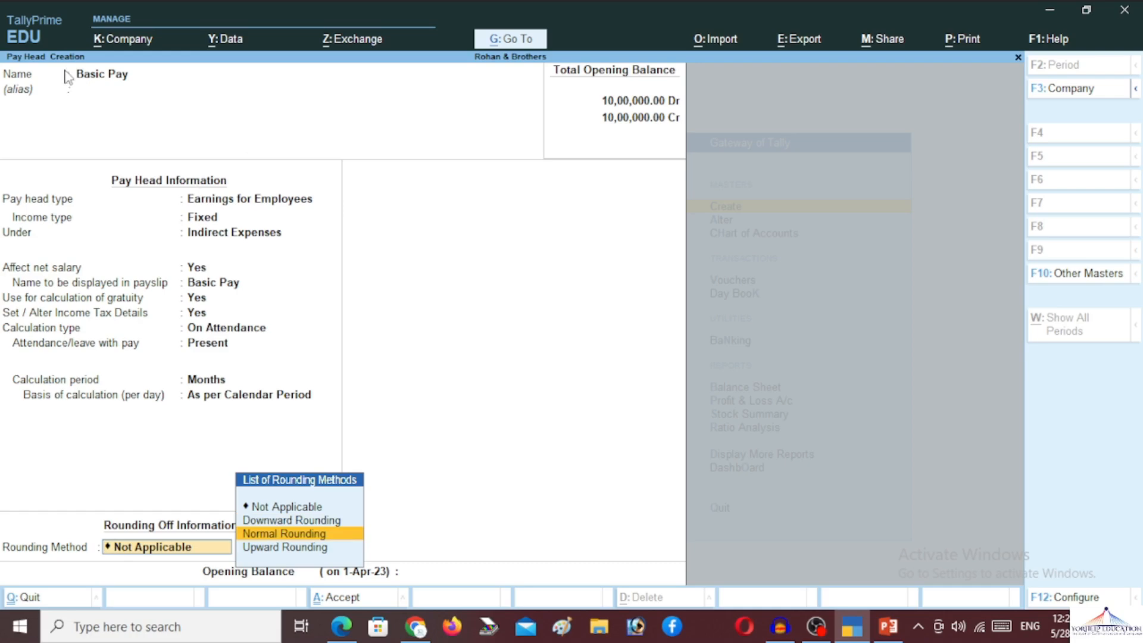
- Recheck Basic Pay, keeping Indirect Expenses, net salary, gratuity and the User Defined tax component
{"action": "left_click", "coordinate": [112, 90]}
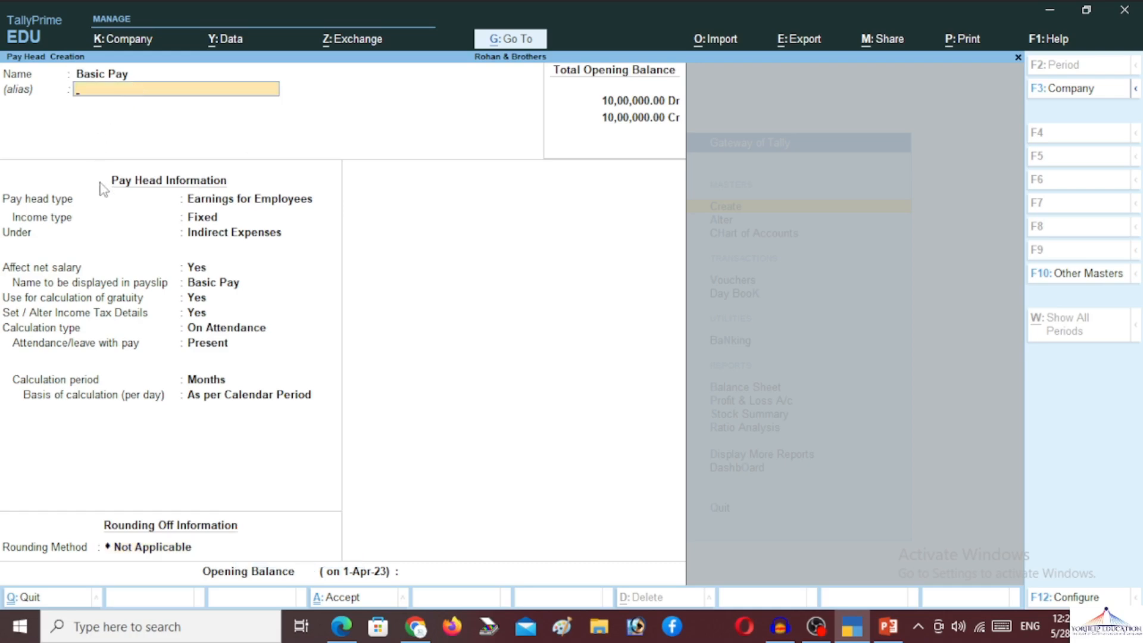
{"action": "left_click", "coordinate": [186, 200]}
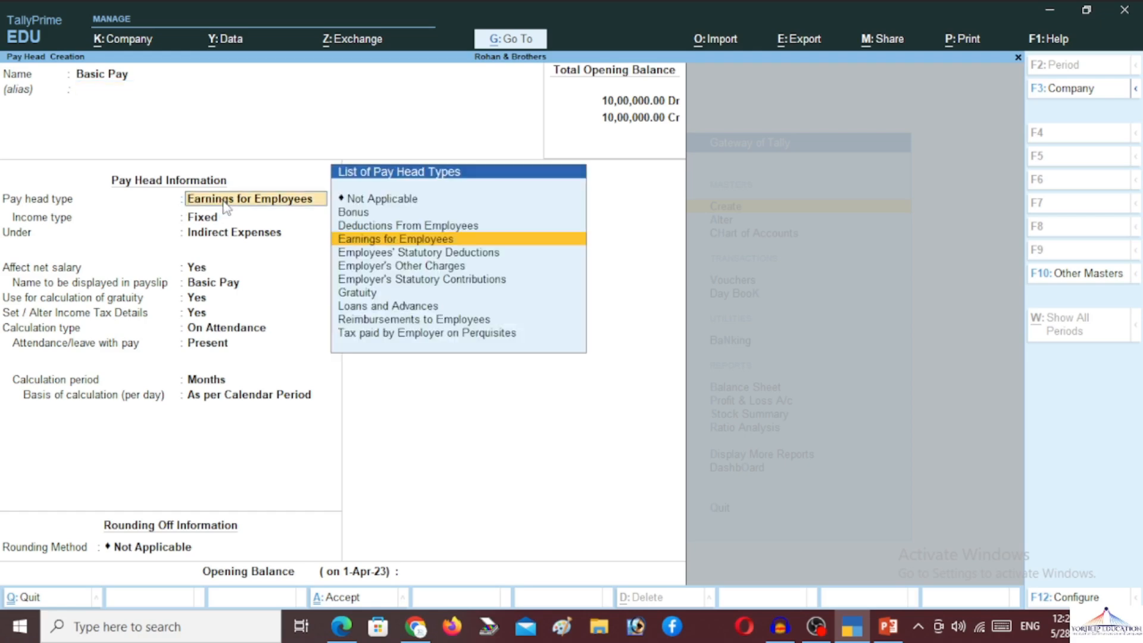
{"action": "left_click", "coordinate": [207, 219]}
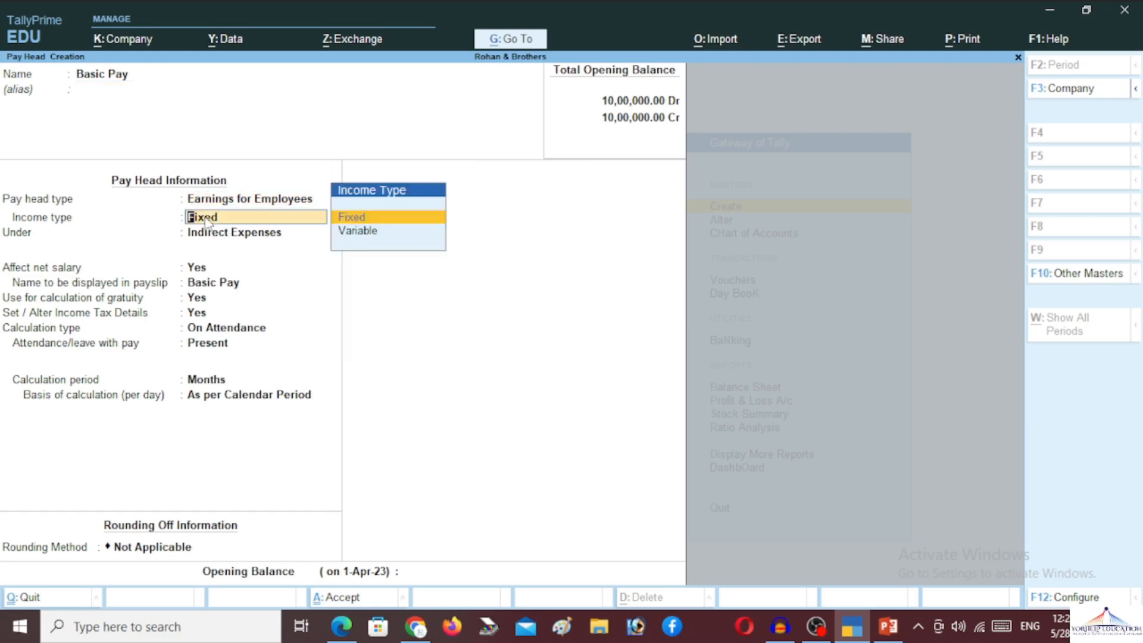
{"action": "key", "text": "Return"}
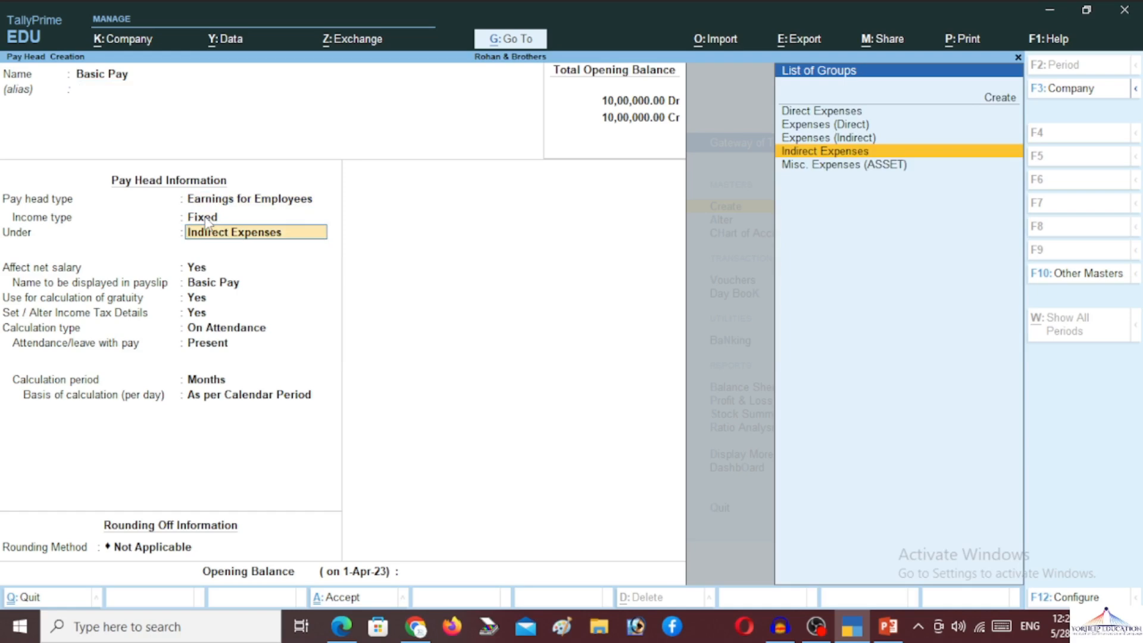
{"action": "key", "text": "Return"}
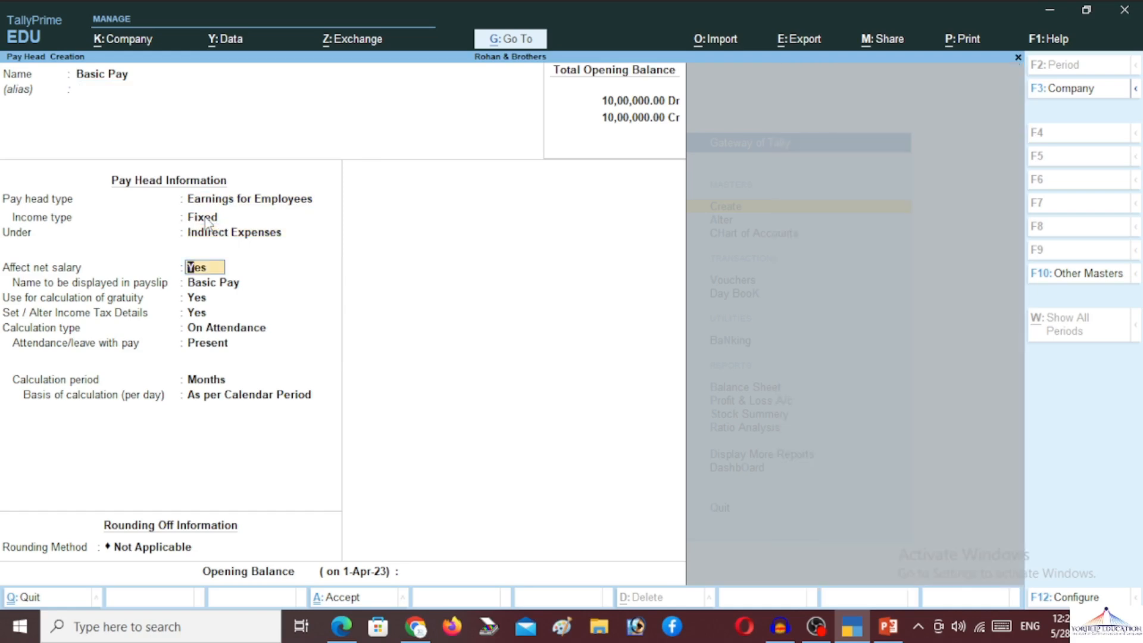
{"action": "key", "text": "Return"}
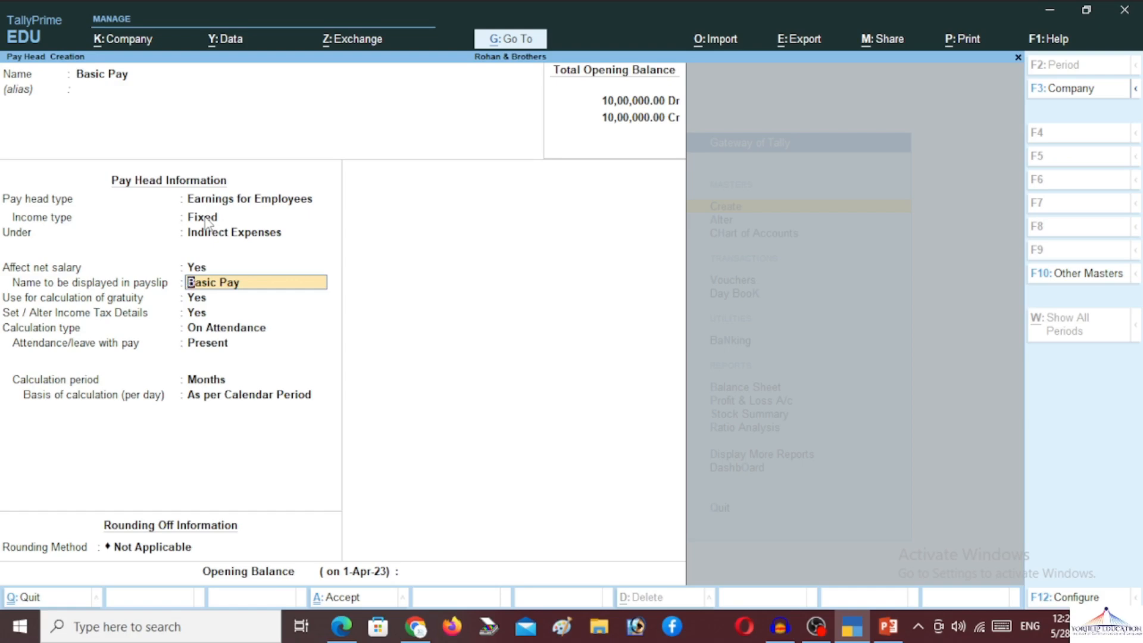
{"action": "key", "text": "Return"}
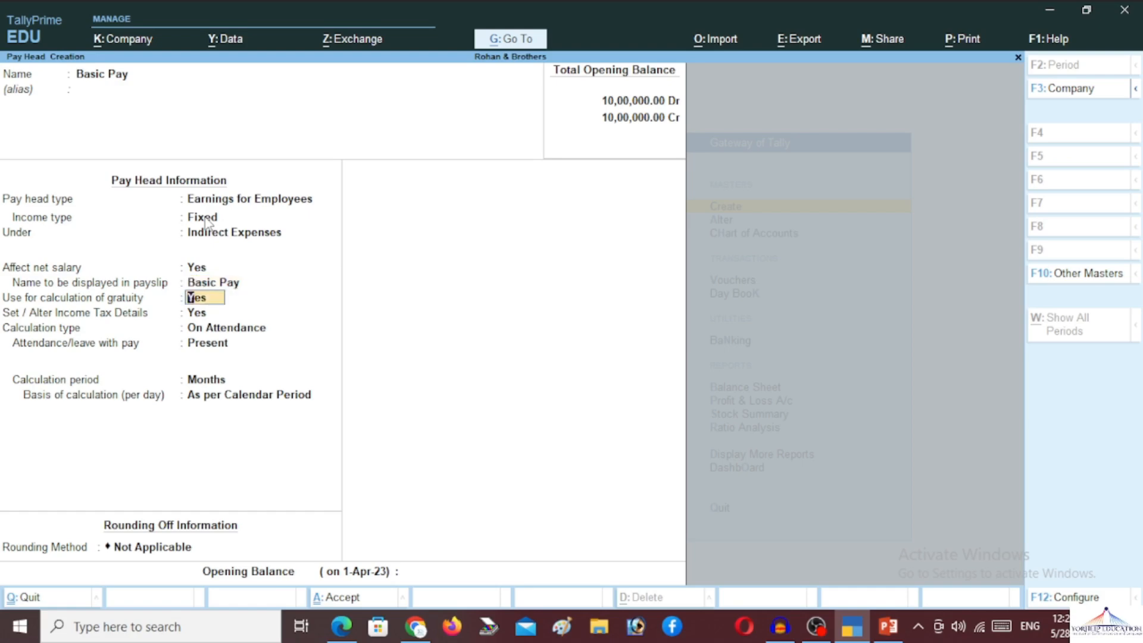
{"action": "key", "text": "Return"}
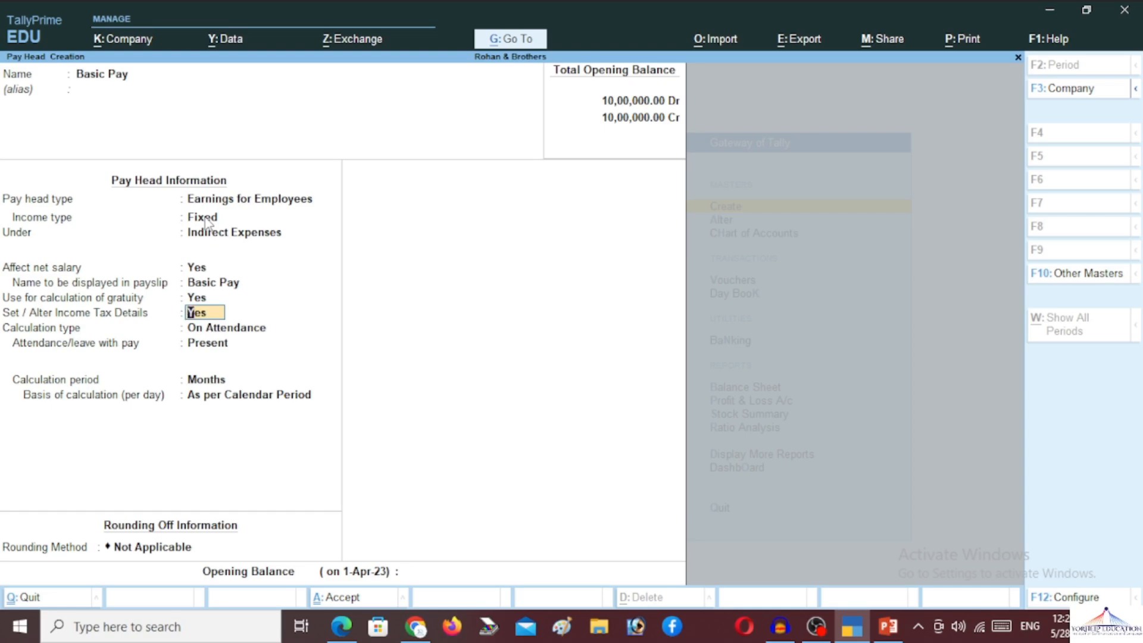
{"action": "key", "text": "Return"}
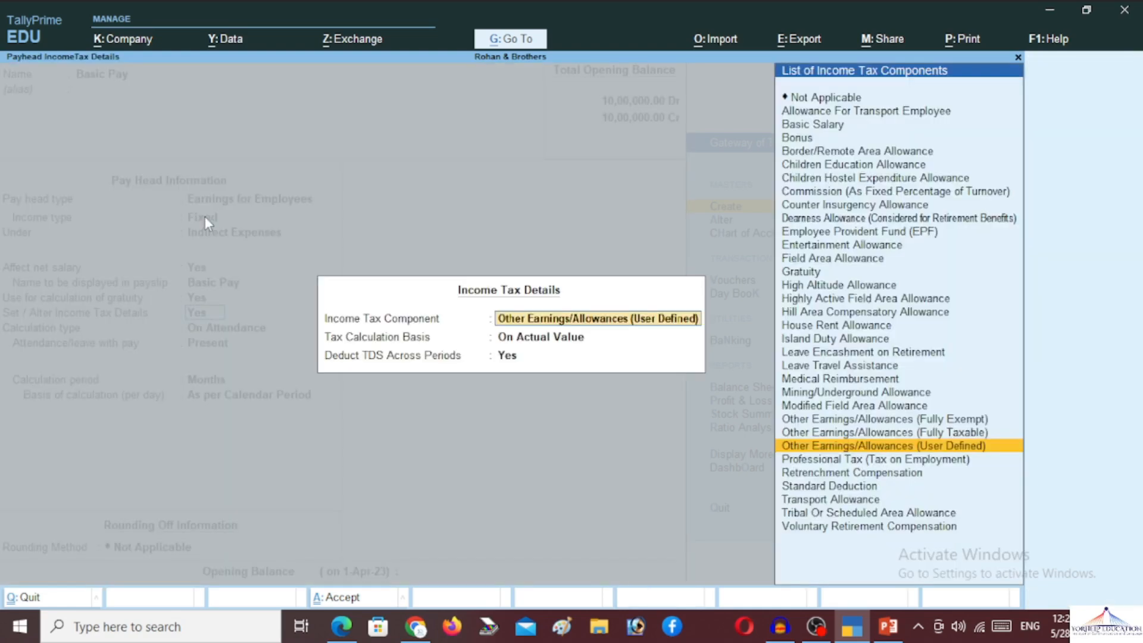
{"action": "key", "text": "Return"}
{"action": "key", "text": "Return"}
{"action": "key", "text": "Return"}
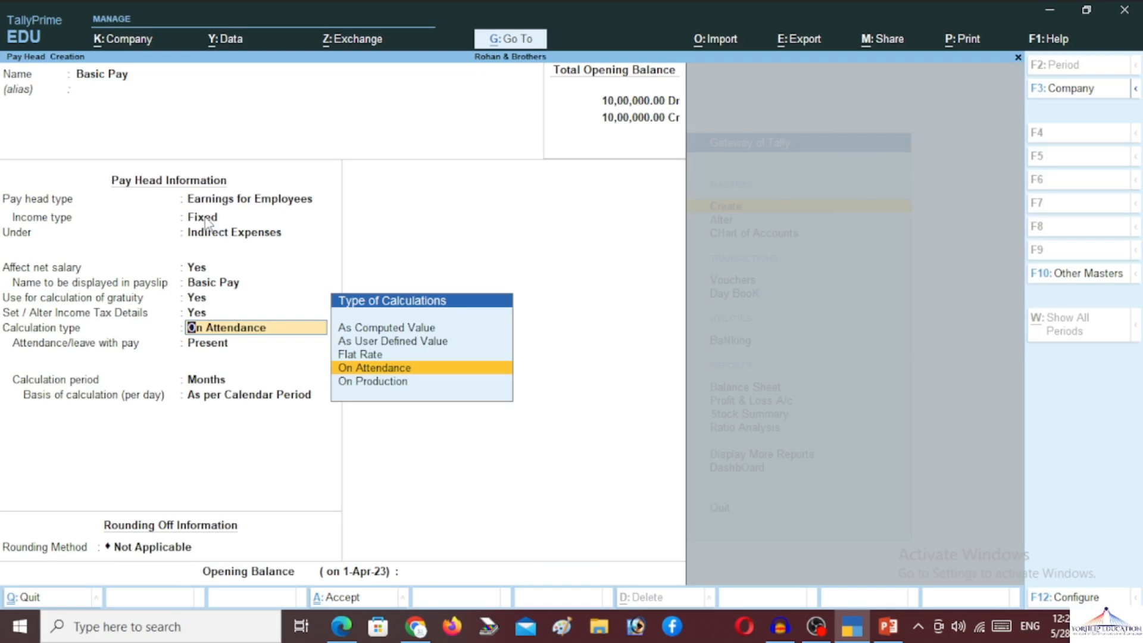
- Keep On Attendance, Present, Months, As per Calendar Period and switch Basic Pay to Normal Rounding, no limit
{"action": "key", "text": "Return"}
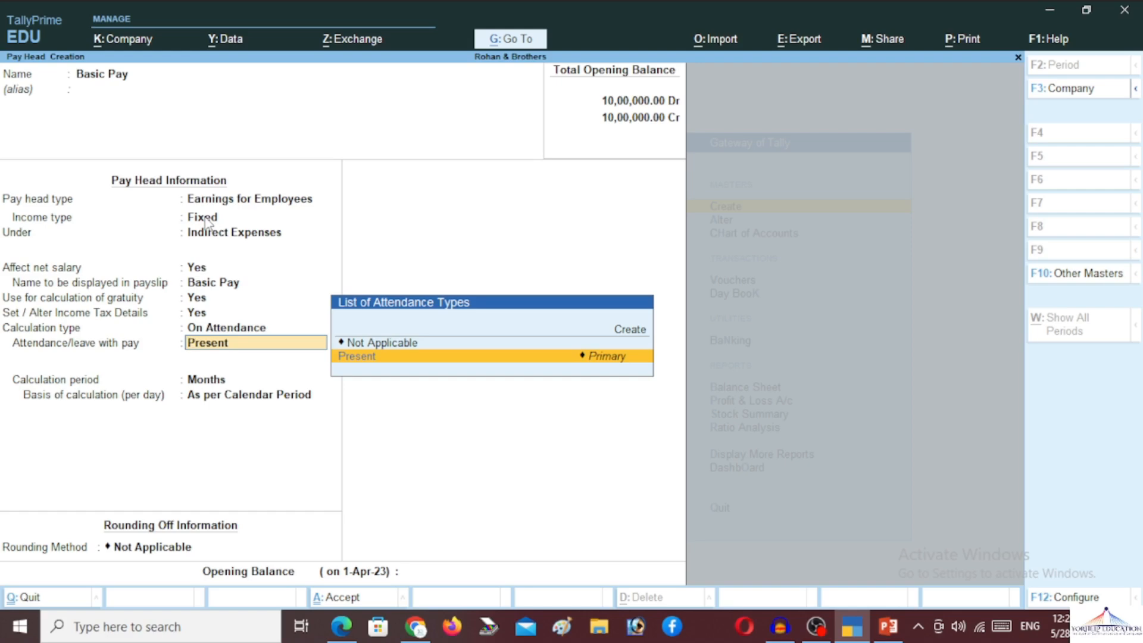
{"action": "key", "text": "Return"}
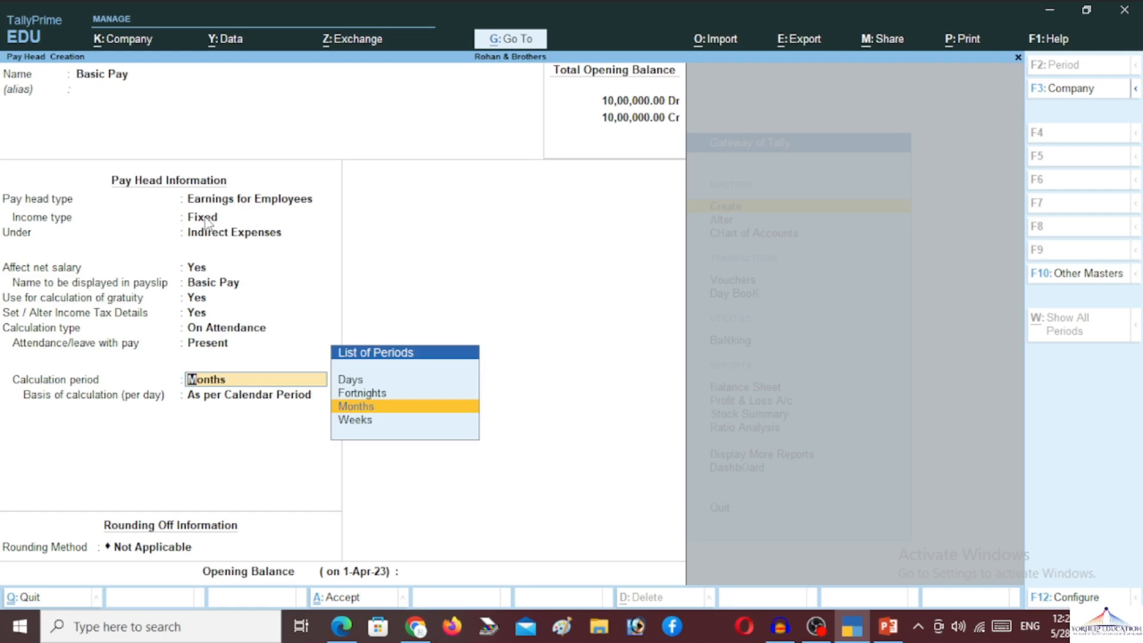
{"action": "key", "text": "Return"}
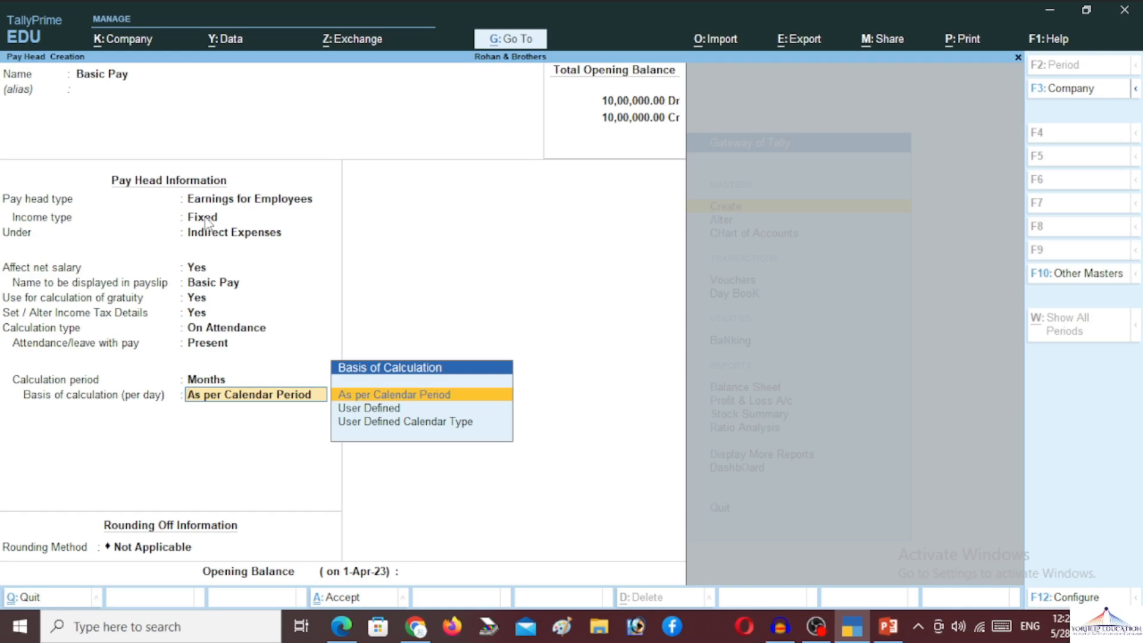
{"action": "key", "text": "Return"}
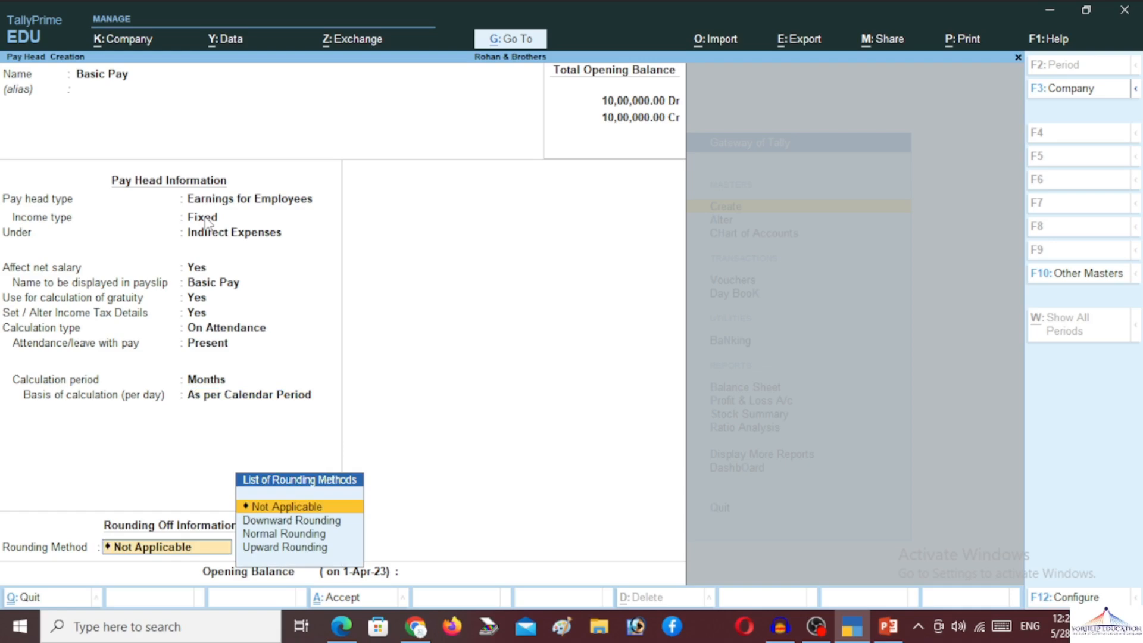
{"action": "key", "text": "Down"}
{"action": "key", "text": "Down"}
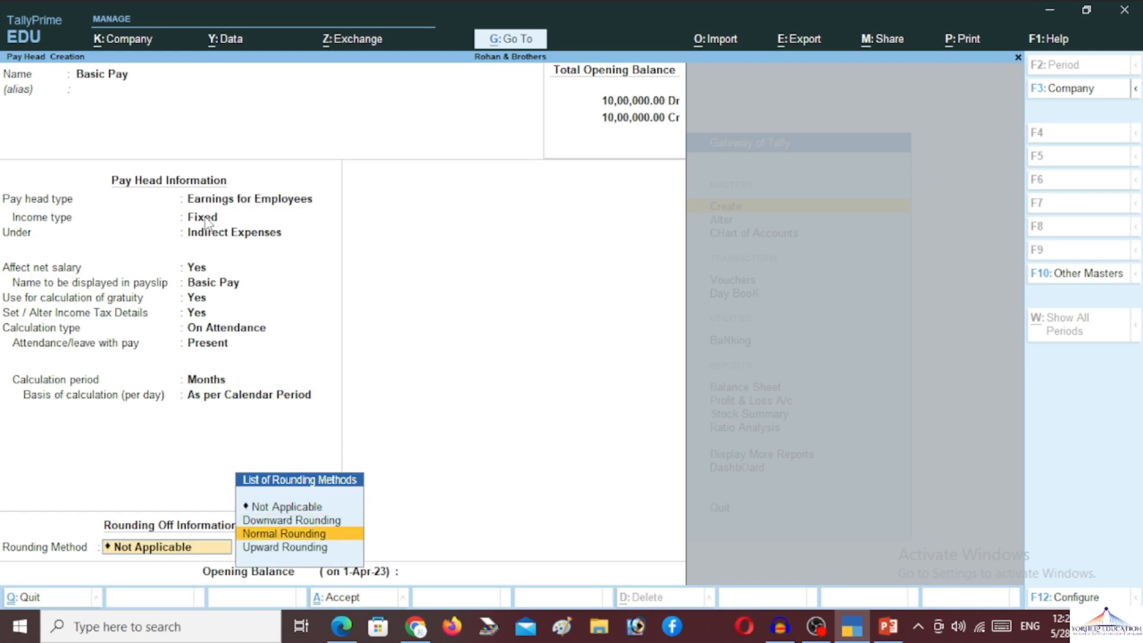
{"action": "key", "text": "Return"}
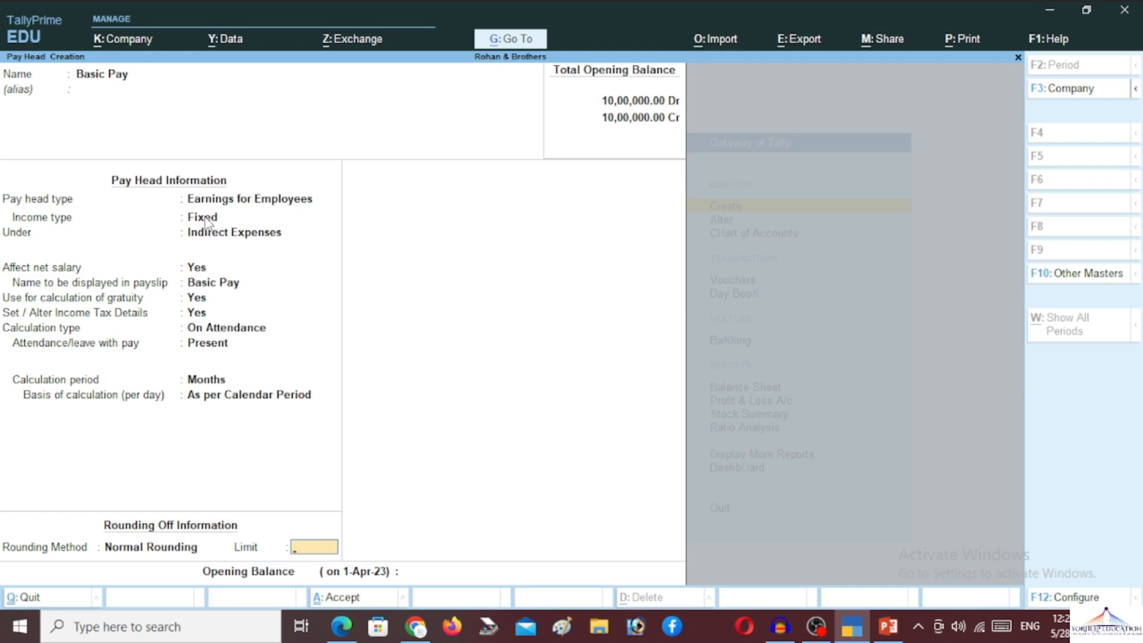
{"action": "key", "text": "Return"}
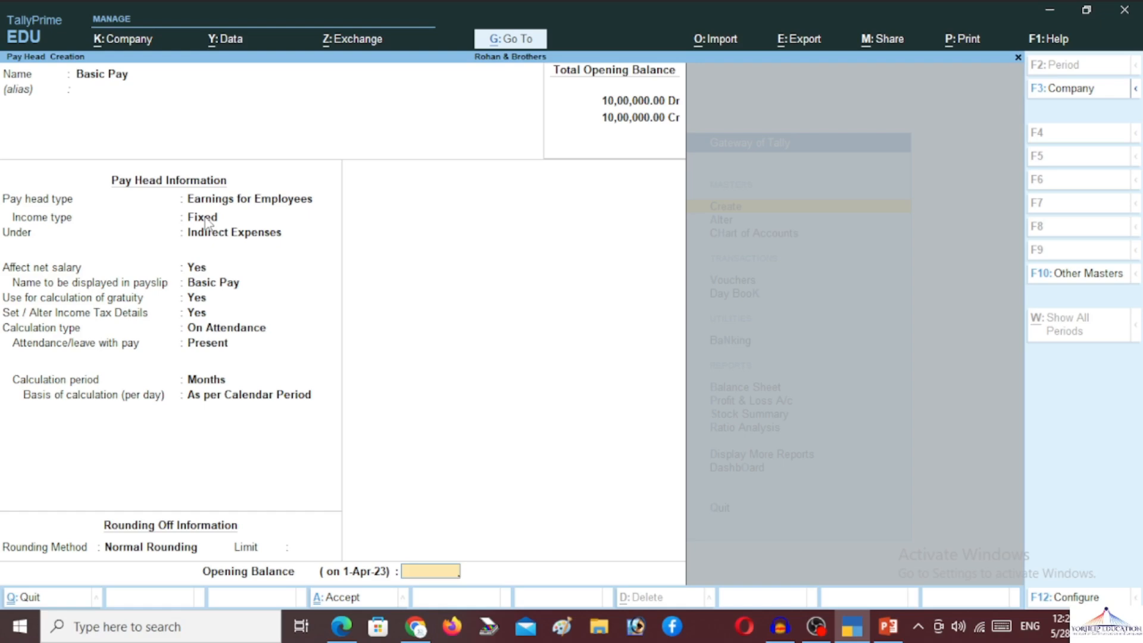
{"action": "key", "text": "Return"}
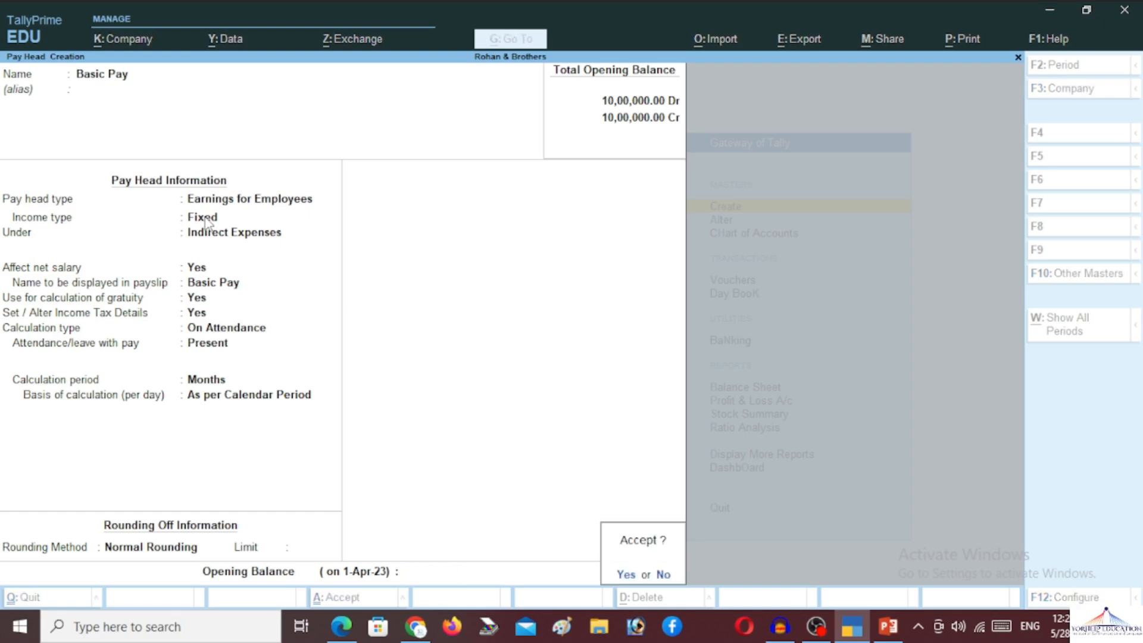
- Accept and save the Basic Pay pay head
{"action": "left_click", "coordinate": [204, 217]}
{"action": "key", "text": "Return"}
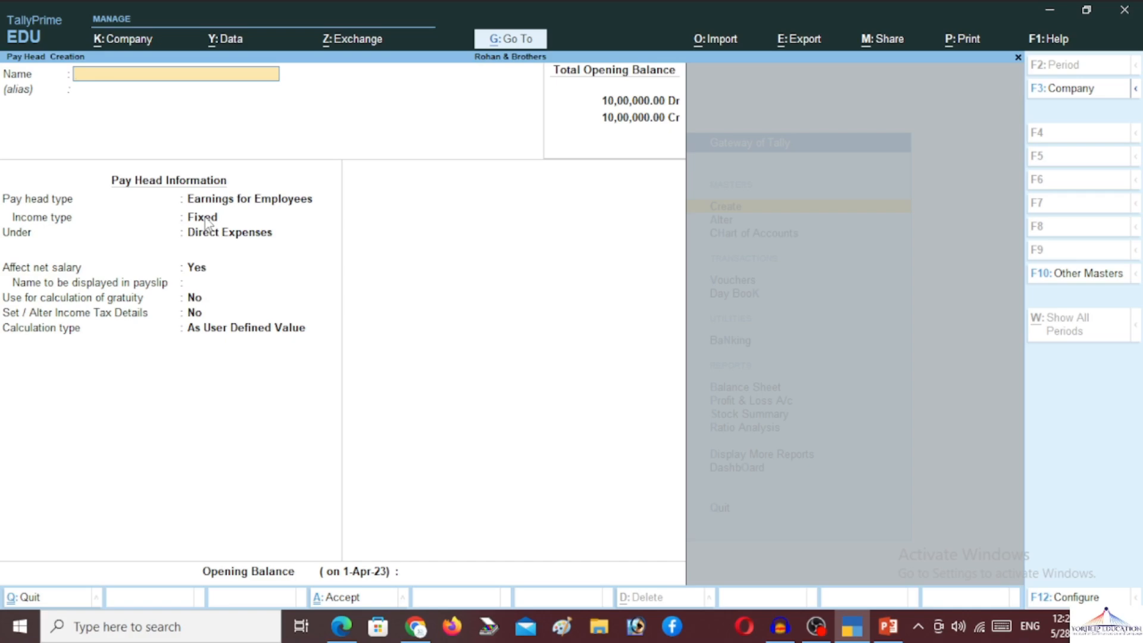
- Create HRA as Fixed Earnings for Employees under Indirect Expenses, affecting net salary, without gratuity or tax details
{"action": "type", "text": "HRA"}
{"action": "key", "text": "Return"}
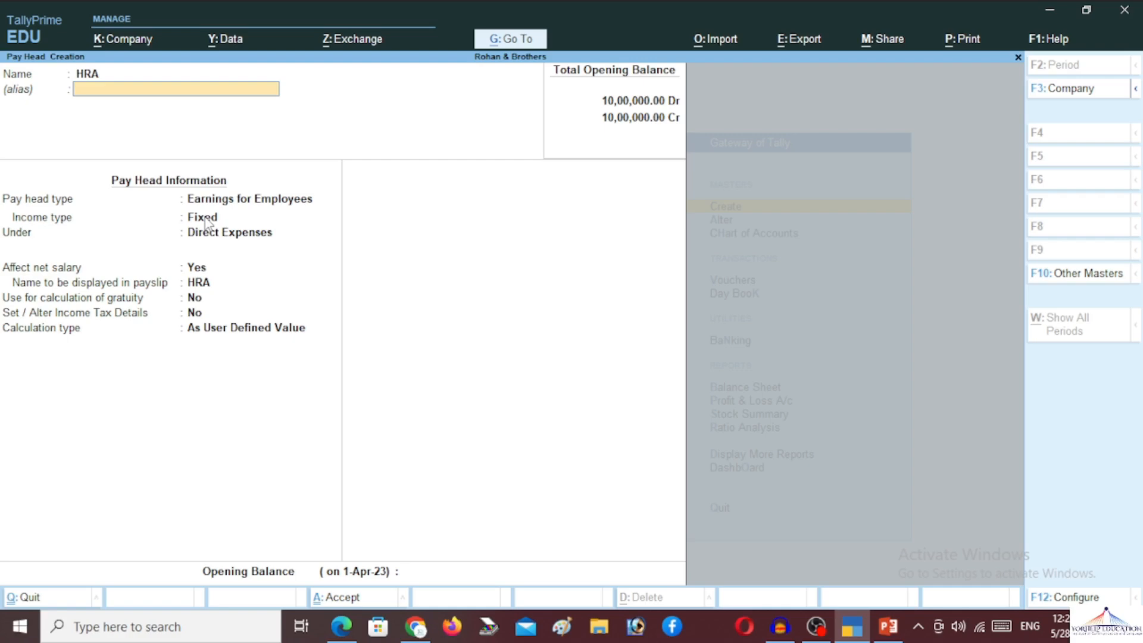
{"action": "key", "text": "Return"}
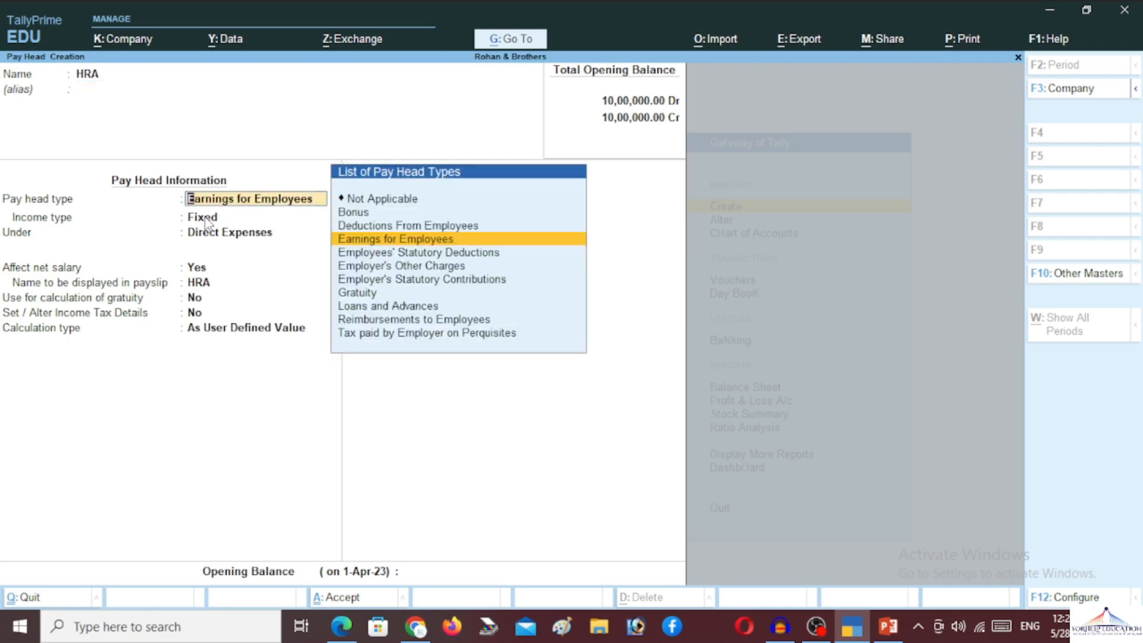
{"action": "key", "text": "Return"}
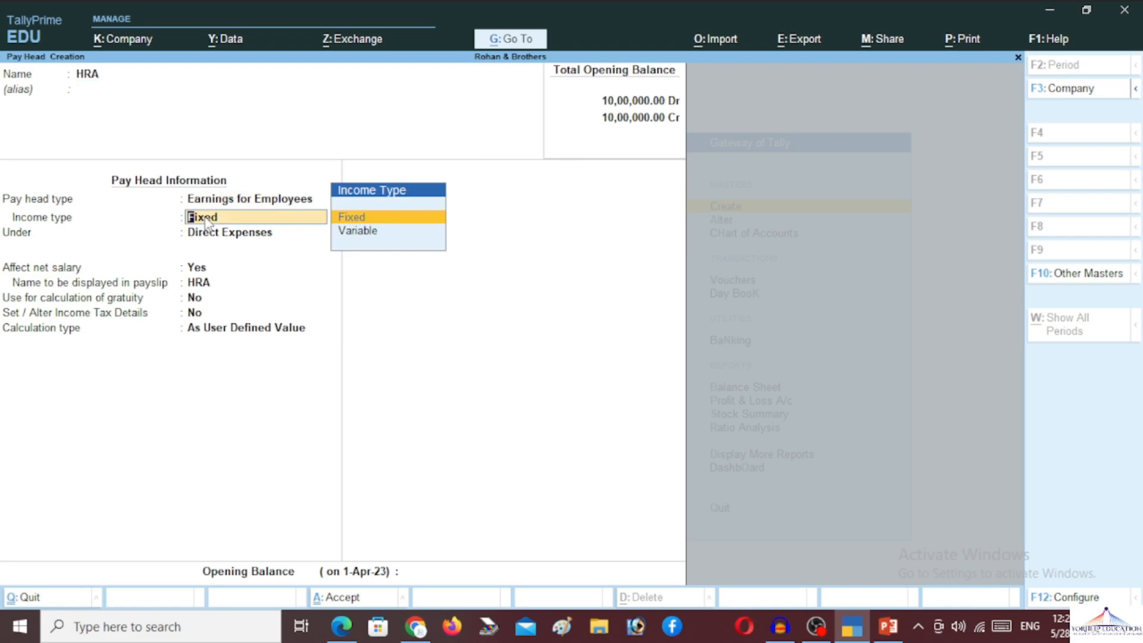
{"action": "key", "text": "Return"}
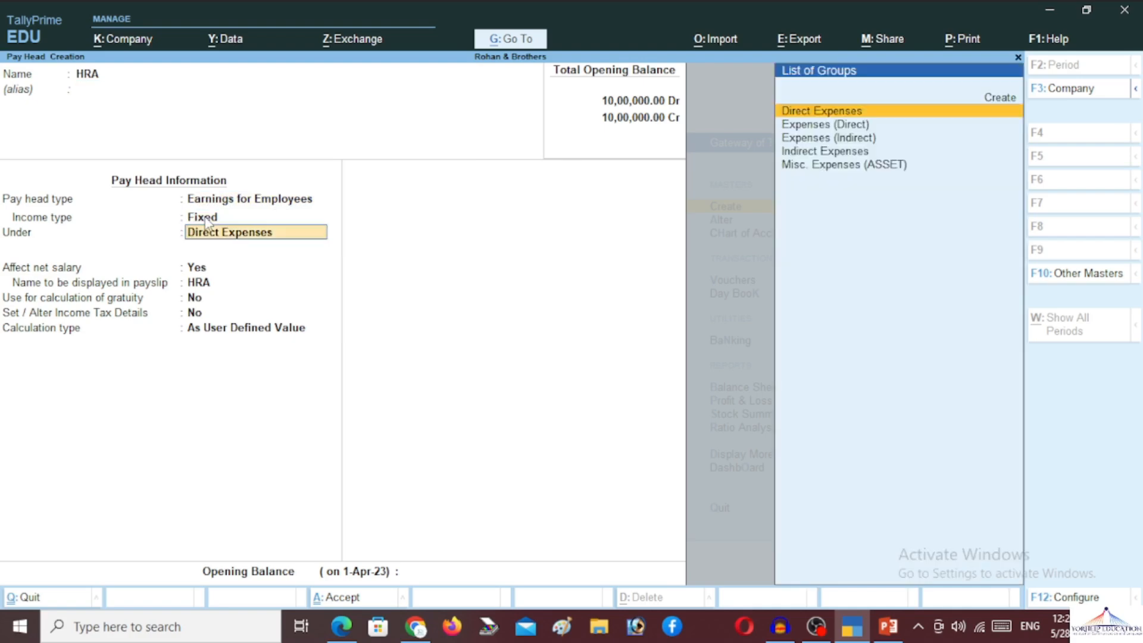
{"action": "type", "text": "In"}
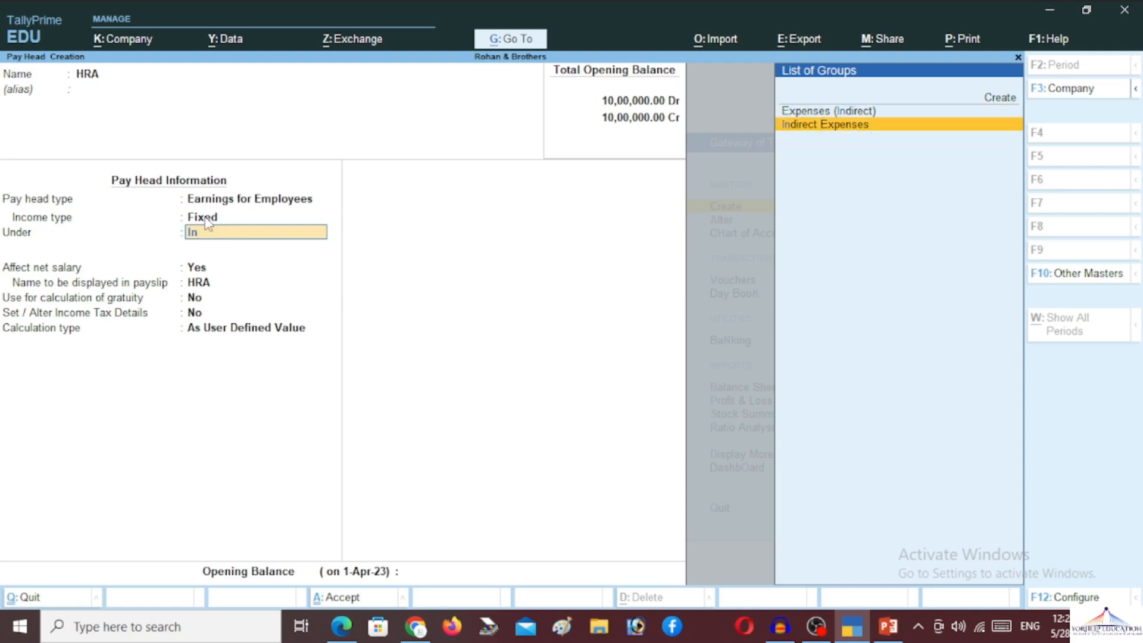
{"action": "key", "text": "Return"}
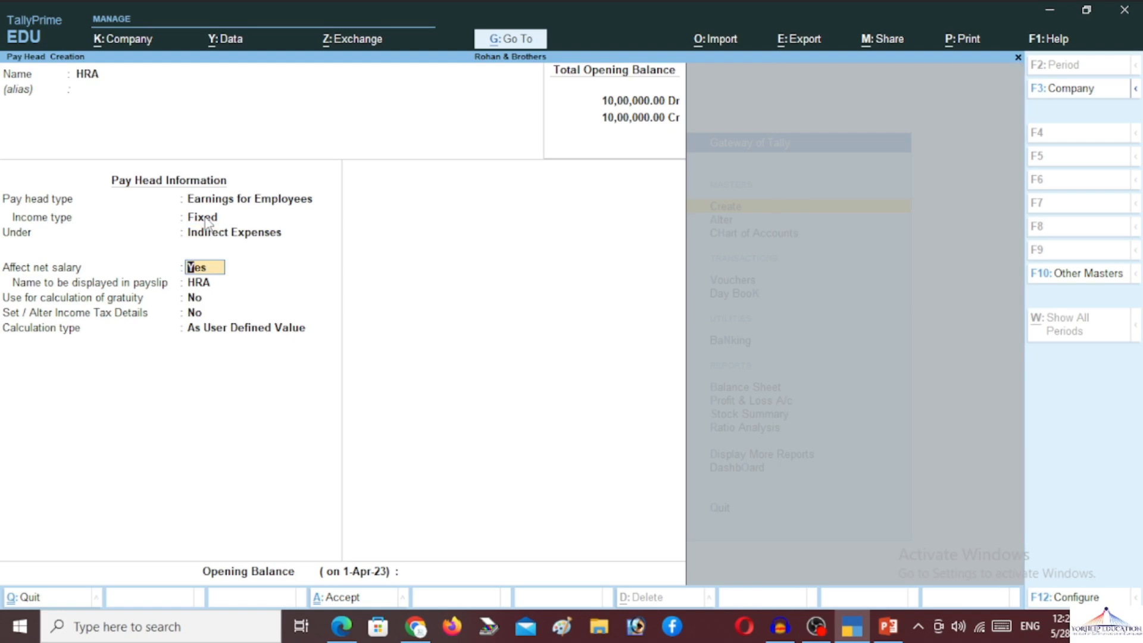
{"action": "key", "text": "Return"}
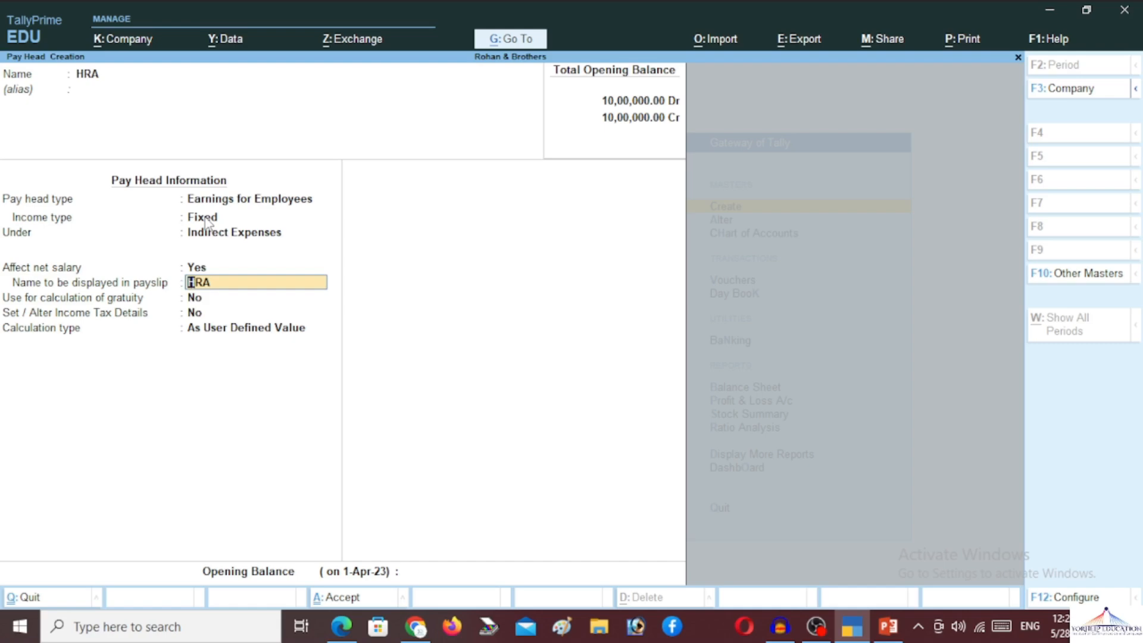
{"action": "key", "text": "Return"}
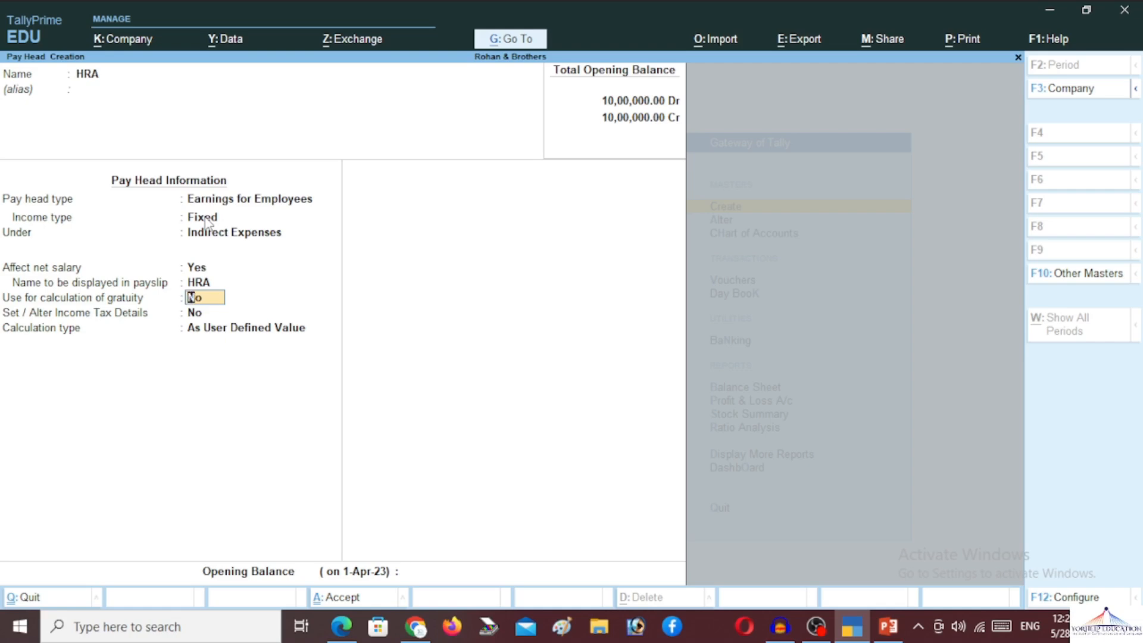
{"action": "key", "text": "Return"}
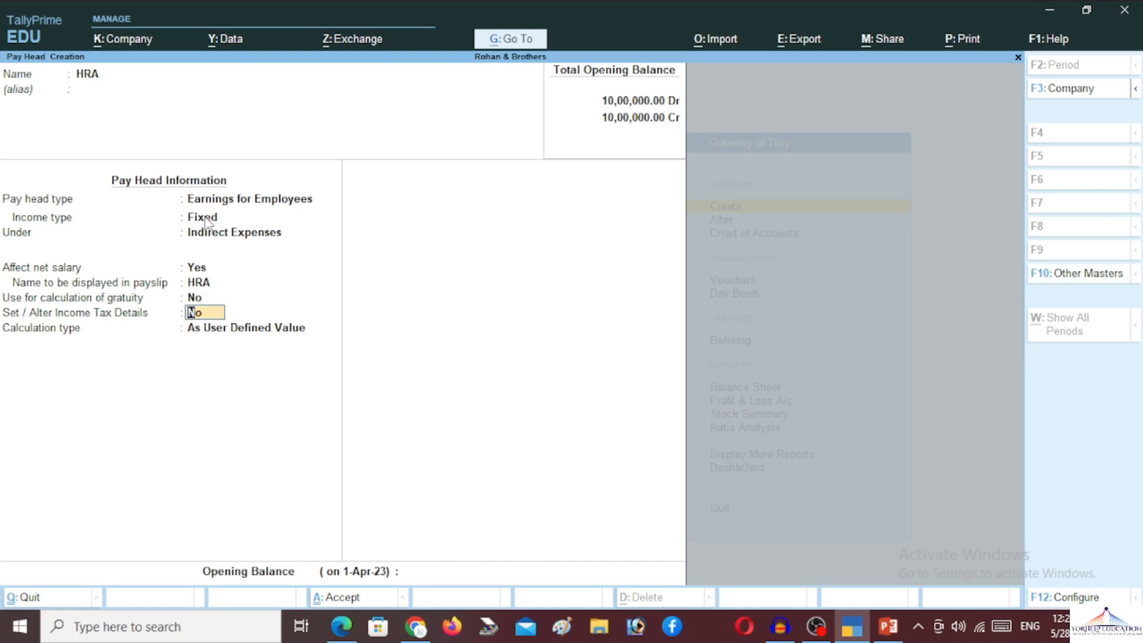
{"action": "key", "text": "Return"}
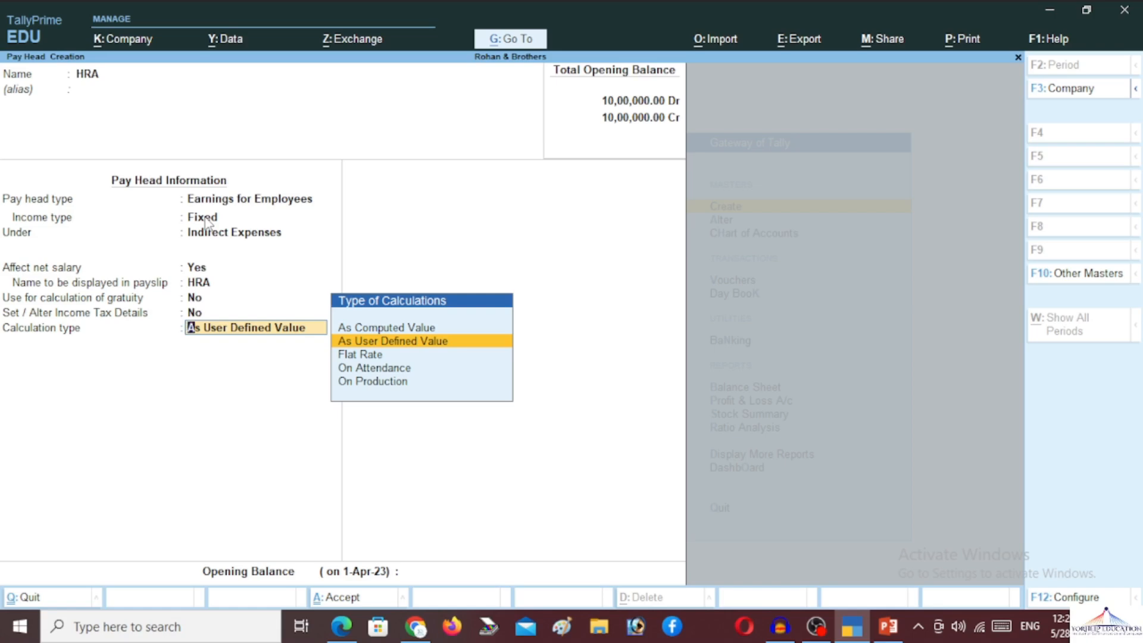
- Set HRA's calculation type to As Computed Value with Normal Rounding and no limit
{"action": "key", "text": "Up"}
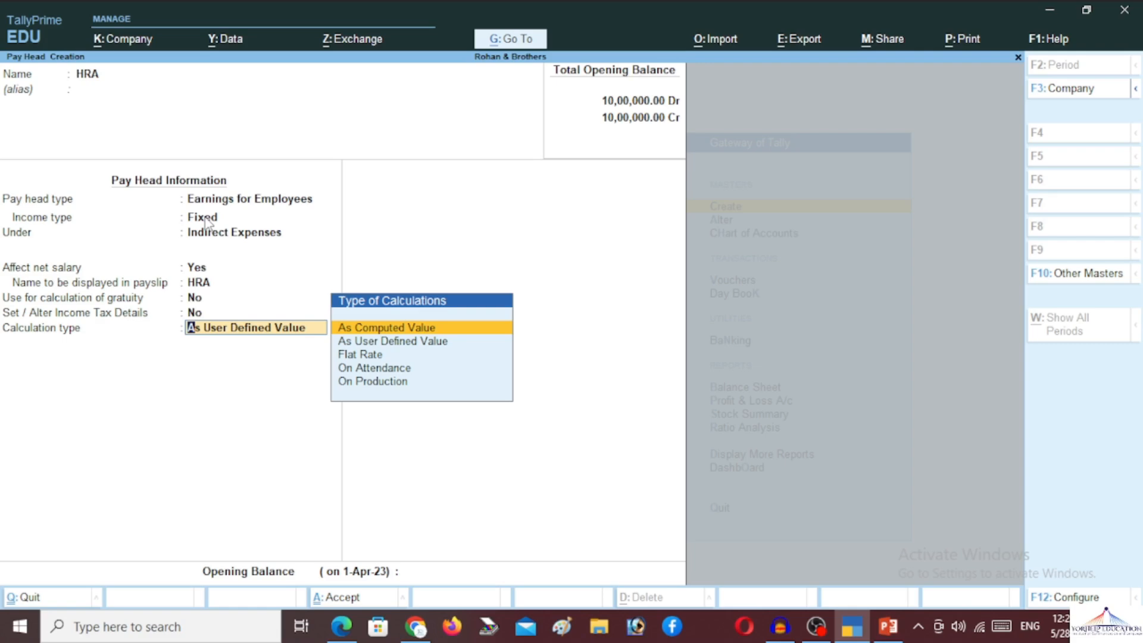
{"action": "key", "text": "Return"}
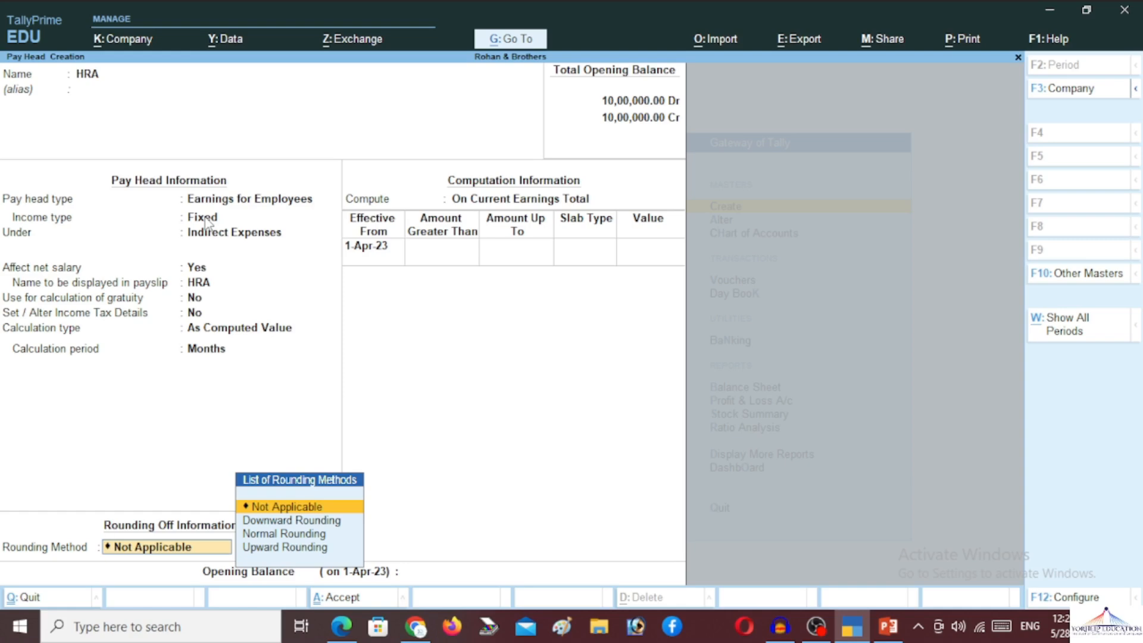
{"action": "key", "text": "Down"}
{"action": "key", "text": "Down"}
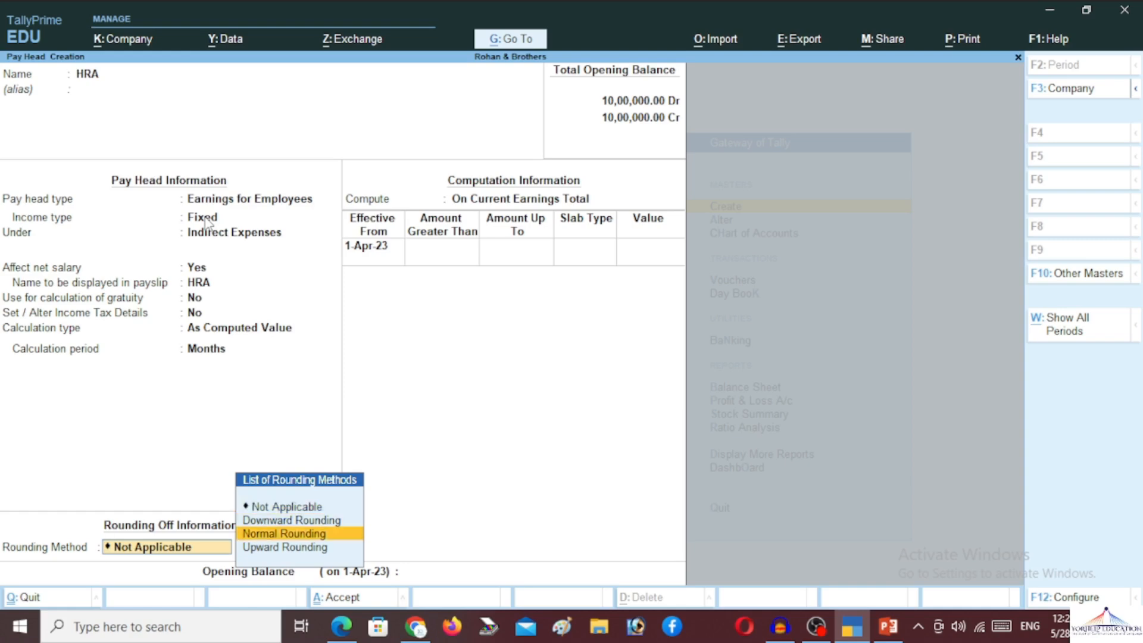
{"action": "key", "text": "Return"}
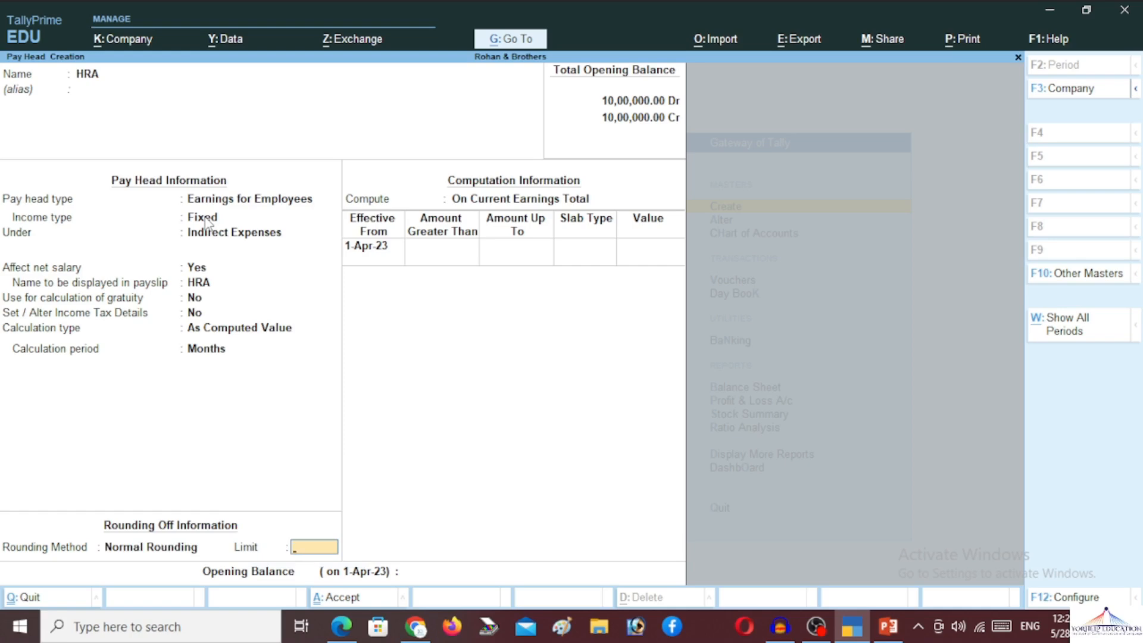
{"action": "key", "text": "Return"}
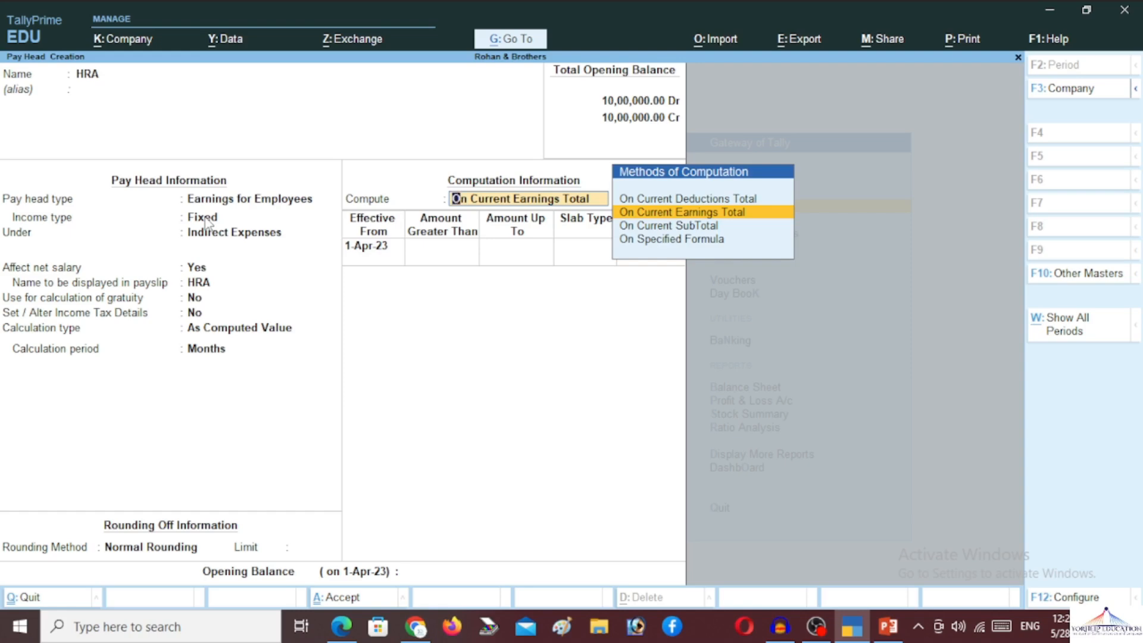
- Choose On Specified Formula as HRA's computation method
{"action": "key", "text": "Down"}
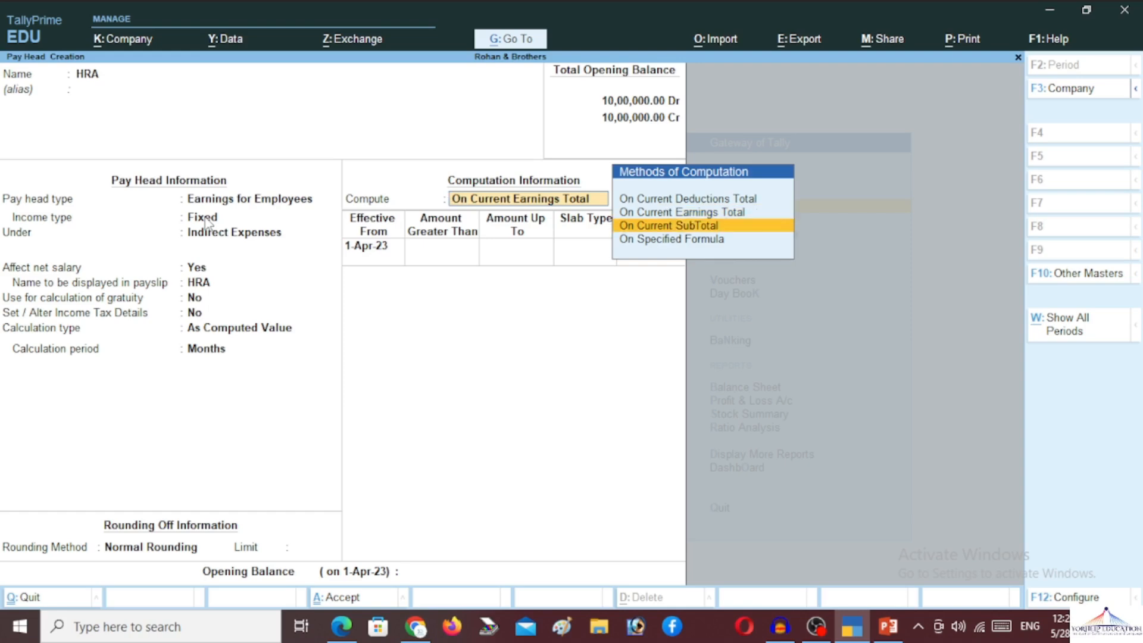
{"action": "key", "text": "Up"}
{"action": "key", "text": "Down"}
{"action": "key", "text": "Down"}
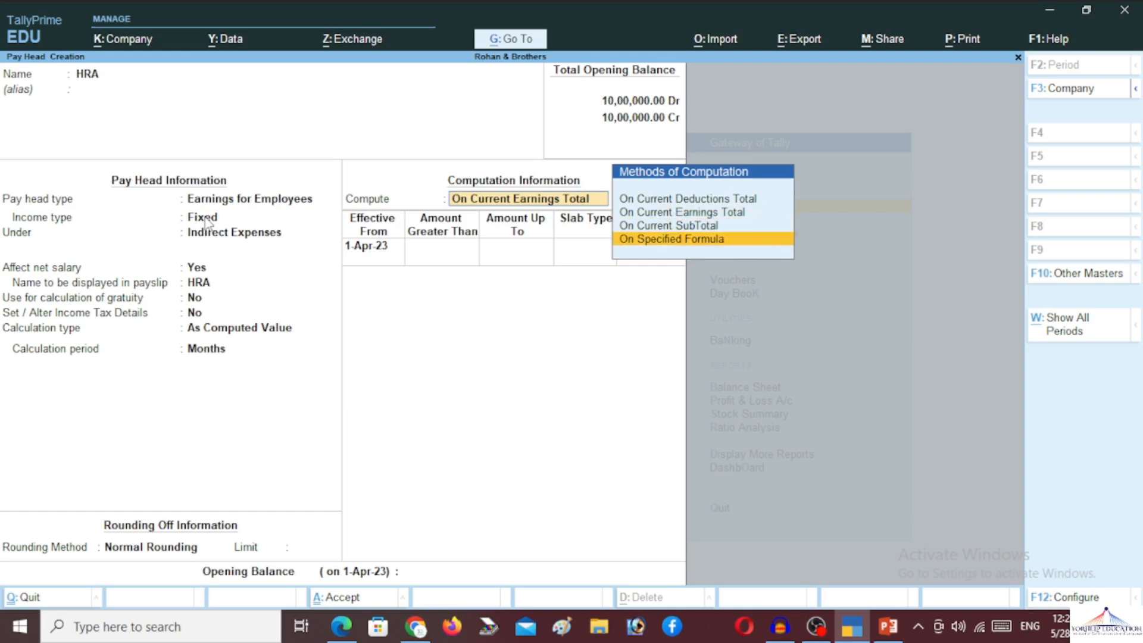
{"action": "key", "text": "Return"}
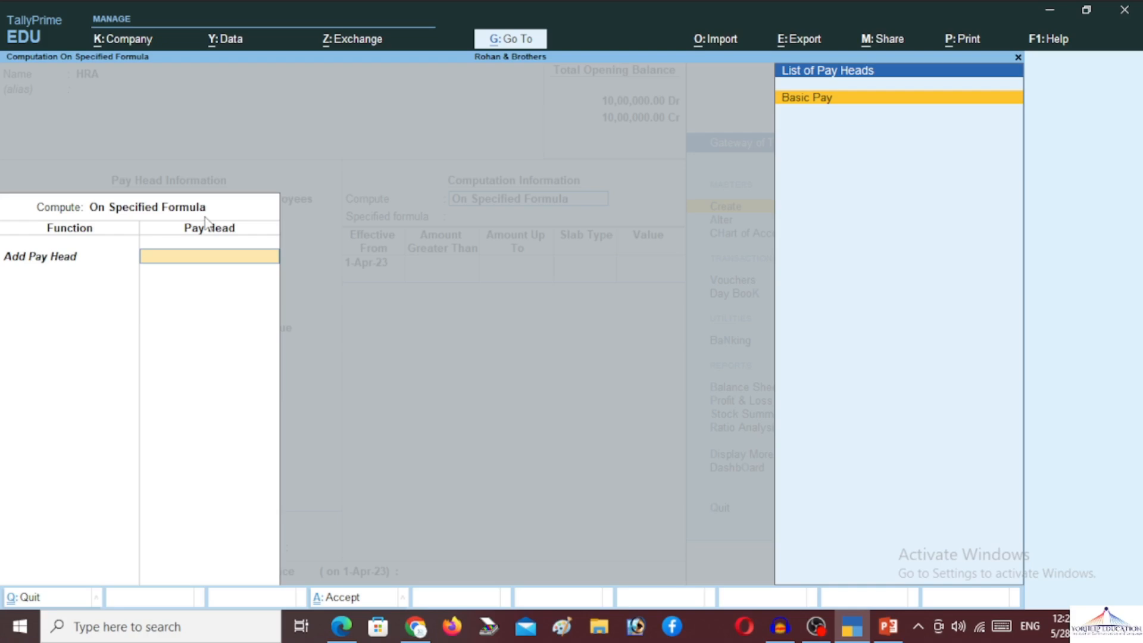
- Build HRA's formula from Basic Pay alone and end the formula list
{"action": "key", "text": "Return"}
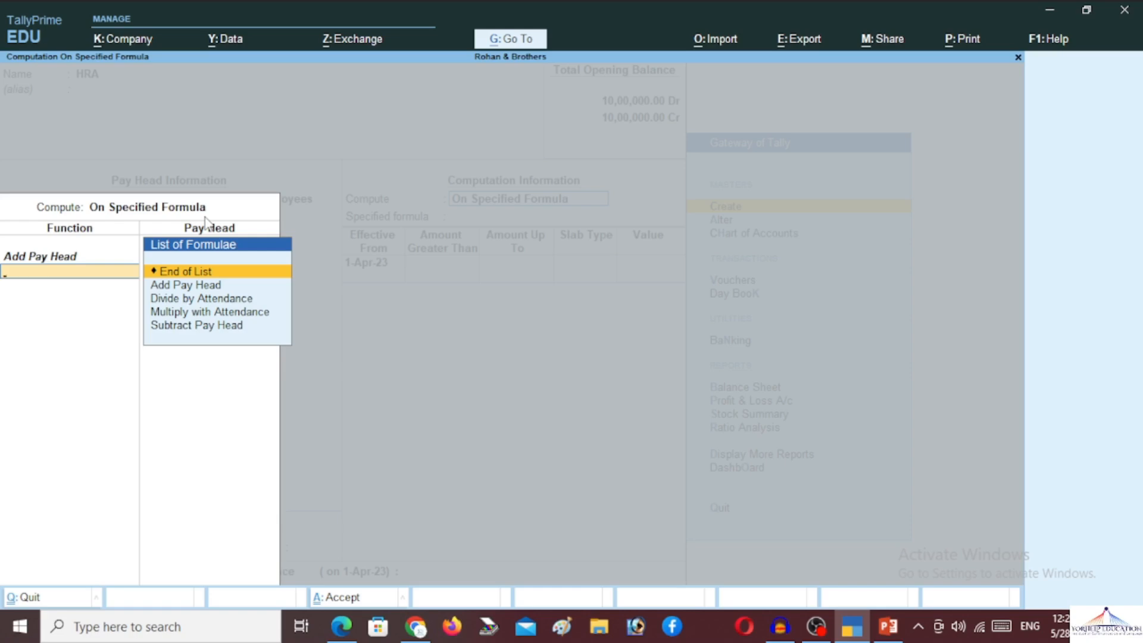
{"action": "key", "text": "Down"}
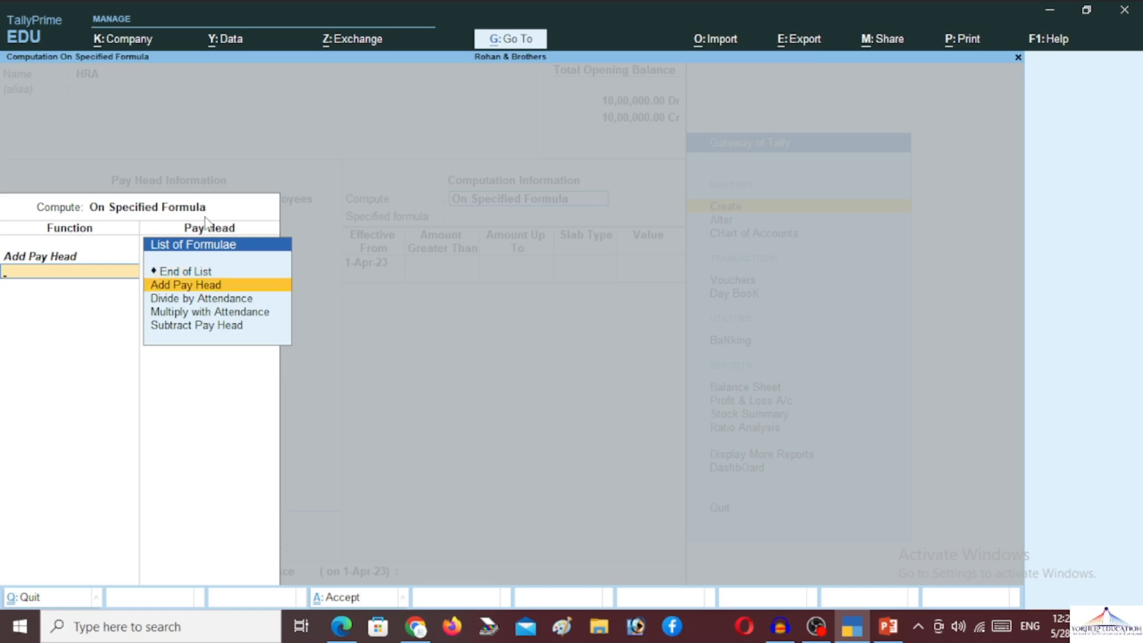
{"action": "key", "text": "Down"}
{"action": "key", "text": "Down"}
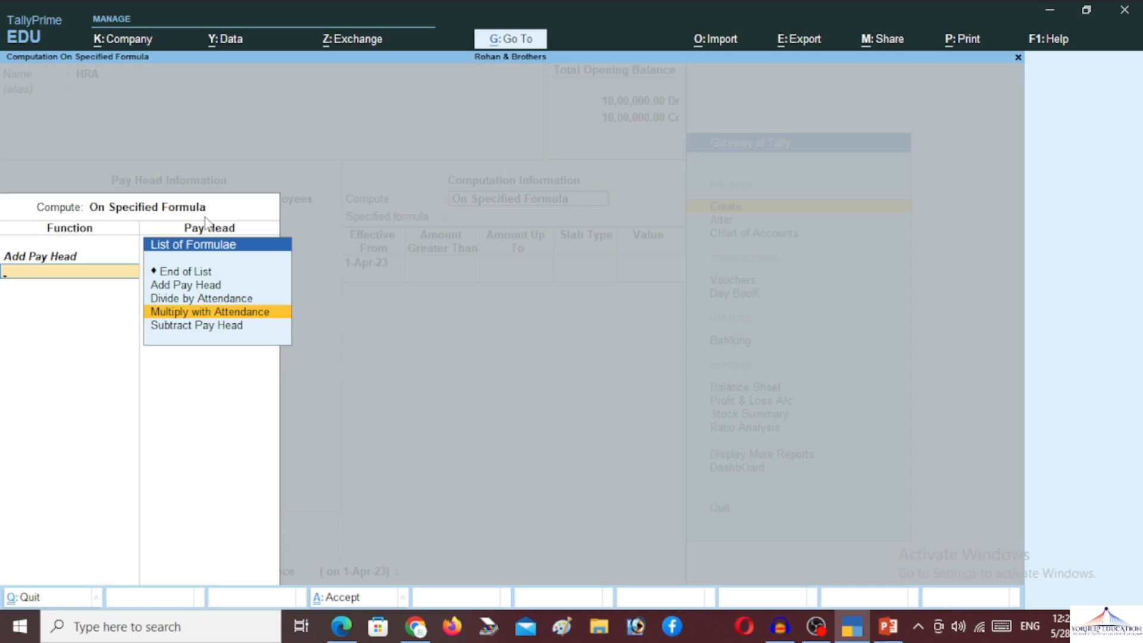
{"action": "key", "text": "Down"}
{"action": "key", "text": "Up"}
{"action": "key", "text": "Up"}
{"action": "key", "text": "Up"}
{"action": "key", "text": "Up"}
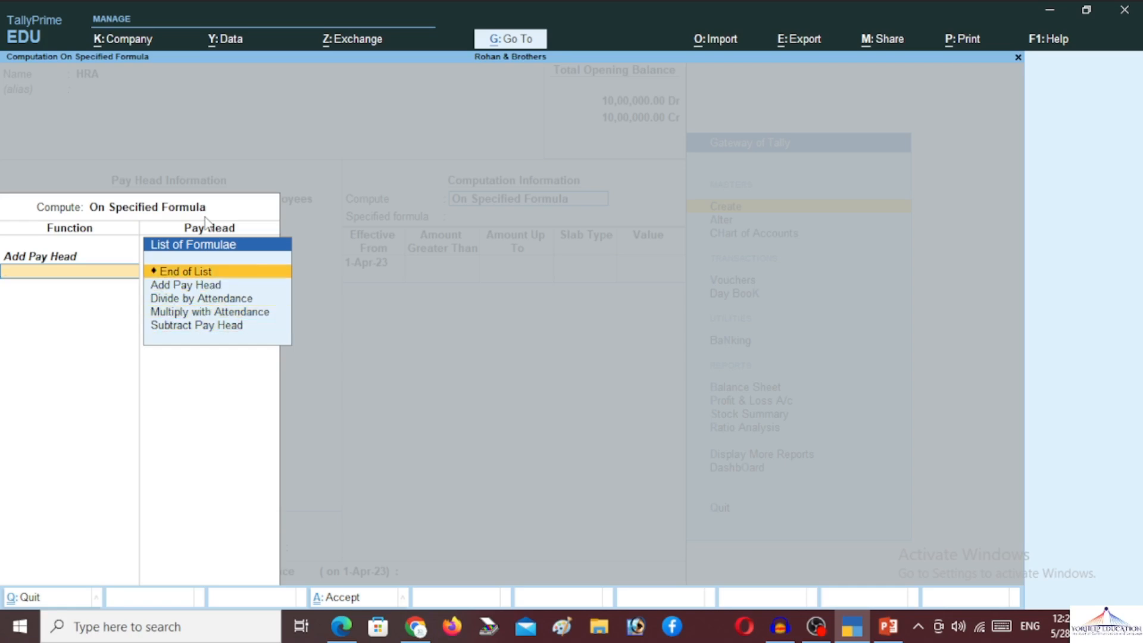
{"action": "key", "text": "Return"}
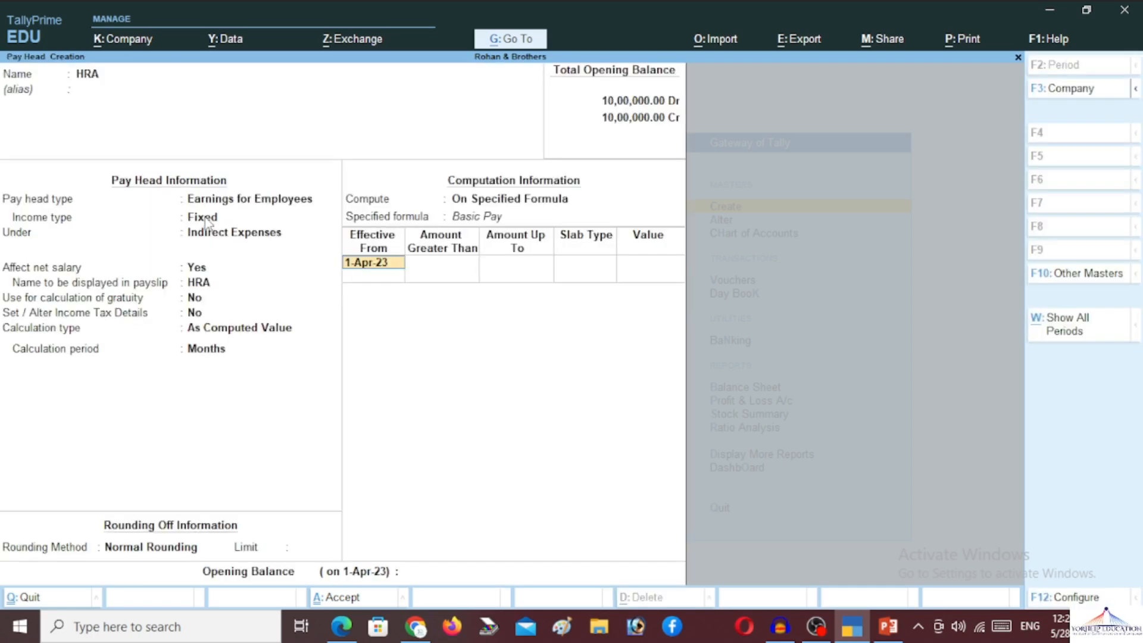
- Starting 1-Apr-23, enter HRA slabs of 10% up to 1,00,000 and 20% up to 5,00,000
{"action": "key", "text": "Return"}
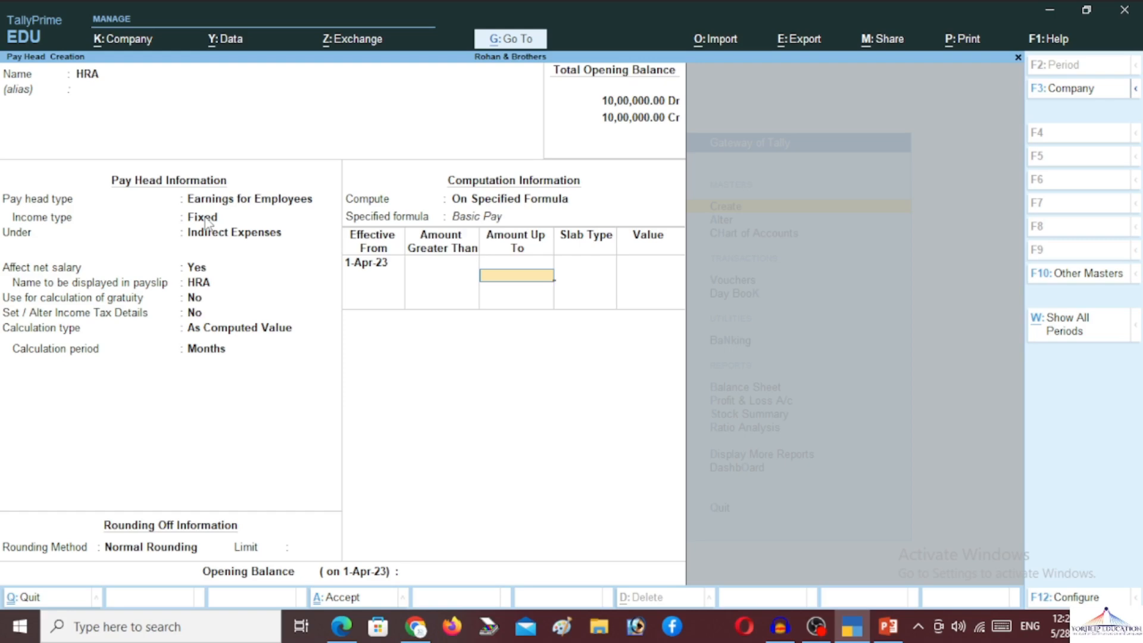
{"action": "type", "text": "100000"}
{"action": "key", "text": "Return"}
{"action": "key", "text": "Return"}
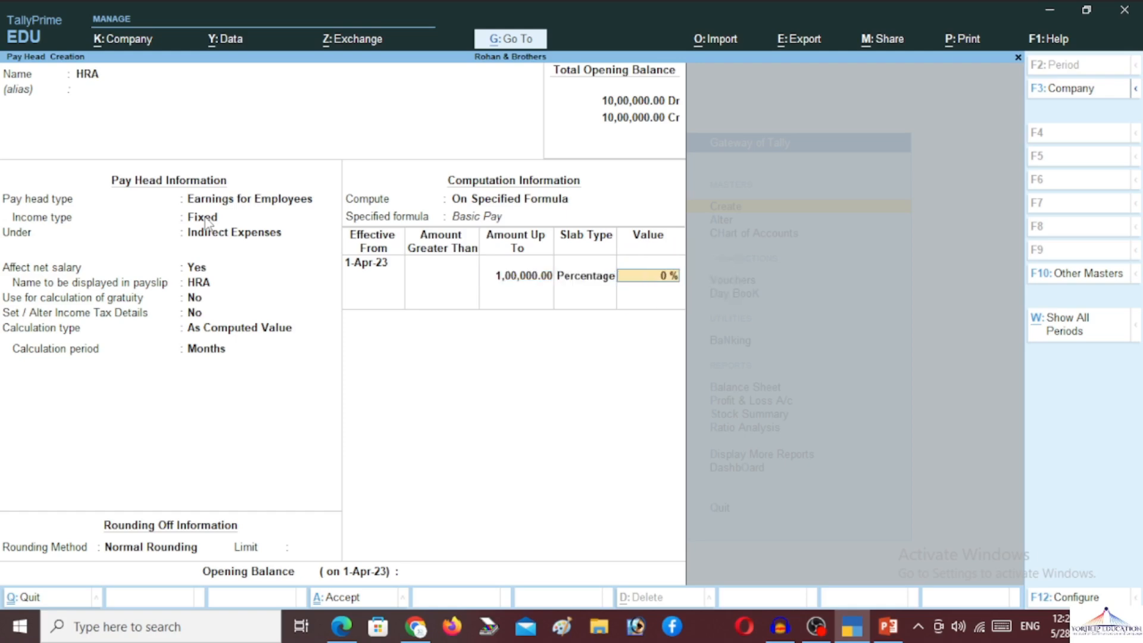
{"action": "type", "text": "10"}
{"action": "key", "text": "Return"}
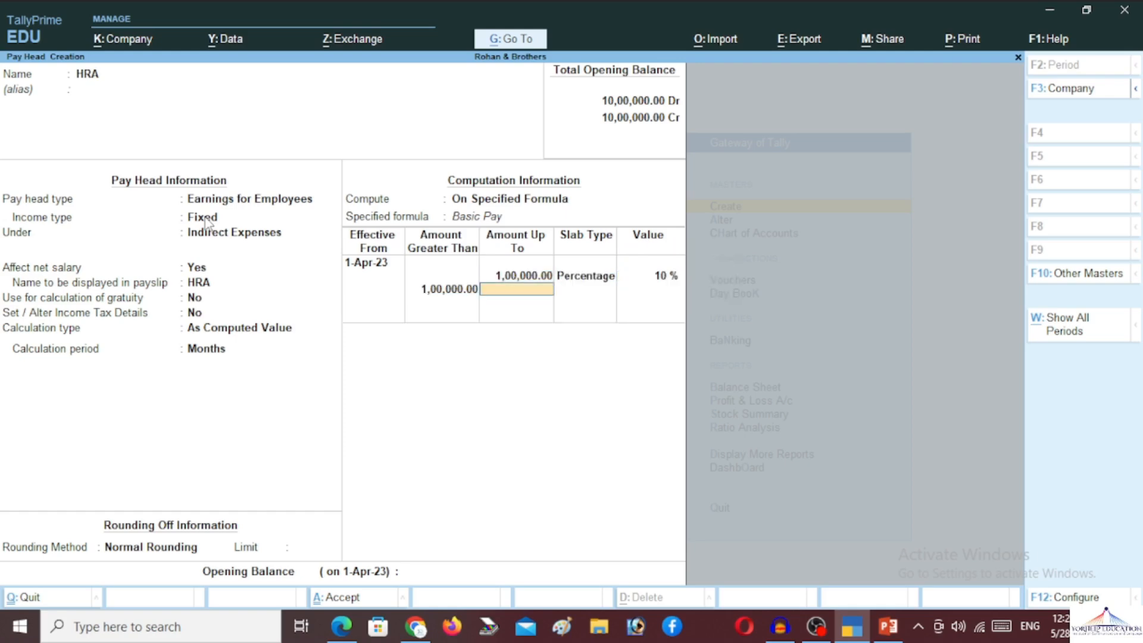
{"action": "type", "text": "5,00,00"}
{"action": "type", "text": "0"}
{"action": "key", "text": "Return"}
{"action": "key", "text": "Return"}
{"action": "type", "text": "20"}
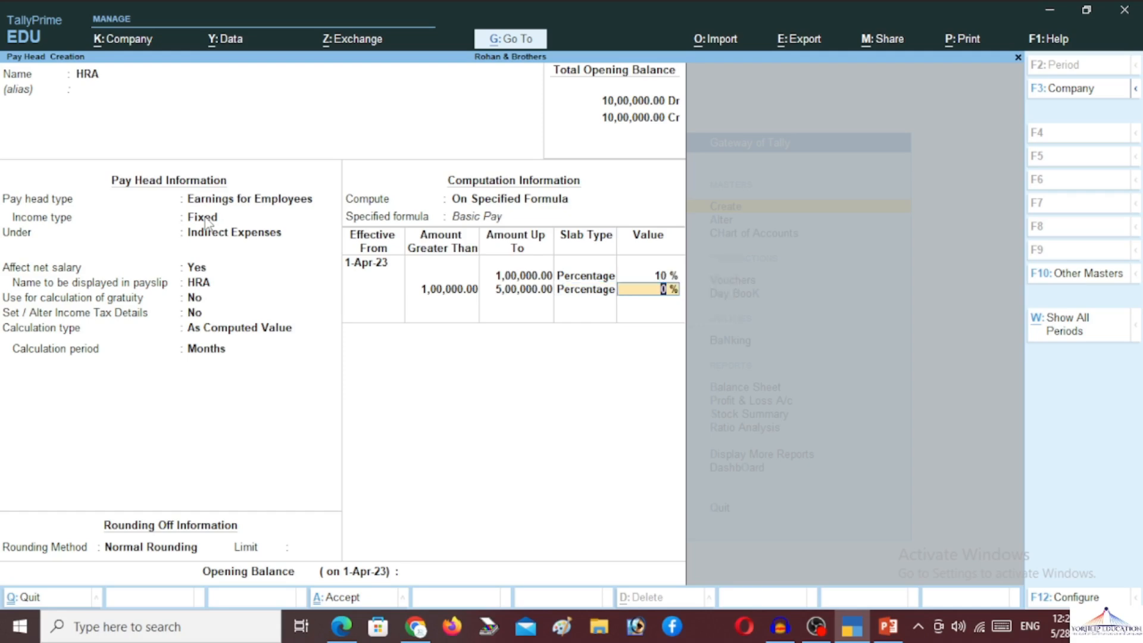
{"action": "key", "text": "Return"}
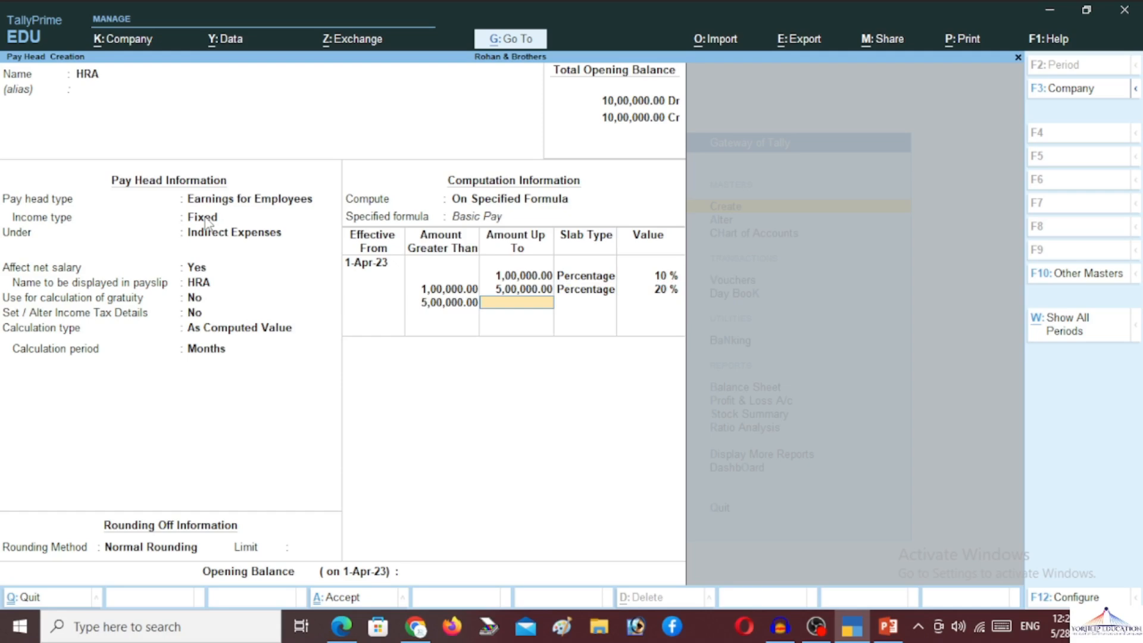
- Add a third slab of 30% up to 10,00,000 and begin a fourth row
{"action": "type", "text": "10,00,00"}
{"action": "type", "text": "0"}
{"action": "key", "text": "Return"}
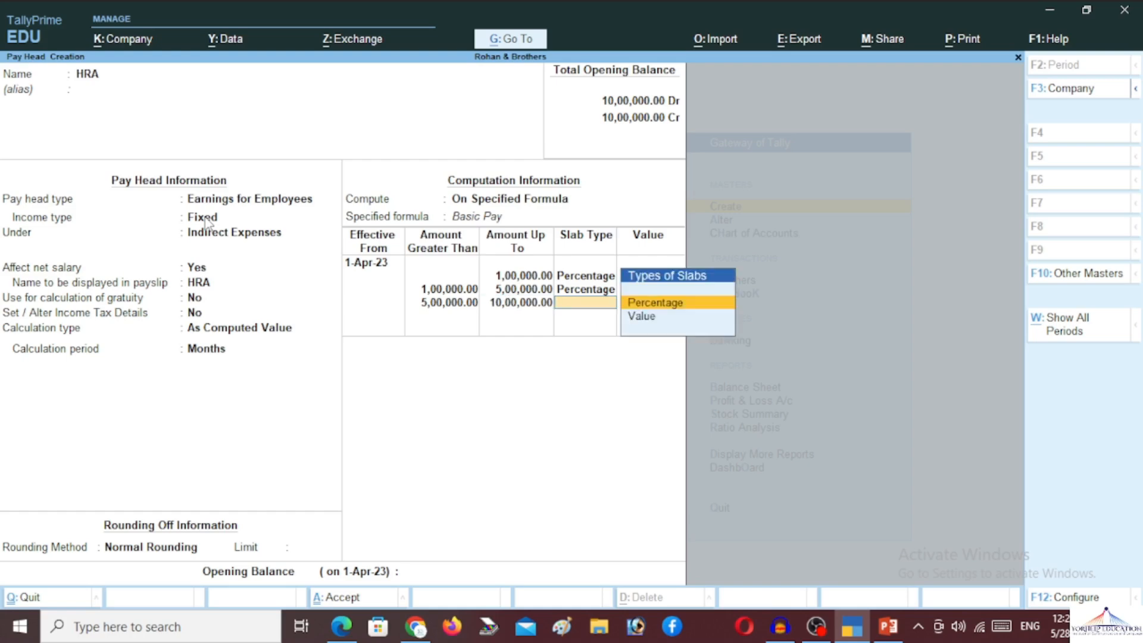
{"action": "key", "text": "Return"}
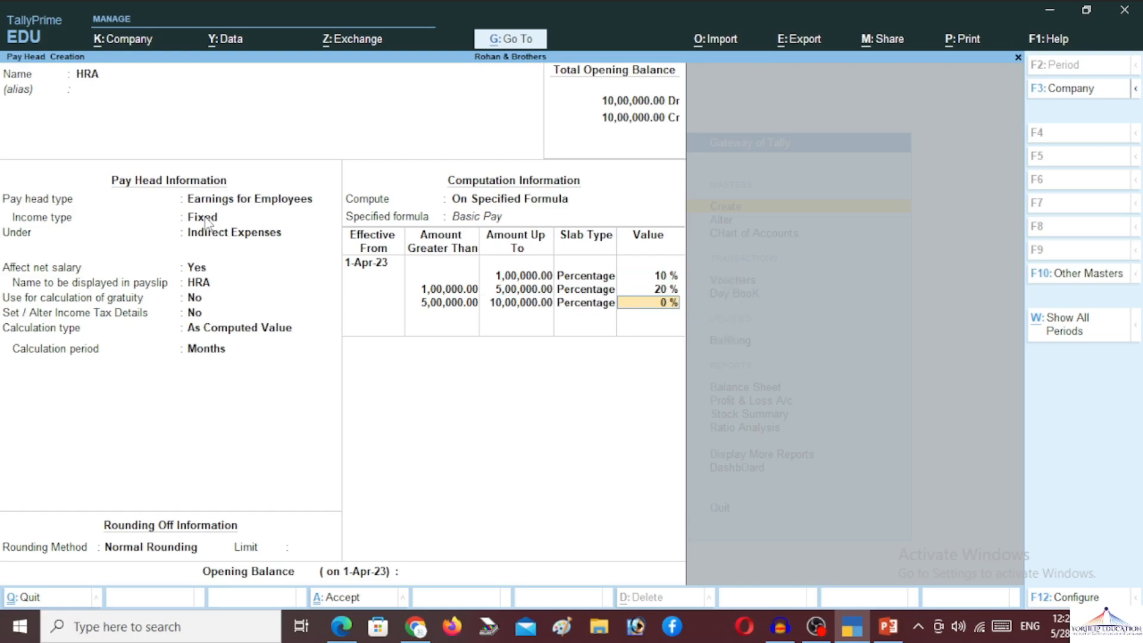
{"action": "type", "text": "30"}
{"action": "key", "text": "Return"}
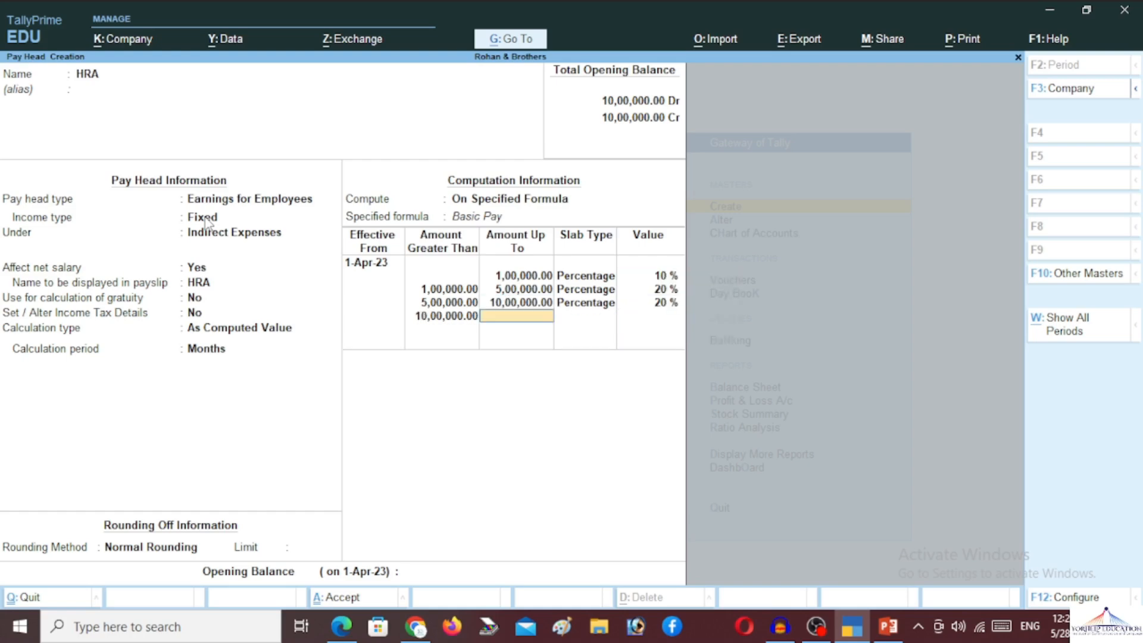
{"action": "key", "text": "Return"}
{"action": "key", "text": "Return"}
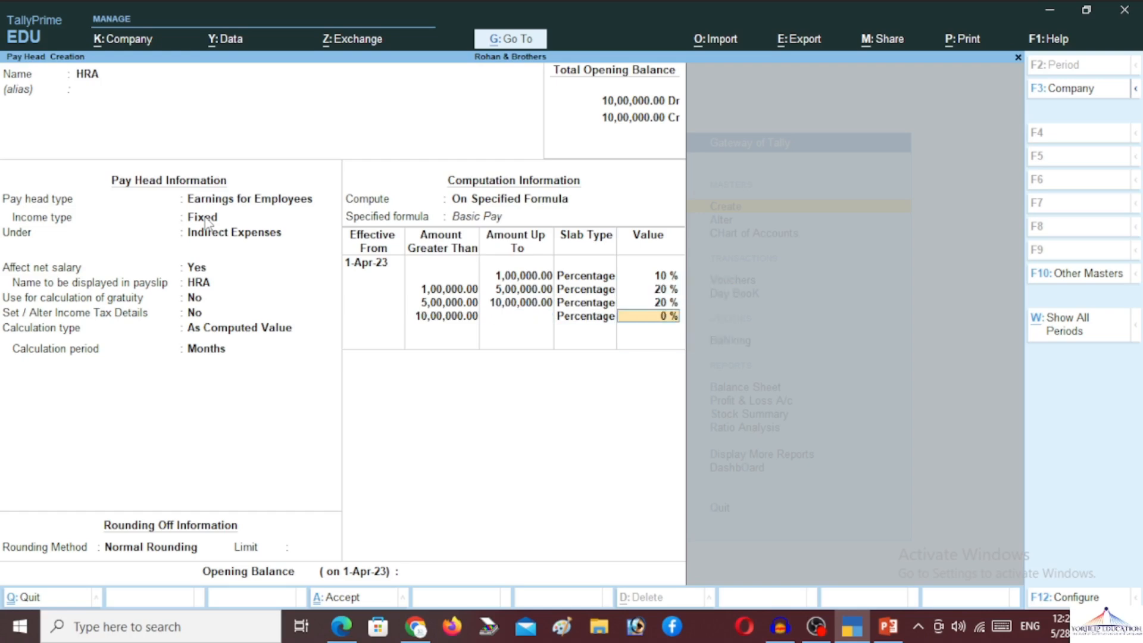
{"action": "key", "text": "Return"}
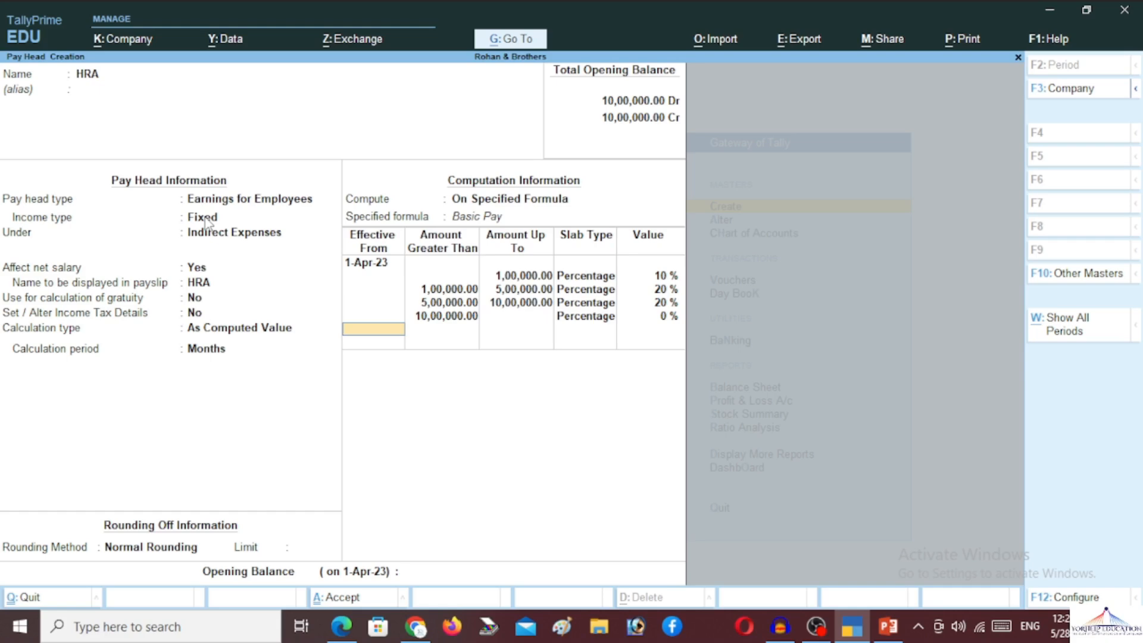
- Remove the third slab's 10,00,000 limit so 20% applies above 5,00,000, then close the table
{"action": "key", "text": "BackSpace"}
{"action": "key", "text": "BackSpace"}
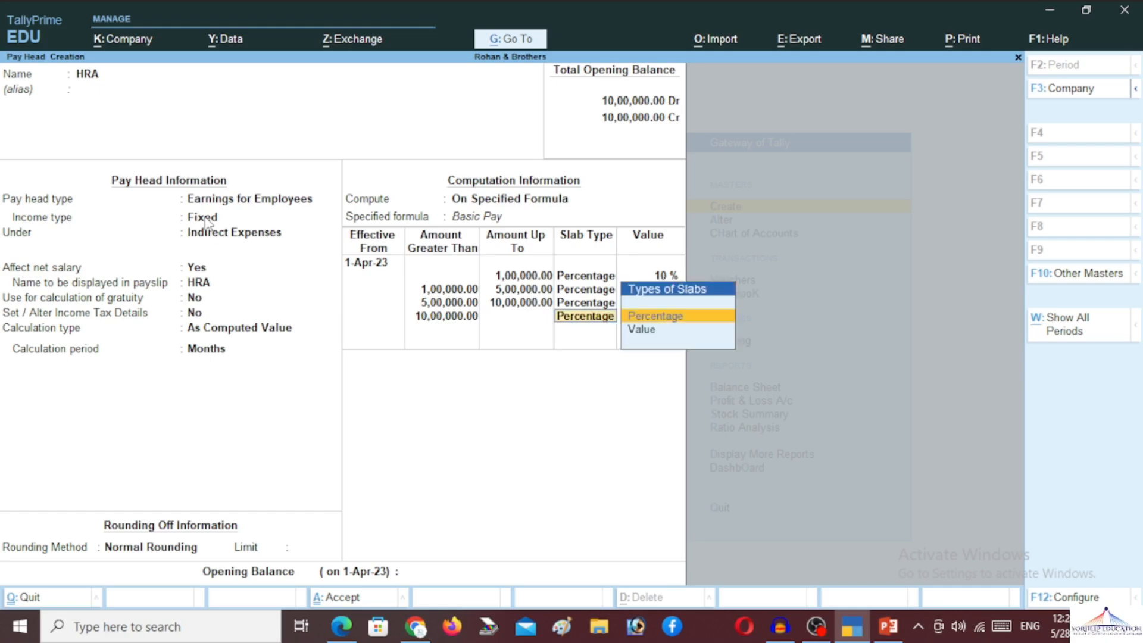
{"action": "key", "text": "BackSpace"}
{"action": "key", "text": "BackSpace"}
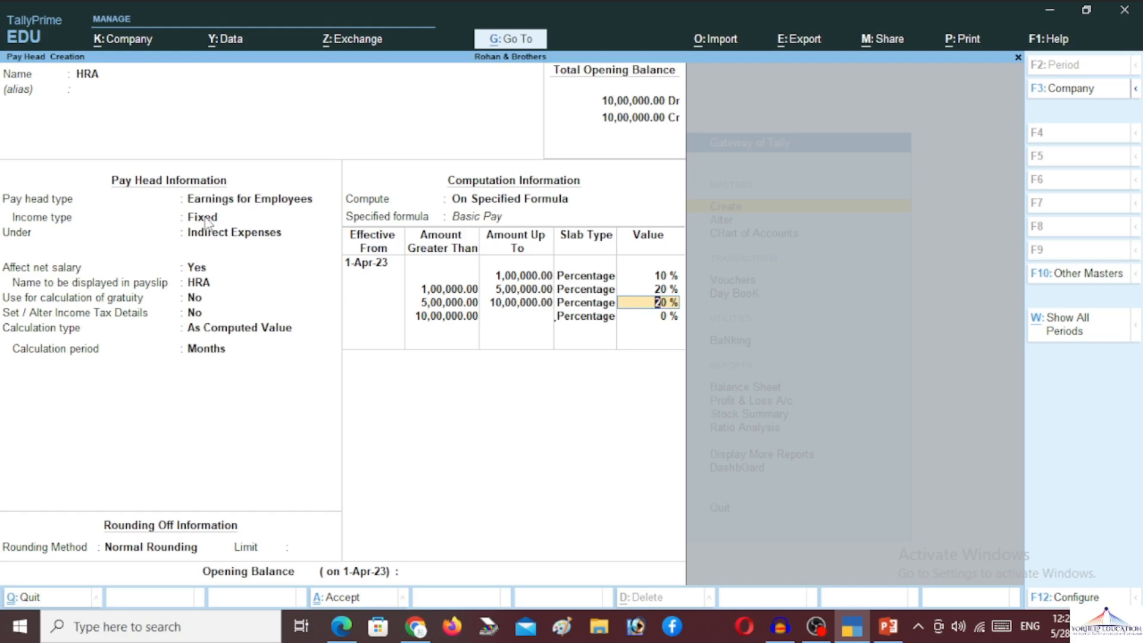
{"action": "key", "text": "BackSpace"}
{"action": "key", "text": "BackSpace"}
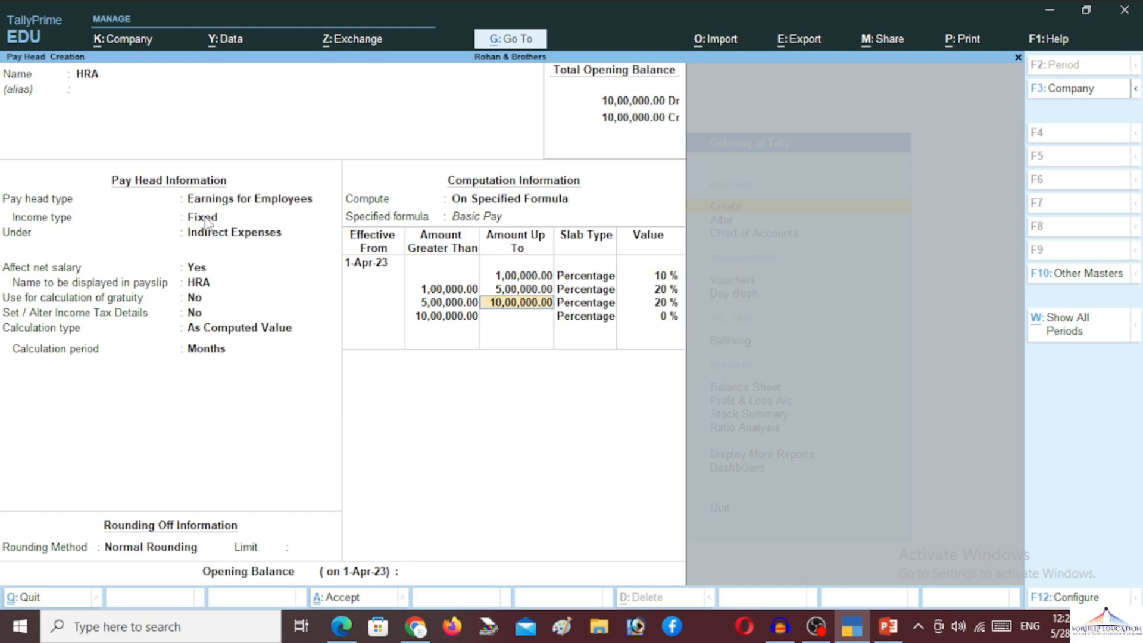
{"action": "key", "text": "Return"}
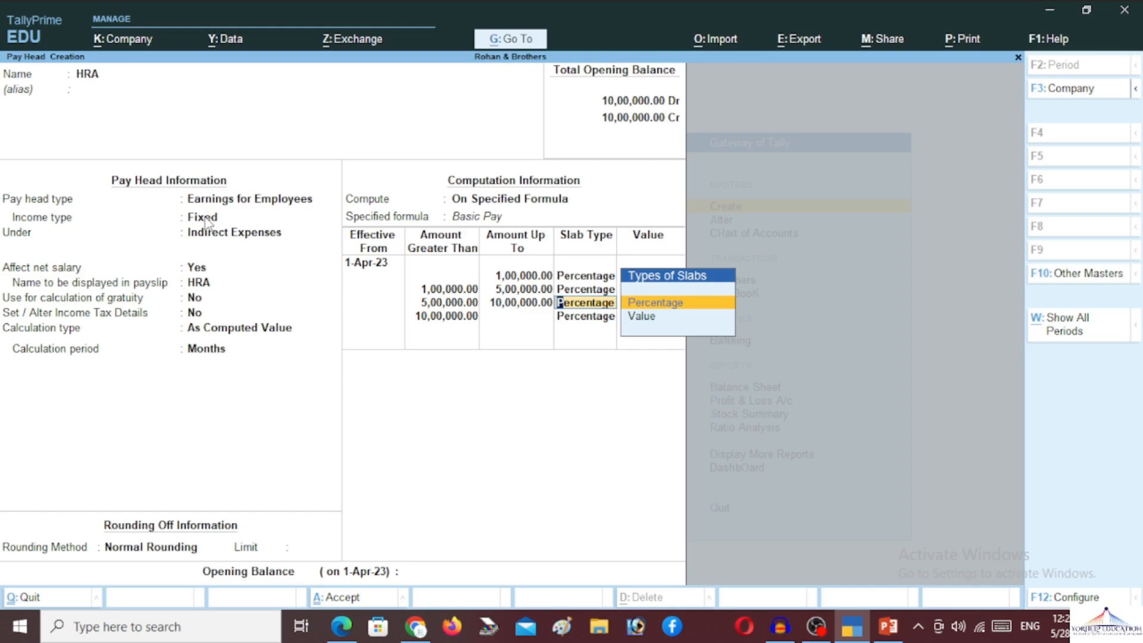
{"action": "key", "text": "Return"}
{"action": "key", "text": "Return"}
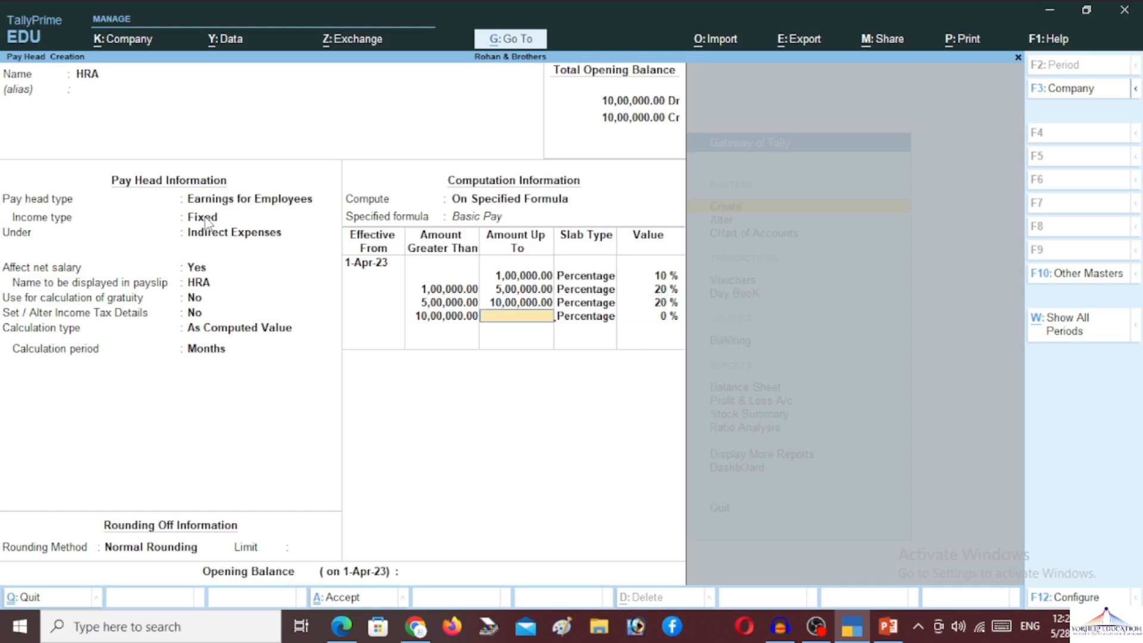
{"action": "key", "text": "Return"}
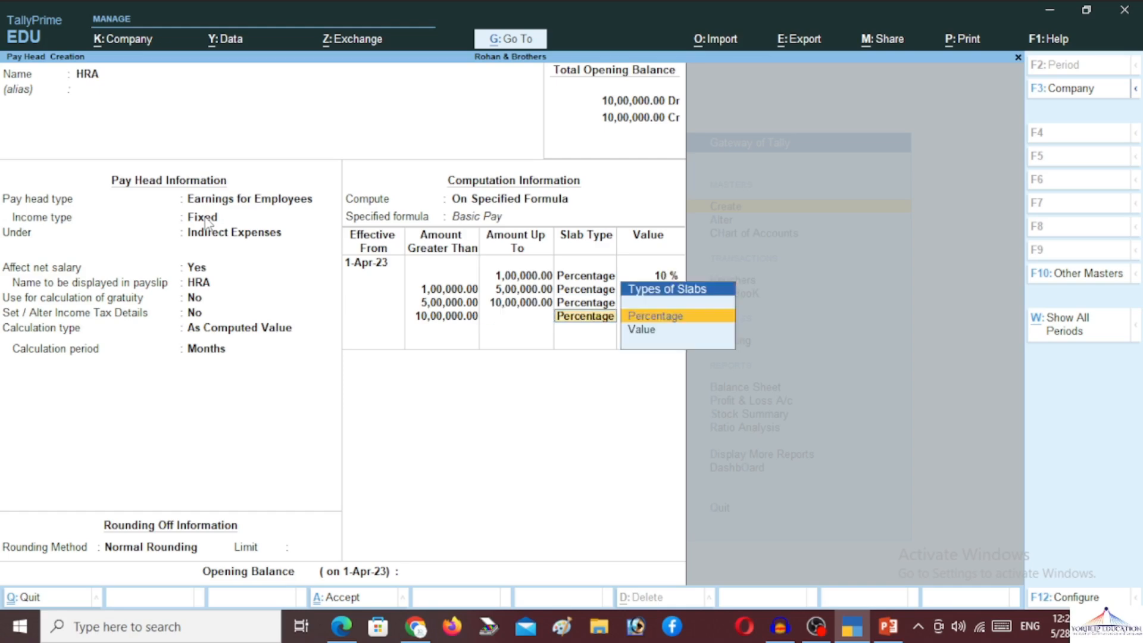
{"action": "key", "text": "BackSpace"}
{"action": "key", "text": "BackSpace"}
{"action": "key", "text": "BackSpace"}
{"action": "key", "text": "BackSpace"}
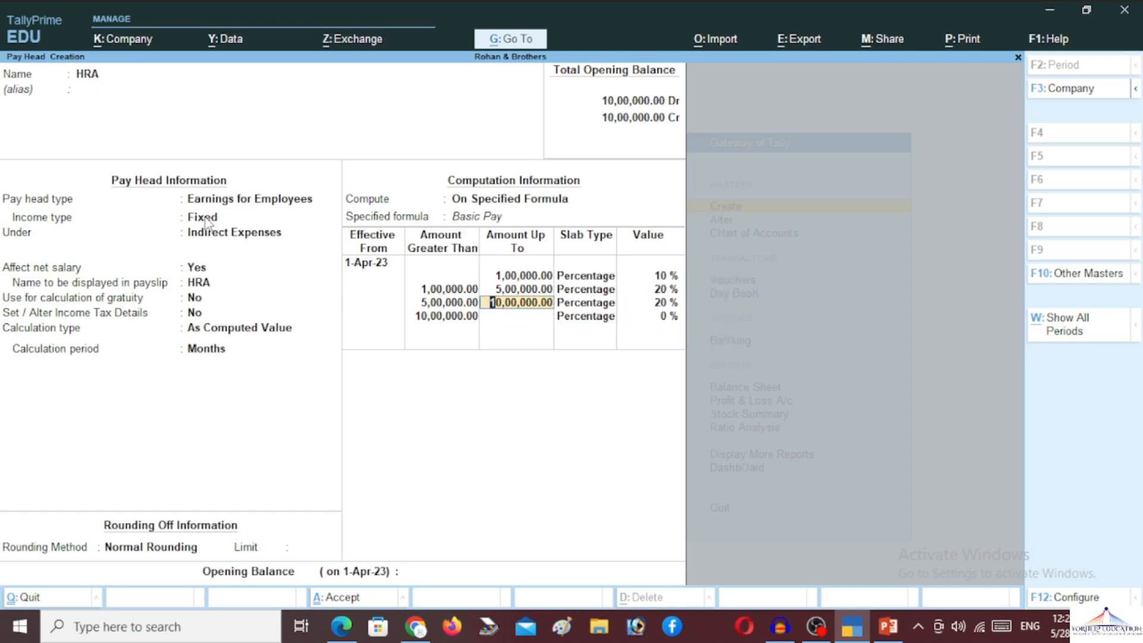
{"action": "key", "text": "BackSpace"}
{"action": "key", "text": "BackSpace"}
{"action": "key", "text": "BackSpace"}
{"action": "key", "text": "BackSpace"}
{"action": "key", "text": "BackSpace"}
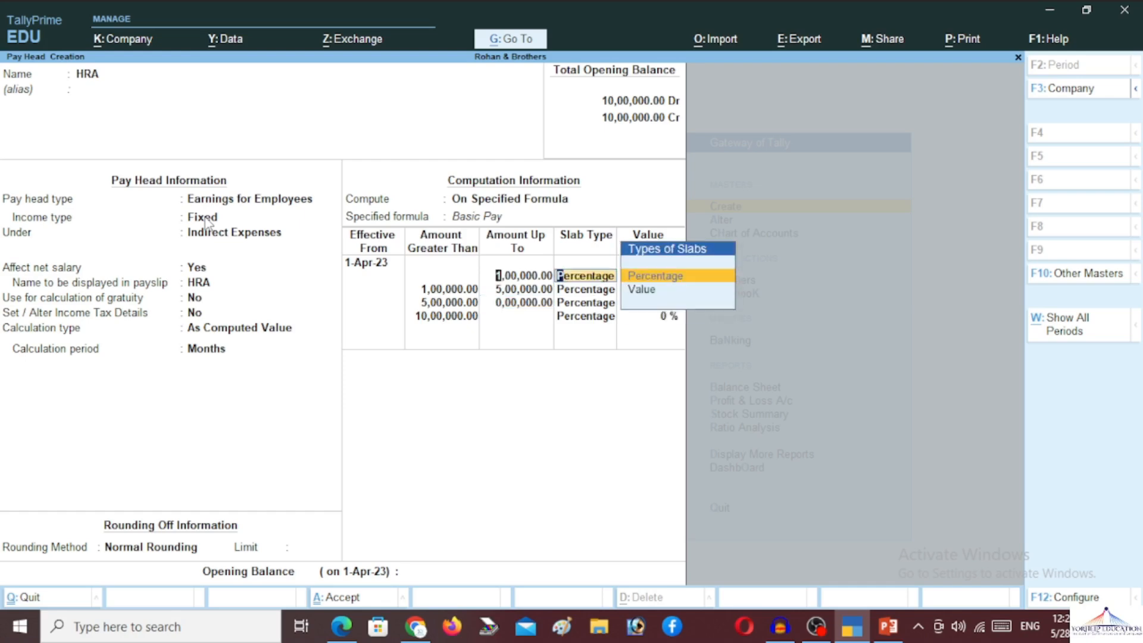
{"action": "key", "text": "BackSpace"}
{"action": "key", "text": "BackSpace"}
{"action": "key", "text": "Return"}
{"action": "key", "text": "Return"}
{"action": "key", "text": "Return"}
{"action": "key", "text": "Return"}
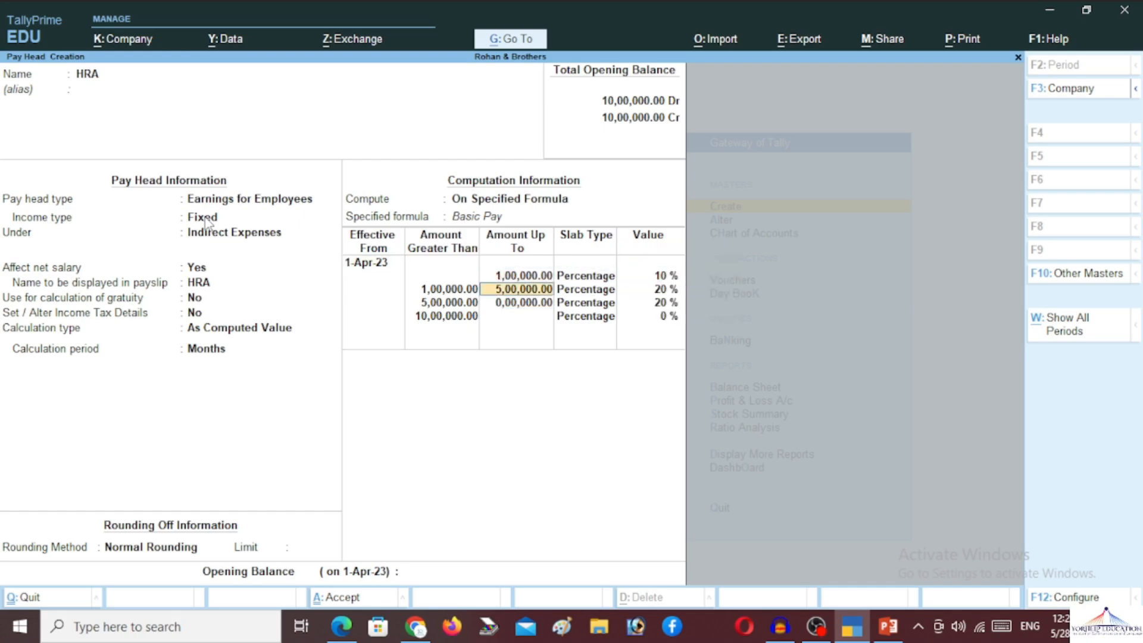
{"action": "key", "text": "Return"}
{"action": "key", "text": "Return"}
{"action": "key", "text": "Return"}
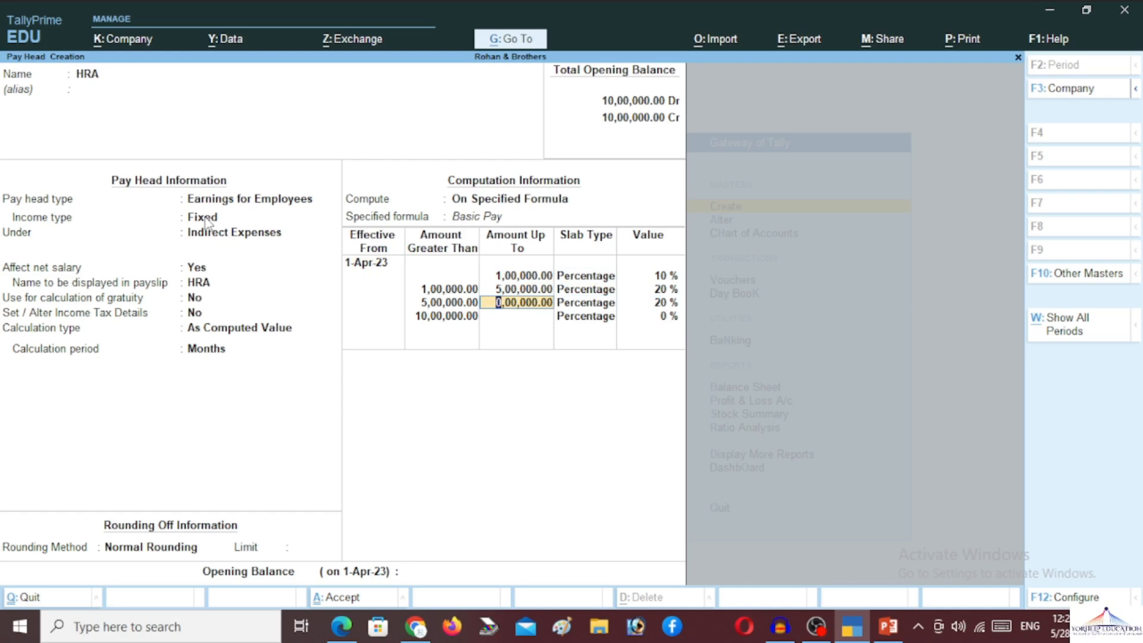
{"action": "key", "text": "Delete"}
{"action": "key", "text": "Delete"}
{"action": "key", "text": "Delete"}
{"action": "key", "text": "Delete"}
{"action": "key", "text": "Delete"}
{"action": "key", "text": "Delete"}
{"action": "key", "text": "Delete"}
{"action": "key", "text": "Delete"}
{"action": "key", "text": "Delete"}
{"action": "key", "text": "Delete"}
{"action": "key", "text": "Delete"}
{"action": "key", "text": "Return"}
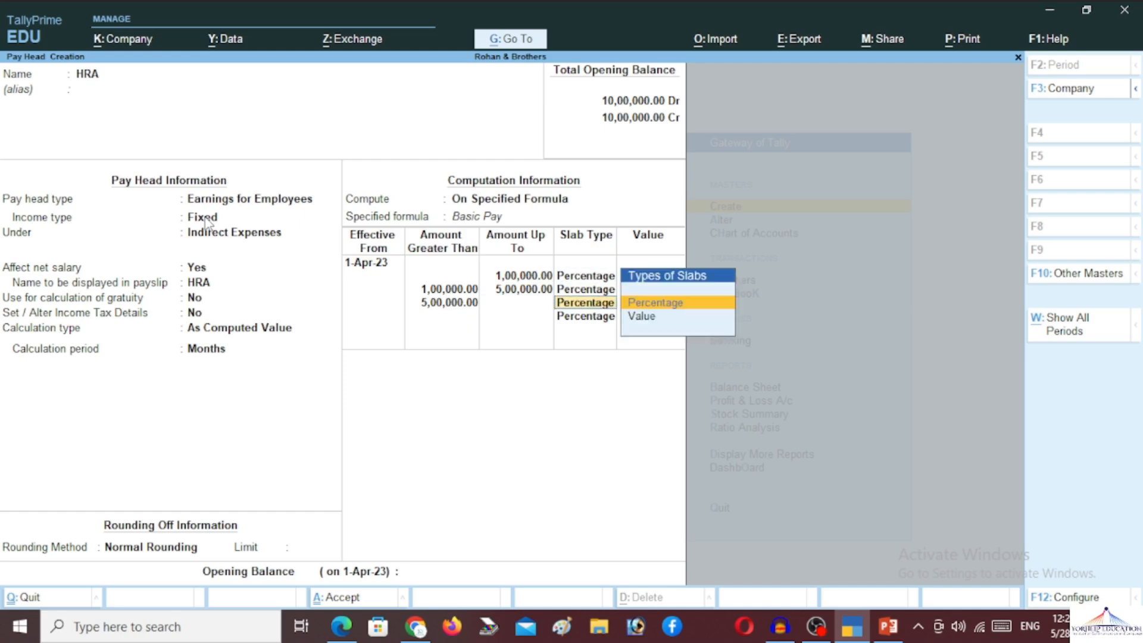
{"action": "key", "text": "Return"}
{"action": "key", "text": "Return"}
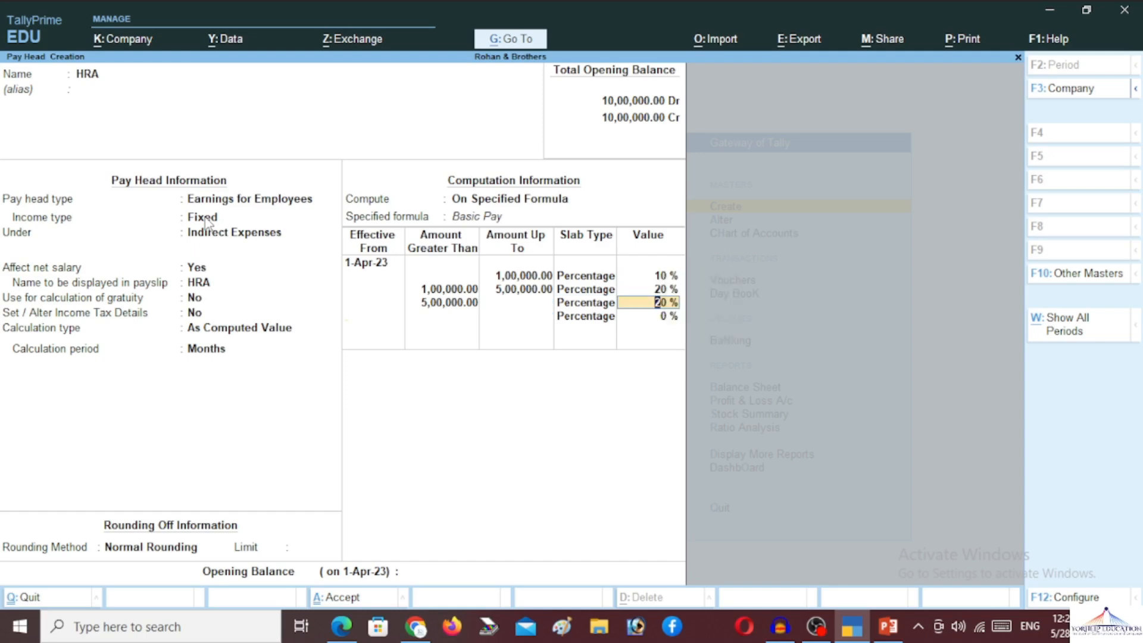
{"action": "key", "text": "Return"}
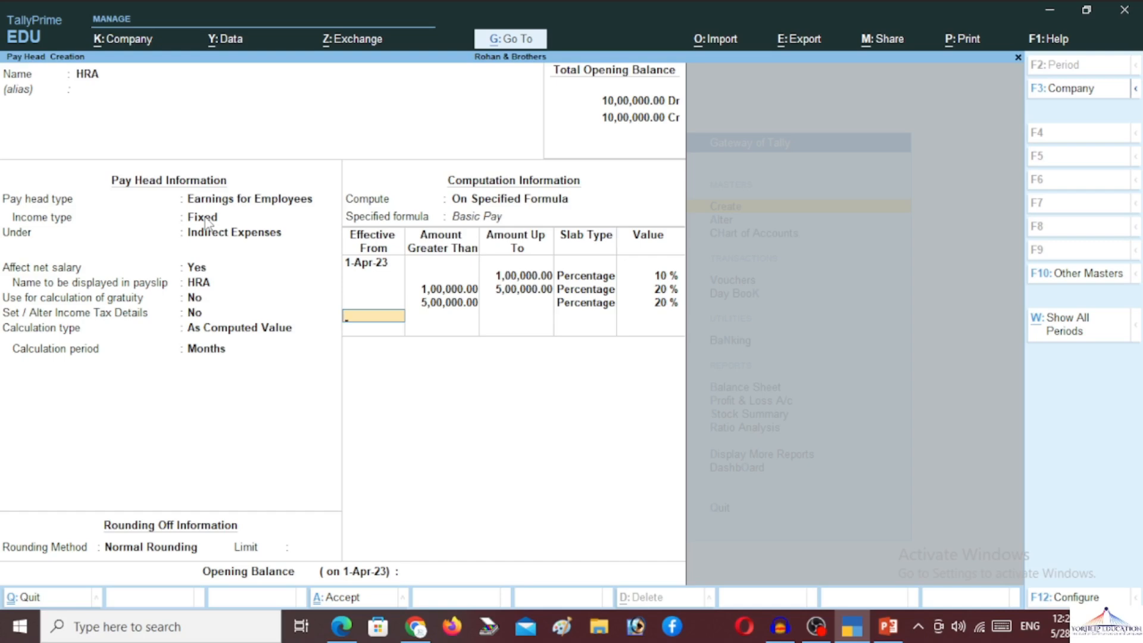
{"action": "key", "text": "Return"}
- Leave HRA's opening balance empty to bring up the save confirmation
{"action": "key", "text": "Return"}
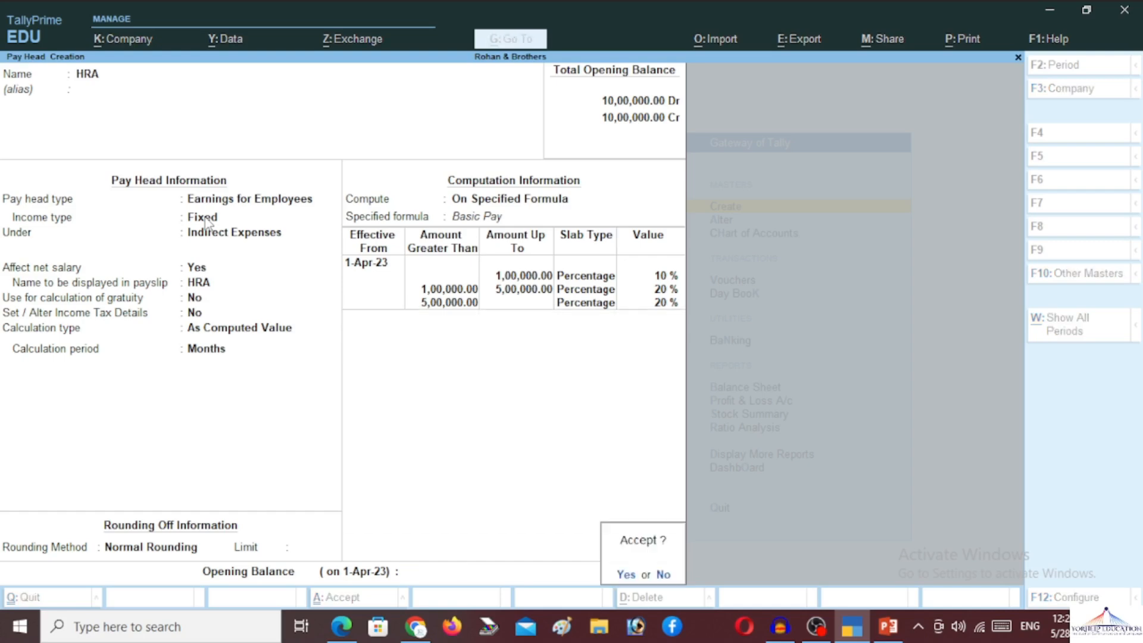
{"action": "key", "text": "Return"}
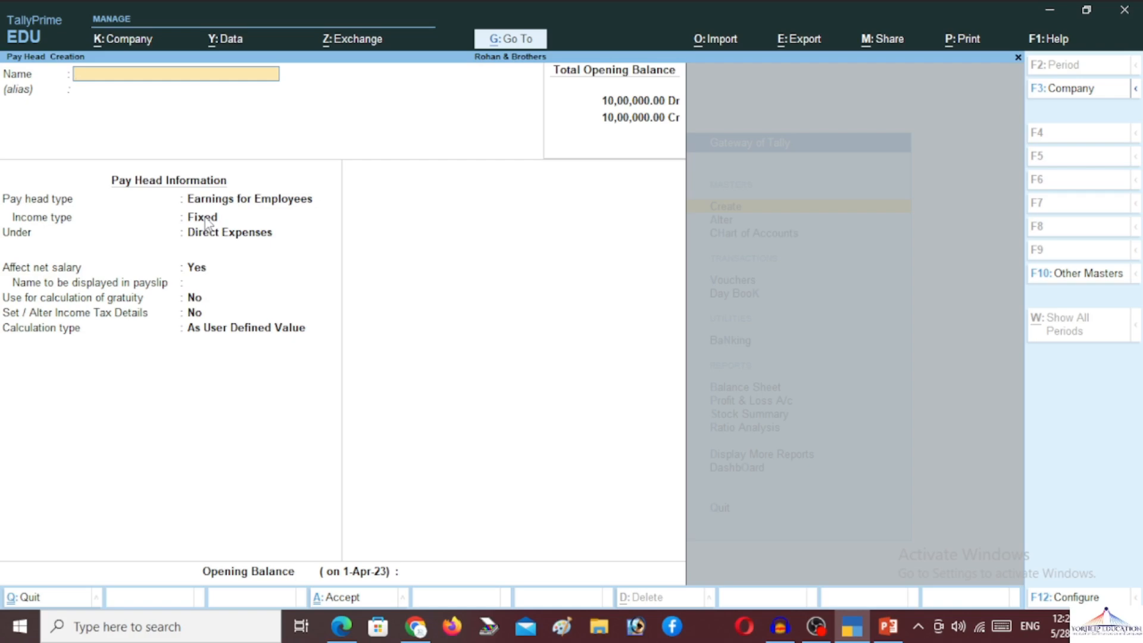
- Name the new pay head DA with alias 'Deamess Allownces'
{"action": "type", "text": "DA"}
{"action": "key", "text": "Return"}
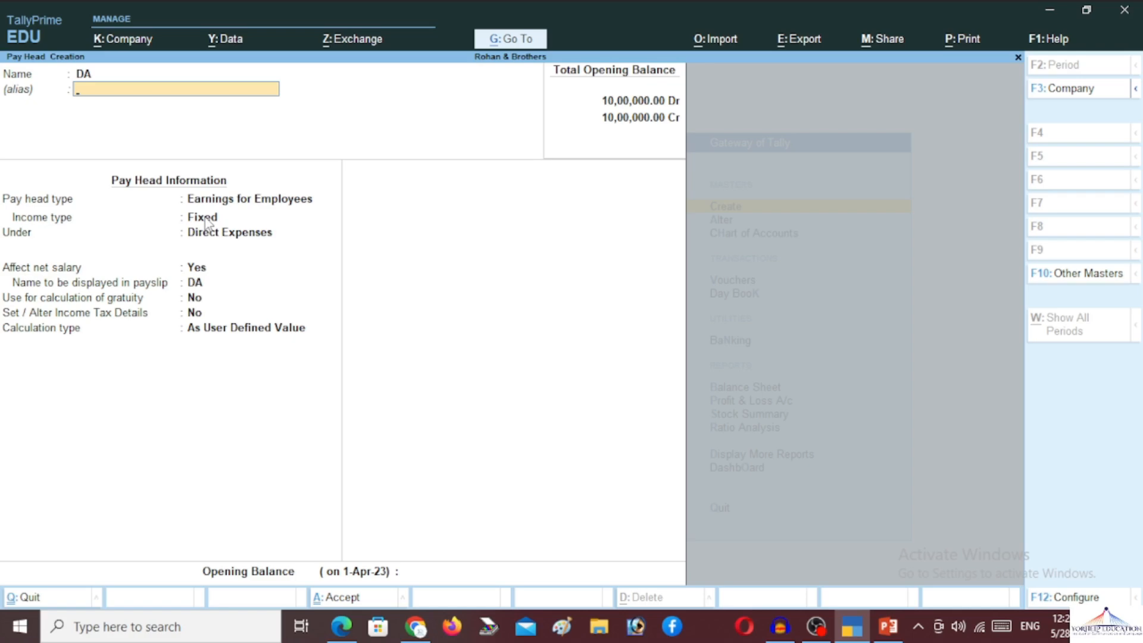
{"action": "type", "text": "Dea"}
{"action": "type", "text": "m"}
{"action": "type", "text": "ess"}
{"action": "type", "text": " Al"}
{"action": "type", "text": "lo"}
{"action": "type", "text": "wnces"}
{"action": "type", "text": "s"}
{"action": "key", "text": "BackSpace"}
{"action": "key", "text": "Return"}
{"action": "key", "text": "Return"}
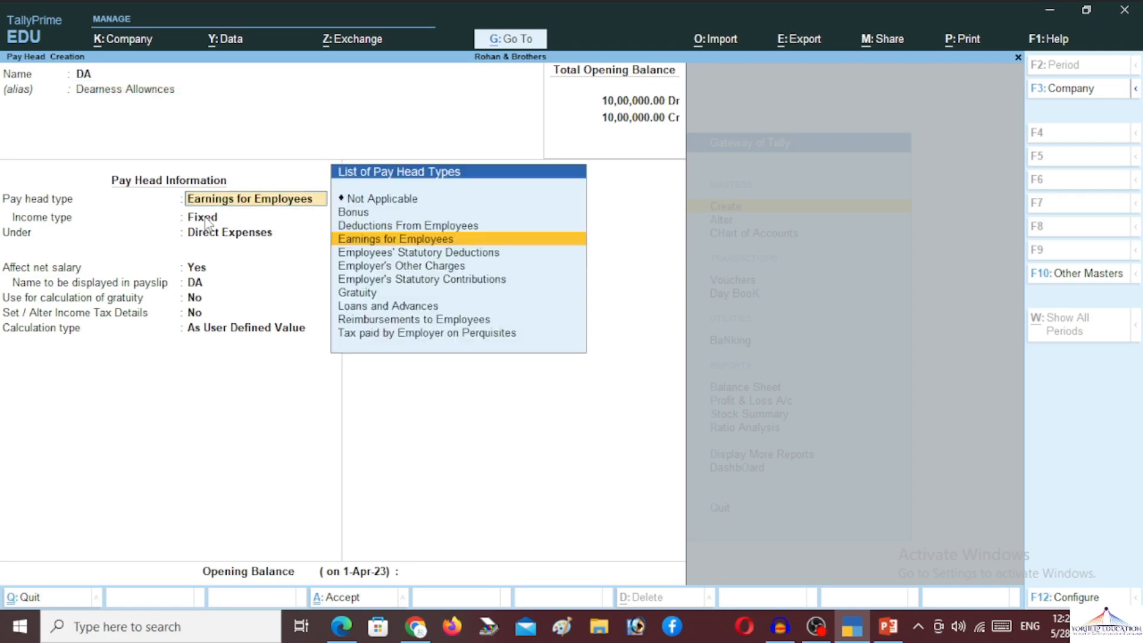
- Make DA a fixed employee earning under Indirect Expenses, affecting net salary, excluded from gratuity
{"action": "key", "text": "Return"}
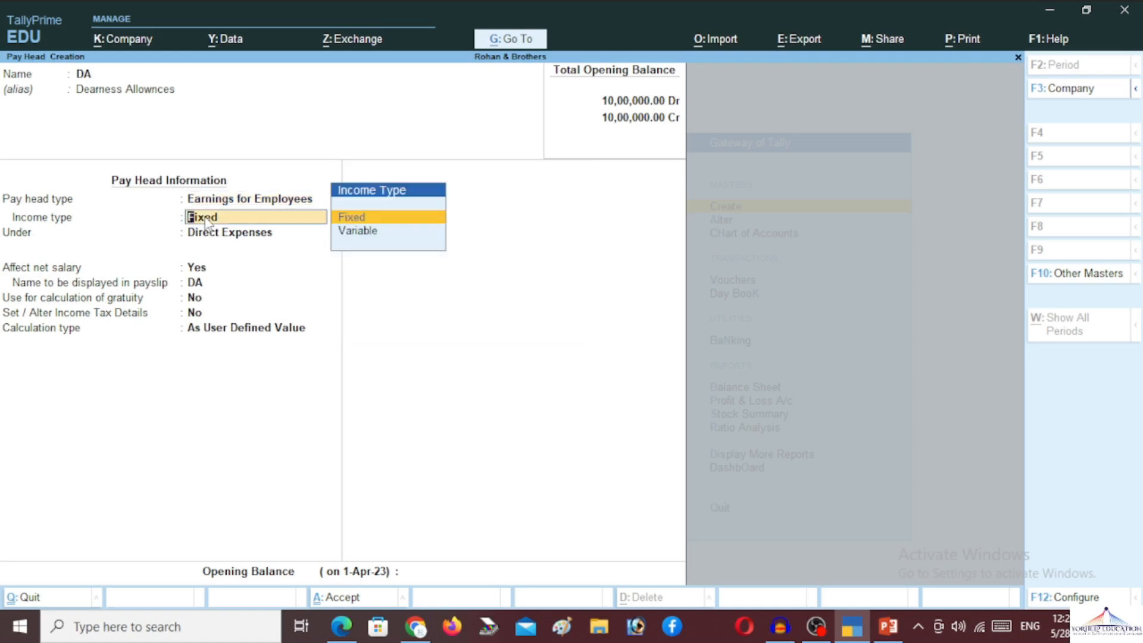
{"action": "key", "text": "Return"}
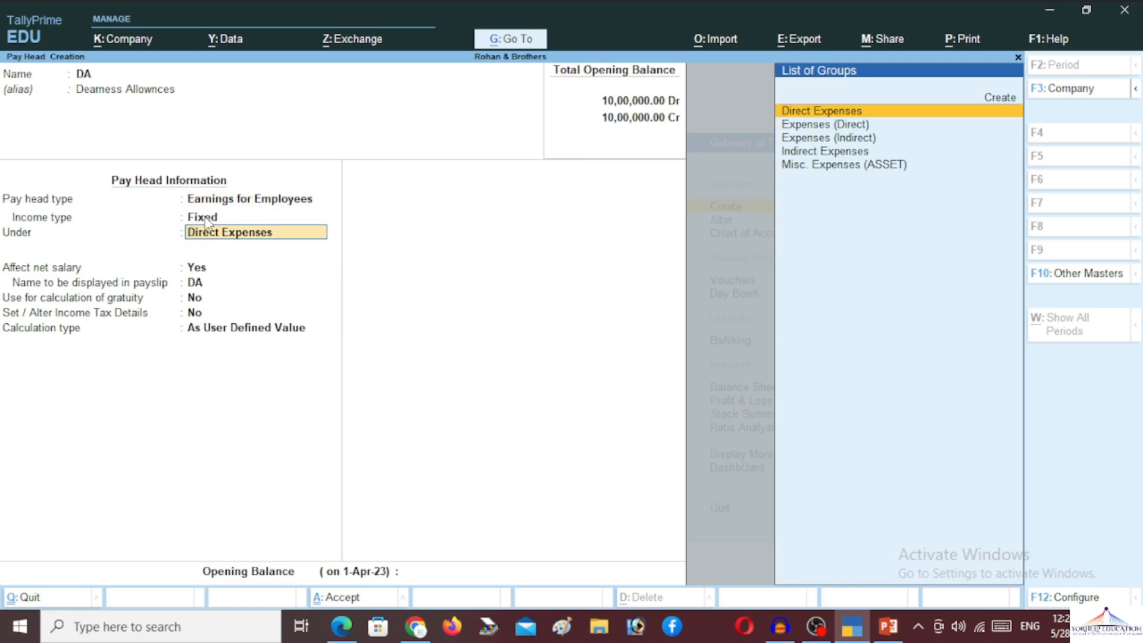
{"action": "type", "text": "ind"}
{"action": "key", "text": "Return"}
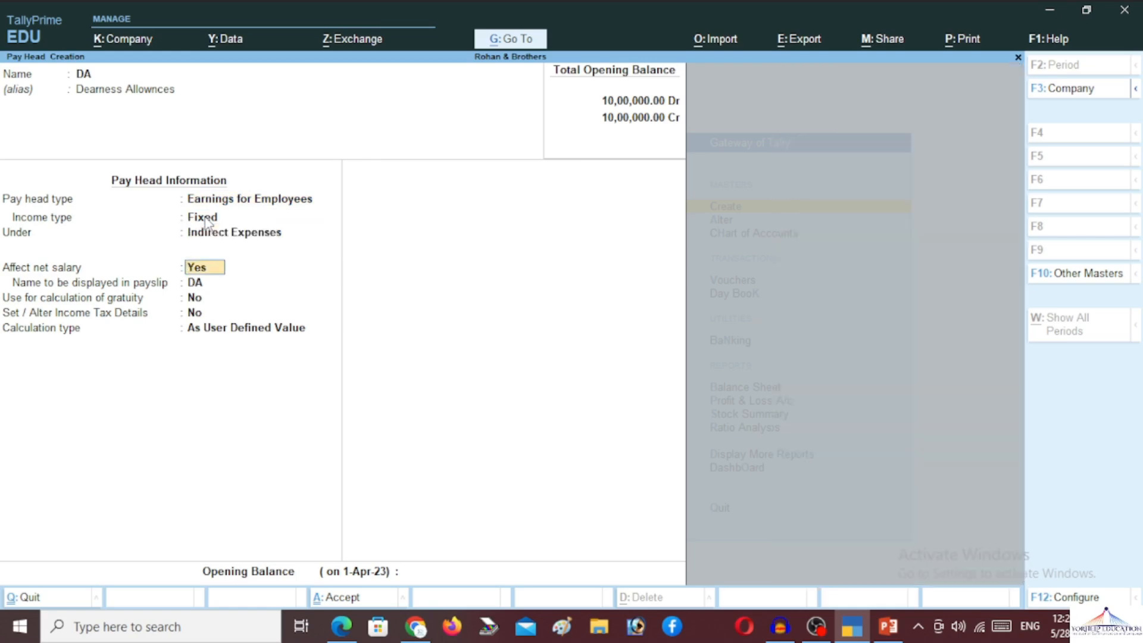
{"action": "key", "text": "Return"}
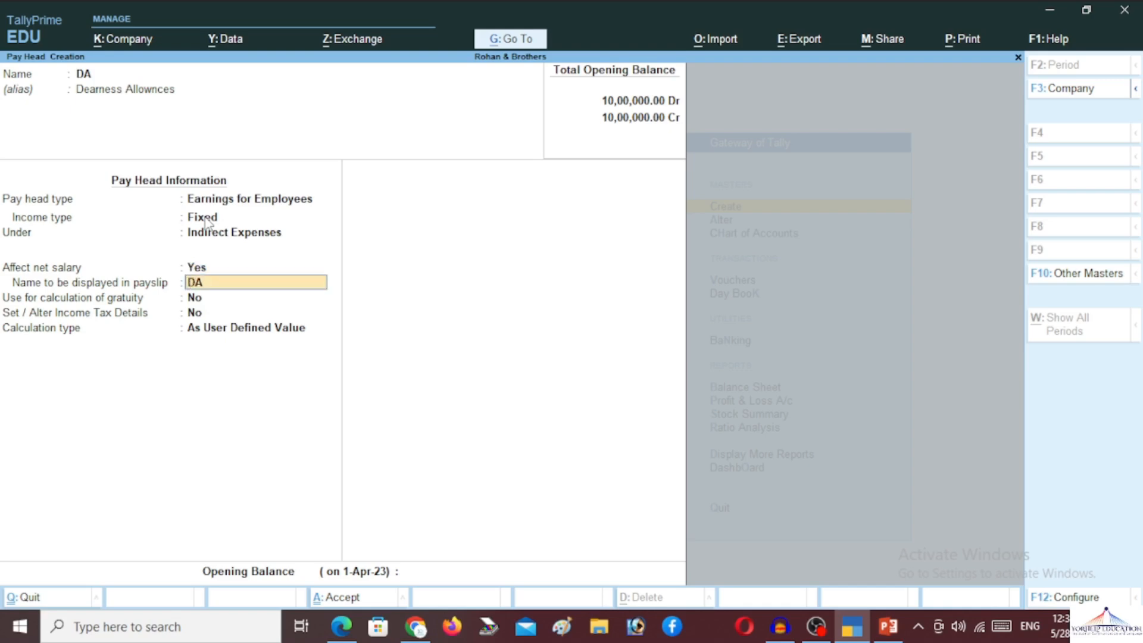
{"action": "key", "text": "Return"}
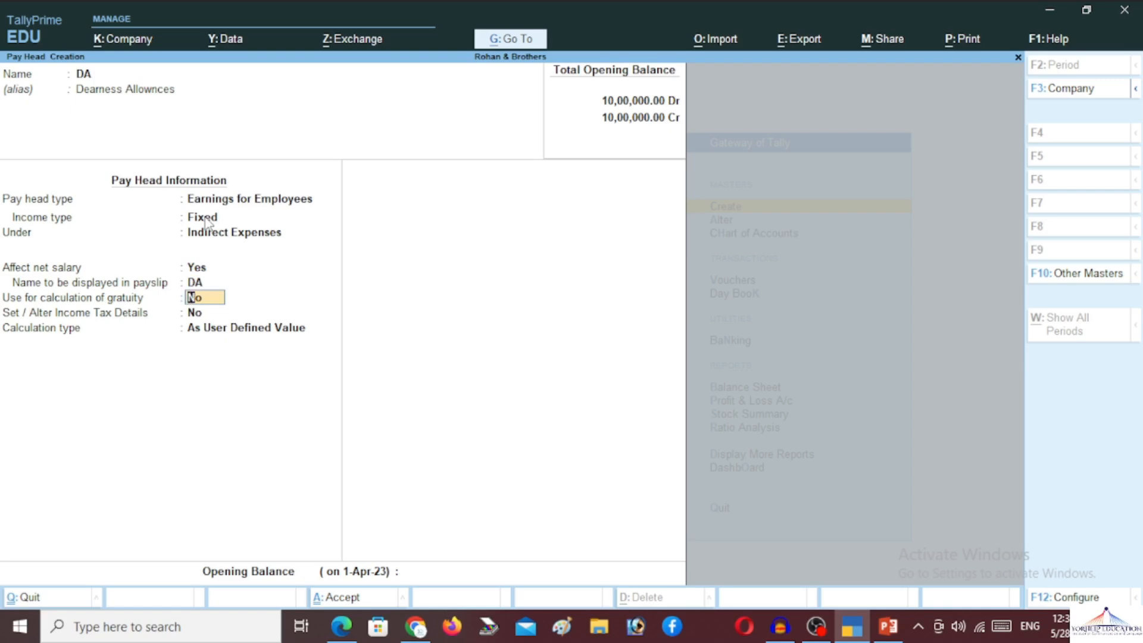
{"action": "type", "text": "n"}
{"action": "key", "text": "Return"}
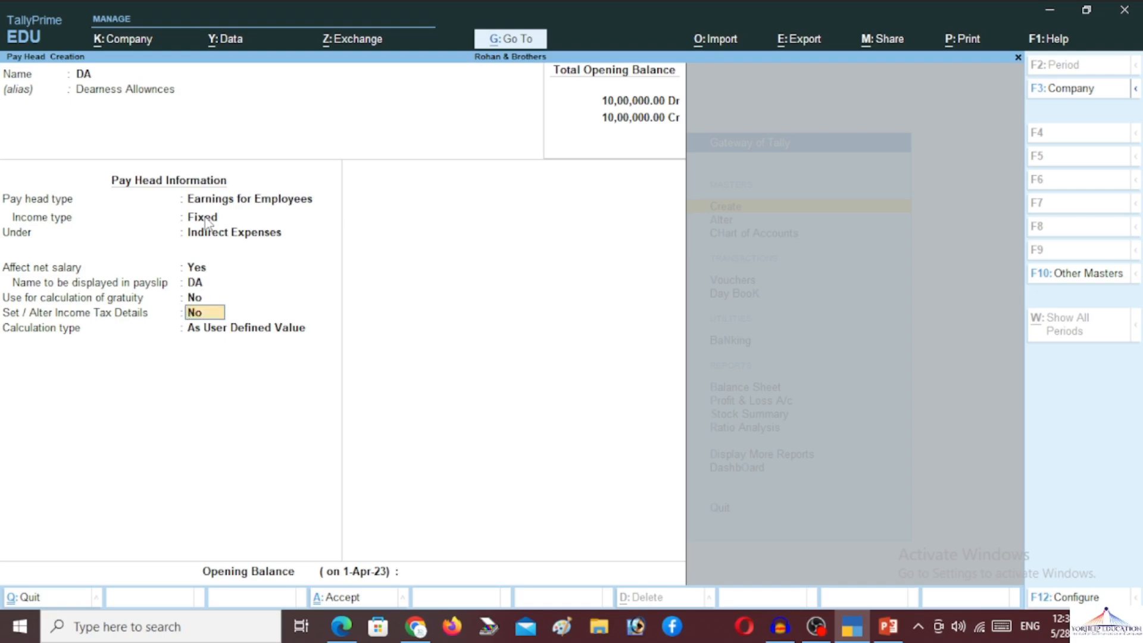
{"action": "key", "text": "Return"}
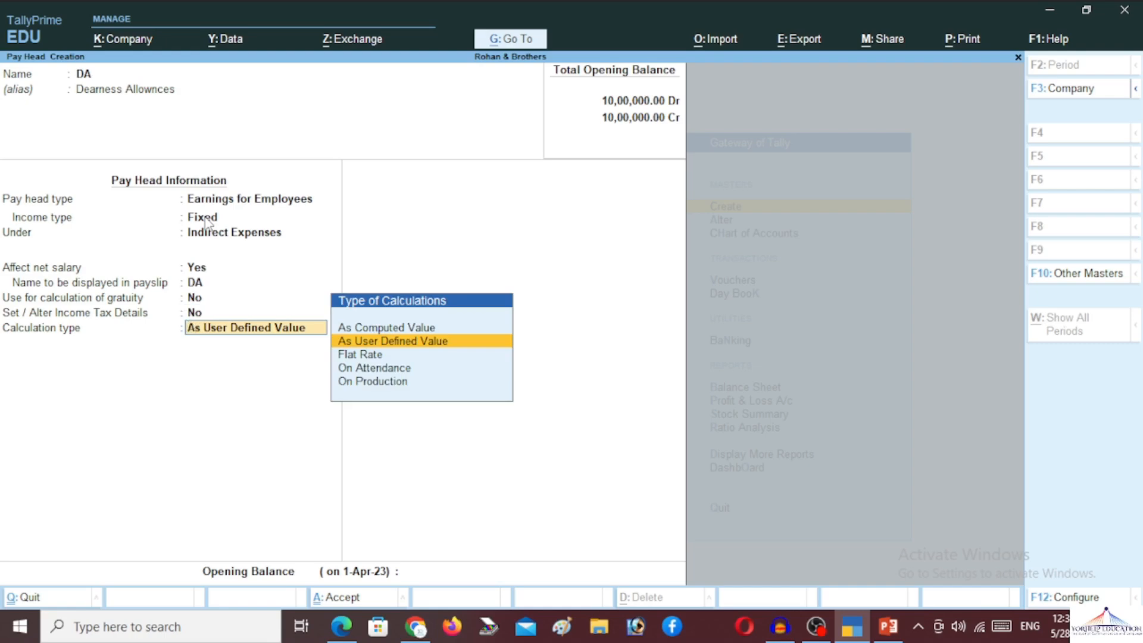
- Set DA to As Computed Value with Normal Rounding, on a specified formula of Basic Pay only
{"action": "key", "text": "Up"}
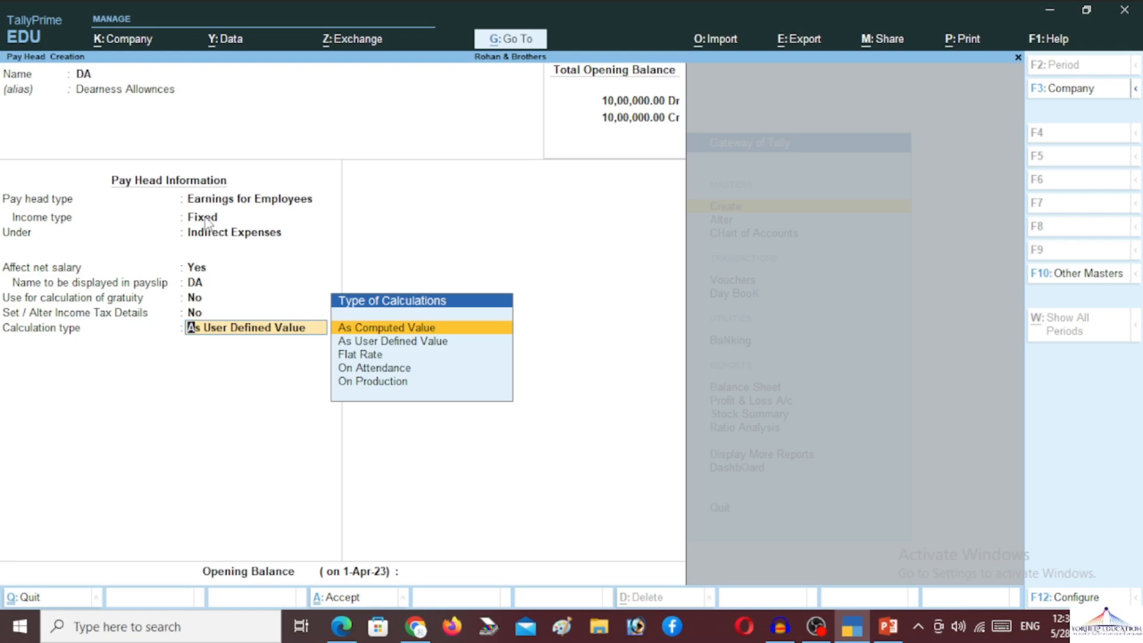
{"action": "key", "text": "Return"}
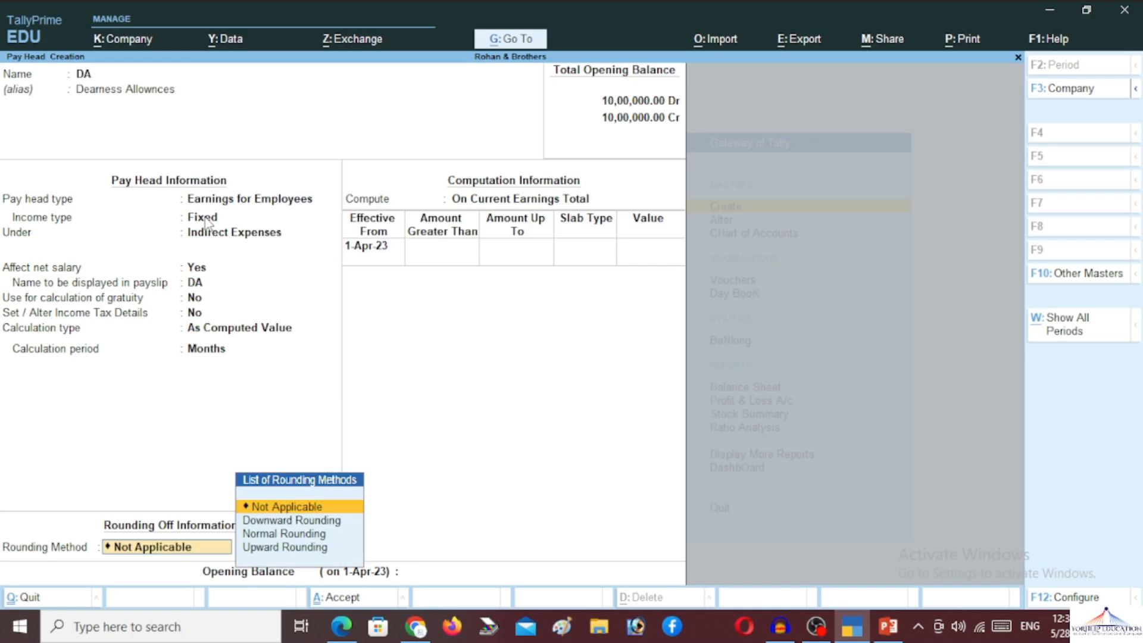
{"action": "key", "text": "Down"}
{"action": "key", "text": "Down"}
{"action": "key", "text": "Return"}
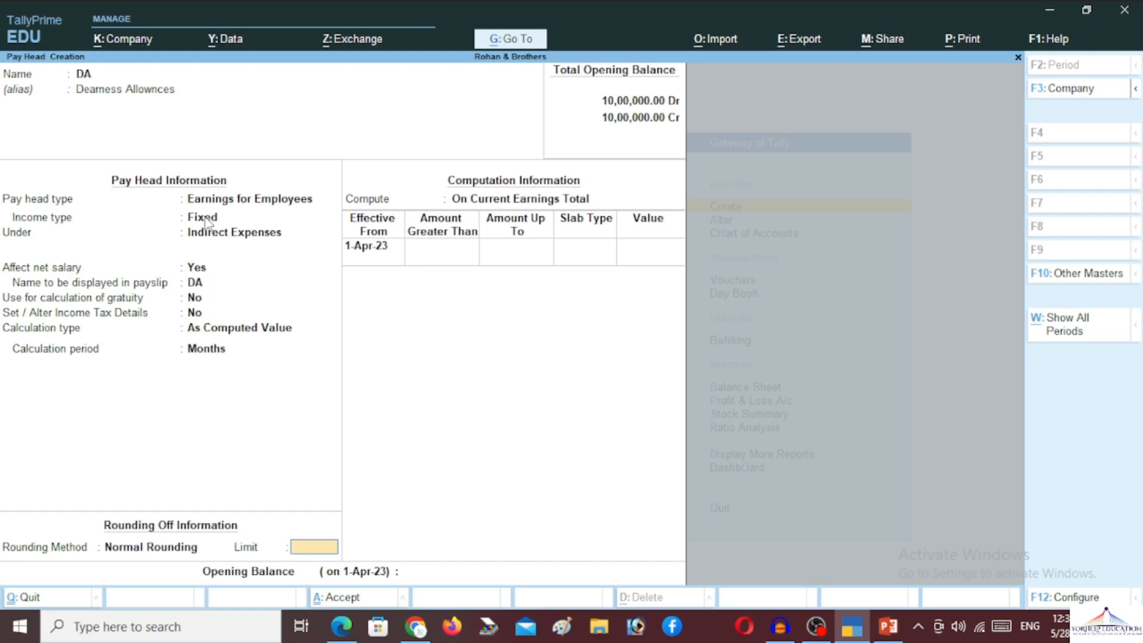
{"action": "key", "text": "Return"}
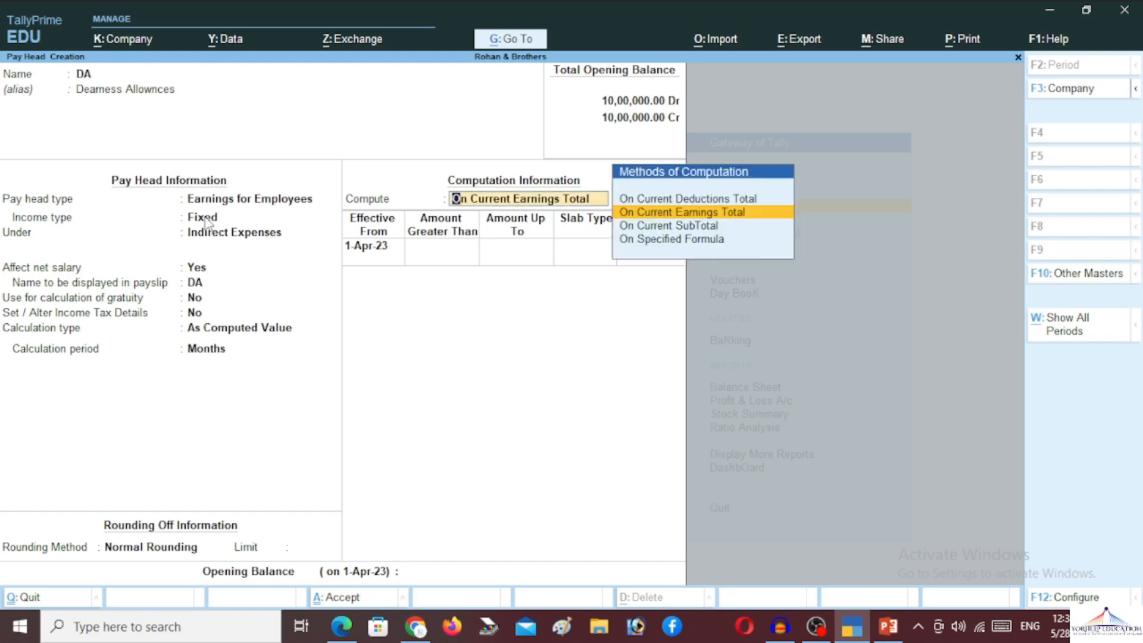
{"action": "key", "text": "Down"}
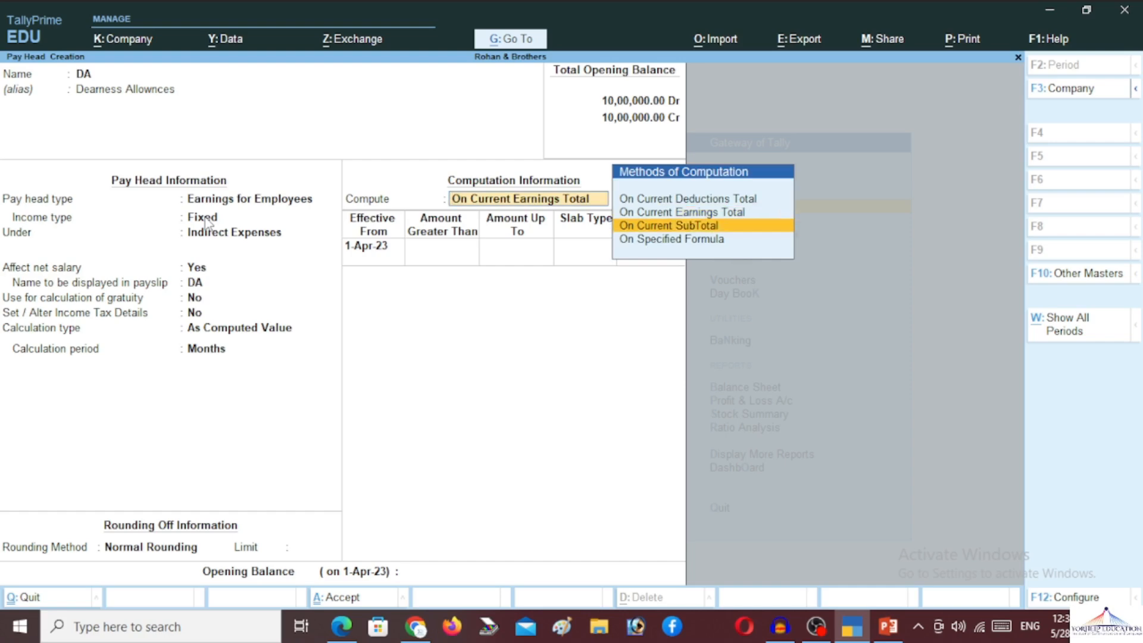
{"action": "key", "text": "Down"}
{"action": "key", "text": "Return"}
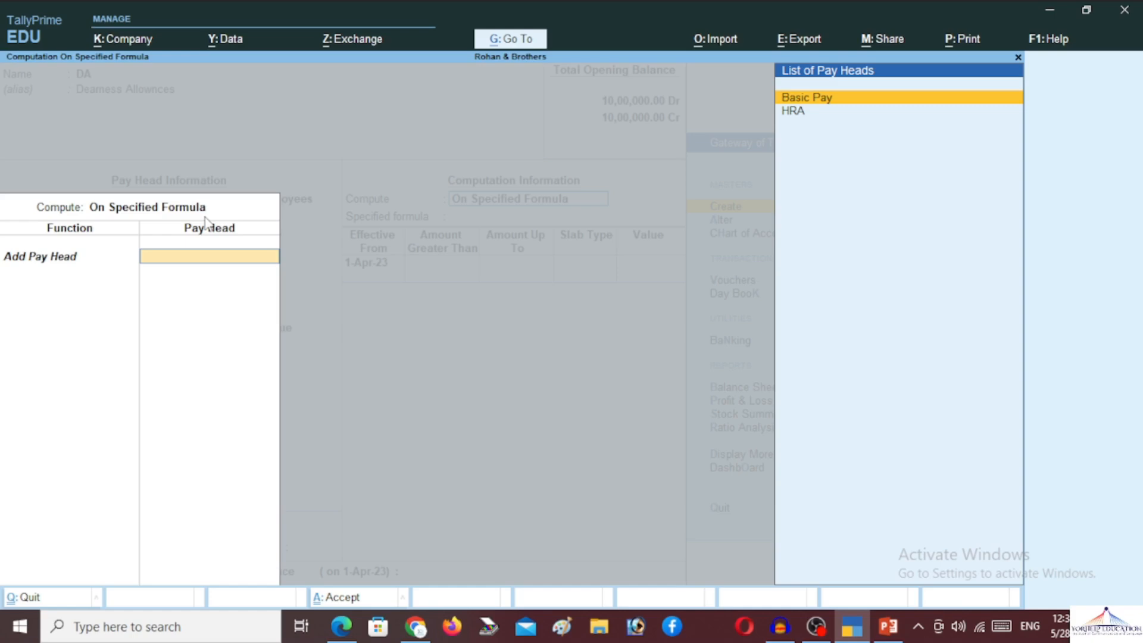
{"action": "key", "text": "Return"}
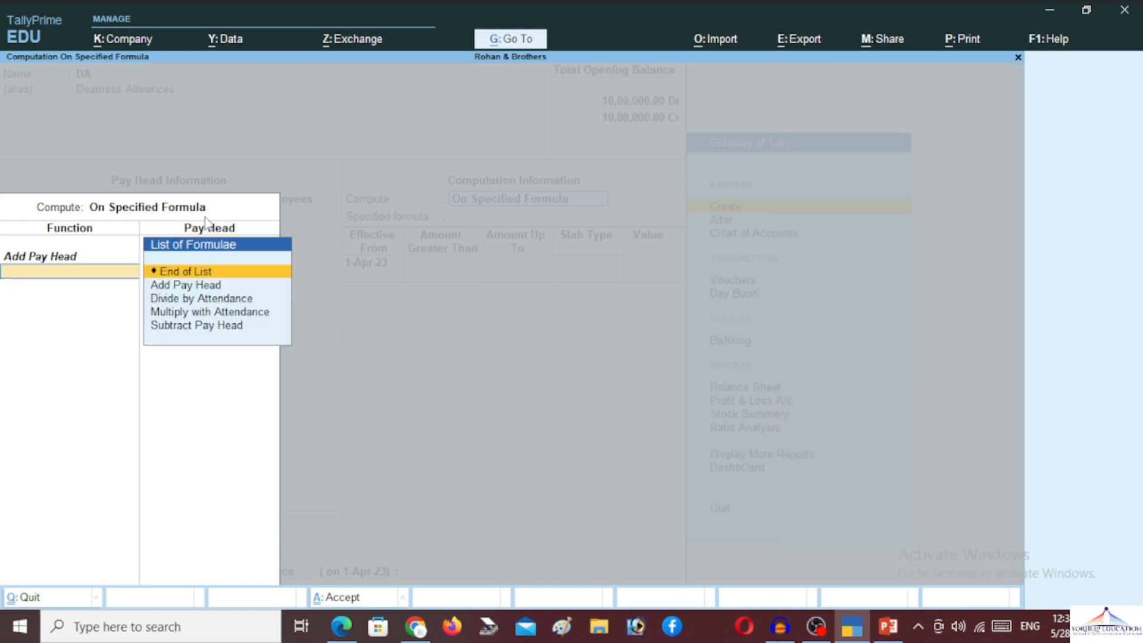
{"action": "key", "text": "Return"}
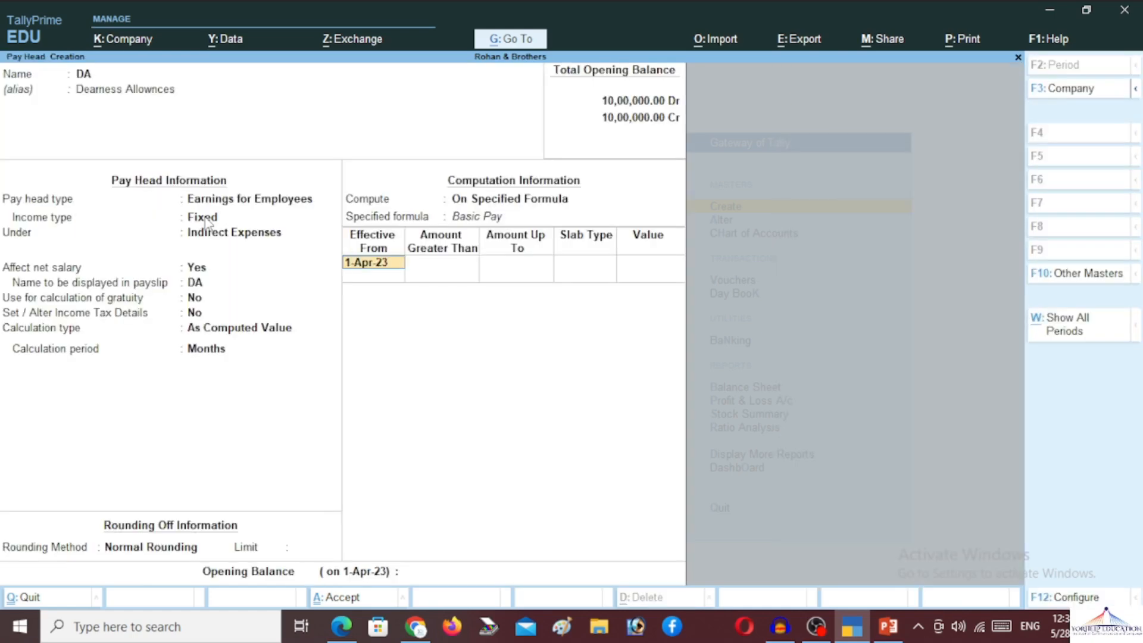
{"action": "key", "text": "Return"}
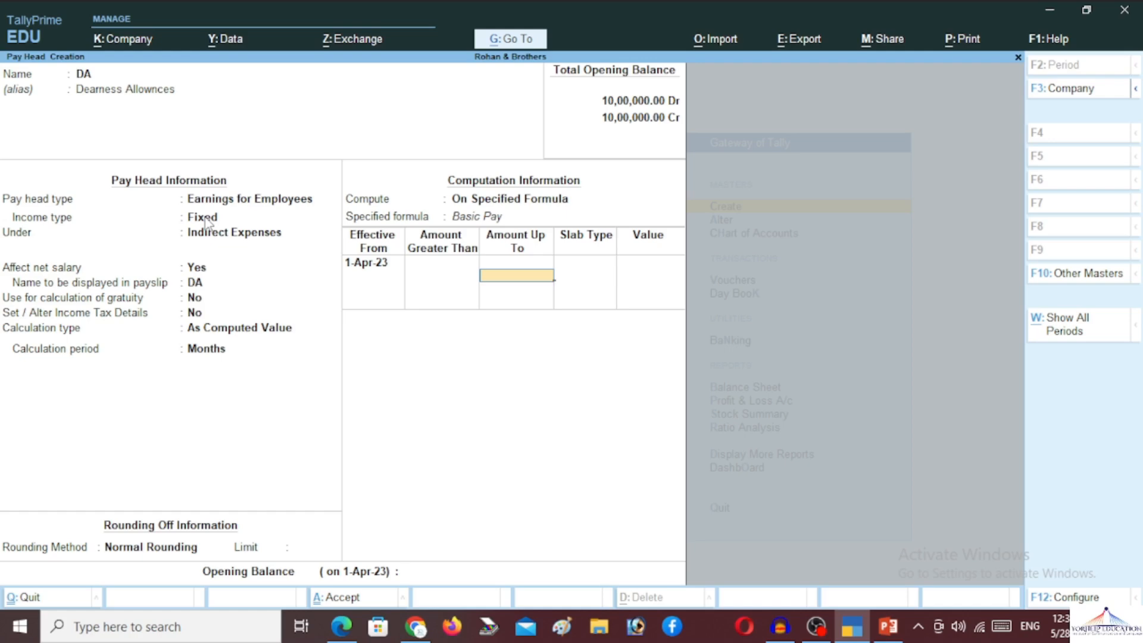
- Give DA a 36% percentage slab on Basic Pay and save the pay head
{"action": "key", "text": "Return"}
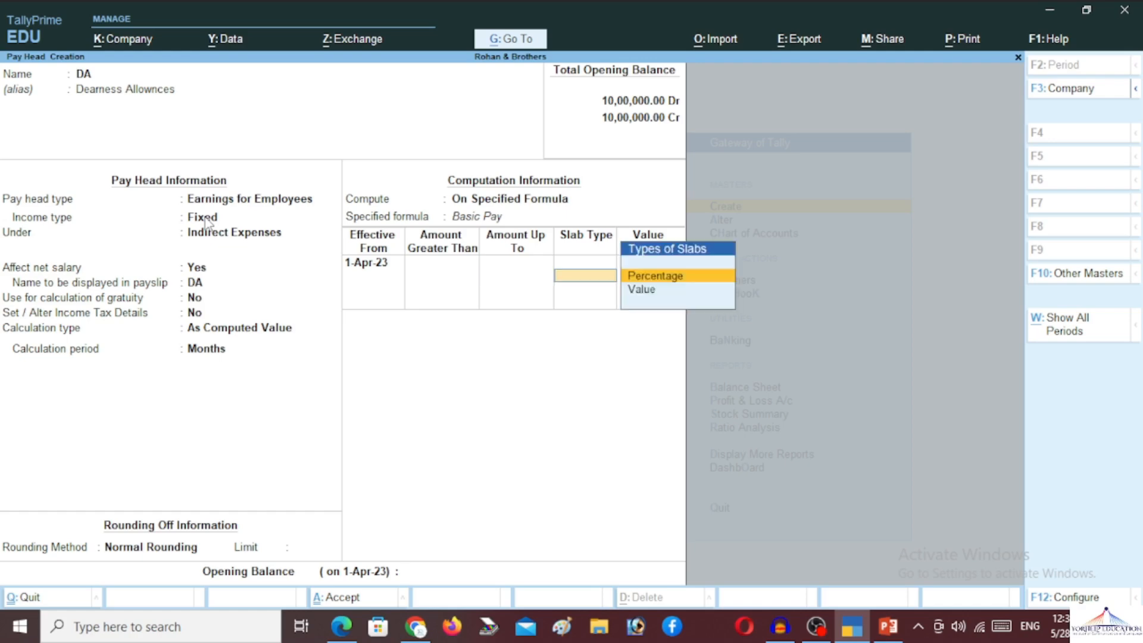
{"action": "key", "text": "Return"}
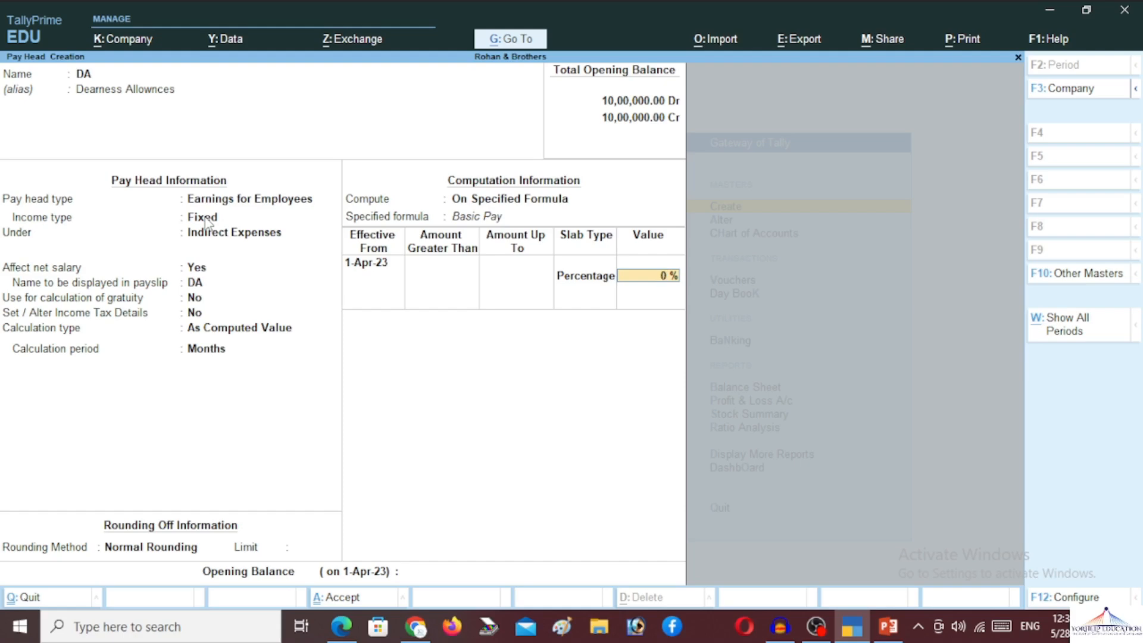
{"action": "type", "text": "36"}
{"action": "key", "text": "Return"}
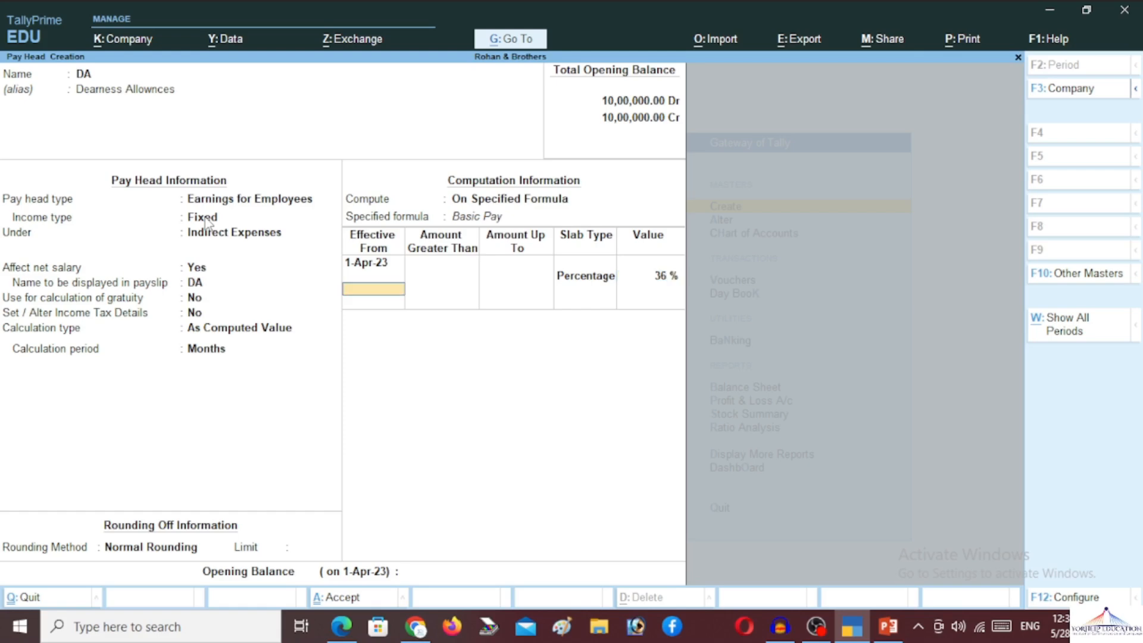
{"action": "key", "text": "Return"}
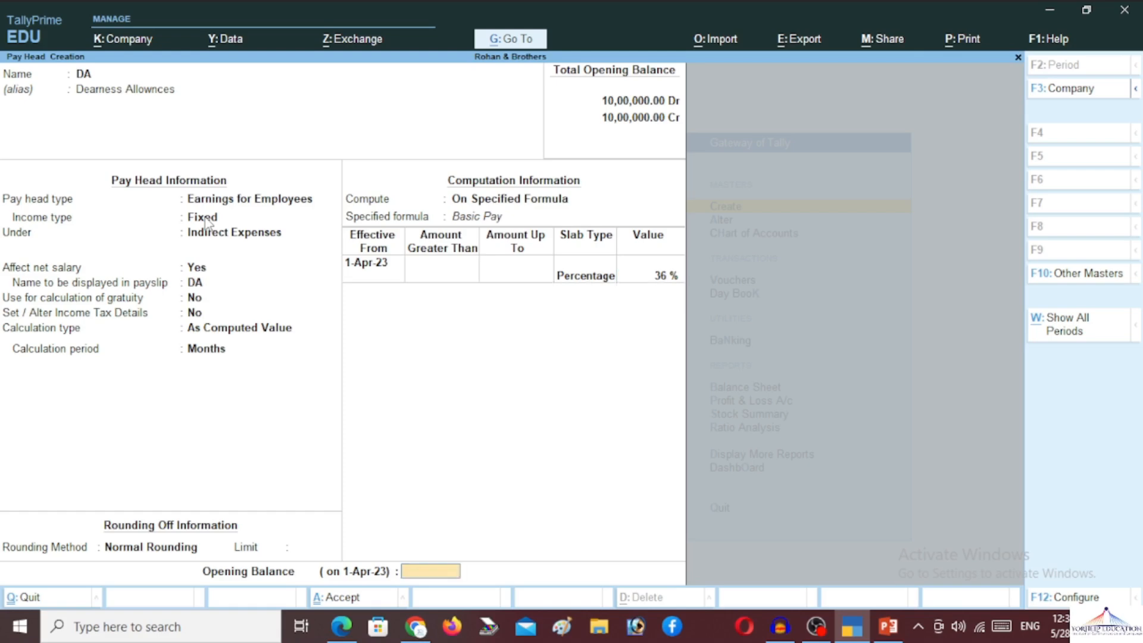
{"action": "key", "text": "Return"}
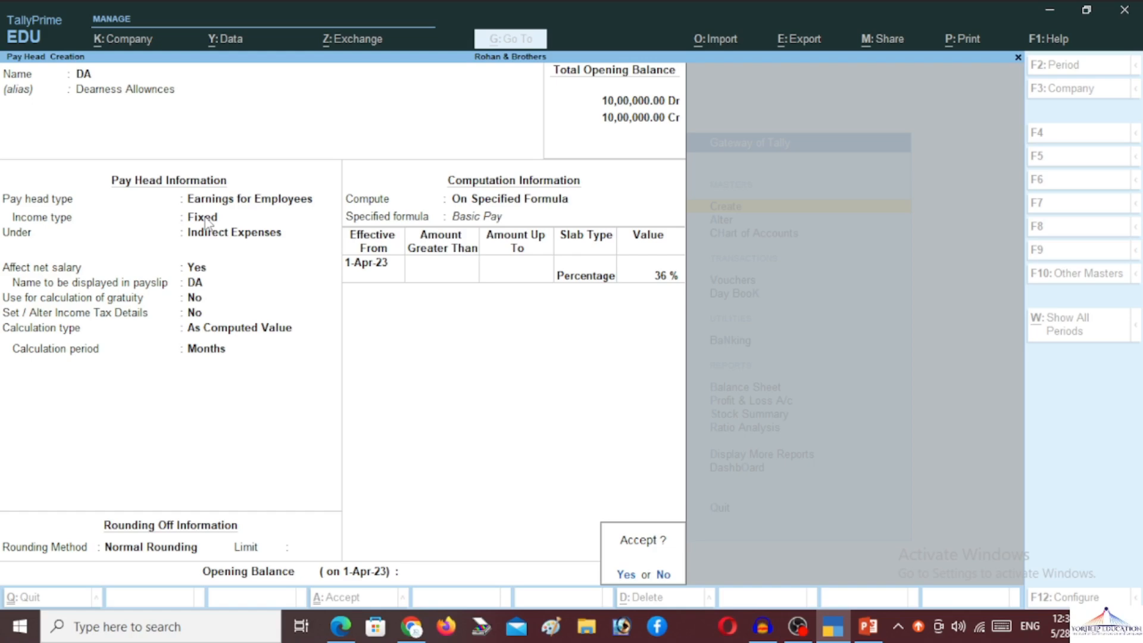
{"action": "key", "text": "y"}
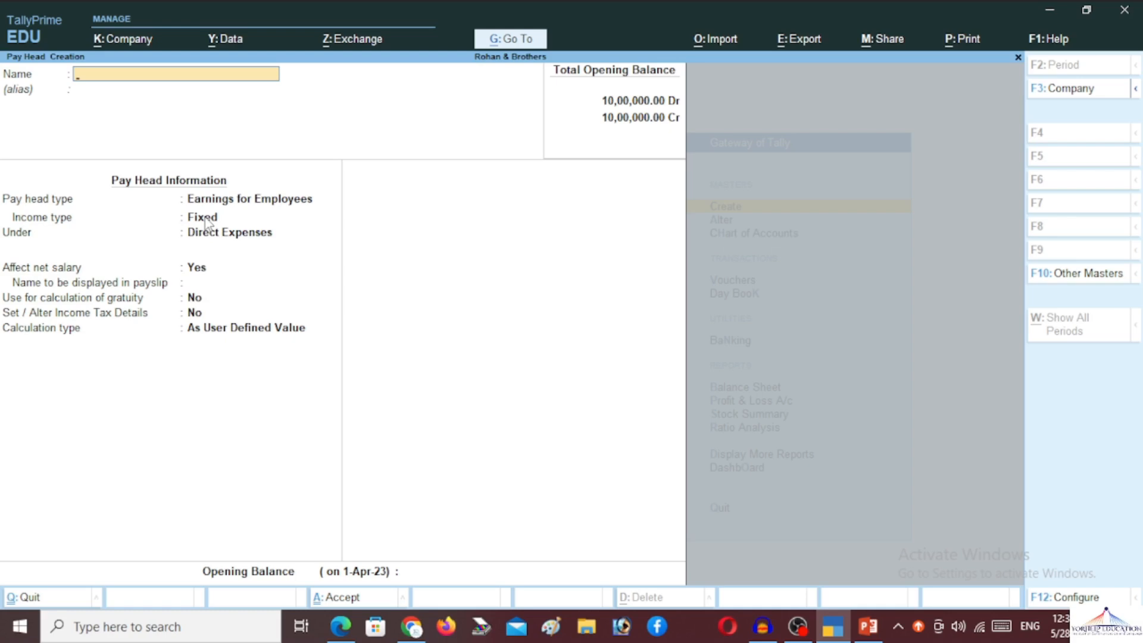
- Create pay head 'TA (Transport Allownces)' as a fixed employee earning under Indirect Expenses, affecting net salary
{"action": "type", "text": "TA"}
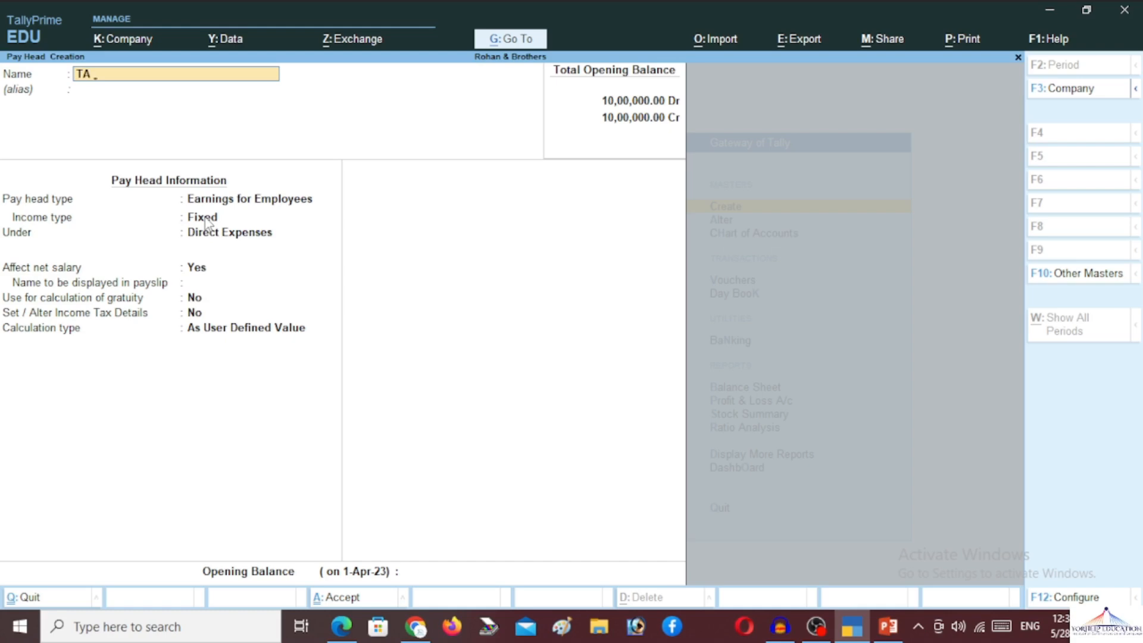
{"action": "type", "text": "(Transport Allownces"}
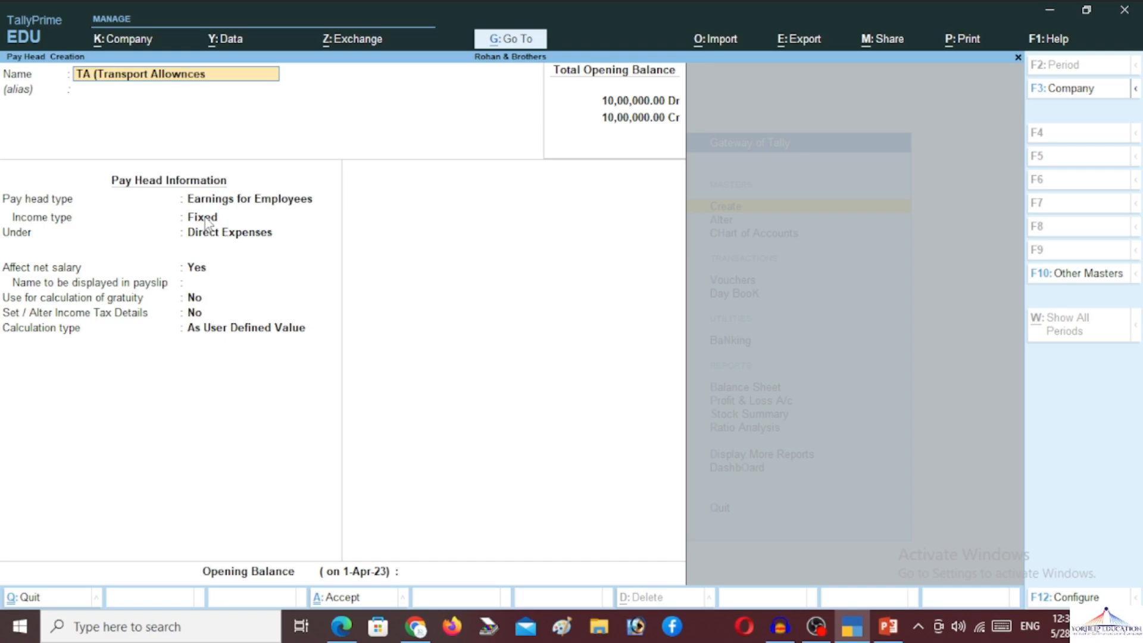
{"action": "type", "text": ")"}
{"action": "key", "text": "Return"}
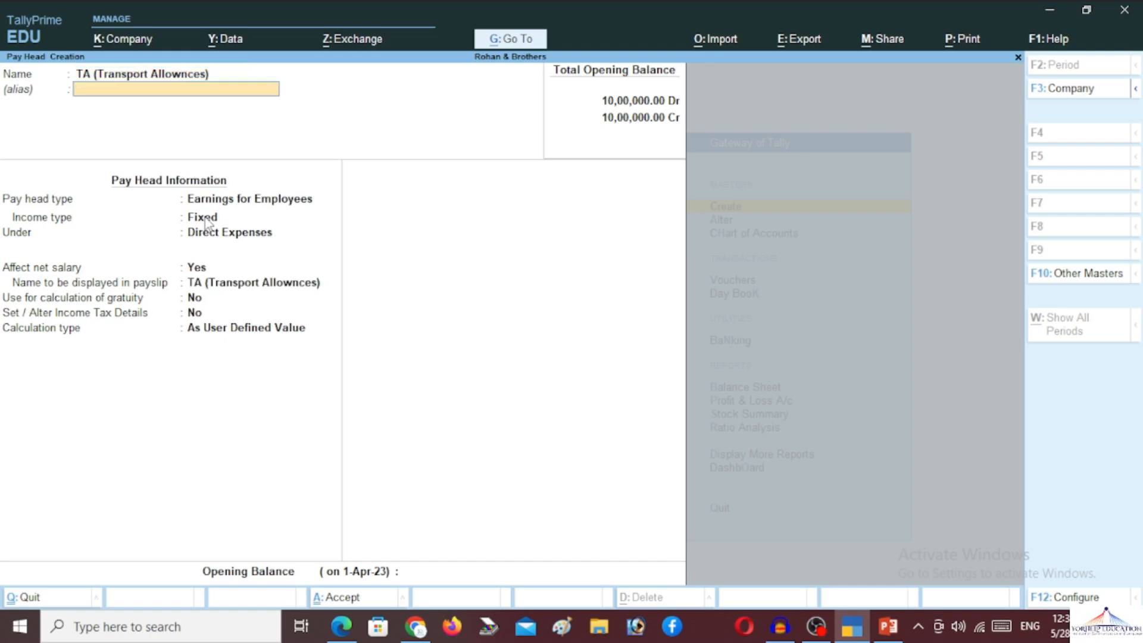
{"action": "key", "text": "Return"}
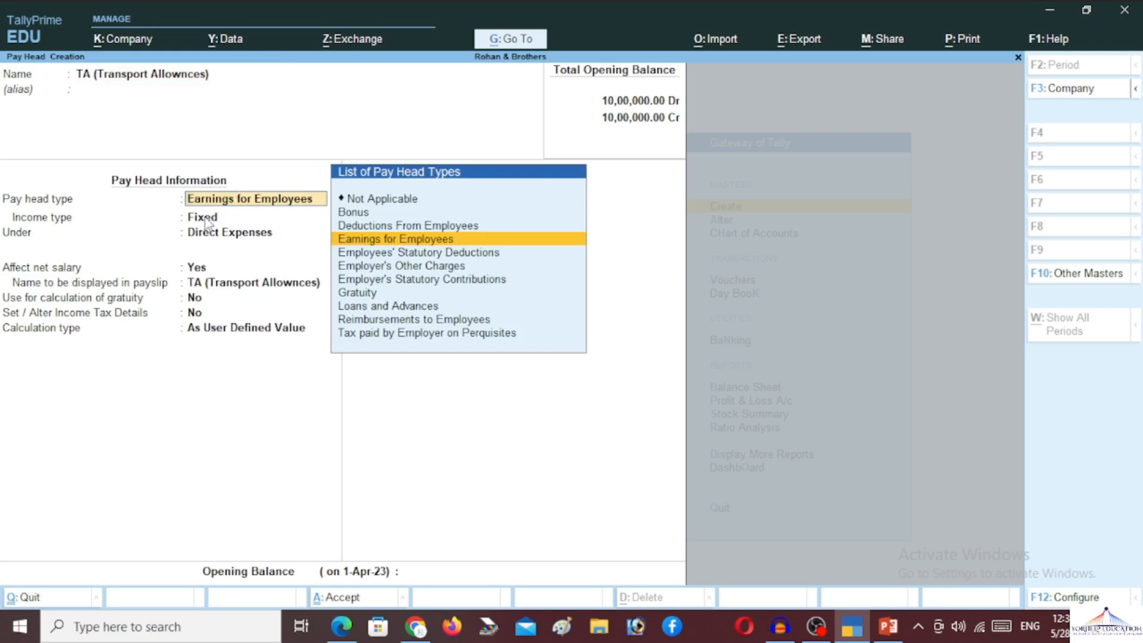
{"action": "key", "text": "Return"}
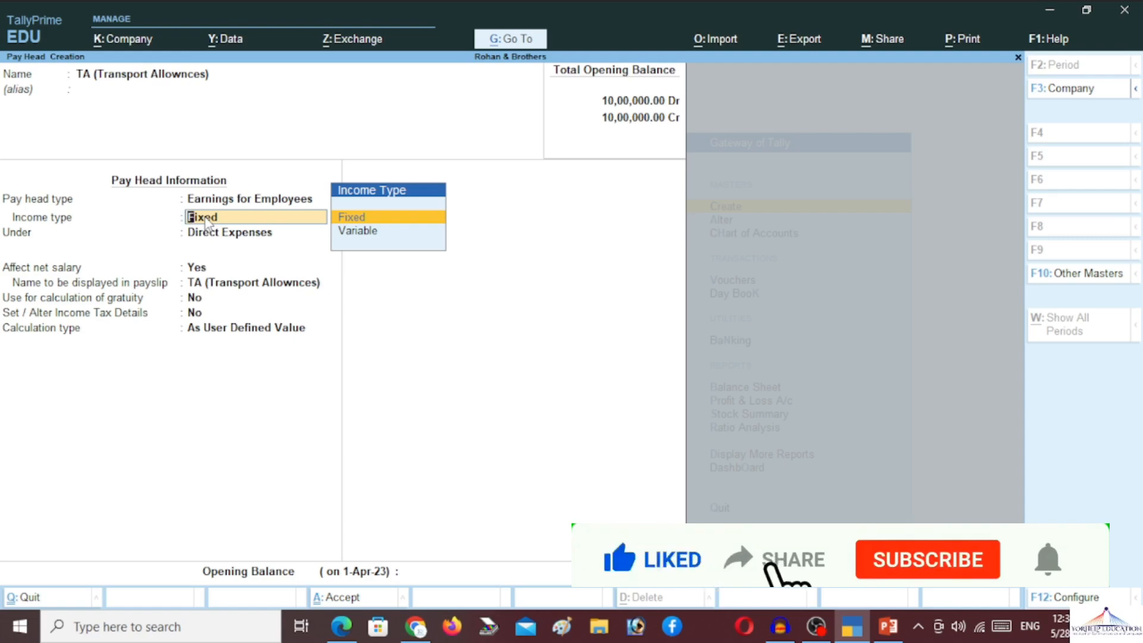
{"action": "key", "text": "Return"}
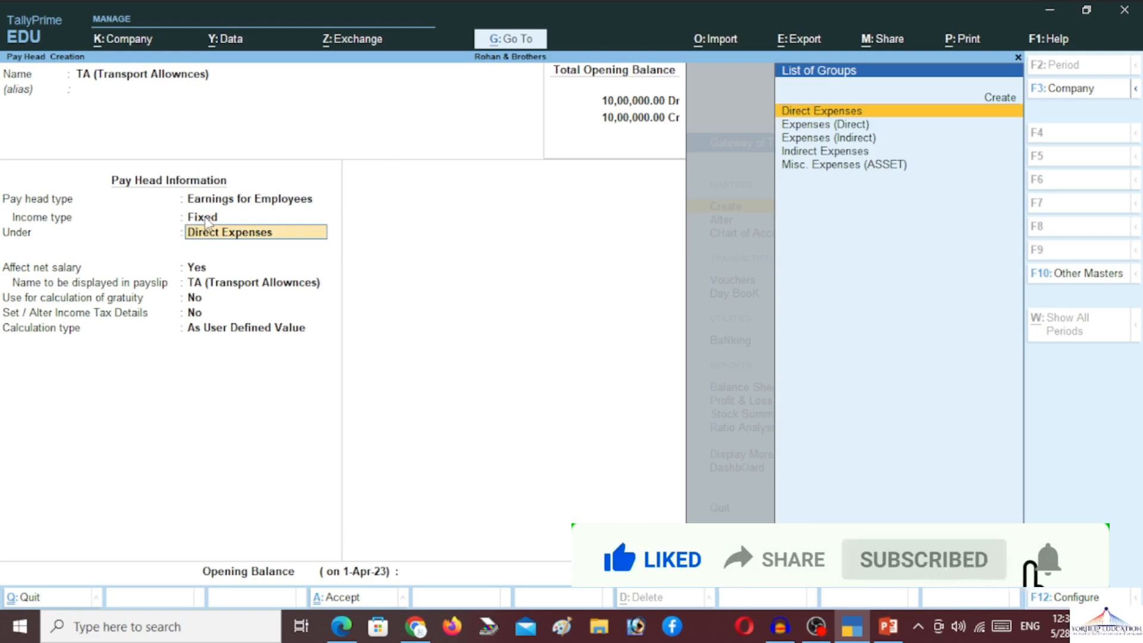
{"action": "key", "text": "Down"}
{"action": "key", "text": "Down"}
{"action": "key", "text": "Down"}
{"action": "key", "text": "Return"}
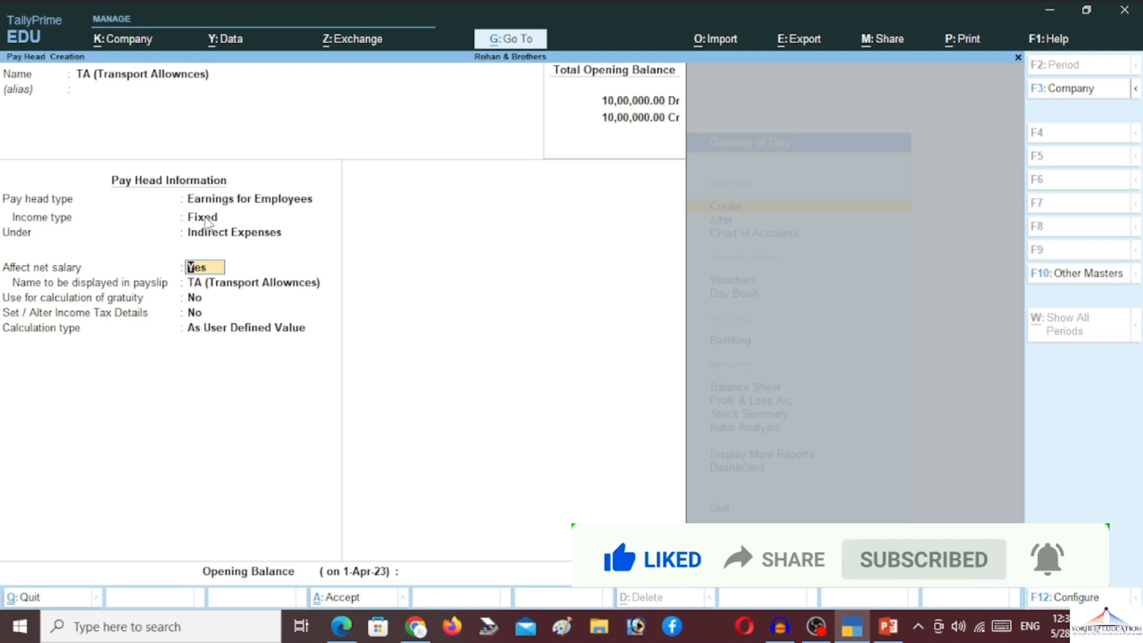
{"action": "key", "text": "Return"}
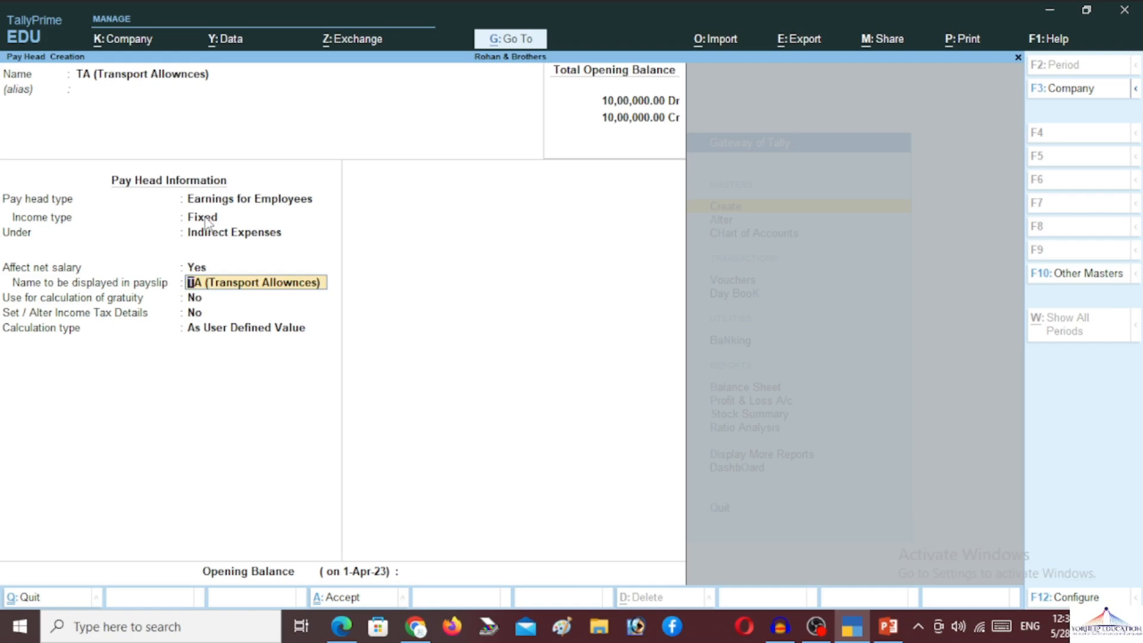
- Change the payslip name to T.A., leaving gratuity and income-tax details at No
{"action": "key", "text": "Right"}
{"action": "key", "text": "Delete"}
{"action": "key", "text": "Delete"}
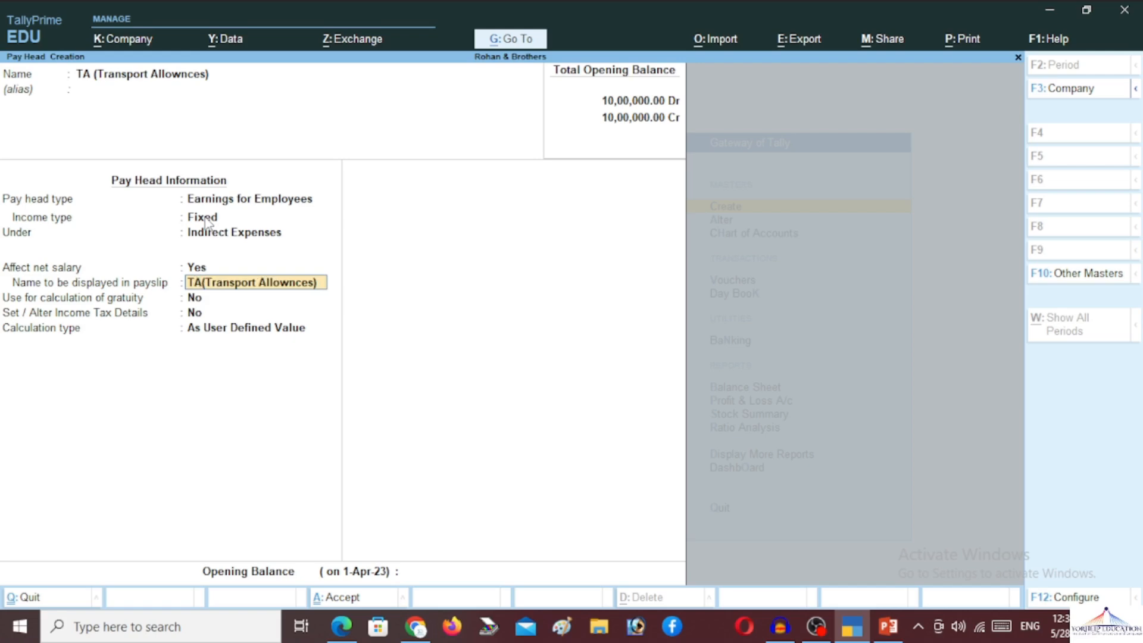
{"action": "key", "text": "Delete"}
{"action": "key", "text": "Delete"}
{"action": "key", "text": "Delete"}
{"action": "key", "text": "Delete"}
{"action": "key", "text": "Delete"}
{"action": "key", "text": "Delete"}
{"action": "key", "text": "Delete"}
{"action": "key", "text": "Delete"}
{"action": "key", "text": "Delete"}
{"action": "key", "text": "Delete"}
{"action": "key", "text": "Delete"}
{"action": "key", "text": "Delete"}
{"action": "key", "text": "Delete"}
{"action": "key", "text": "Delete"}
{"action": "key", "text": "Delete"}
{"action": "key", "text": "Delete"}
{"action": "key", "text": "Delete"}
{"action": "key", "text": "Delete"}
{"action": "key", "text": "Delete"}
{"action": "key", "text": "Delete"}
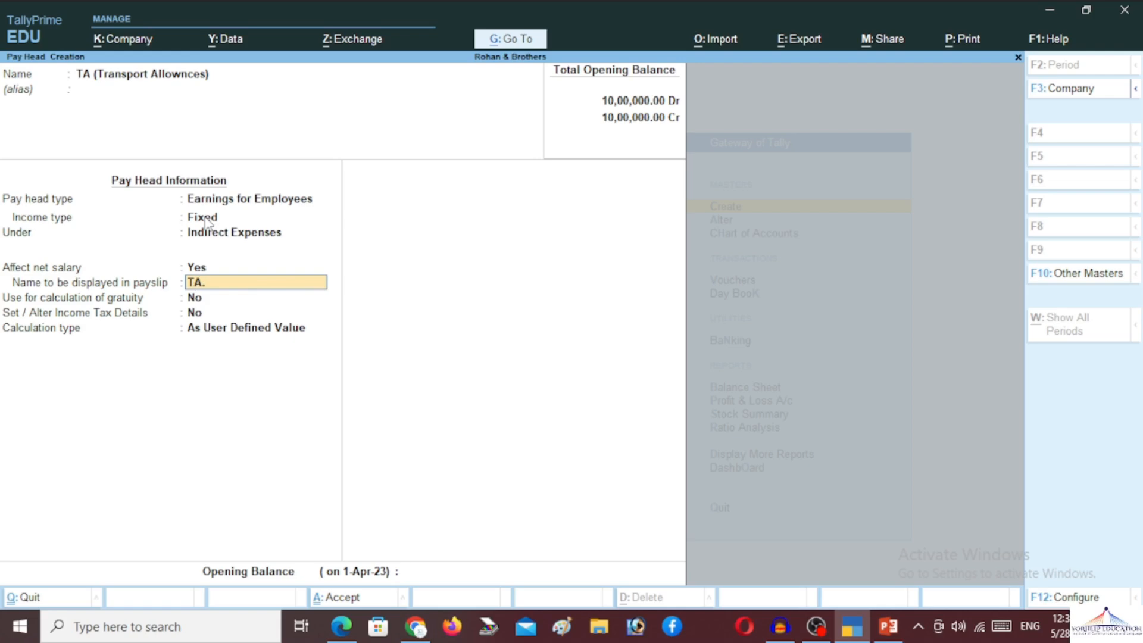
{"action": "key", "text": "Home"}
{"action": "type", "text": "."}
{"action": "key", "text": "BackSpace"}
{"action": "key", "text": "Right"}
{"action": "type", "text": "."}
{"action": "key", "text": "Return"}
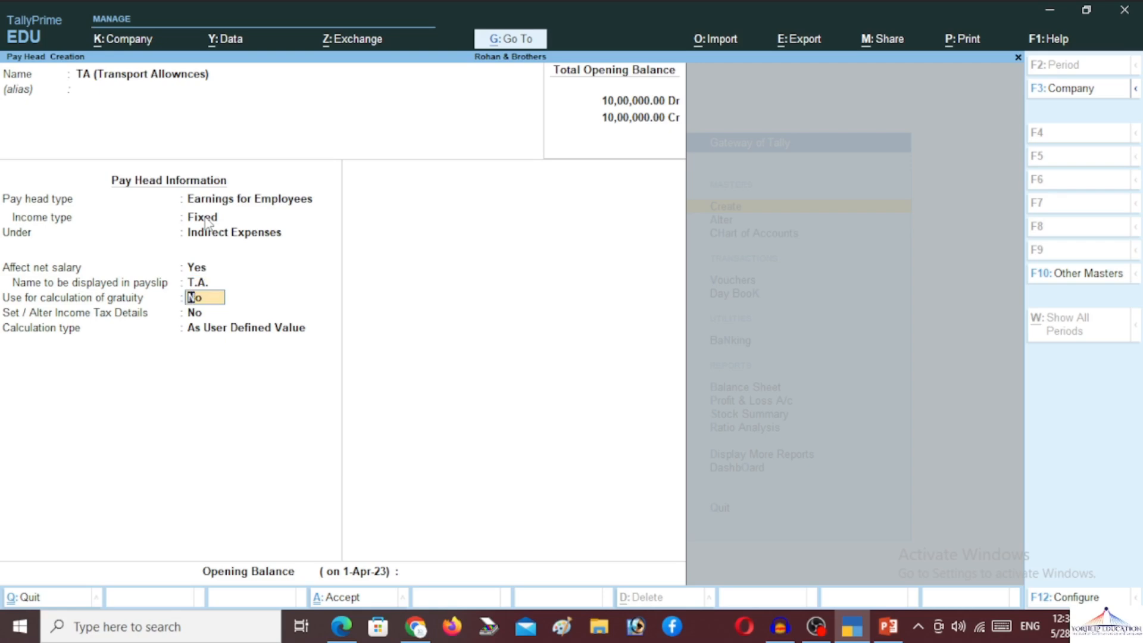
{"action": "key", "text": "Return"}
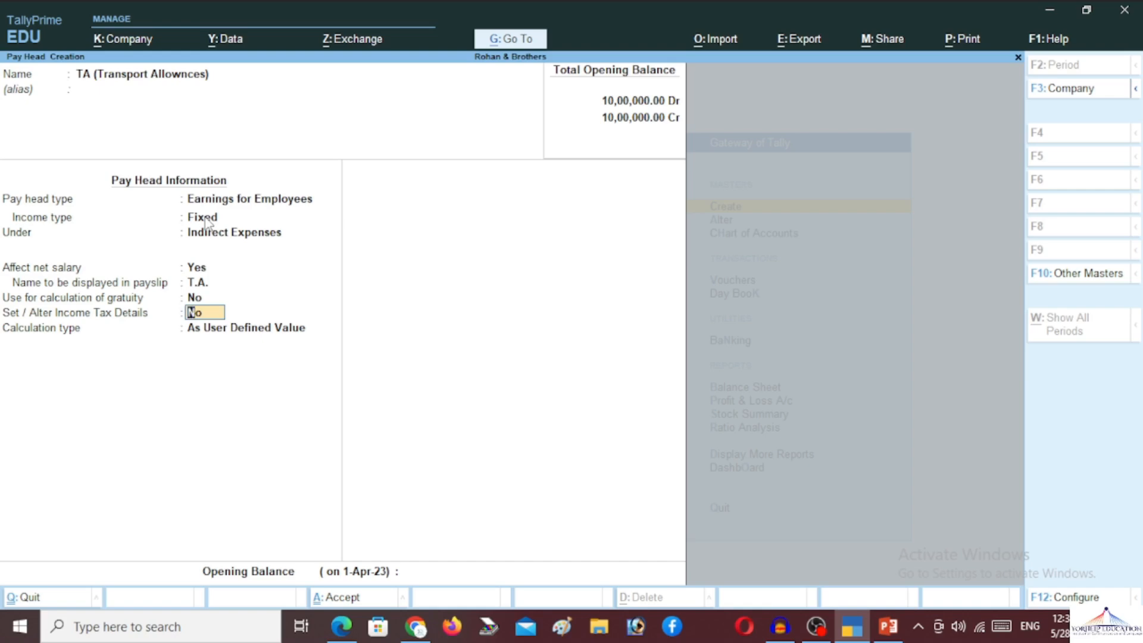
{"action": "key", "text": "Return"}
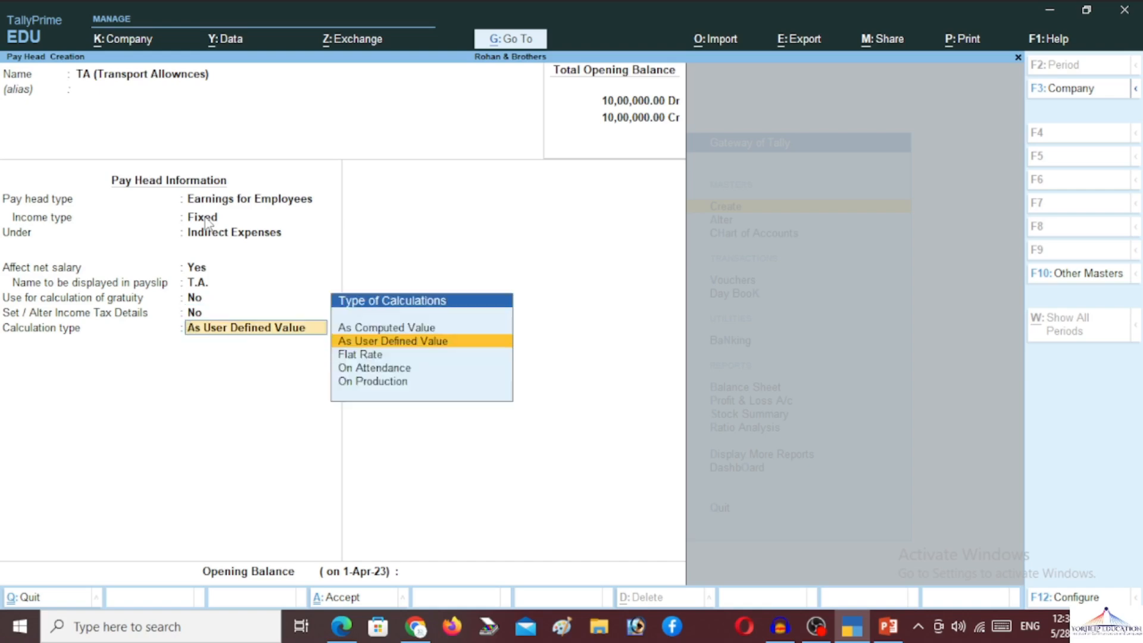
- Set TA to As Computed Value with Normal Rounding, on a specified formula of Basic Pay only
{"action": "key", "text": "Up"}
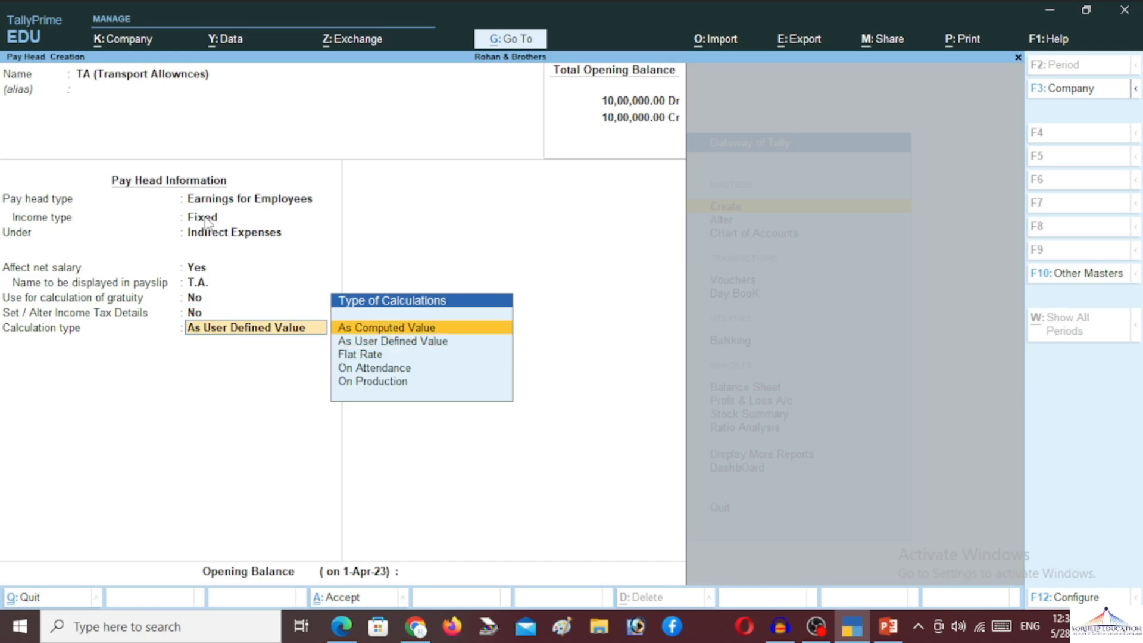
{"action": "key", "text": "Return"}
{"action": "key", "text": "Return"}
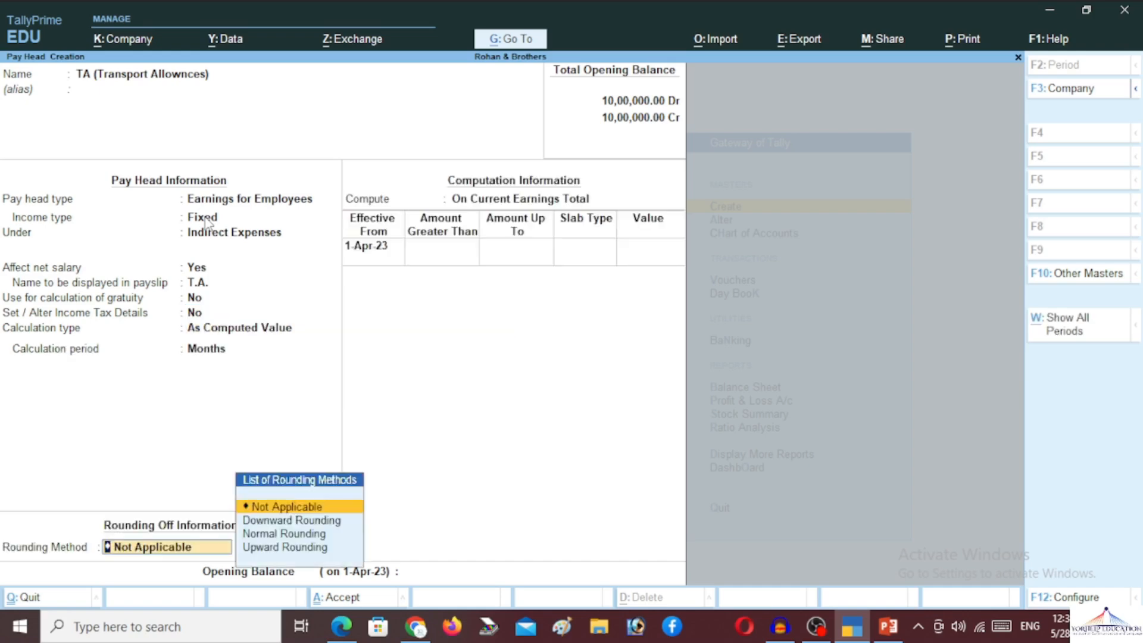
{"action": "key", "text": "Down"}
{"action": "key", "text": "Down"}
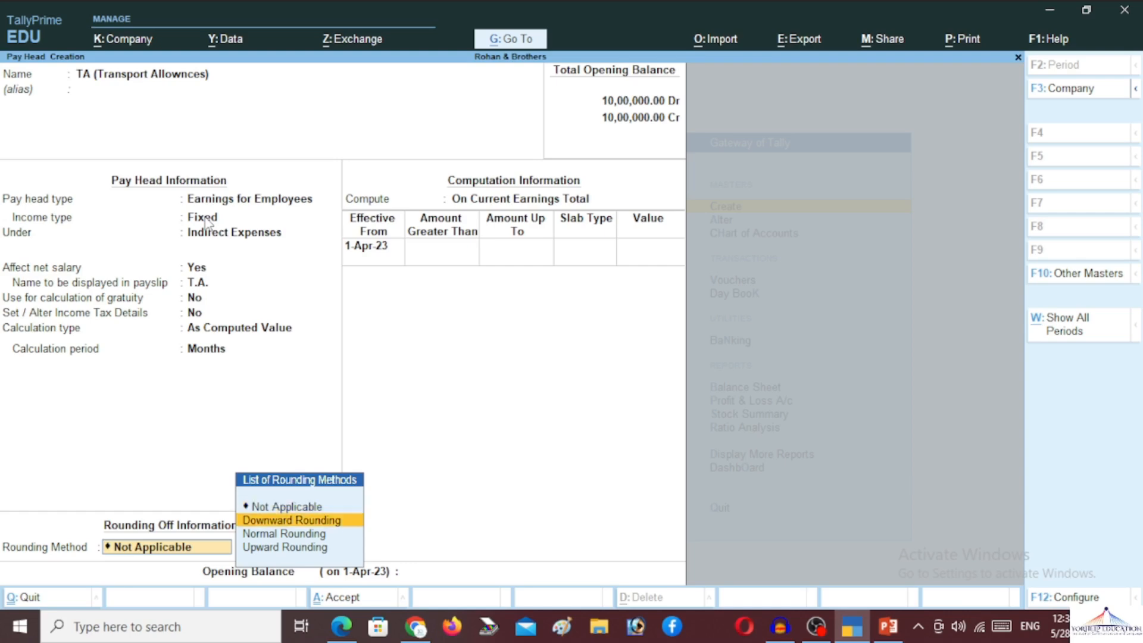
{"action": "key", "text": "Return"}
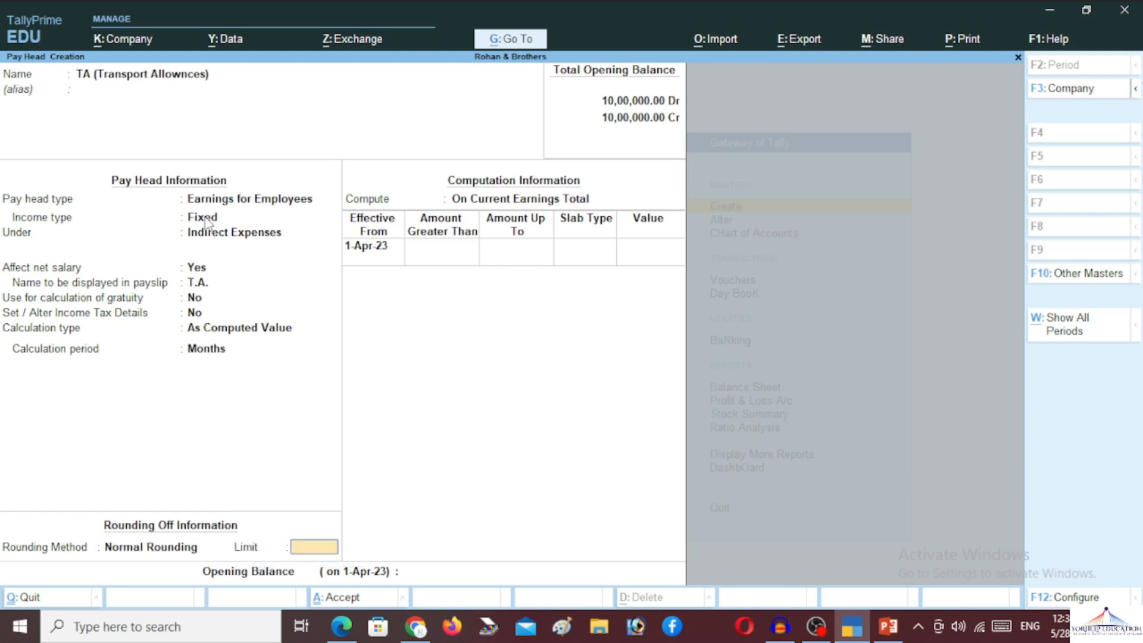
{"action": "key", "text": "Return"}
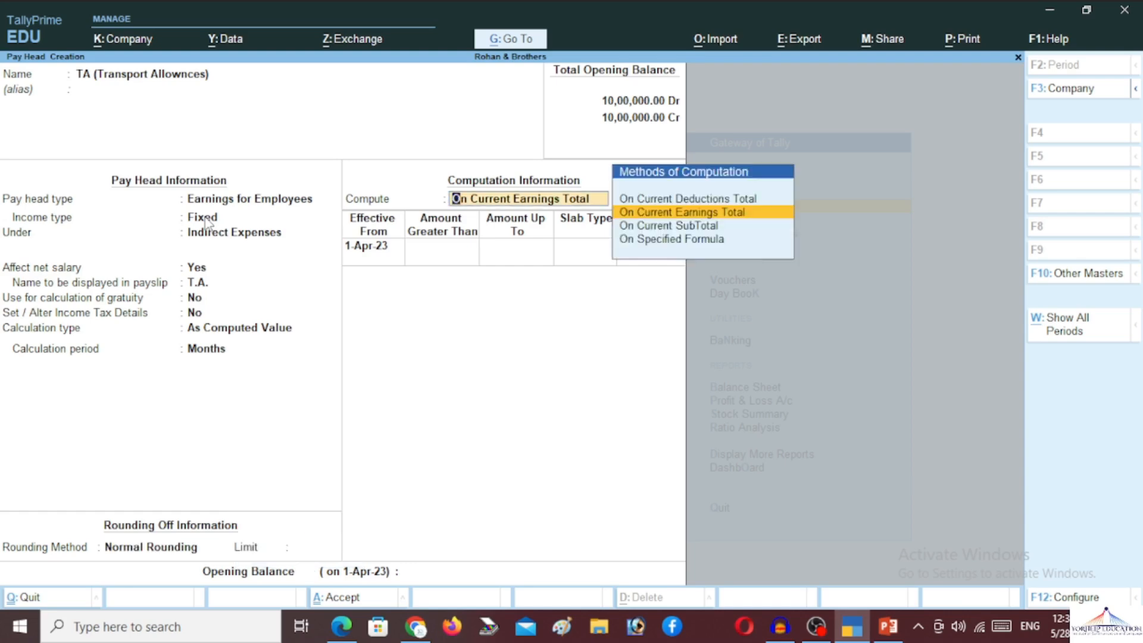
{"action": "key", "text": "Down"}
{"action": "key", "text": "Down"}
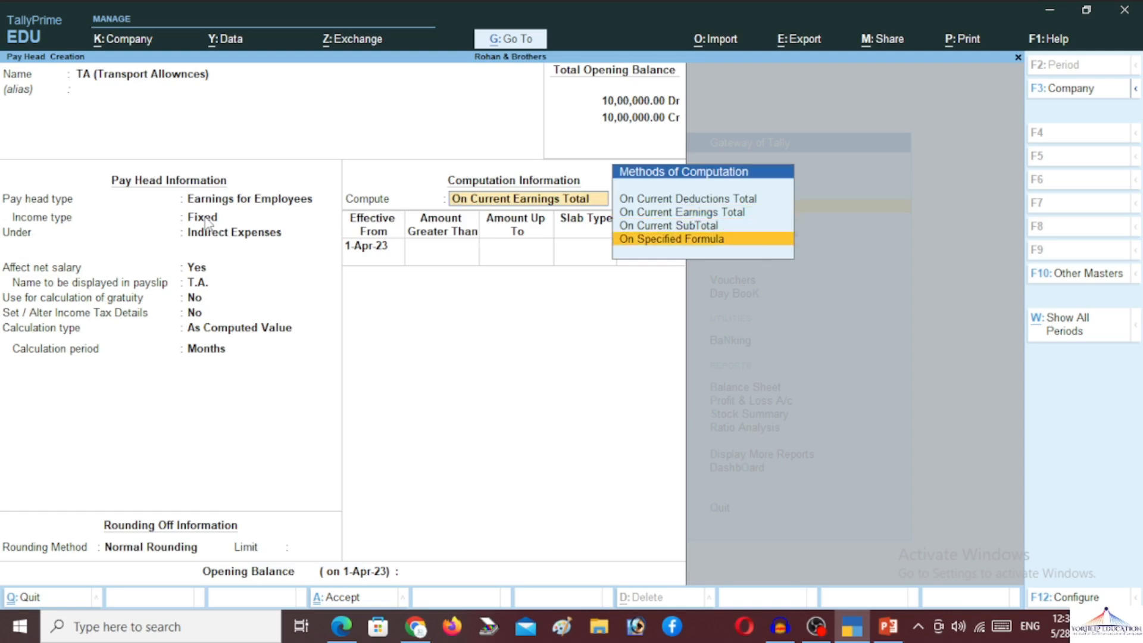
{"action": "key", "text": "Return"}
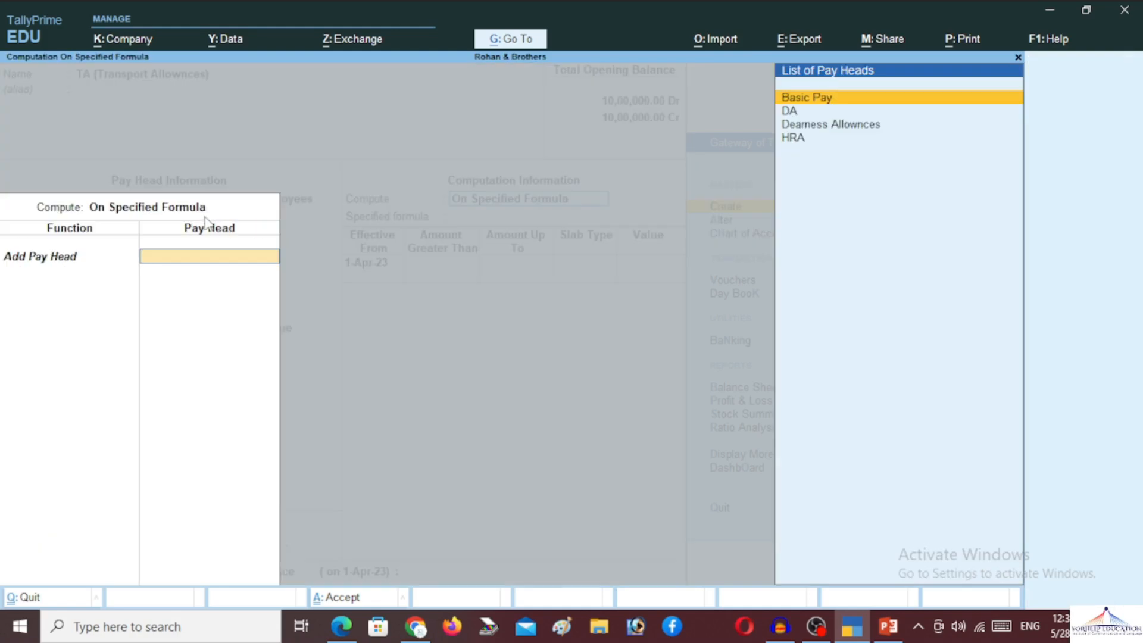
{"action": "key", "text": "Return"}
{"action": "key", "text": "Return"}
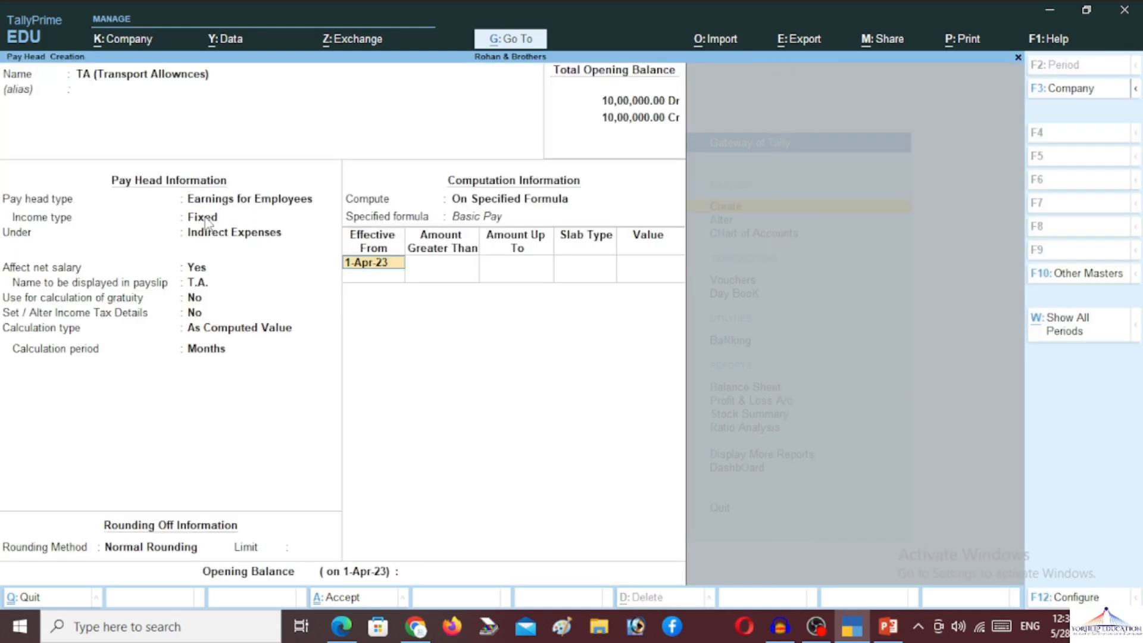
{"action": "key", "text": "Return"}
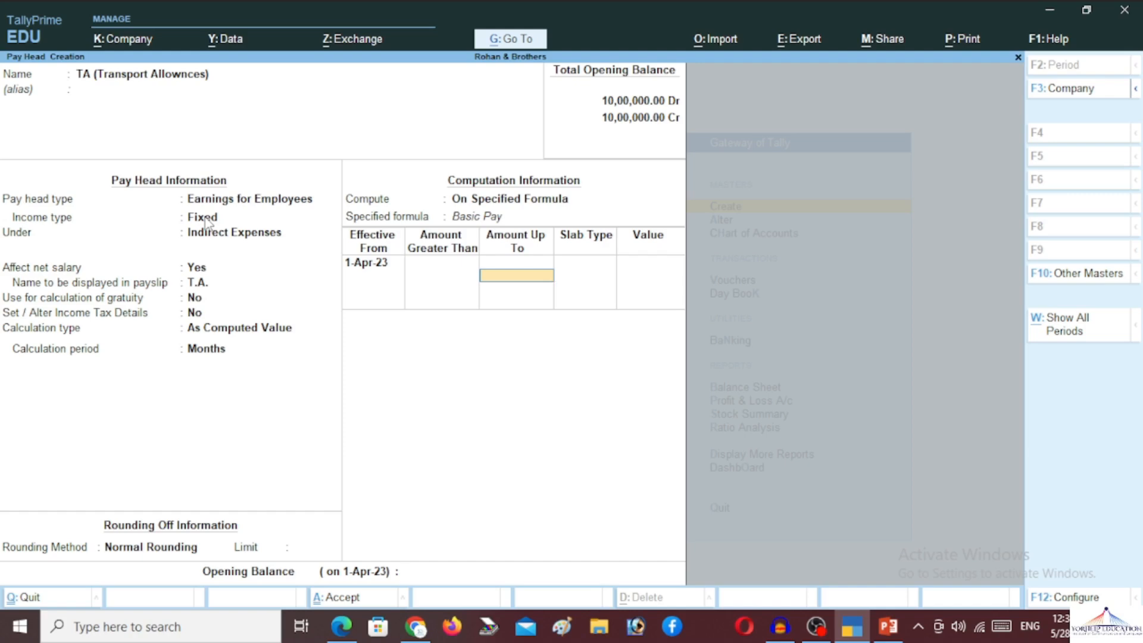
{"action": "key", "text": "Return"}
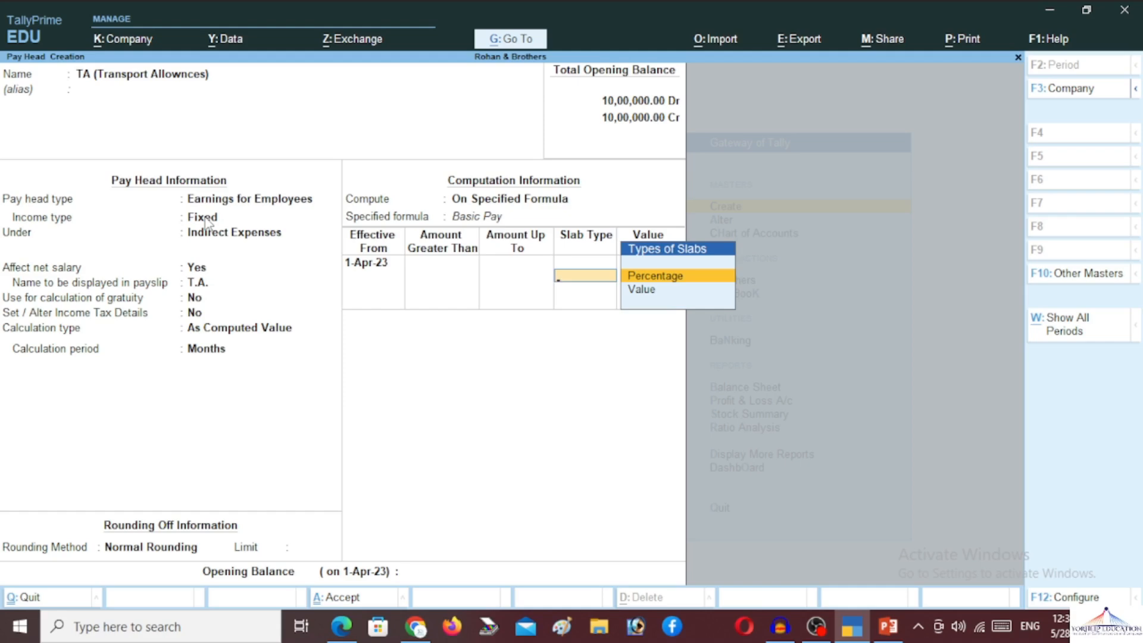
- Give TA a 10% percentage slab on Basic Pay and save the pay head
{"action": "key", "text": "Down"}
{"action": "key", "text": "Up"}
{"action": "key", "text": "Return"}
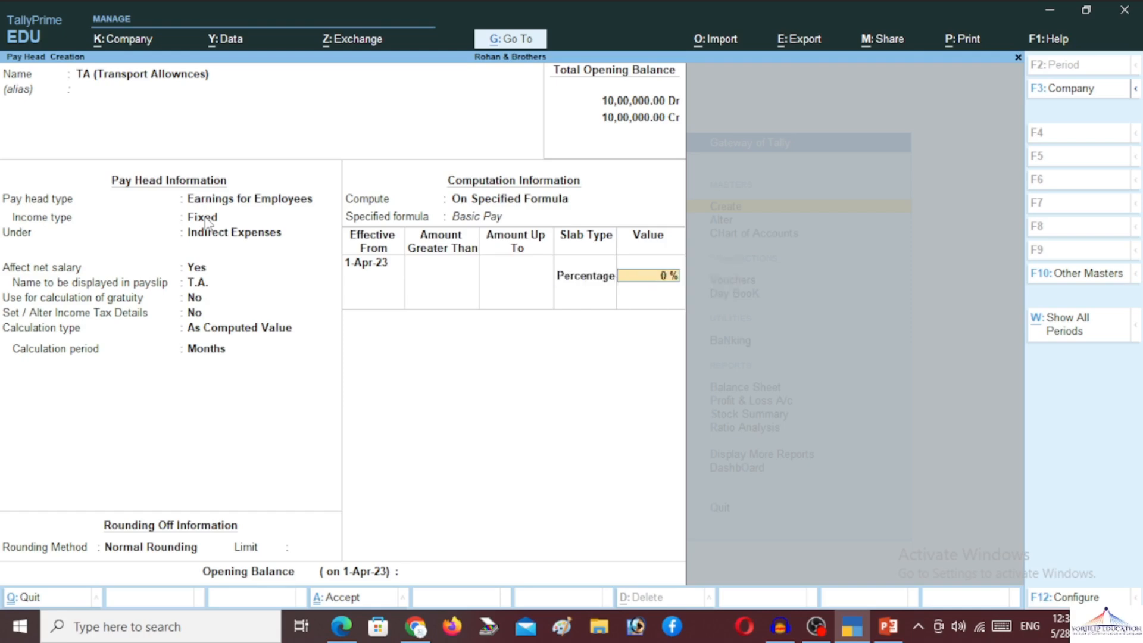
{"action": "type", "text": "10"}
{"action": "key", "text": "Return"}
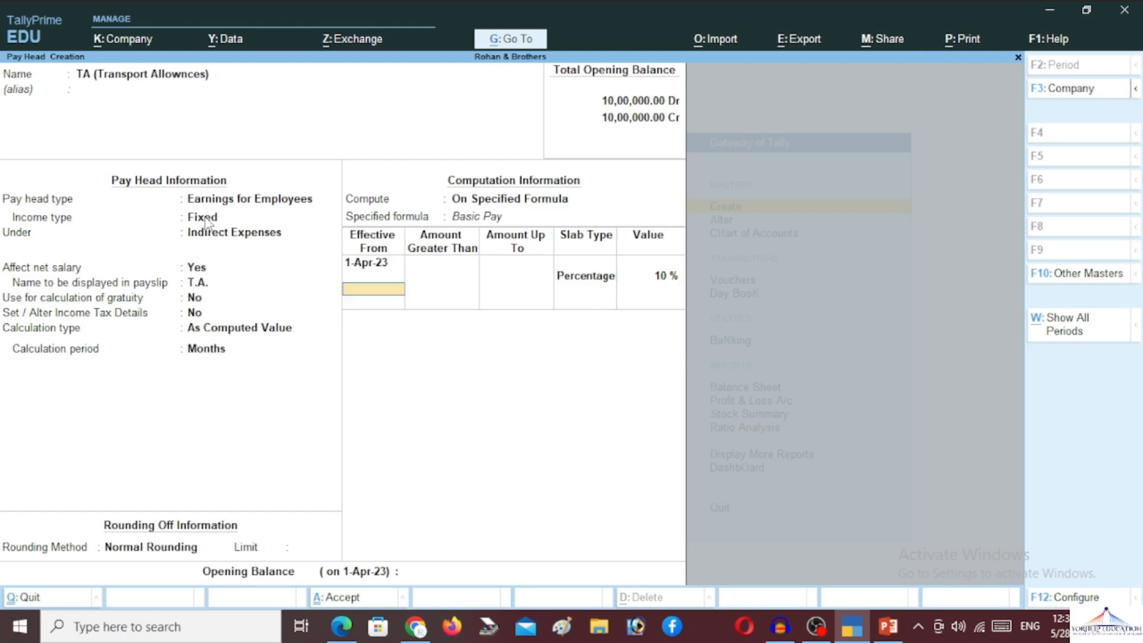
{"action": "key", "text": "Return"}
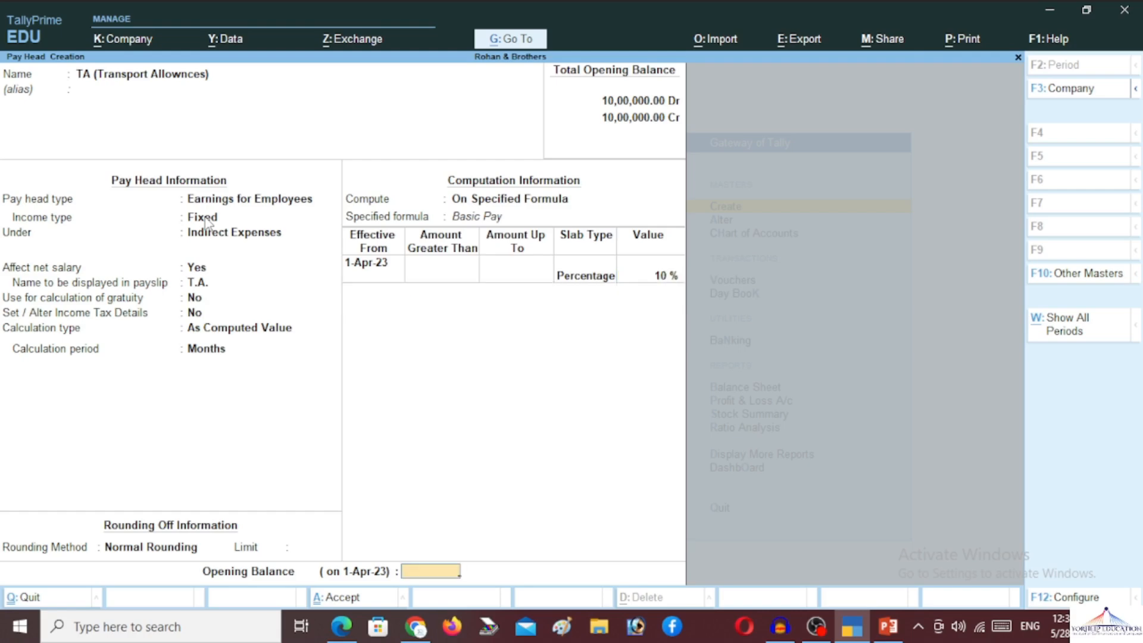
{"action": "key", "text": "Return"}
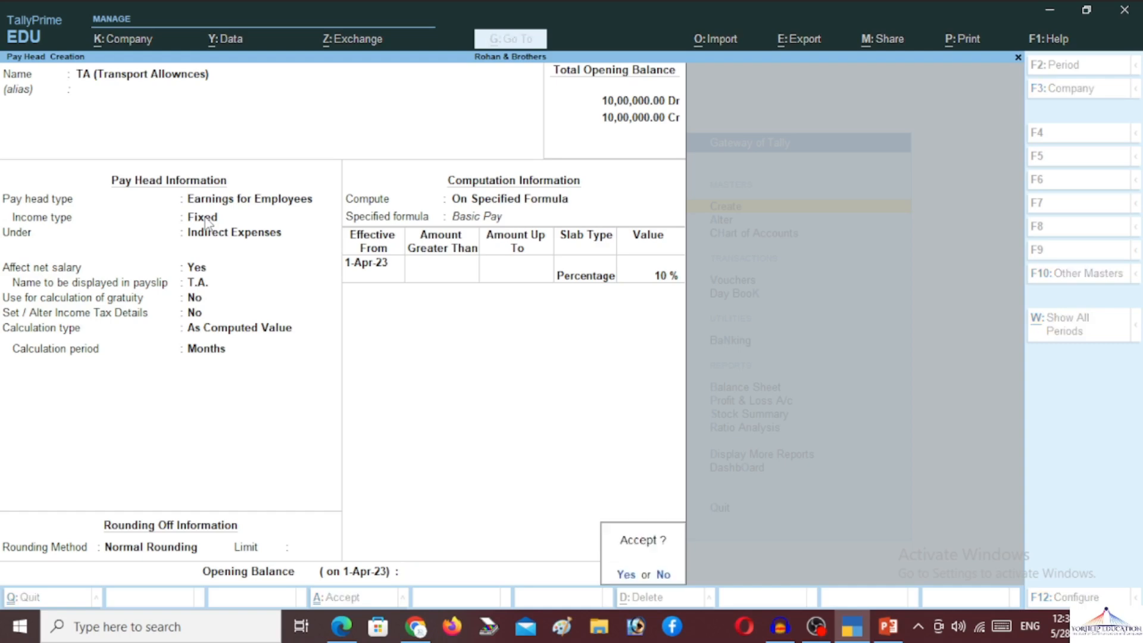
{"action": "key", "text": "Return"}
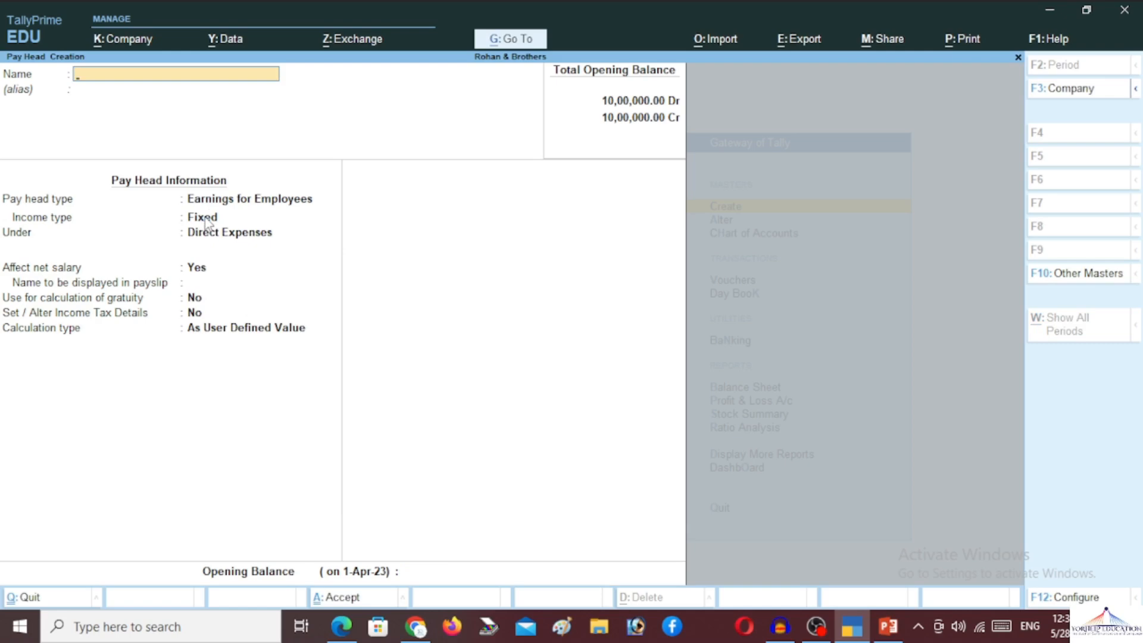
- Create a Bonus pay head as a fixed earning under Indirect Expenses, keeping payslip name Bonus
{"action": "type", "text": "Bonus"}
{"action": "key", "text": "Return"}
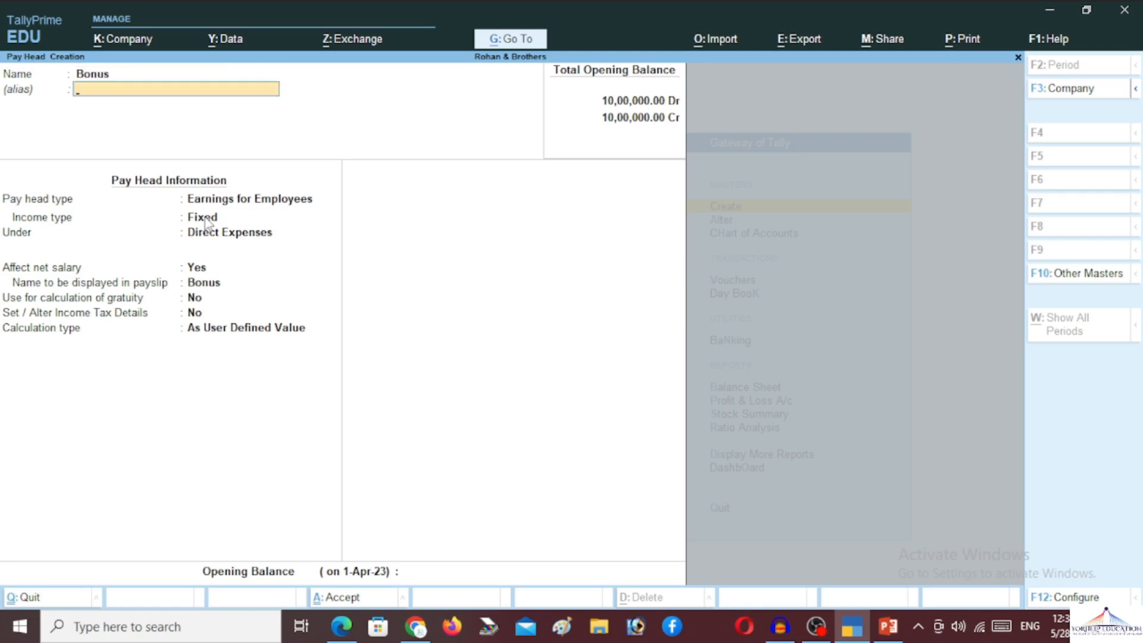
{"action": "key", "text": "Return"}
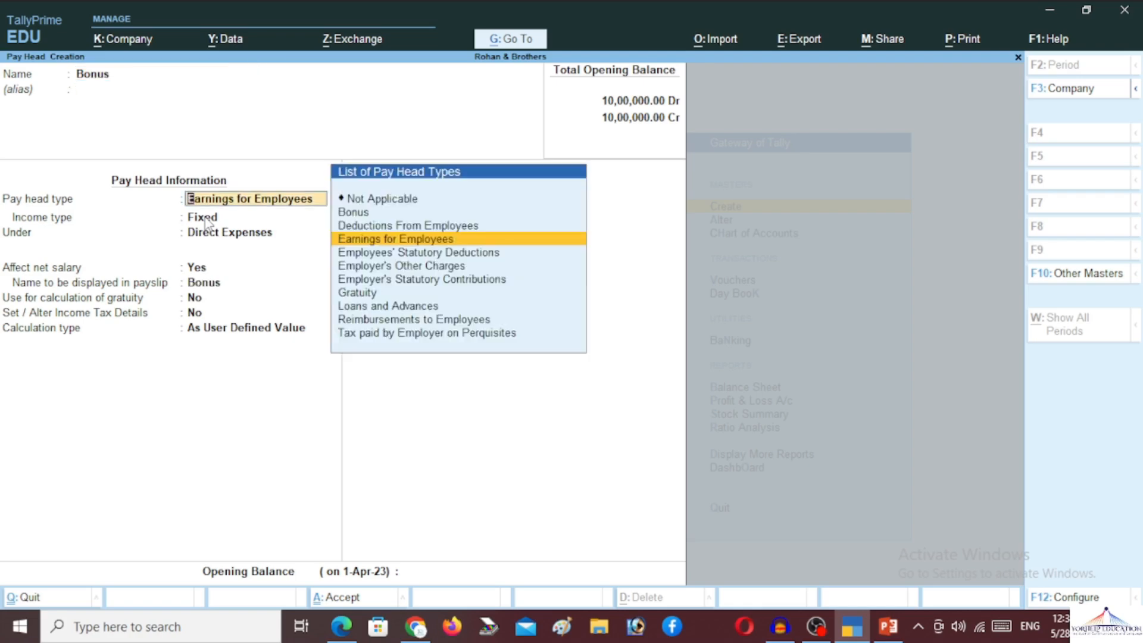
{"action": "key", "text": "Return"}
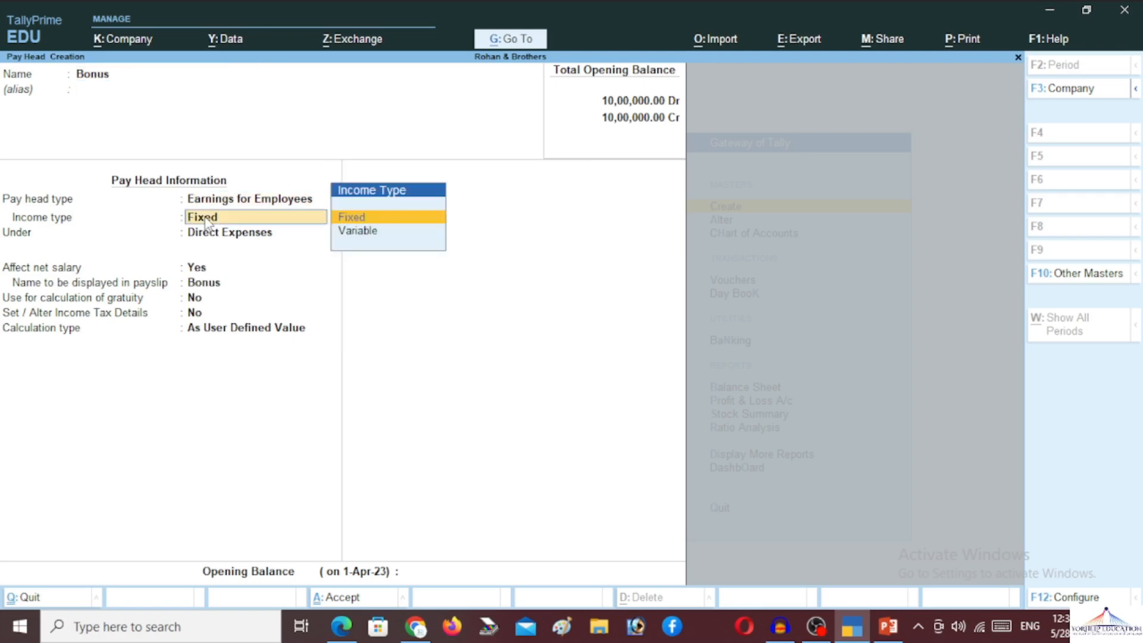
{"action": "key", "text": "Return"}
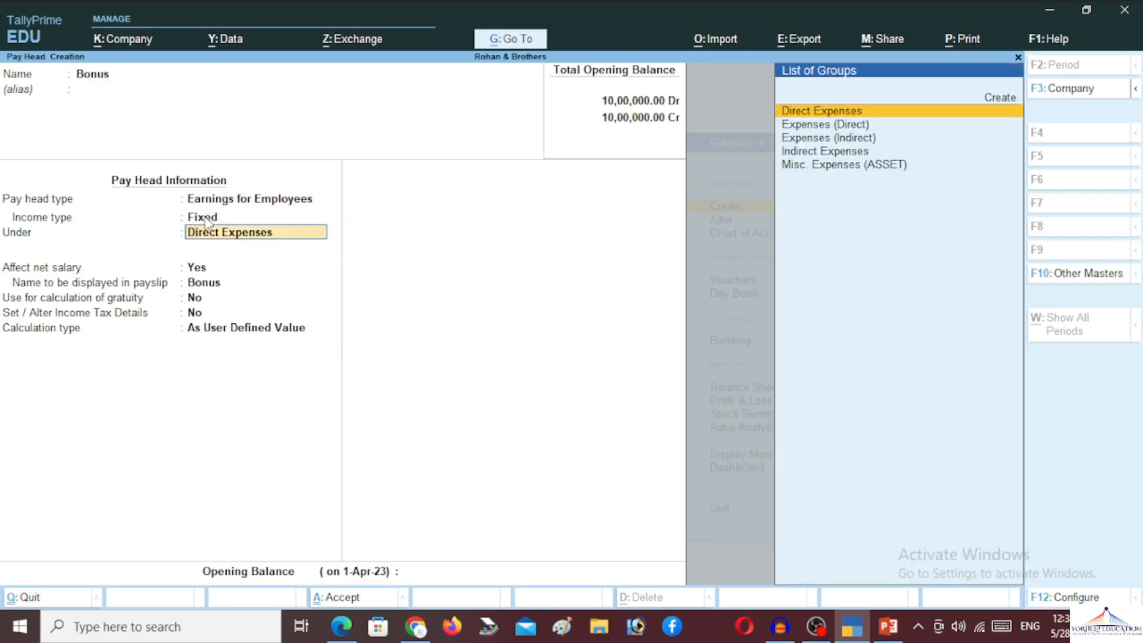
{"action": "type", "text": "In"}
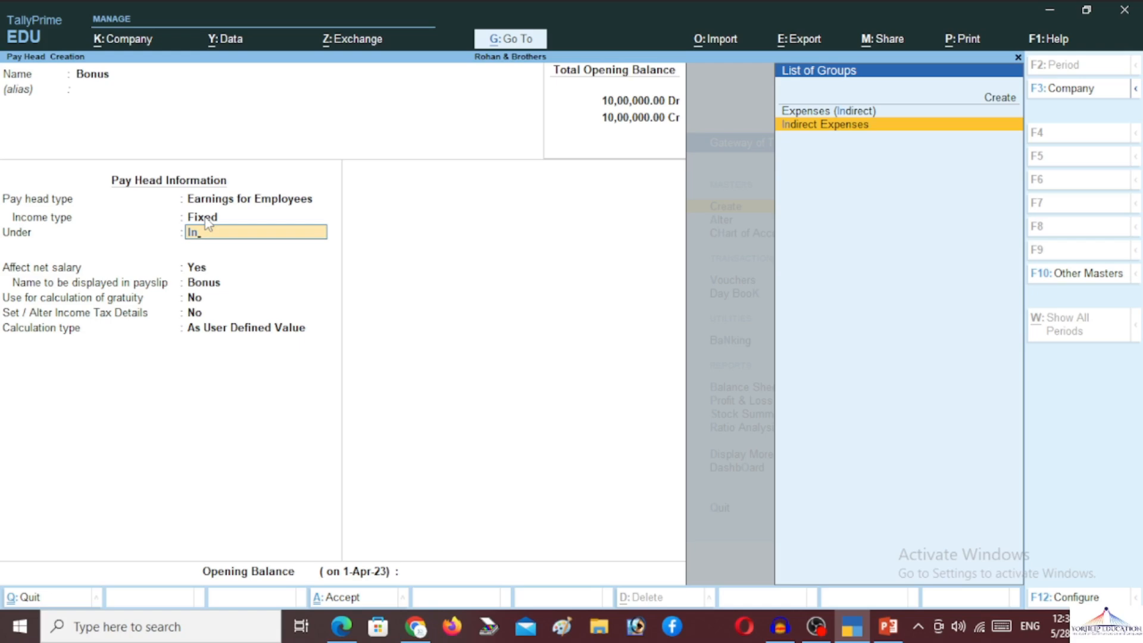
{"action": "key", "text": "Return"}
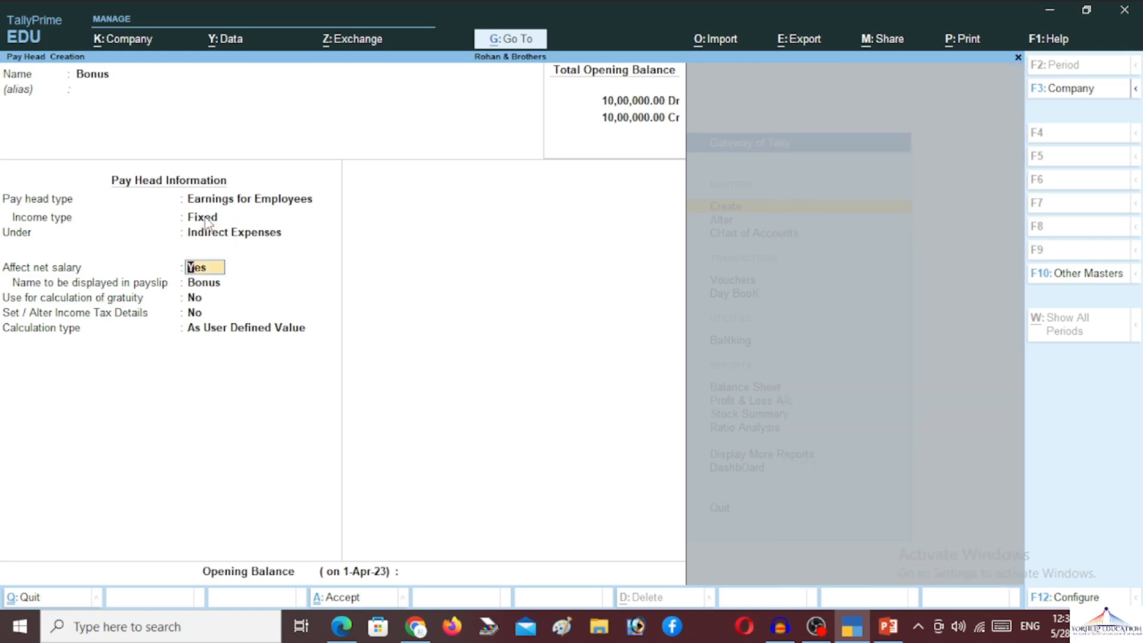
{"action": "key", "text": "Return"}
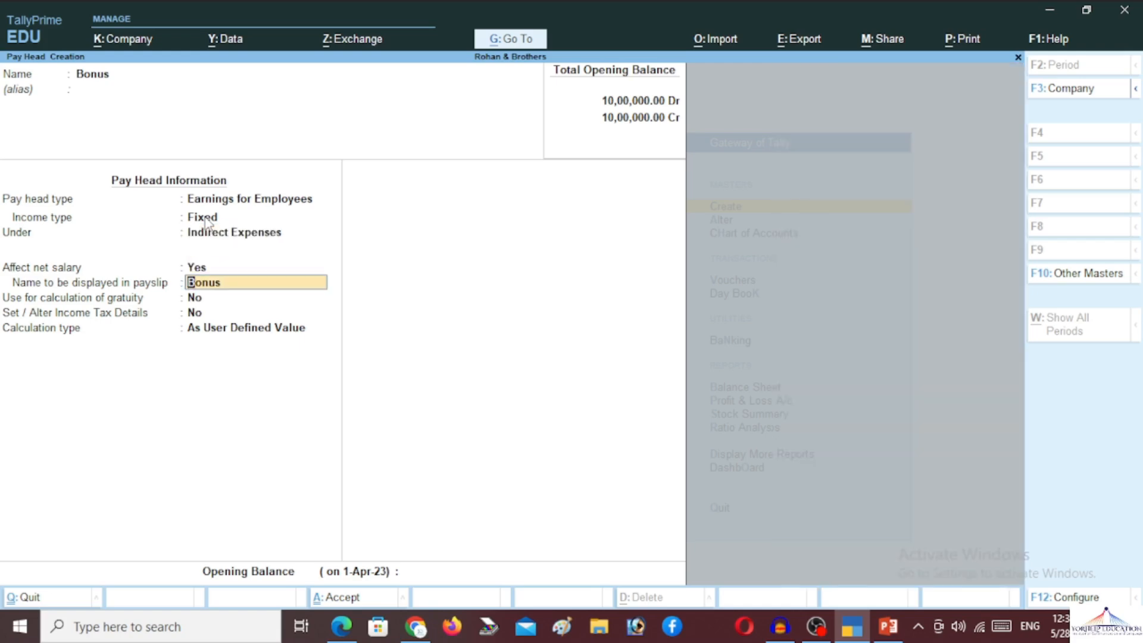
{"action": "key", "text": "Return"}
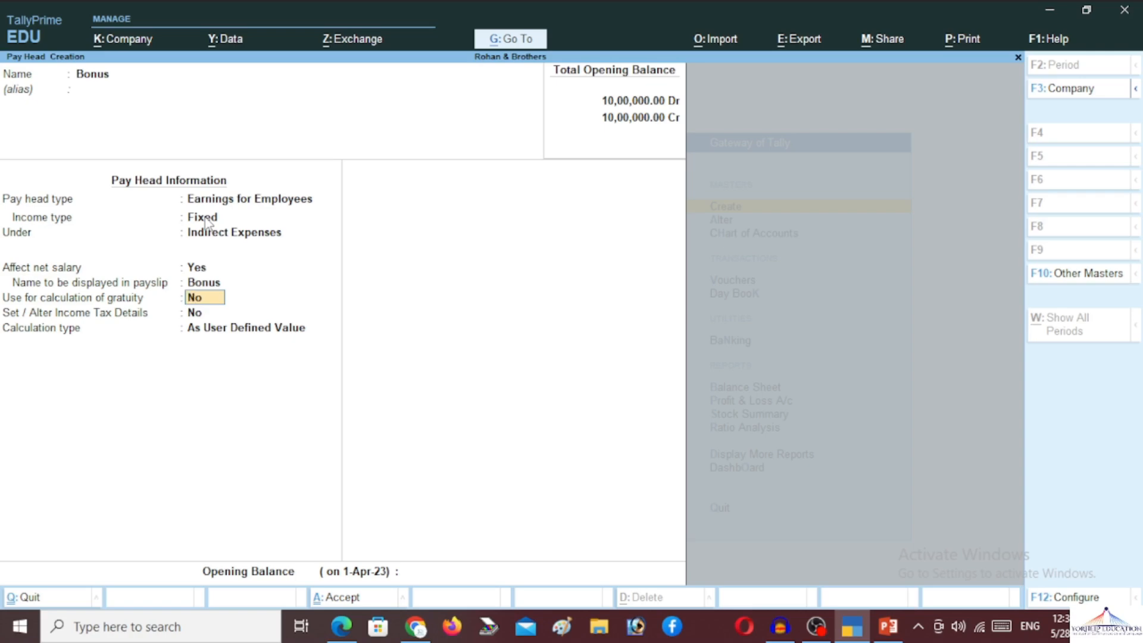
{"action": "key", "text": "Return"}
{"action": "key", "text": "Return"}
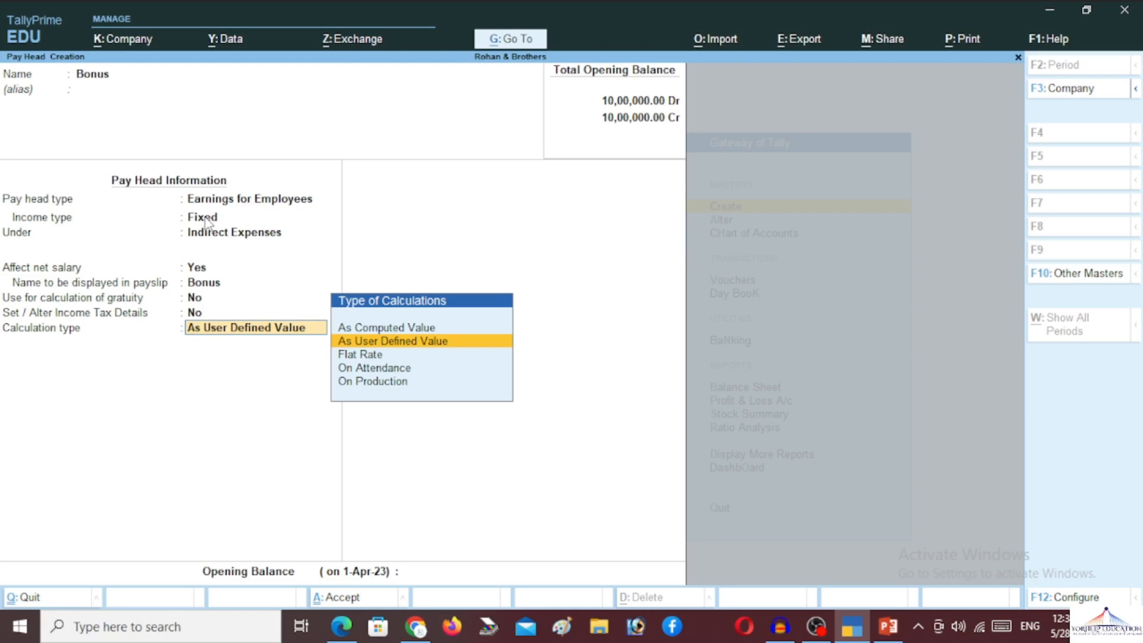
- Calculate Bonus at a Flat Rate per Months with Normal Rounding and finish the form
{"action": "key", "text": "Up"}
{"action": "key", "text": "Down"}
{"action": "key", "text": "Down"}
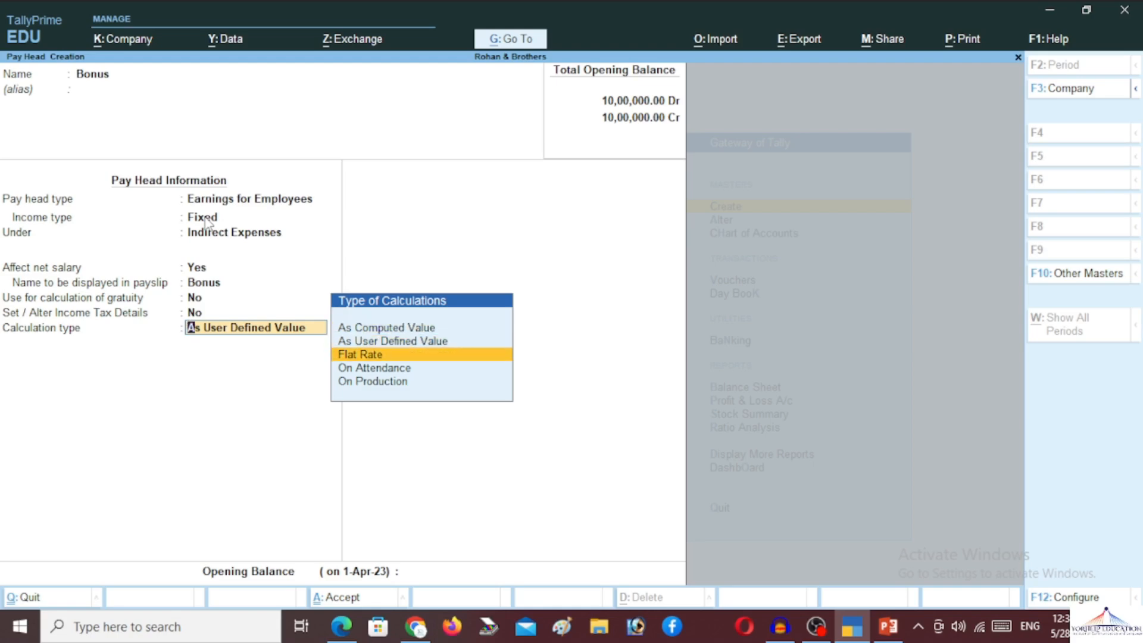
{"action": "key", "text": "Return"}
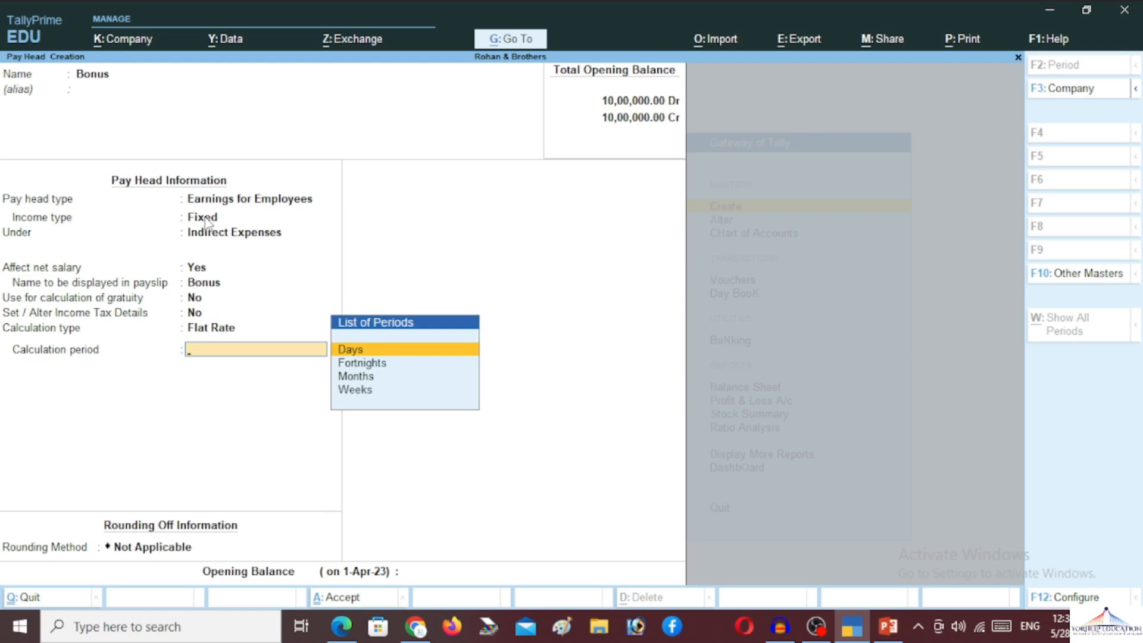
{"action": "key", "text": "Down"}
{"action": "key", "text": "Down"}
{"action": "key", "text": "Return"}
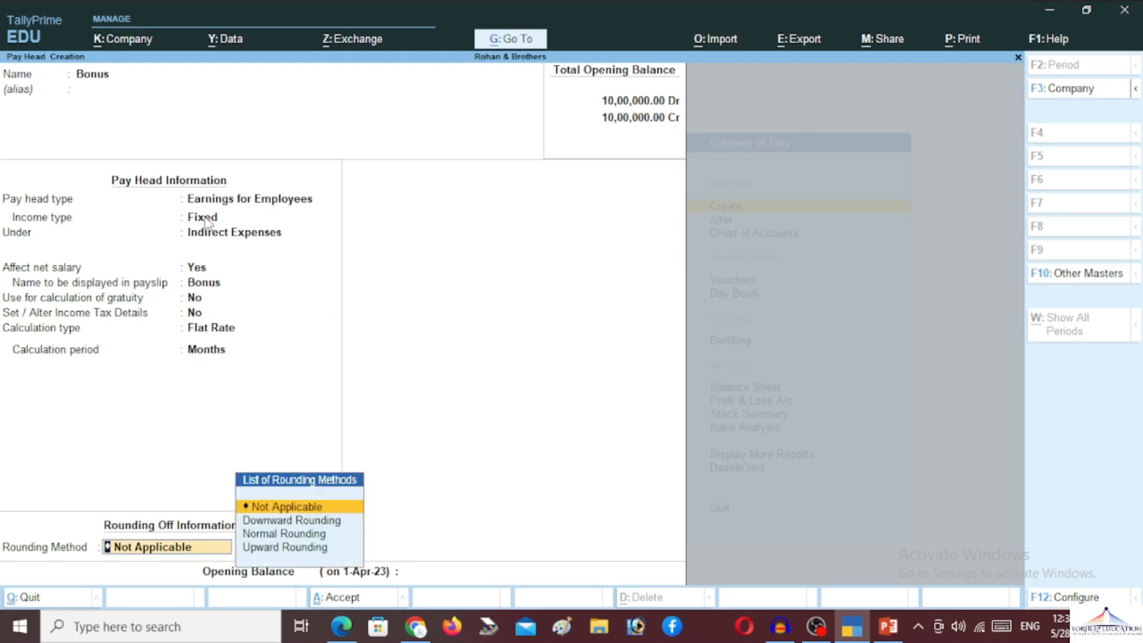
{"action": "key", "text": "Down"}
{"action": "key", "text": "Down"}
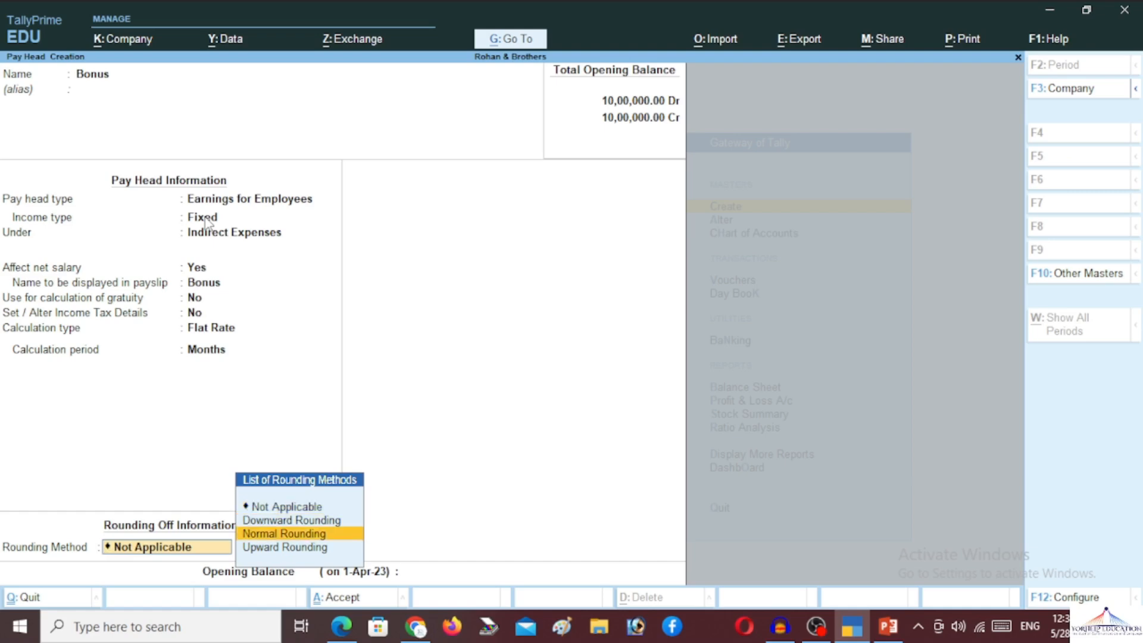
{"action": "key", "text": "Return"}
{"action": "key", "text": "Return"}
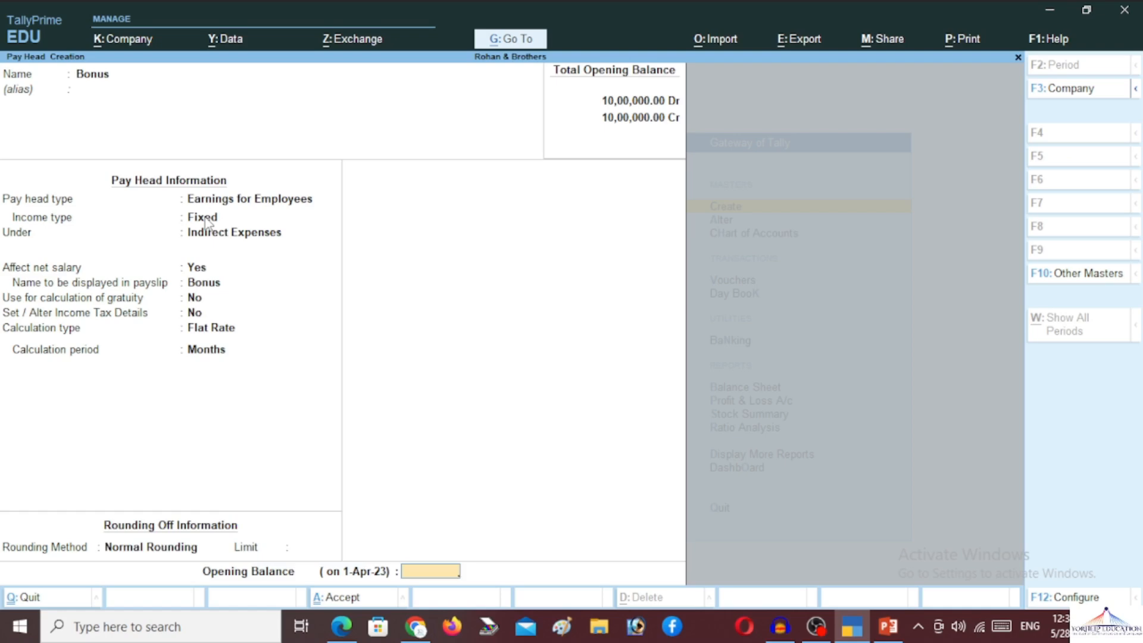
{"action": "key", "text": "Return"}
{"action": "key", "text": "Return"}
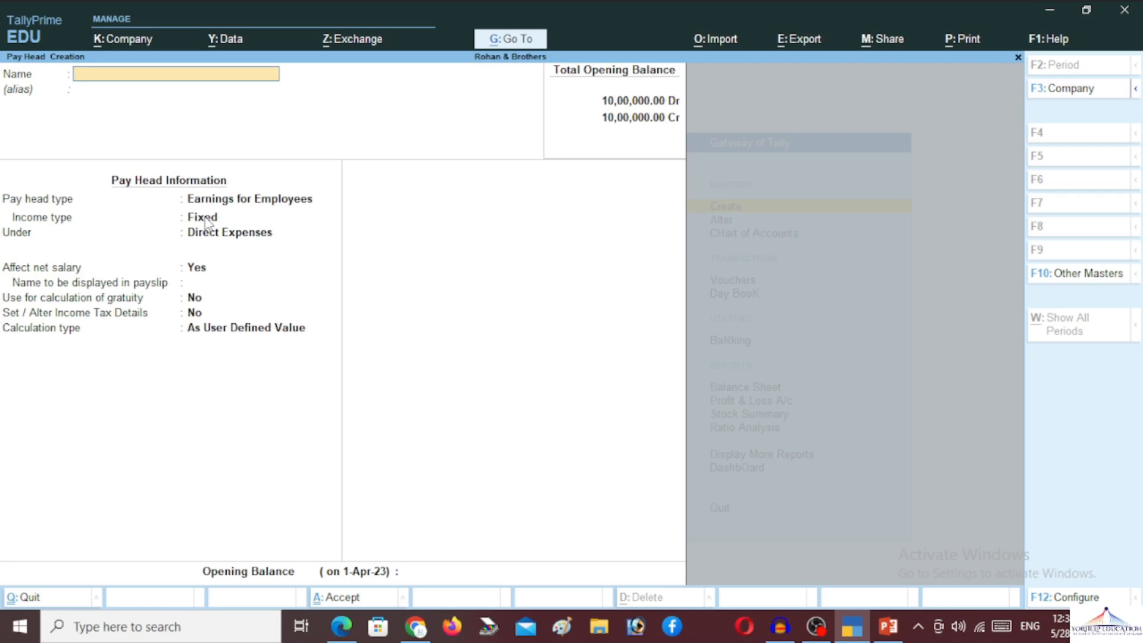
- Name the new pay head 'Provident Fund (PF)'
{"action": "type", "text": "Provident Fund (P"}
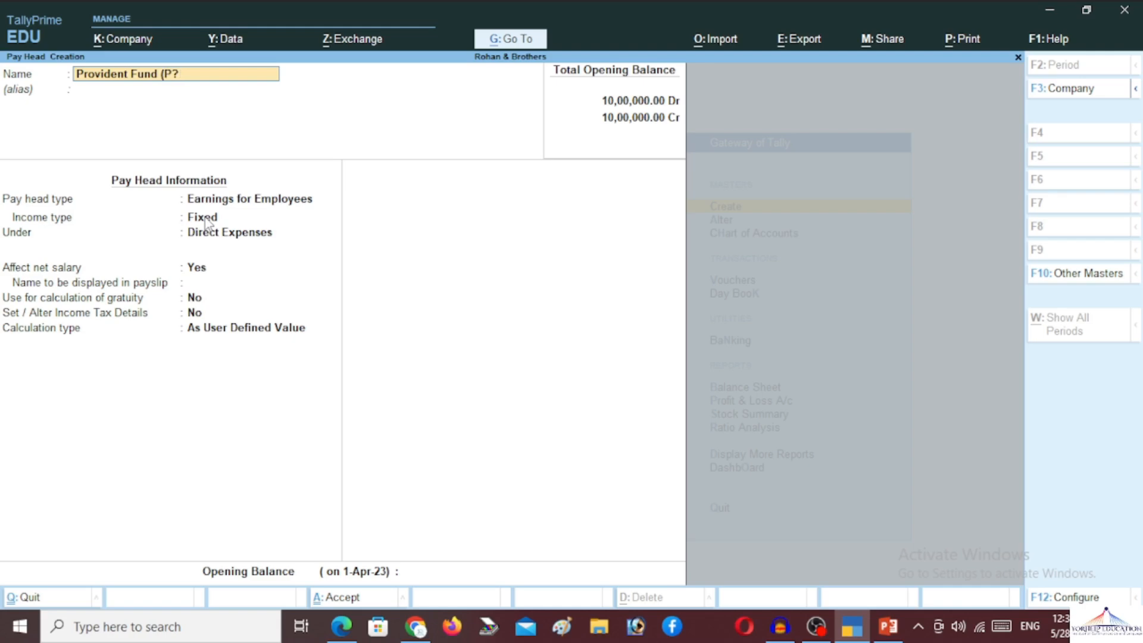
{"action": "type", "text": "F)"}
{"action": "key", "text": "Return"}
{"action": "key", "text": "Return"}
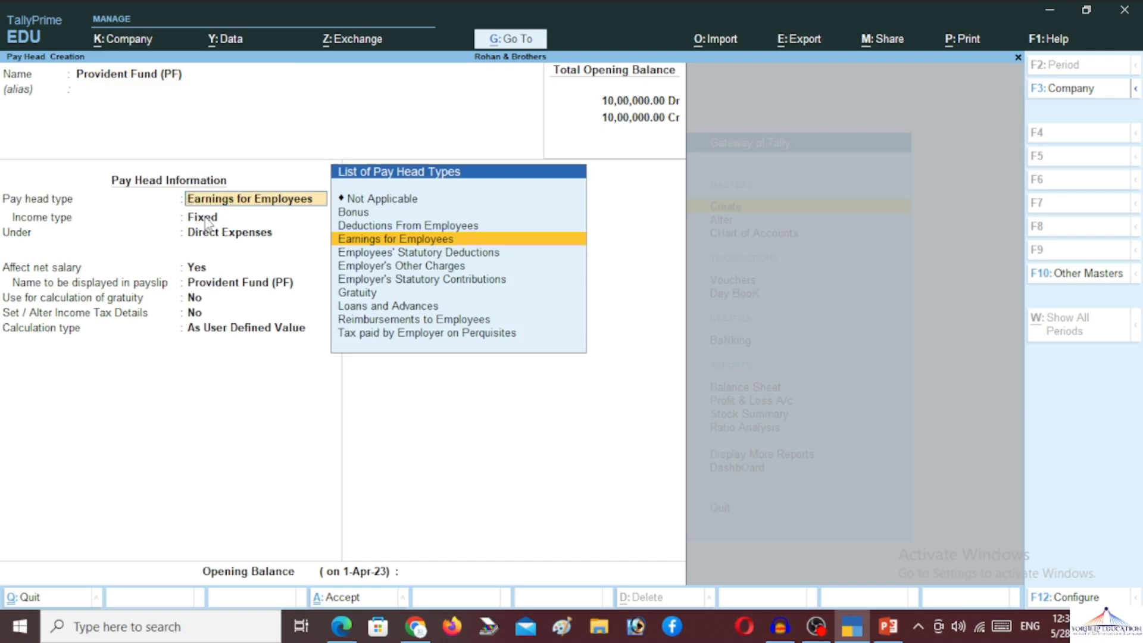
- Make PF a Deductions From Employees pay head under Current Liabilities, affecting net salary
{"action": "key", "text": "Up"}
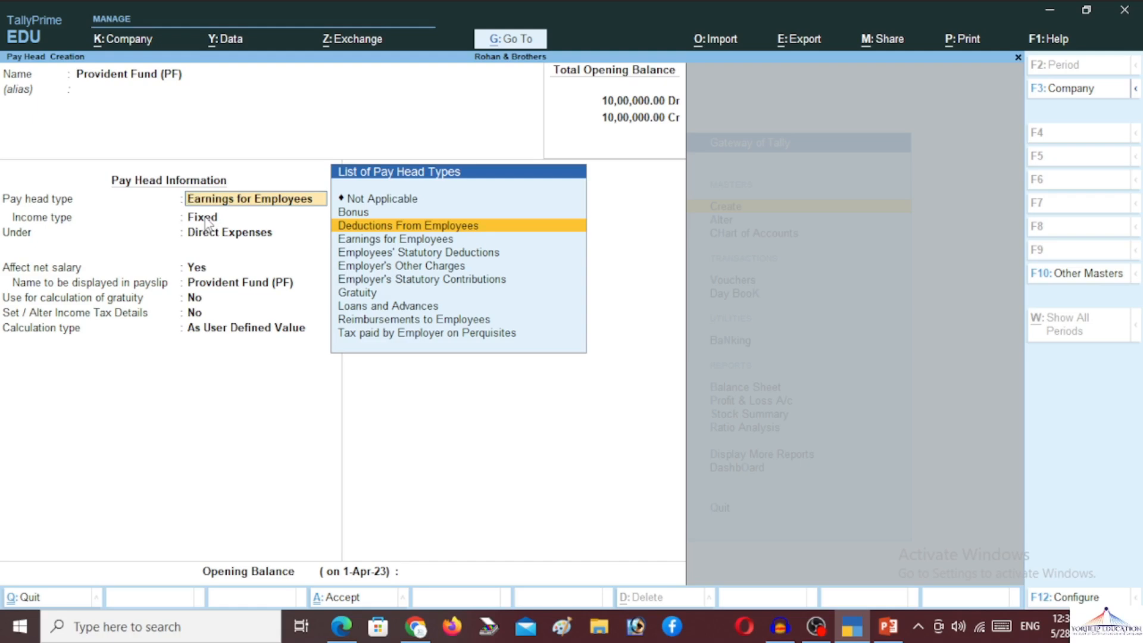
{"action": "key", "text": "Return"}
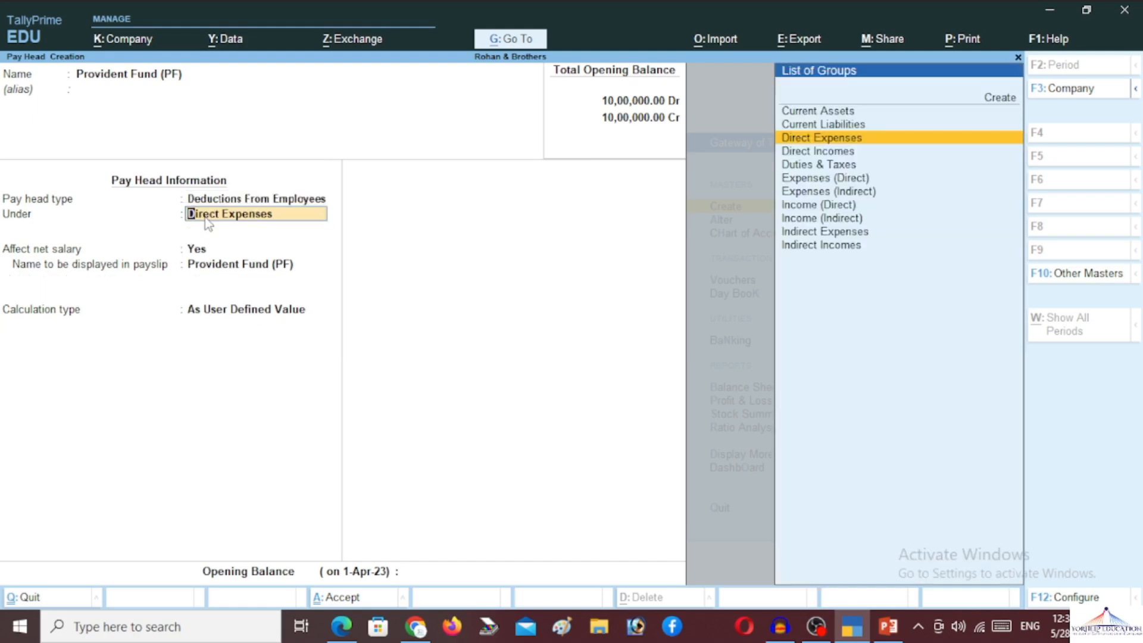
{"action": "type", "text": "Cur"}
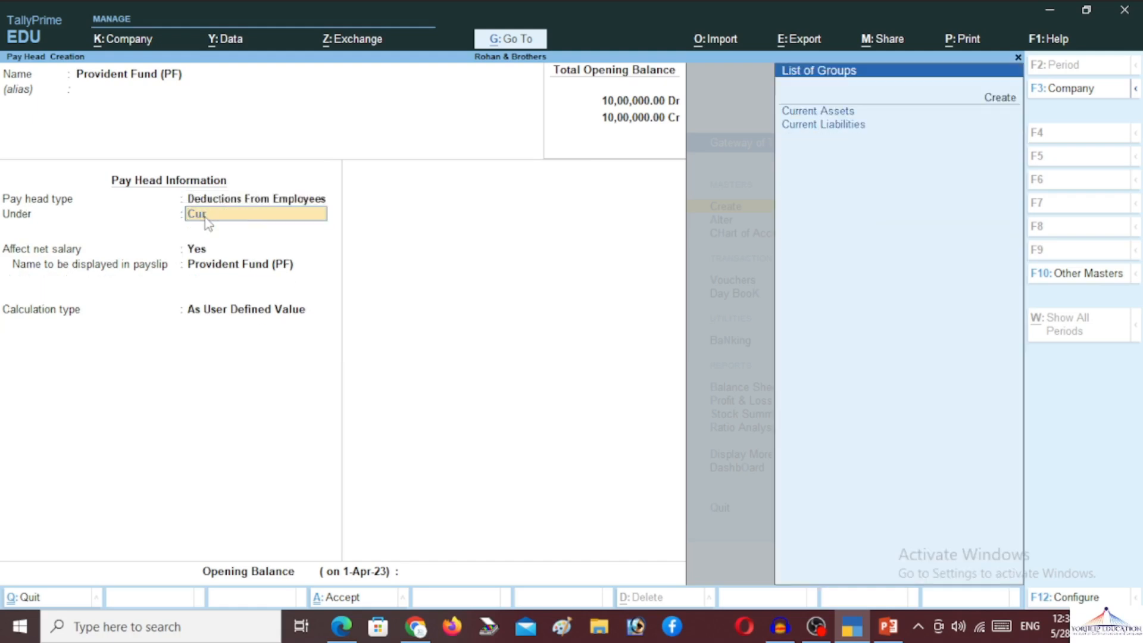
{"action": "key", "text": "Down"}
{"action": "key", "text": "Down"}
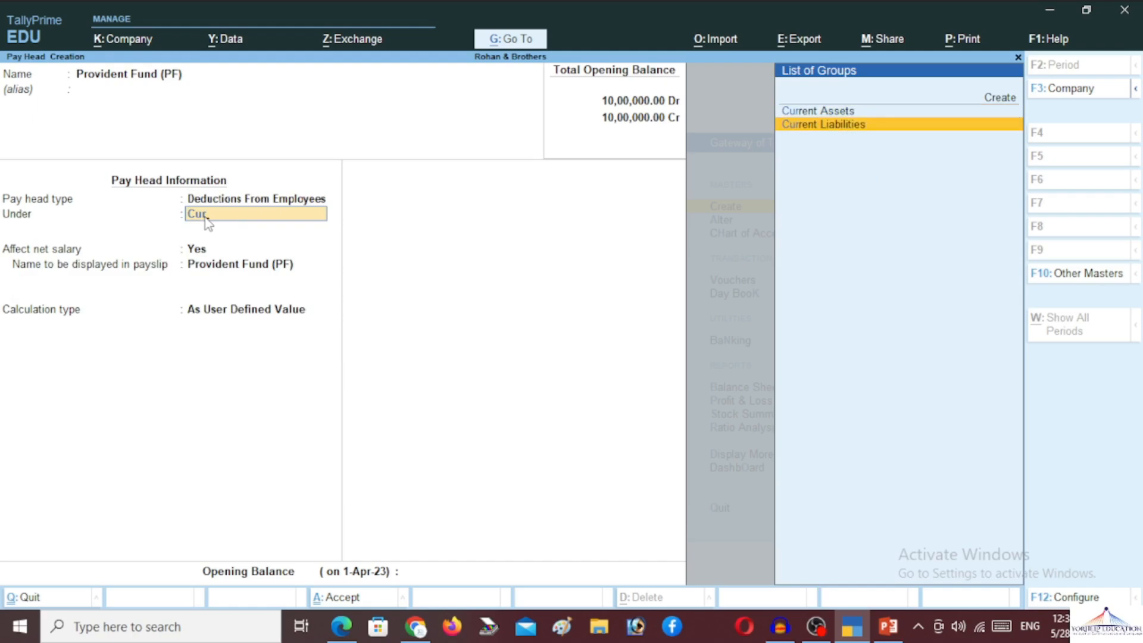
{"action": "key", "text": "Return"}
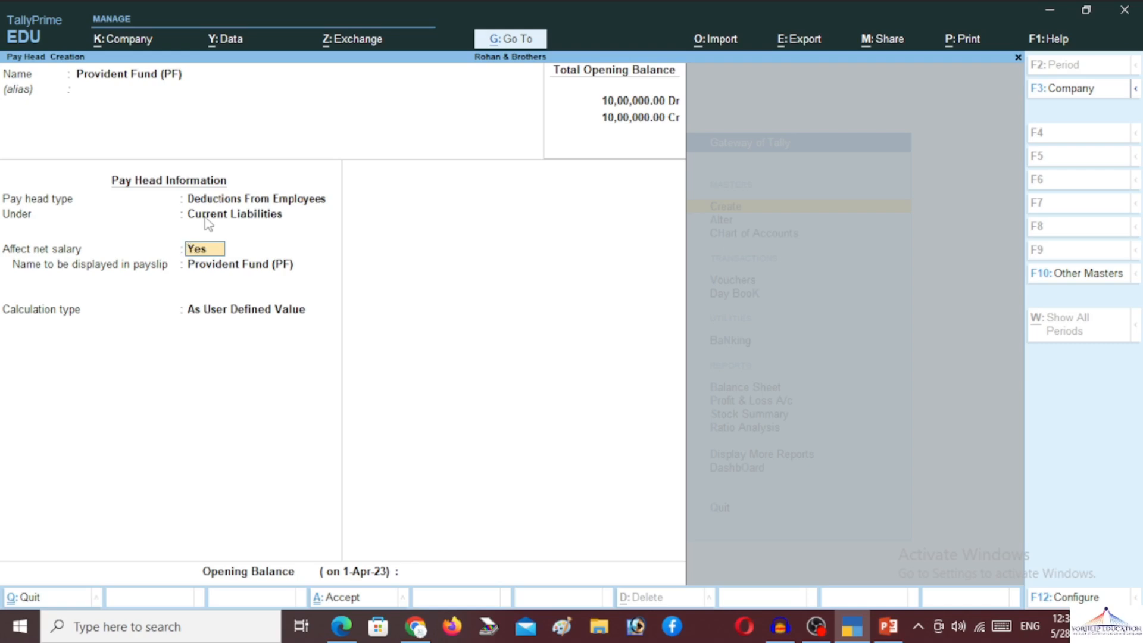
{"action": "key", "text": "Return"}
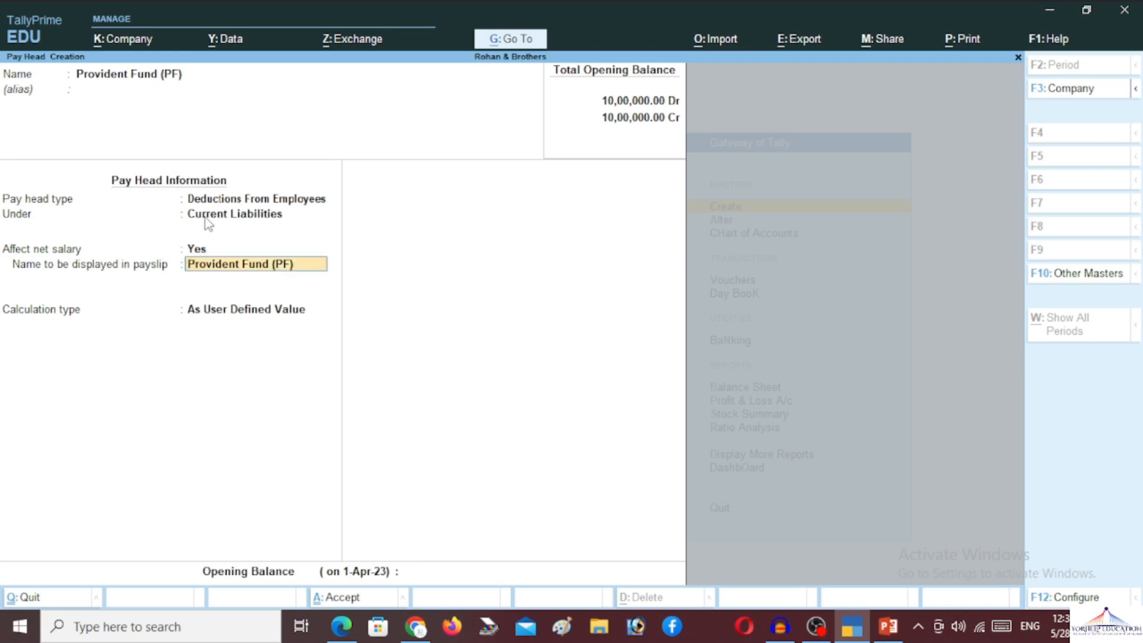
{"action": "key", "text": "Return"}
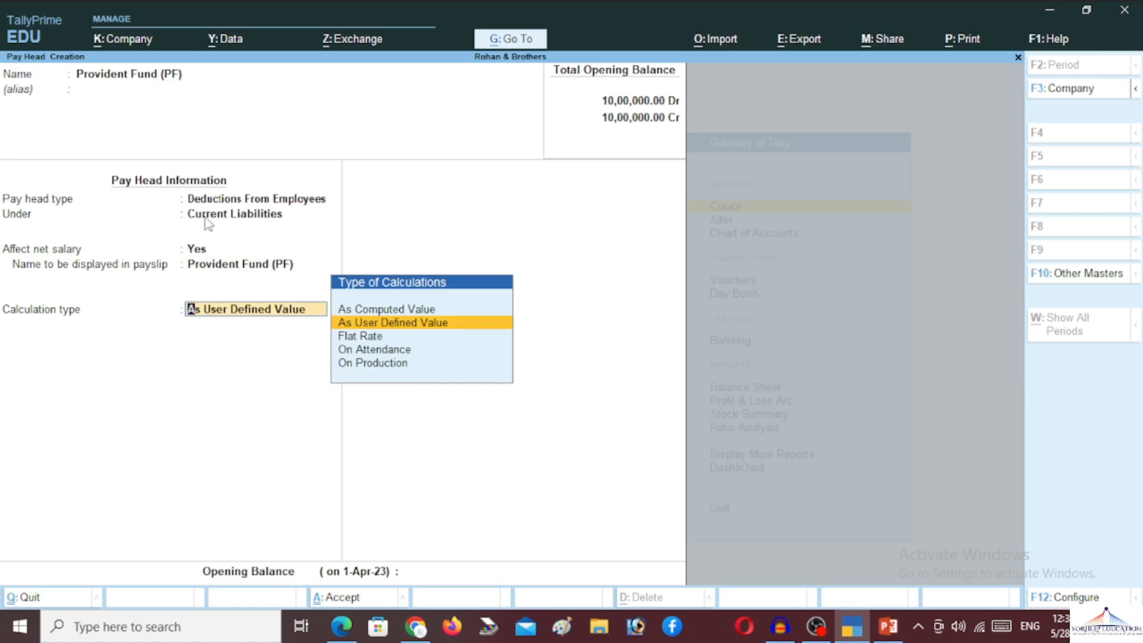
- Set PF to As Computed Value with Normal Rounding, no limit, computed On Specified Formula
{"action": "key", "text": "Up"}
{"action": "key", "text": "Return"}
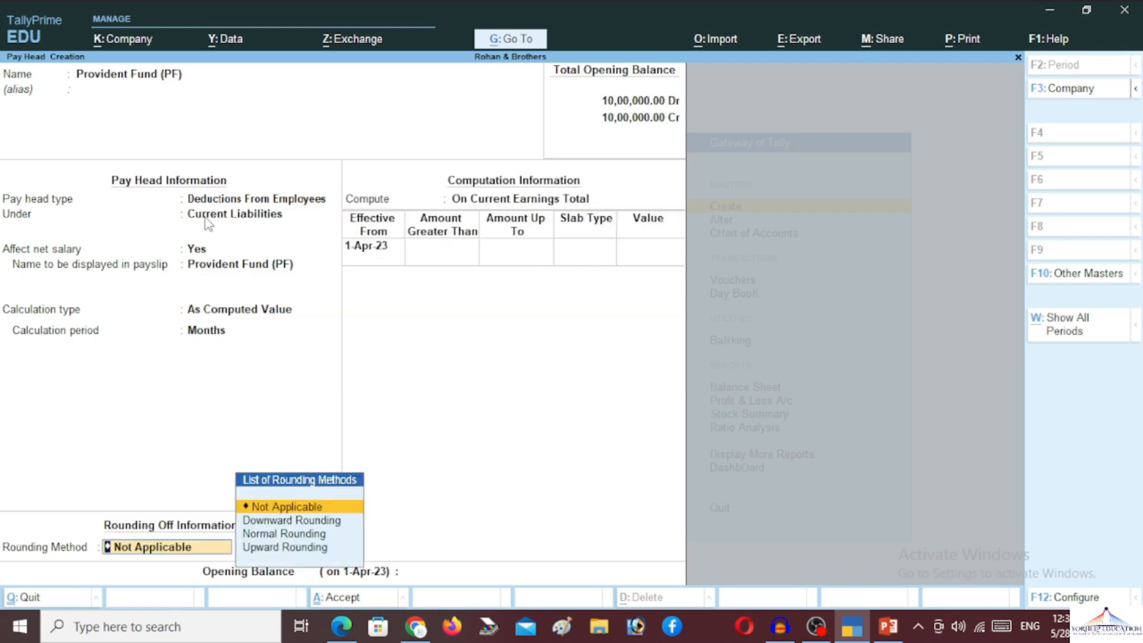
{"action": "key", "text": "Down"}
{"action": "key", "text": "Down"}
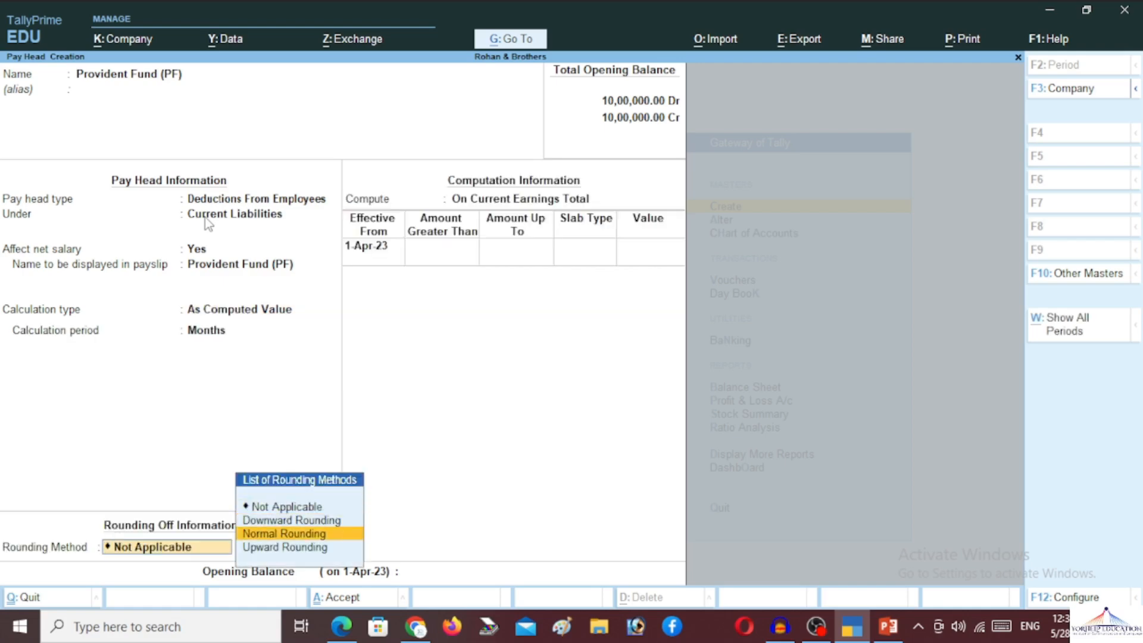
{"action": "key", "text": "Return"}
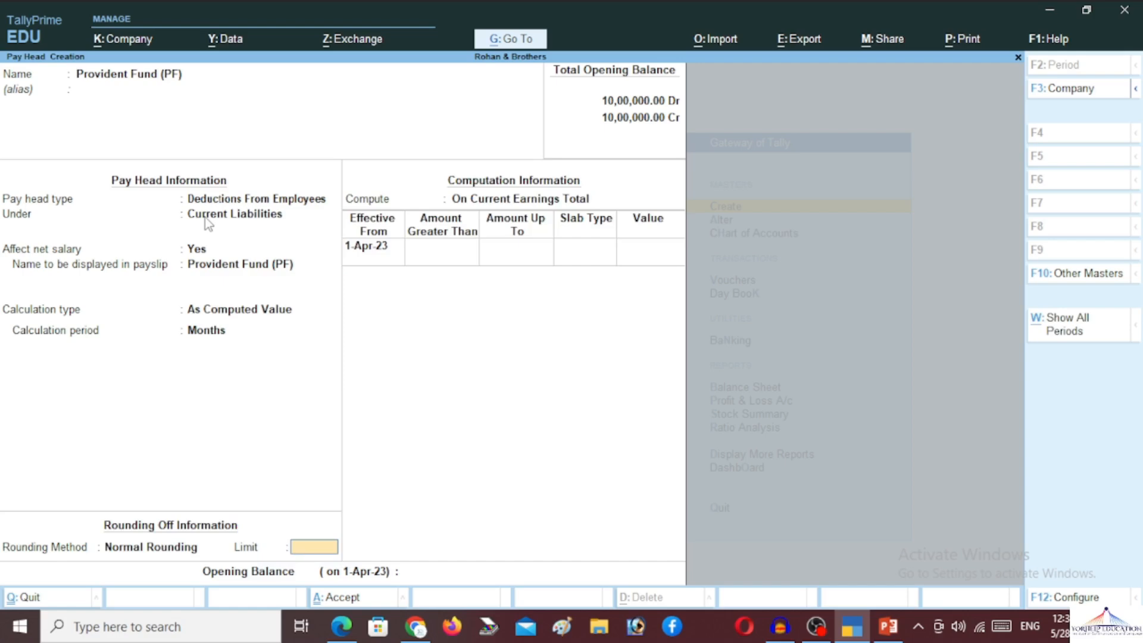
{"action": "key", "text": "Return"}
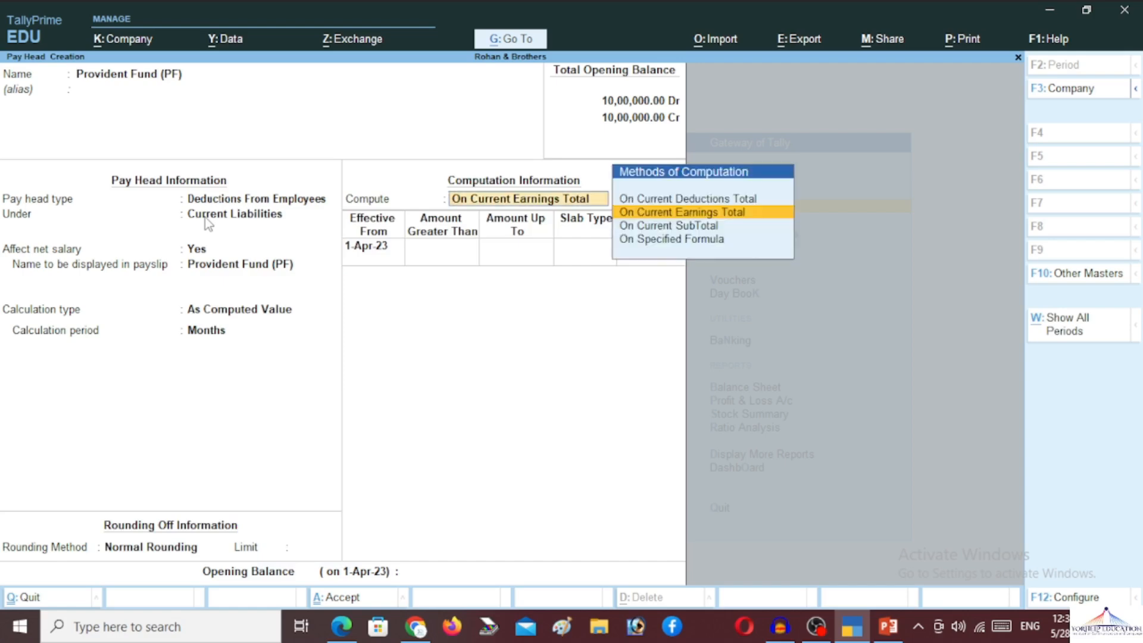
{"action": "key", "text": "Down"}
{"action": "key", "text": "Down"}
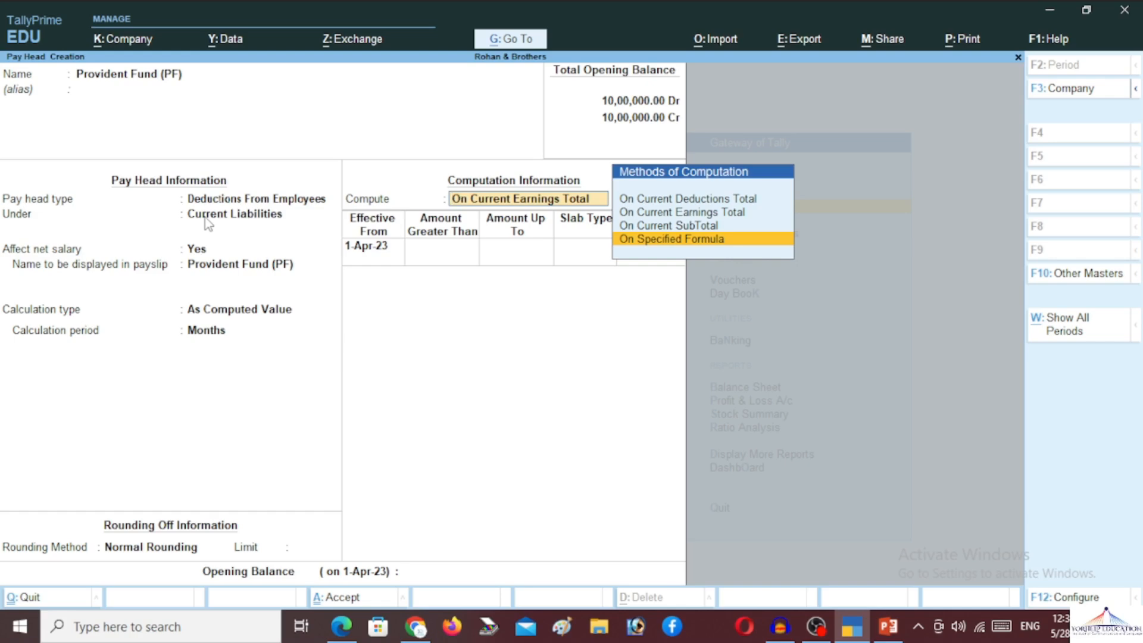
{"action": "key", "text": "Return"}
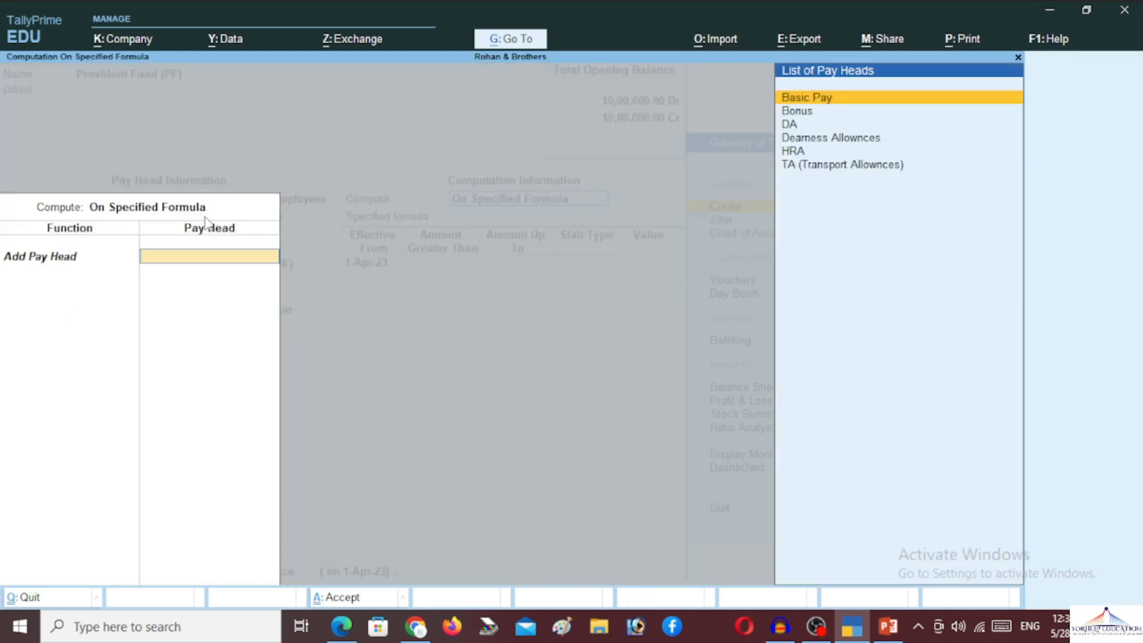
- Finish the Basic Pay formula, enter a 10% percentage slab, and save the PF pay head
{"action": "key", "text": "Return"}
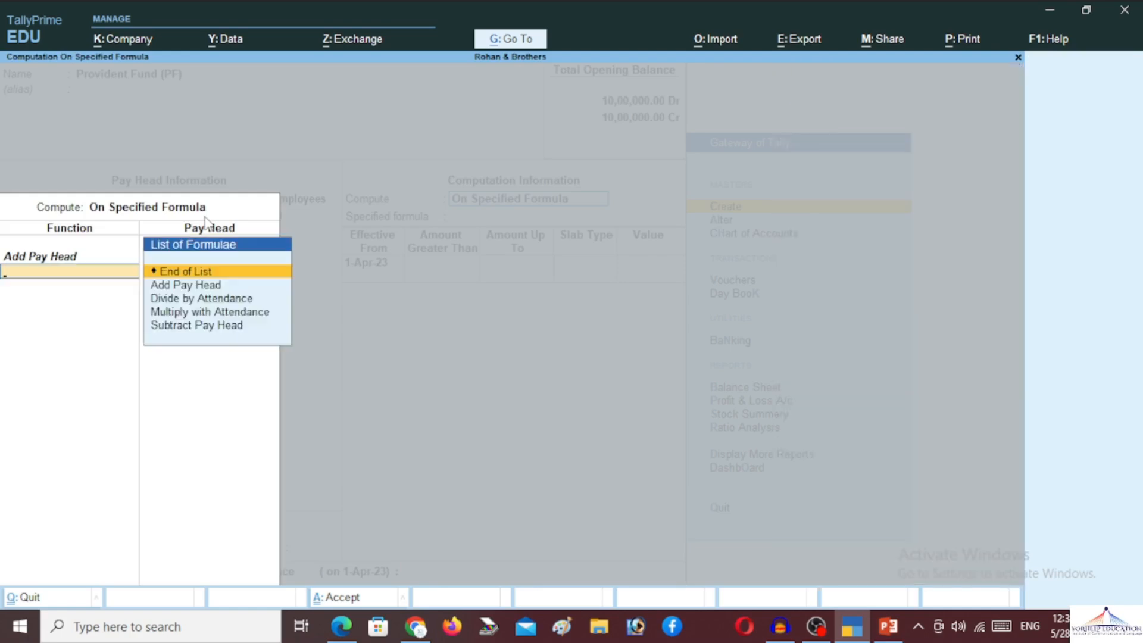
{"action": "key", "text": "Return"}
{"action": "key", "text": "Return"}
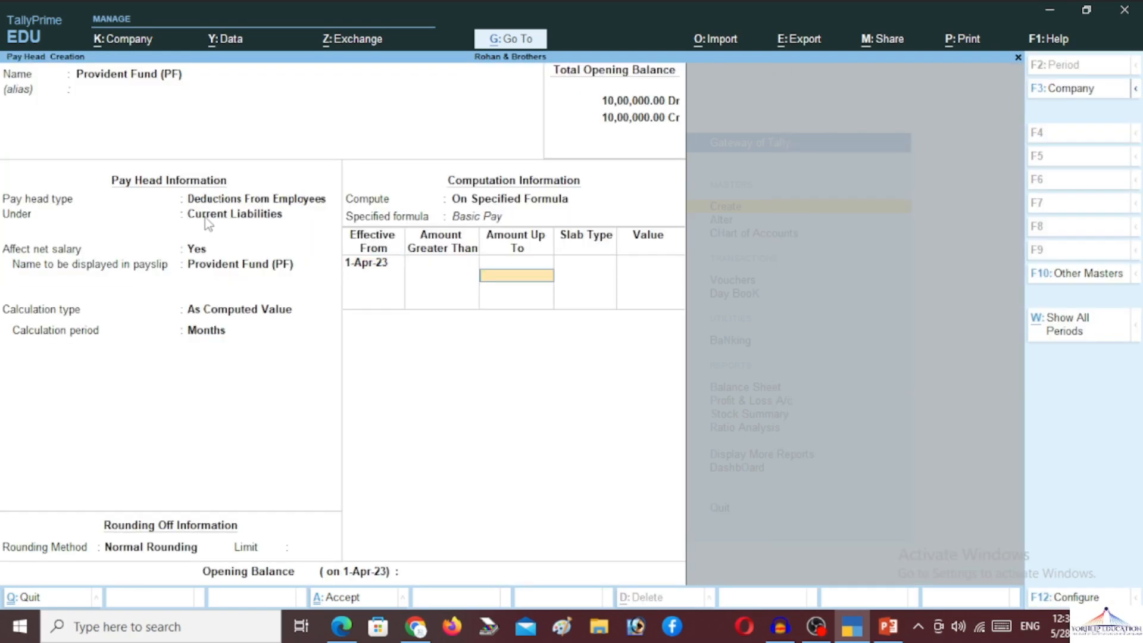
{"action": "key", "text": "Return"}
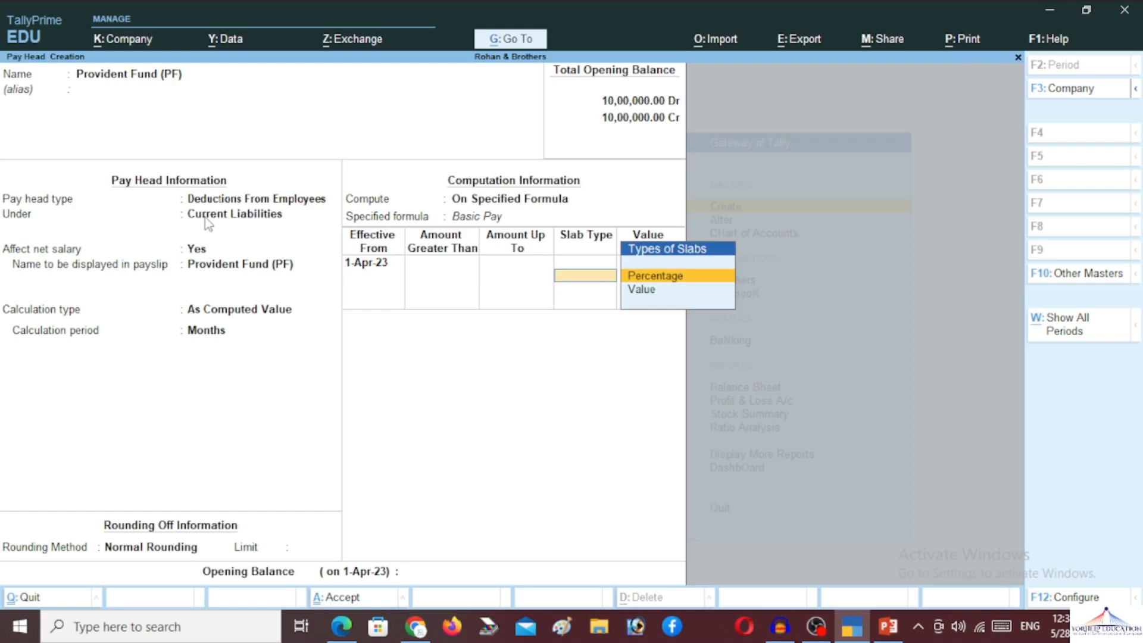
{"action": "key", "text": "Return"}
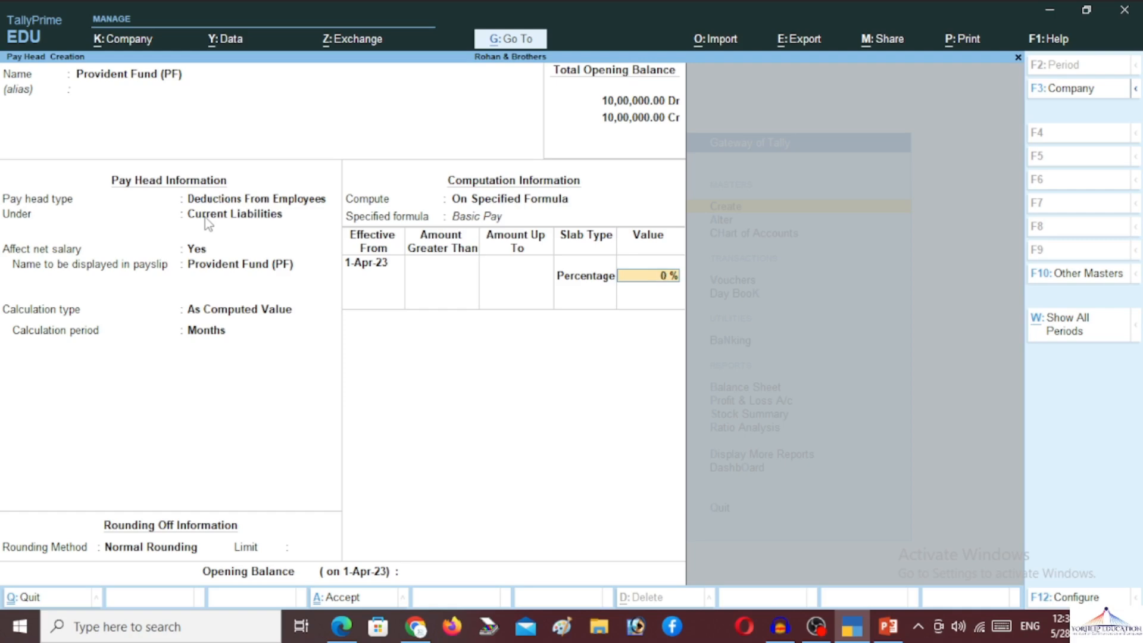
{"action": "type", "text": "10"}
{"action": "key", "text": "Return"}
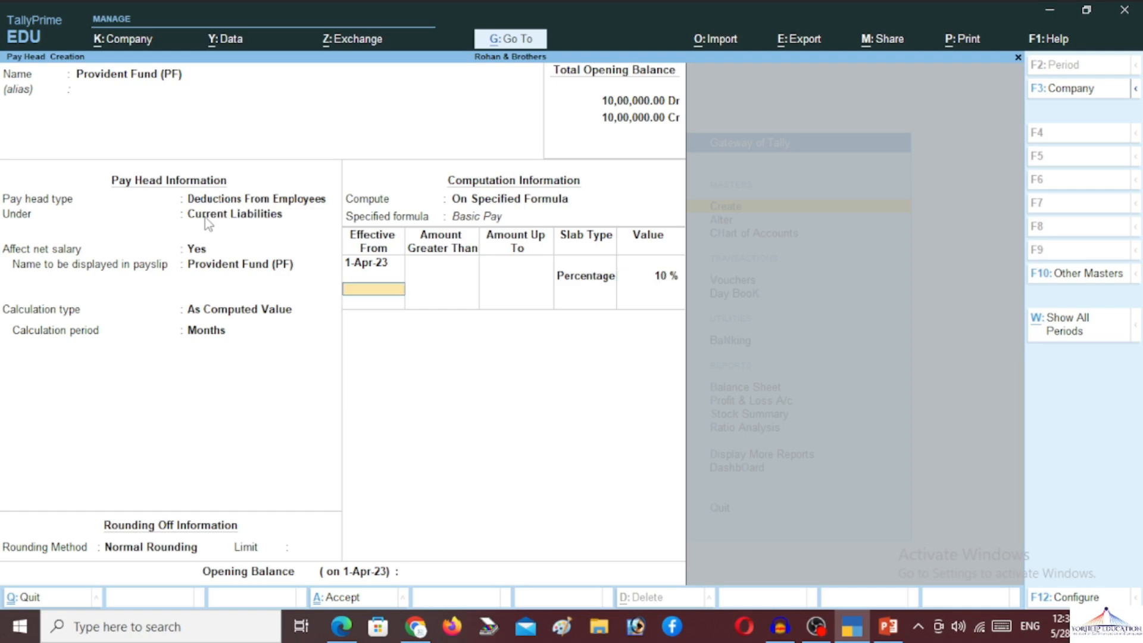
{"action": "key", "text": "Return"}
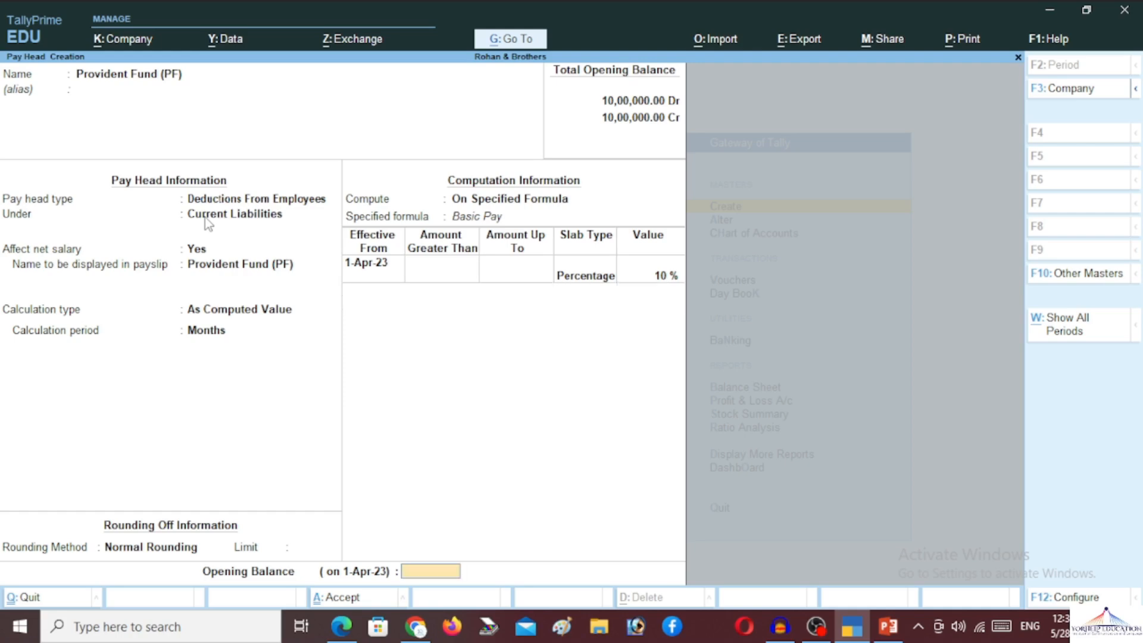
{"action": "key", "text": "Return"}
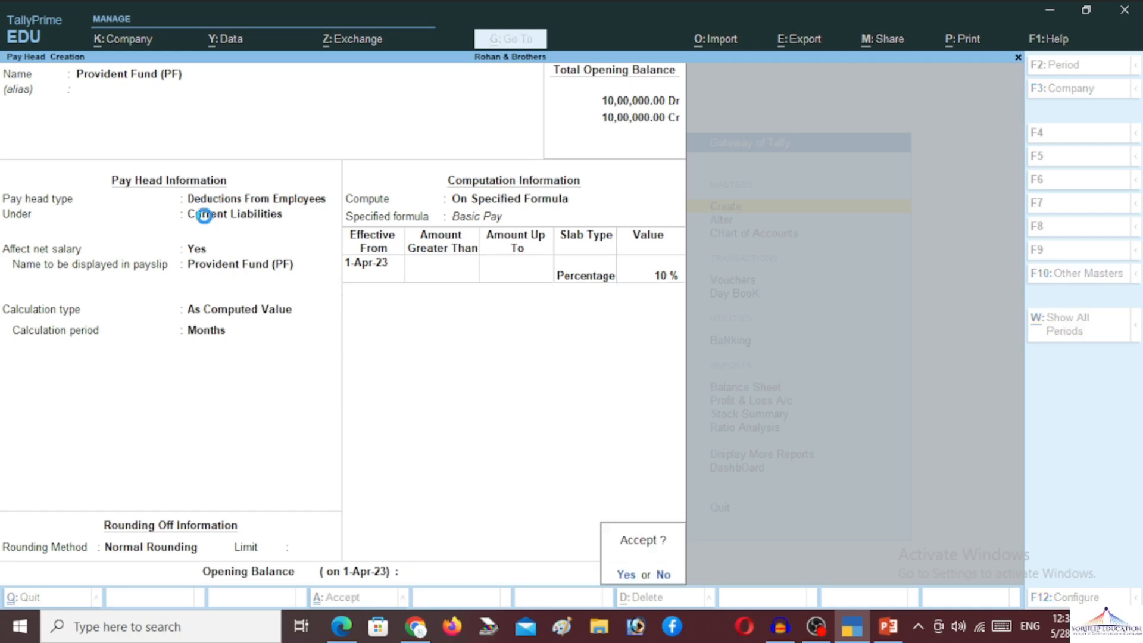
{"action": "key", "text": "Return"}
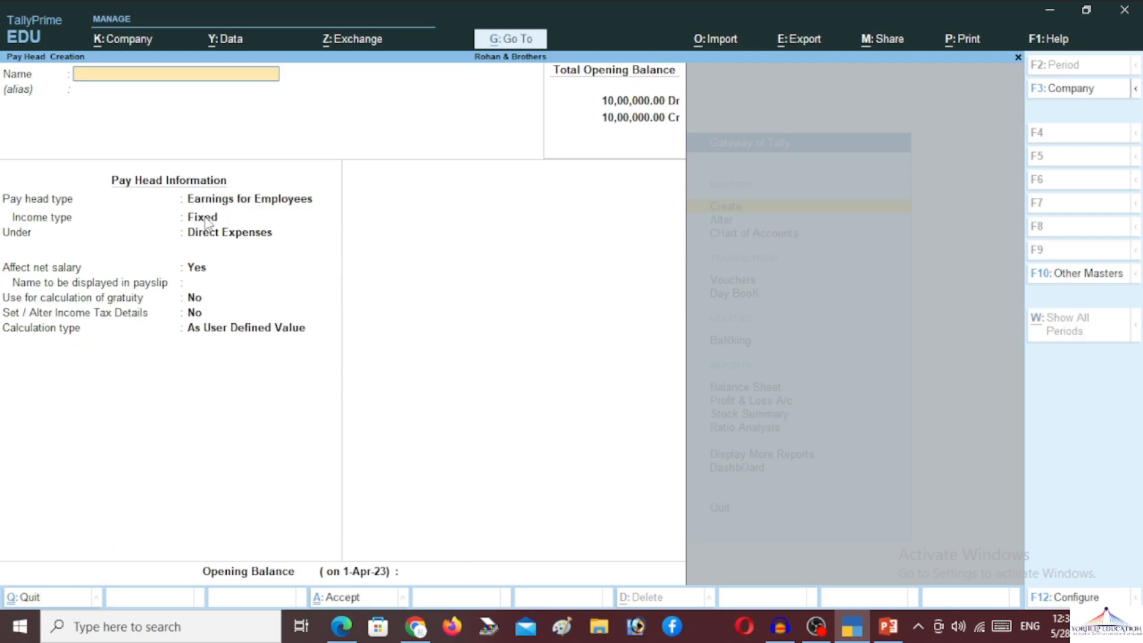
- Name the pay head 'Over Time' as a fixed Earnings for Employees type
{"action": "type", "text": "Overtime"}
{"action": "key", "text": "BackSpace"}
{"action": "key", "text": "BackSpace"}
{"action": "key", "text": "BackSpace"}
{"action": "type", "text": "Time"}
{"action": "key", "text": "Return"}
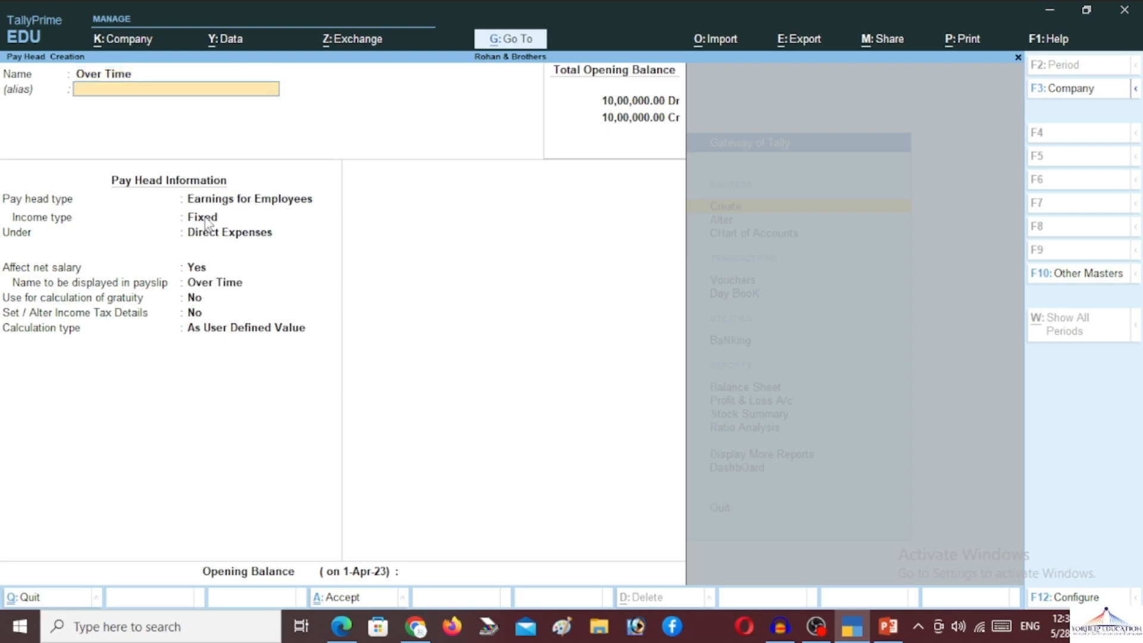
{"action": "key", "text": "Return"}
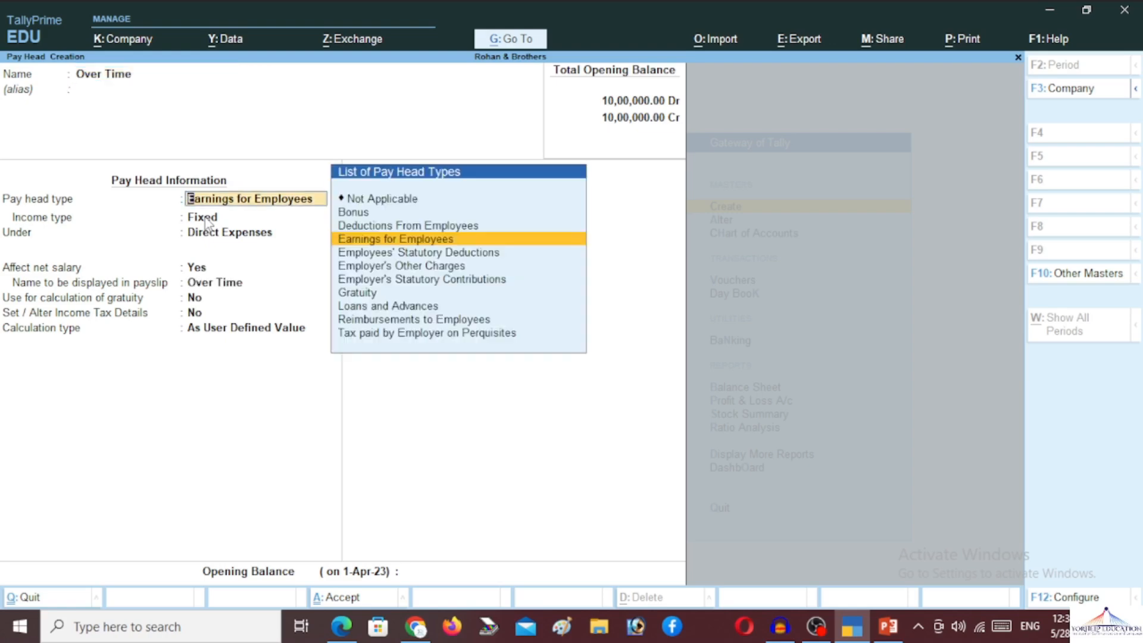
{"action": "key", "text": "Return"}
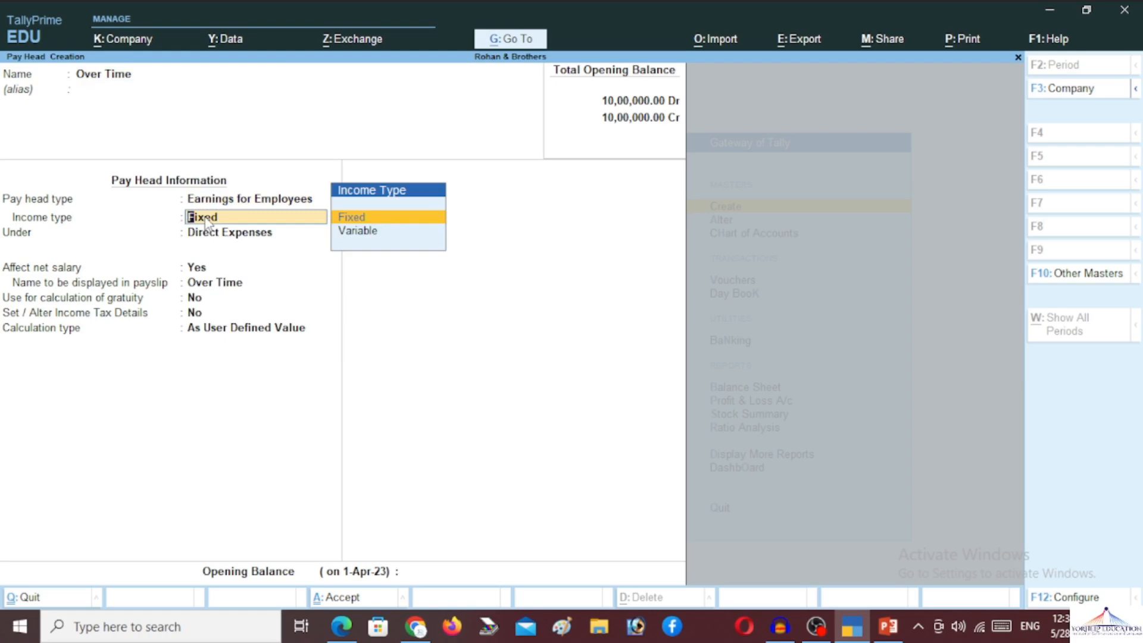
{"action": "key", "text": "Return"}
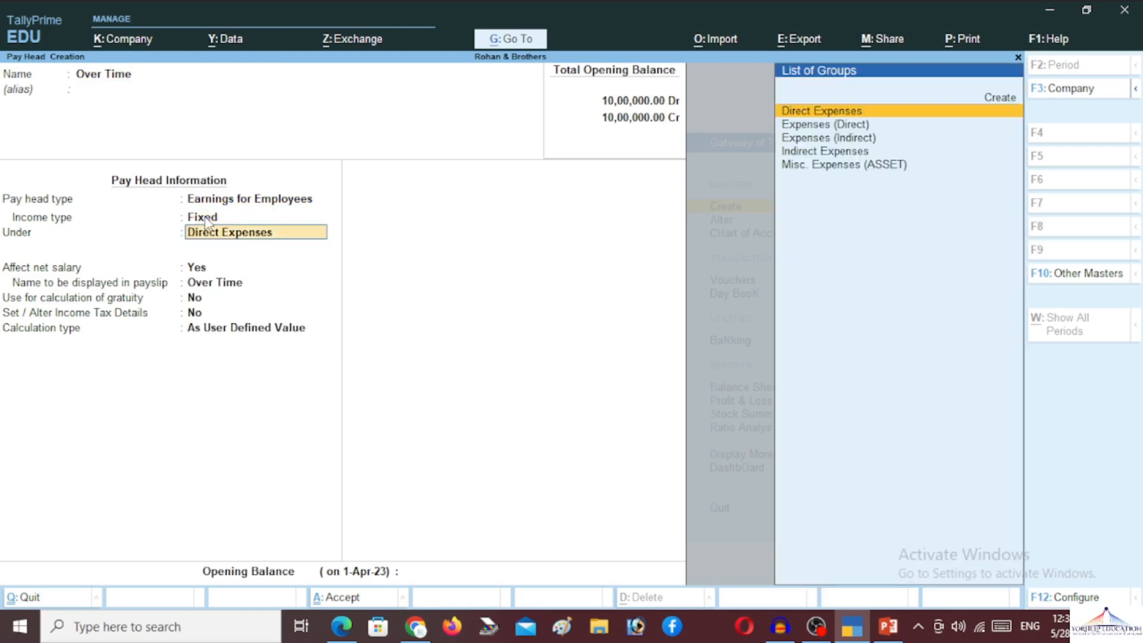
- File Over Time under Indirect Expenses, gratuity at No, calculated On Production
{"action": "type", "text": "ind"}
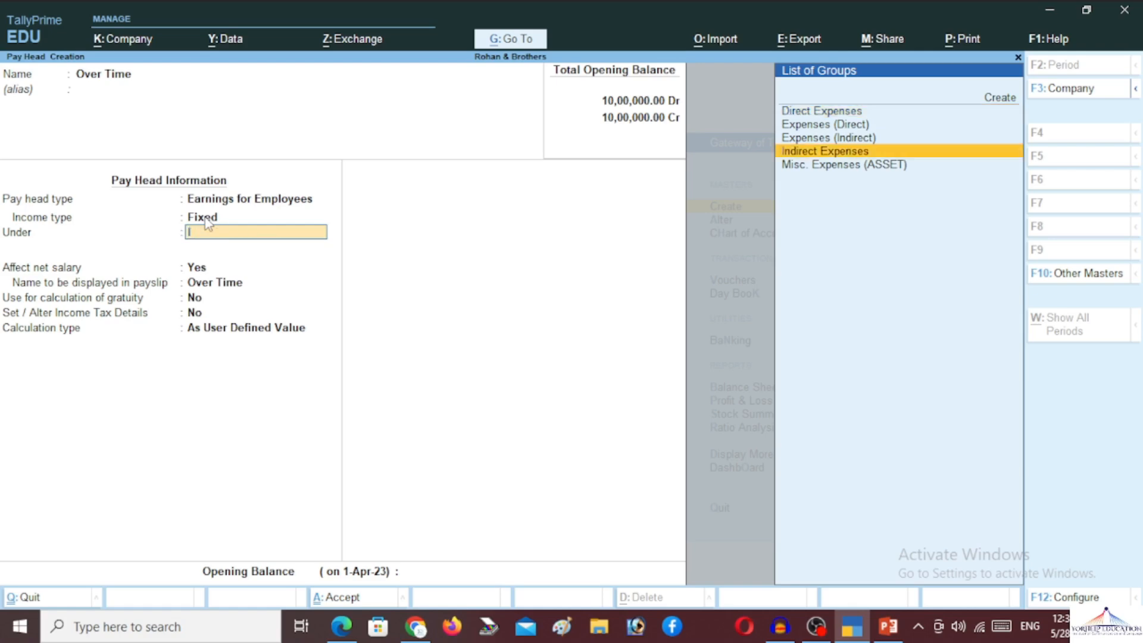
{"action": "key", "text": "Return"}
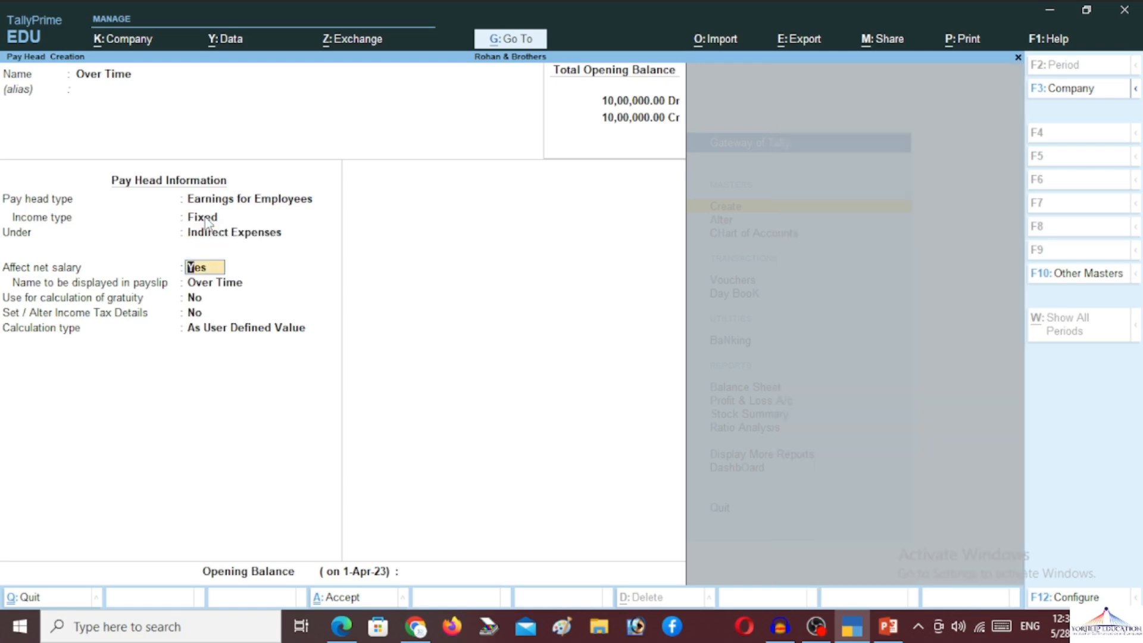
{"action": "key", "text": "Return"}
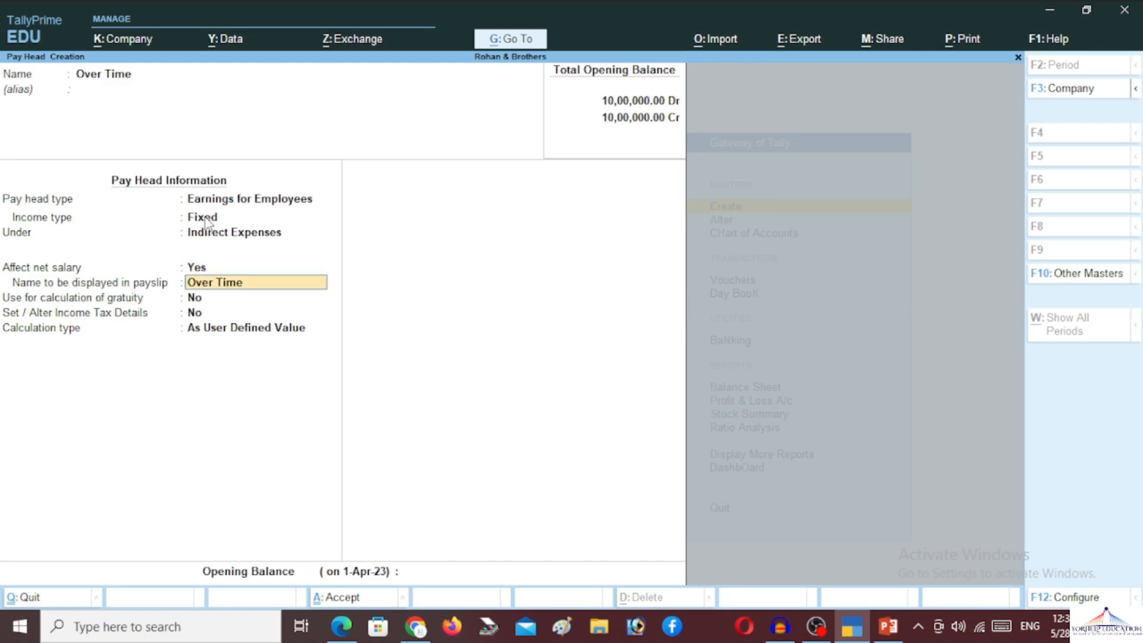
{"action": "key", "text": "Return"}
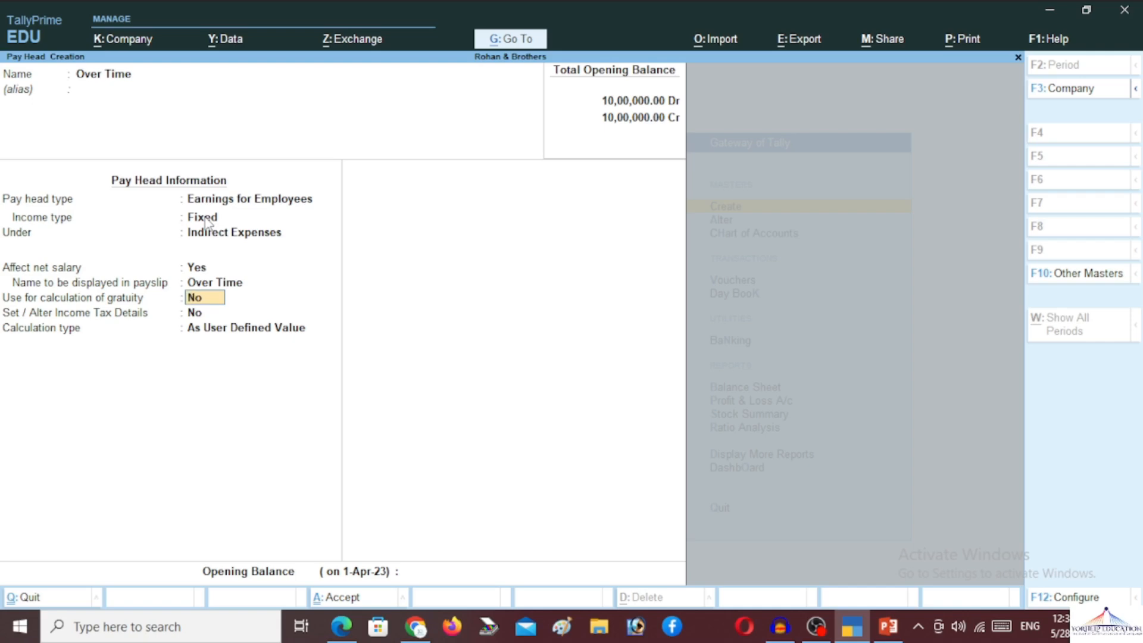
{"action": "key", "text": "Return"}
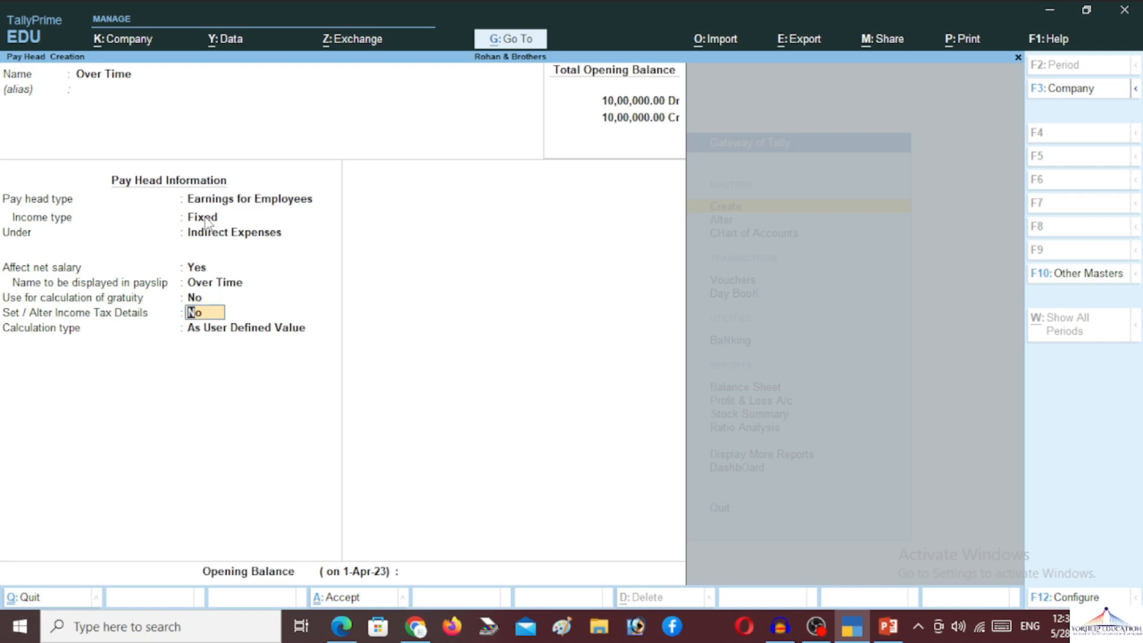
{"action": "key", "text": "Return"}
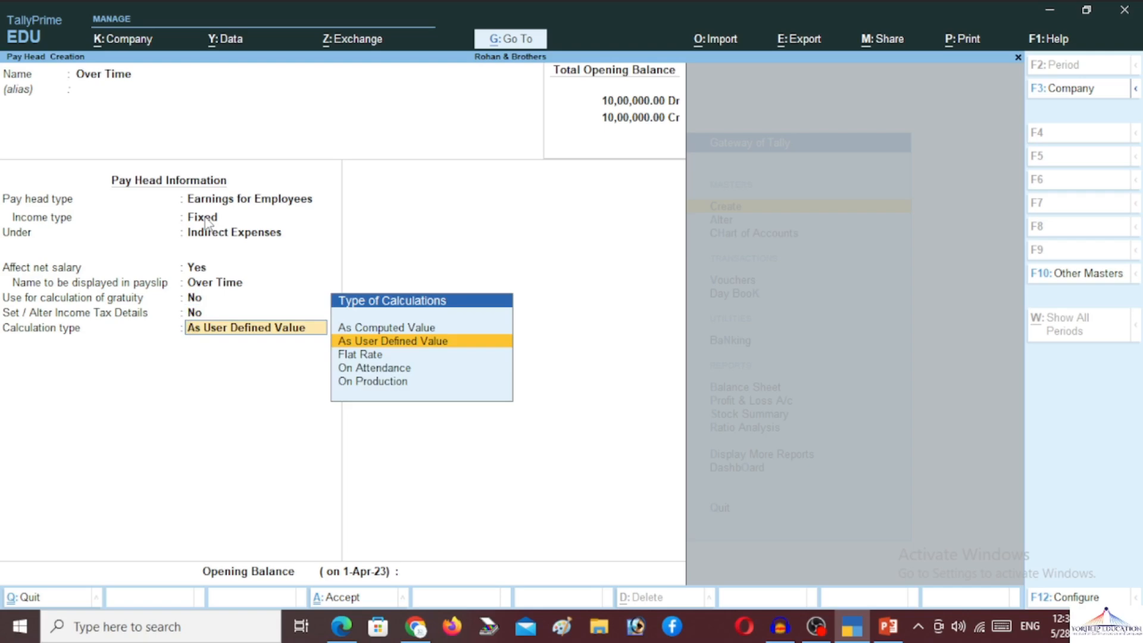
{"action": "key", "text": "Down"}
{"action": "key", "text": "Down"}
{"action": "key", "text": "Down"}
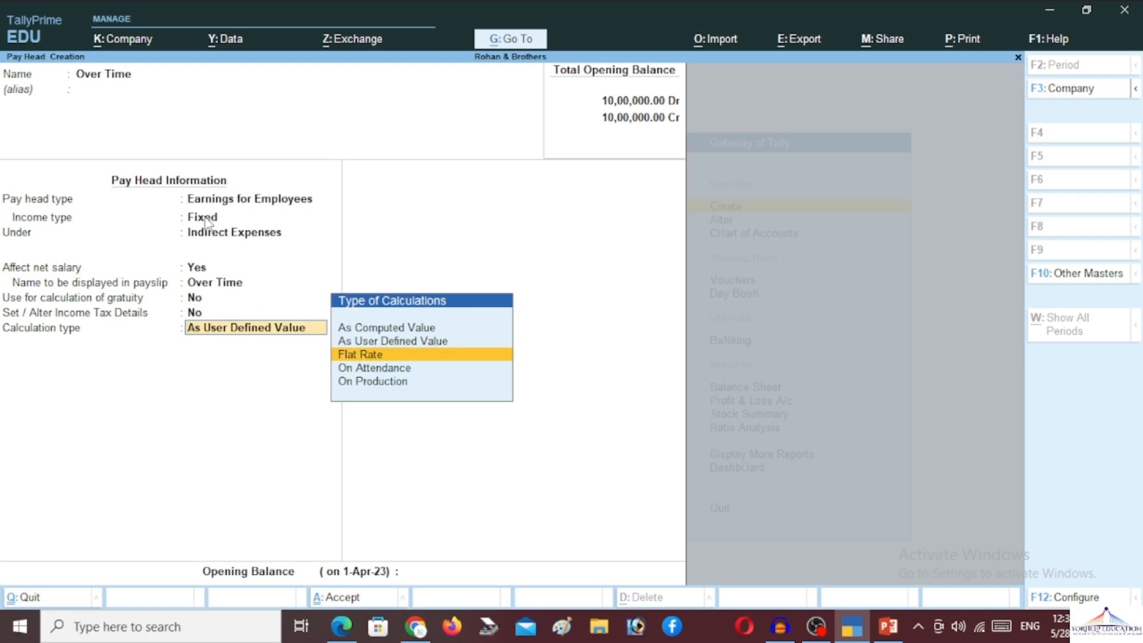
{"action": "key", "text": "Return"}
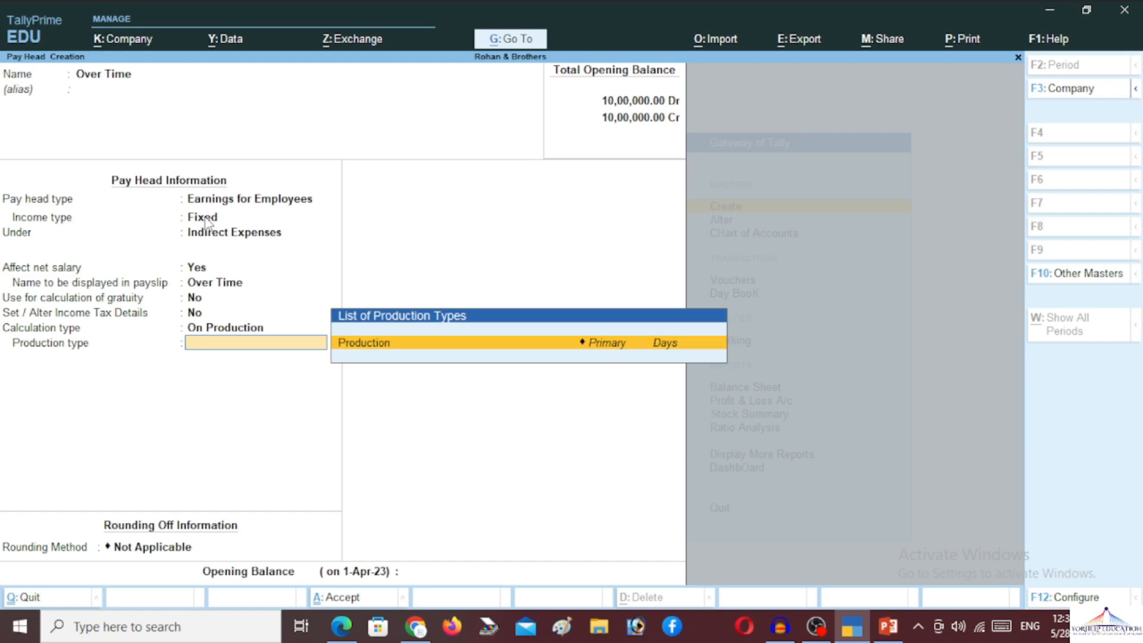
- Create a new production type named 'Over Time', first placed under Production
{"action": "key", "text": "alt+c"}
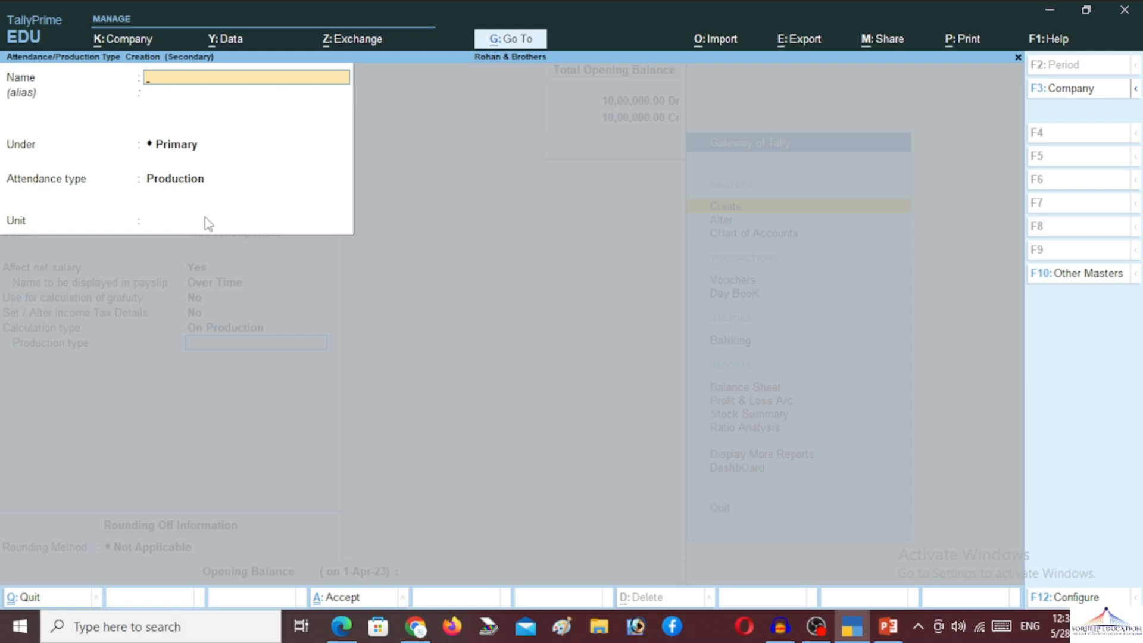
{"action": "type", "text": "Over Time"}
{"action": "key", "text": "Return"}
{"action": "key", "text": "Return"}
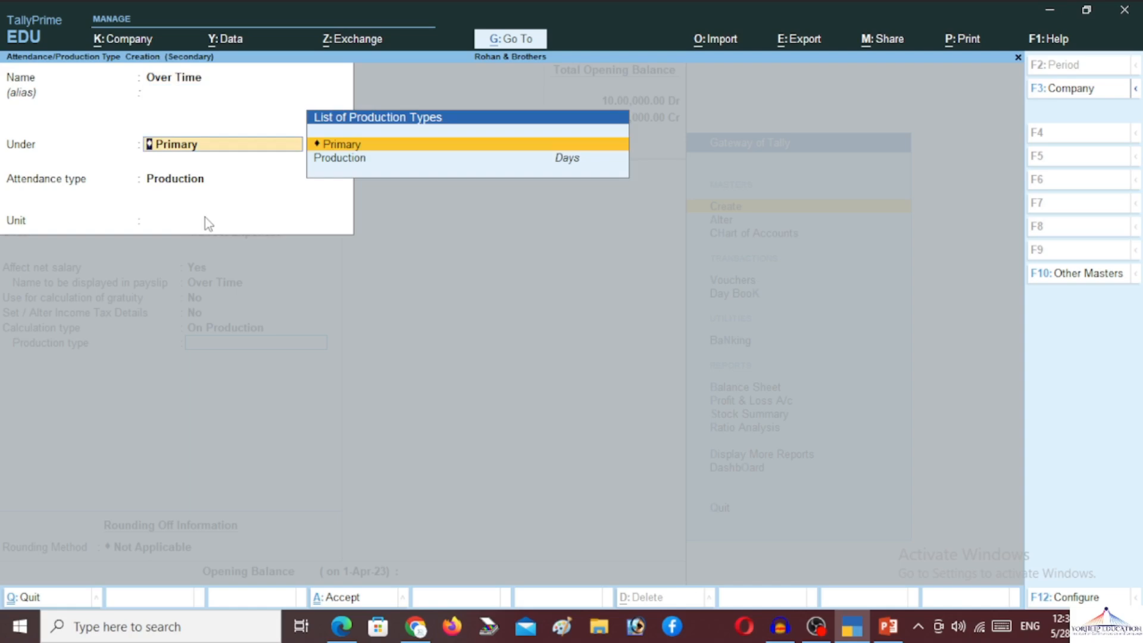
{"action": "key", "text": "Down"}
{"action": "key", "text": "Return"}
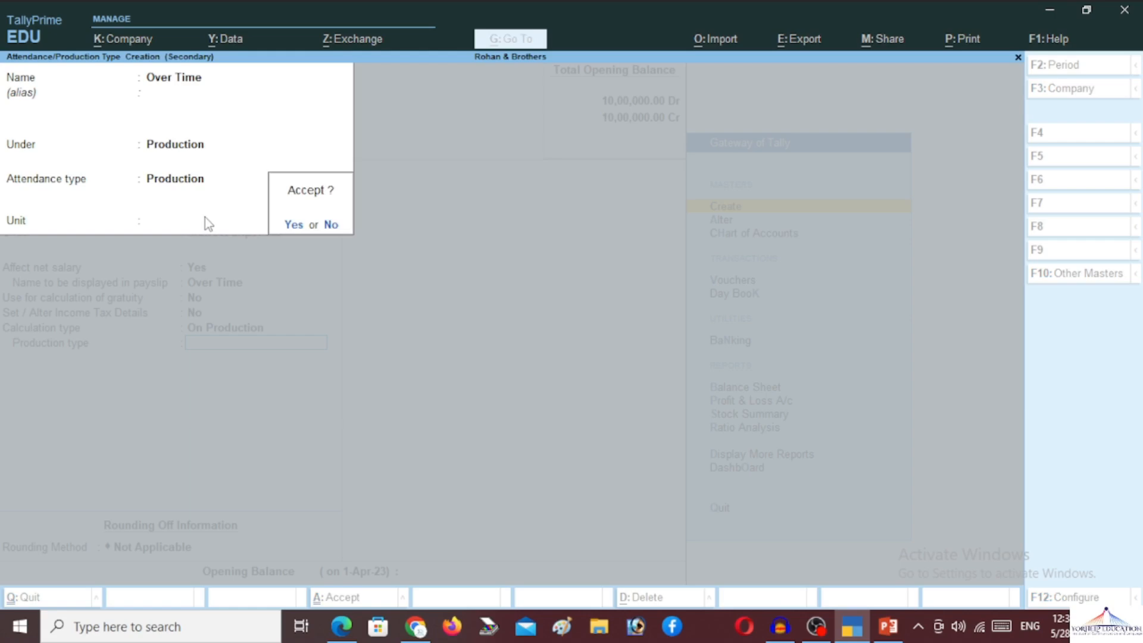
{"action": "key", "text": "Return"}
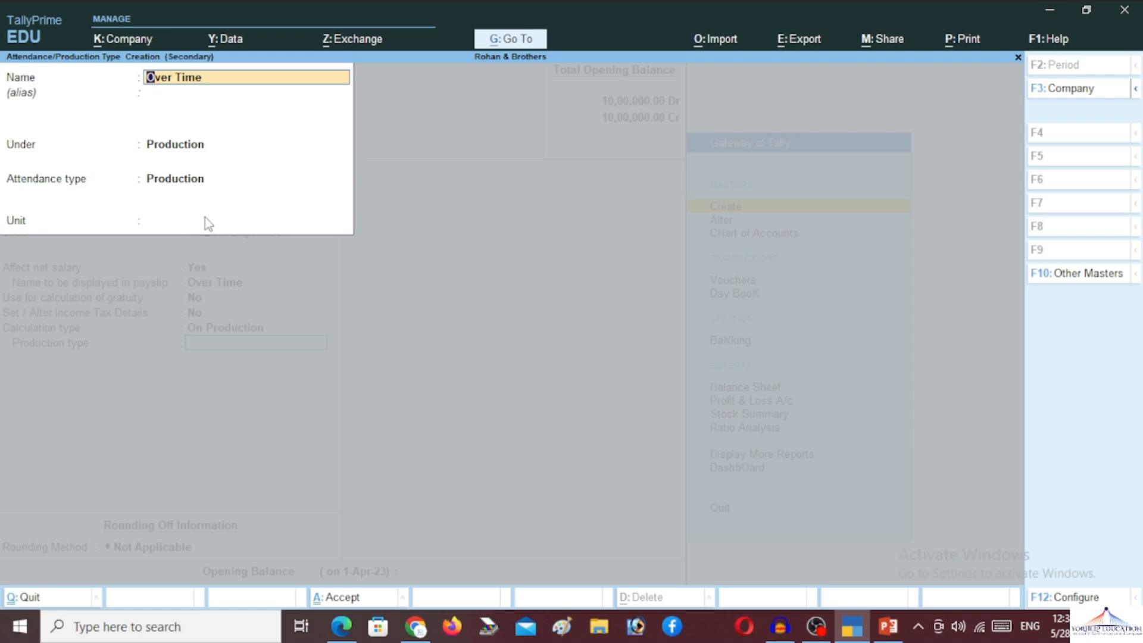
- Move the production type under Primary, set its unit to Dhr and save it
{"action": "key", "text": "Return"}
{"action": "key", "text": "Return"}
{"action": "key", "text": "Up"}
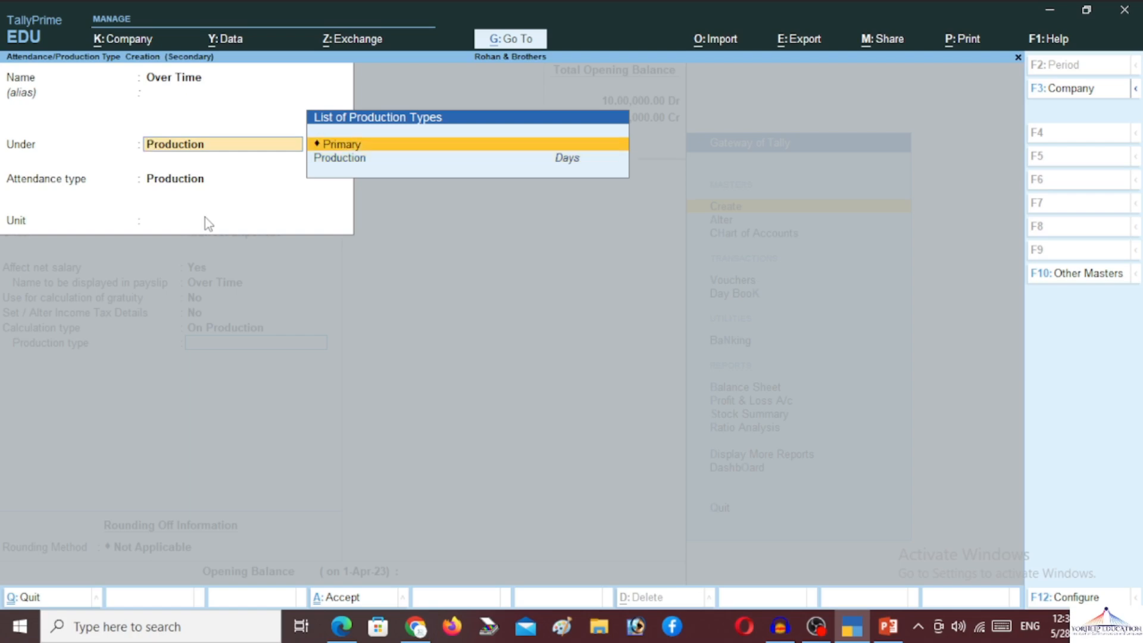
{"action": "key", "text": "Return"}
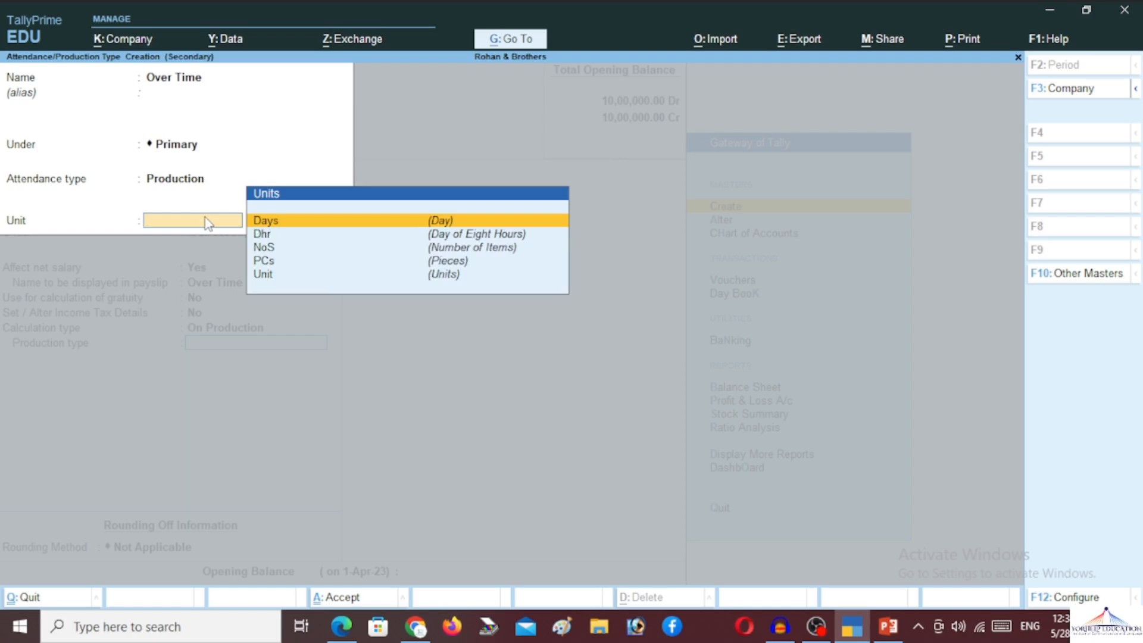
{"action": "key", "text": "Down"}
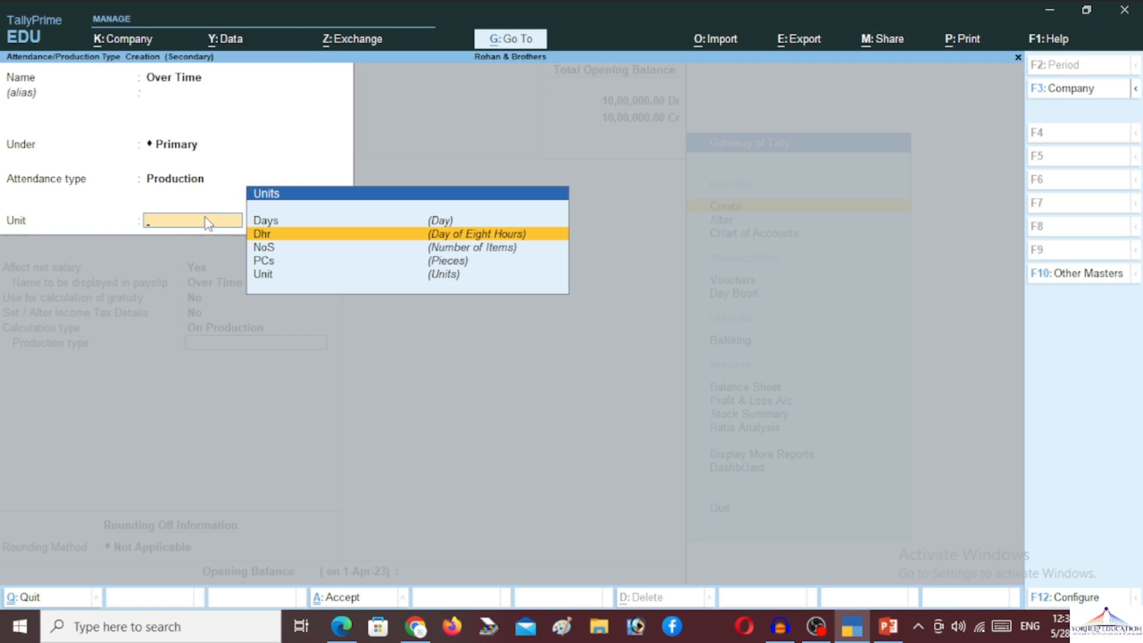
{"action": "key", "text": "Return"}
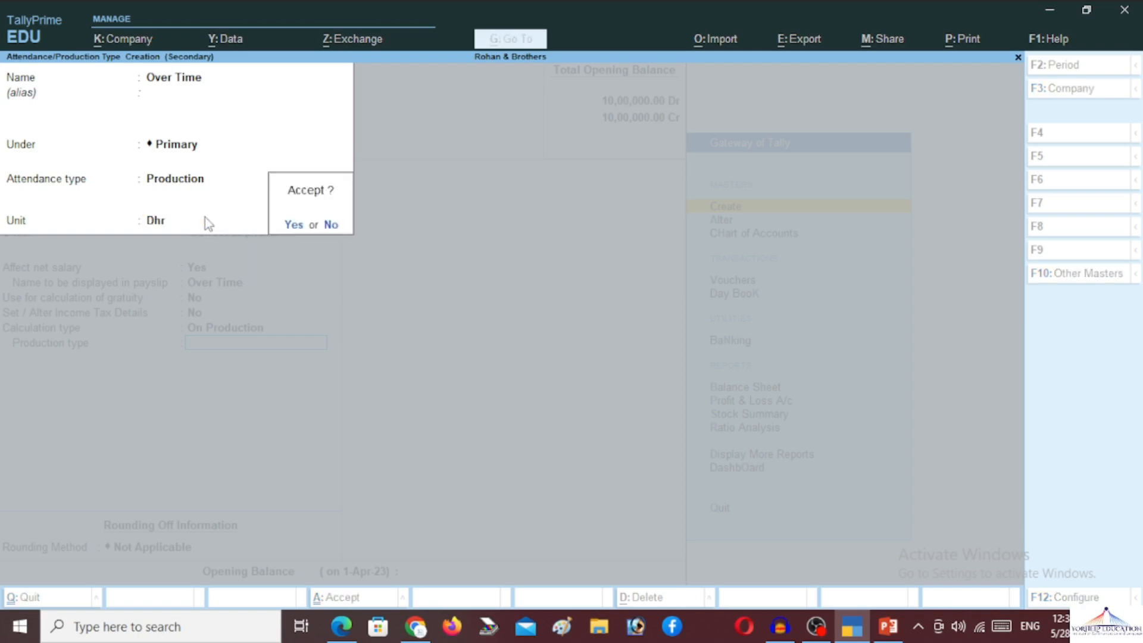
{"action": "key", "text": "Return"}
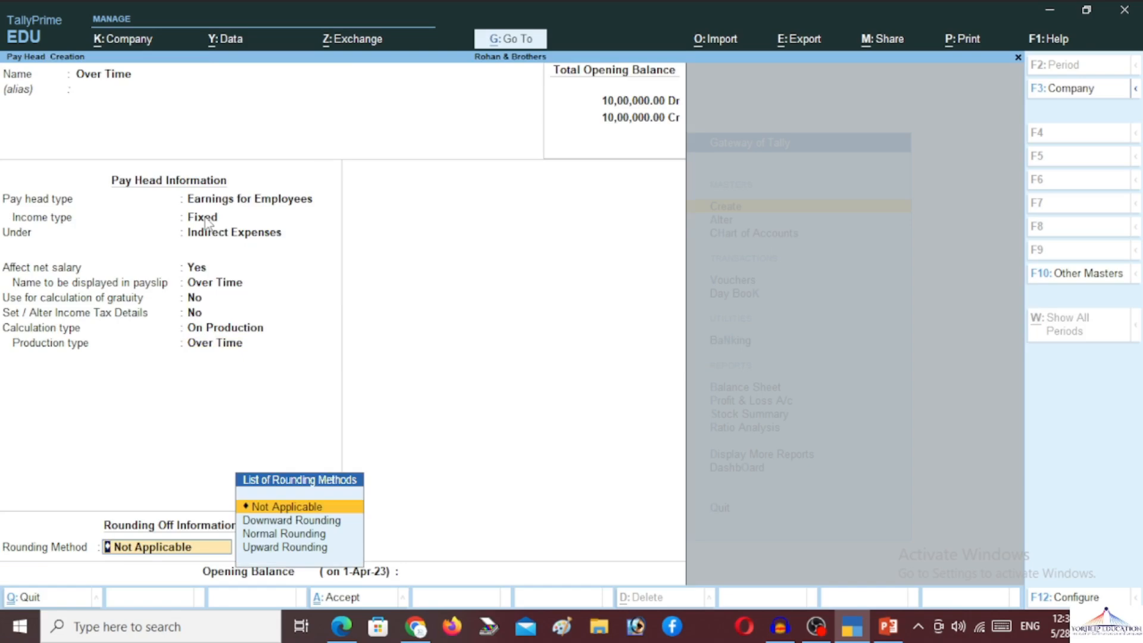
- Give Over Time Normal Rounding with no rounding limit and save the pay head
{"action": "key", "text": "Down"}
{"action": "key", "text": "Down"}
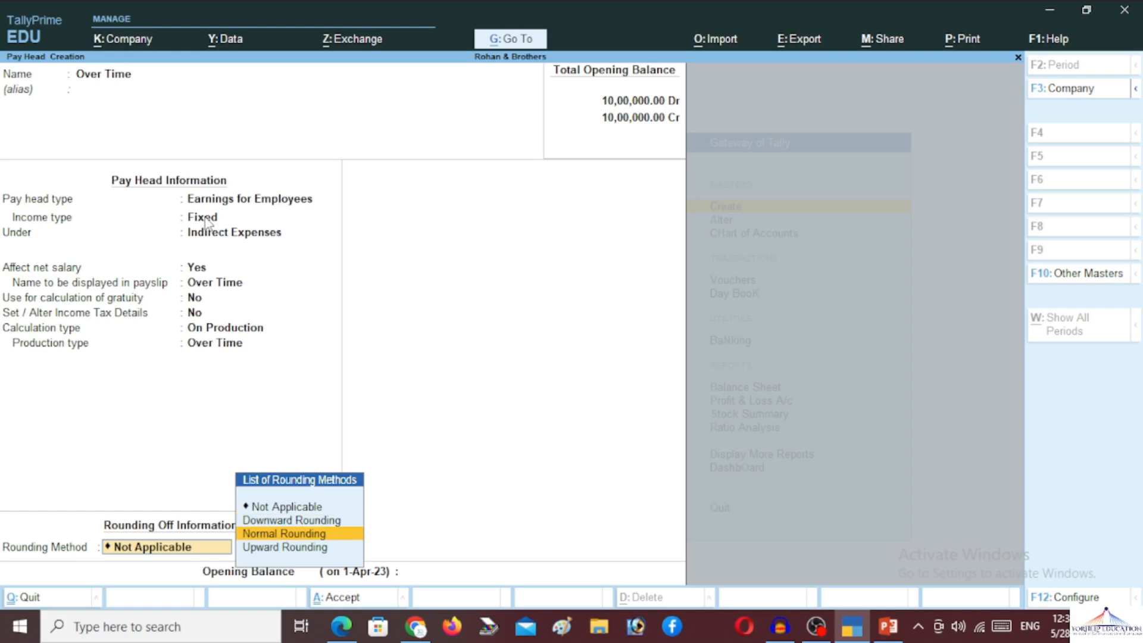
{"action": "key", "text": "Return"}
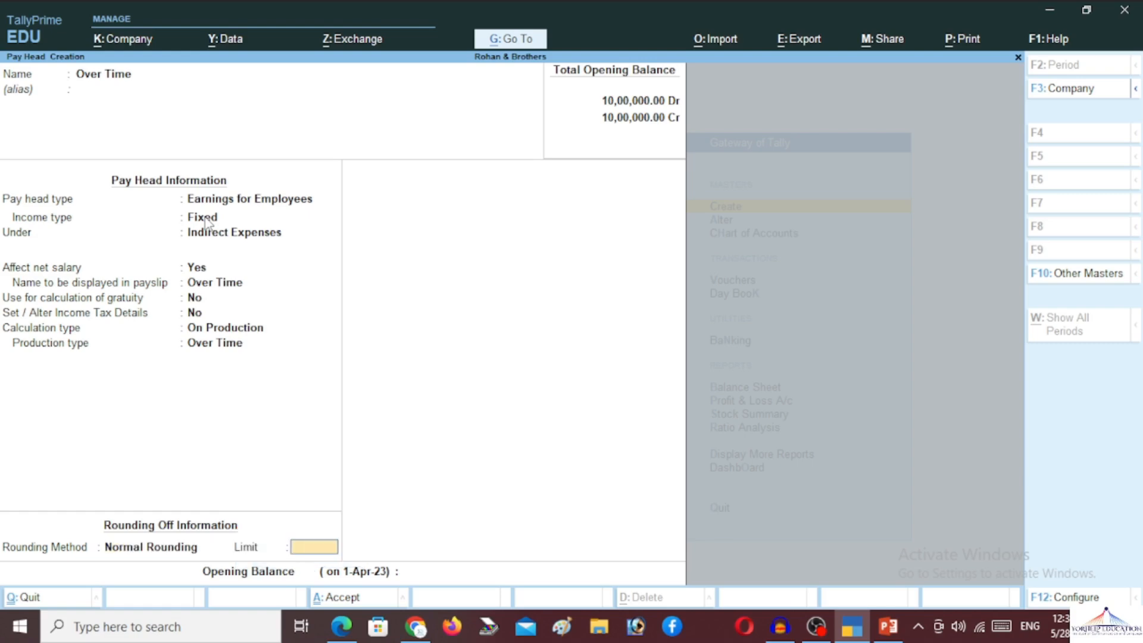
{"action": "key", "text": "Return"}
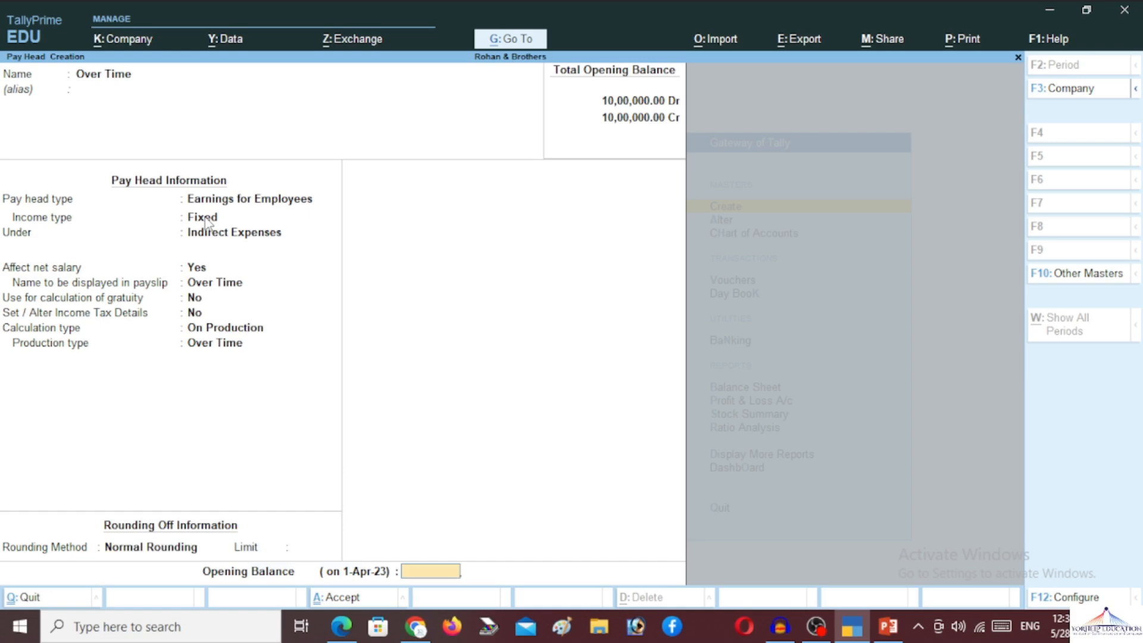
{"action": "key", "text": "Return"}
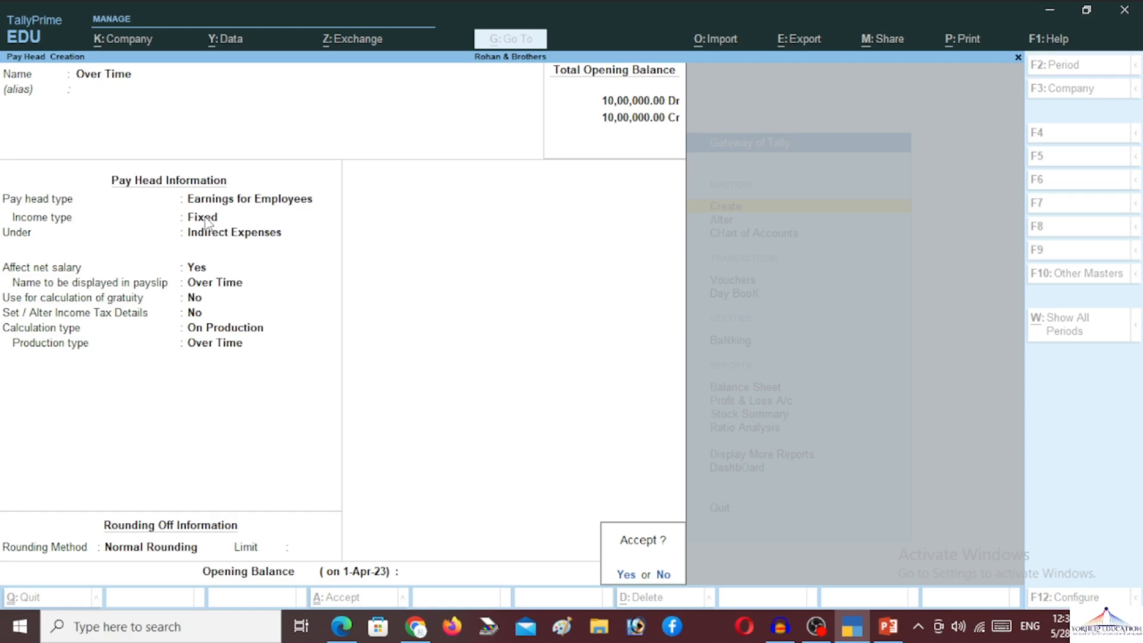
{"action": "key", "text": "Return"}
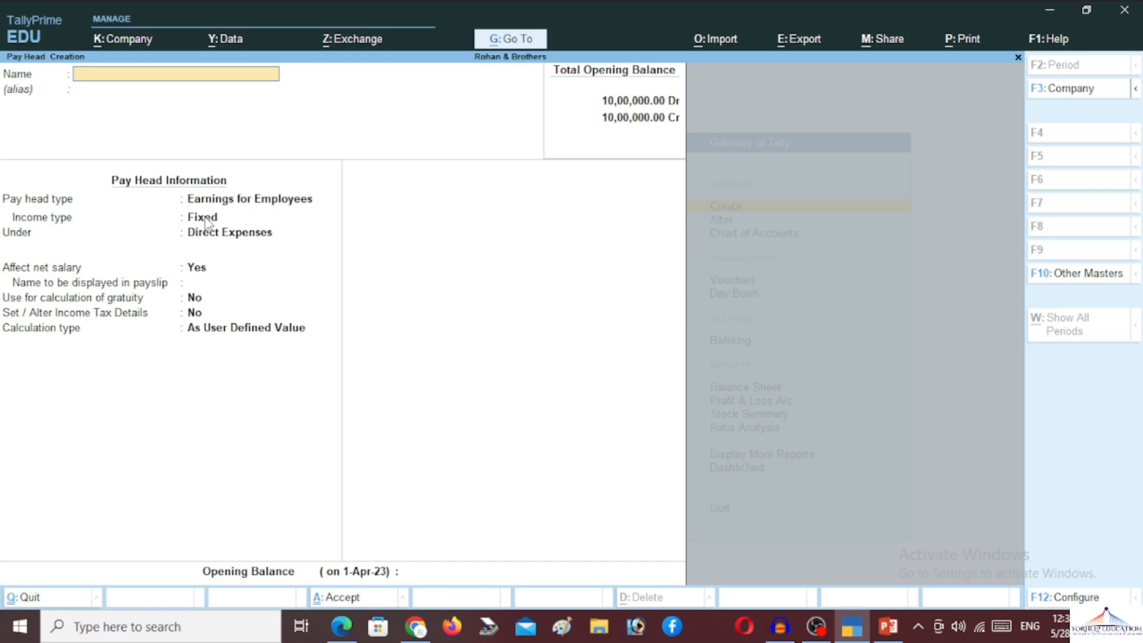
- Name the pay head 'Employee Provident Fund (EPF)' as a Deductions From Employees type
{"action": "type", "text": "Employee Providen"}
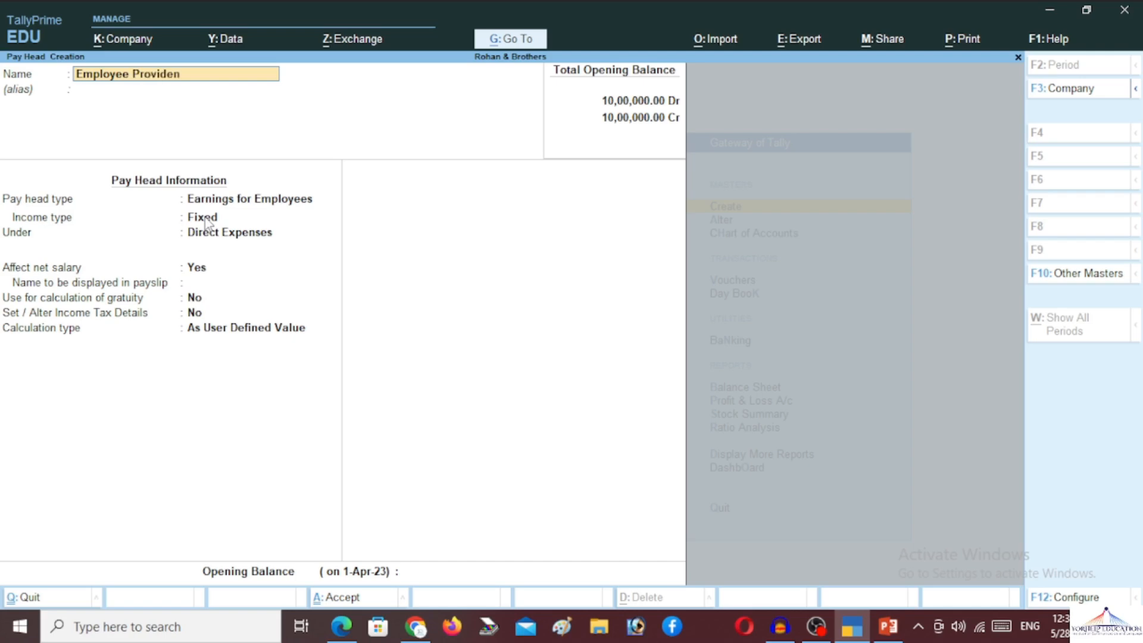
{"action": "type", "text": "t Fund (EPF)"}
{"action": "key", "text": "Return"}
{"action": "key", "text": "Return"}
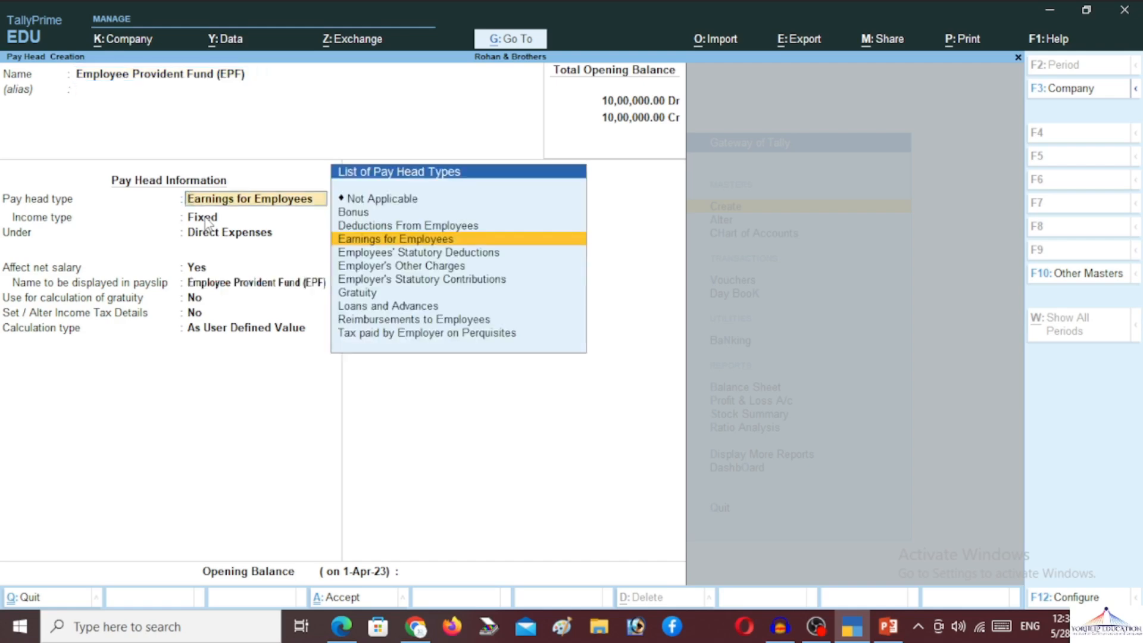
{"action": "key", "text": "Up"}
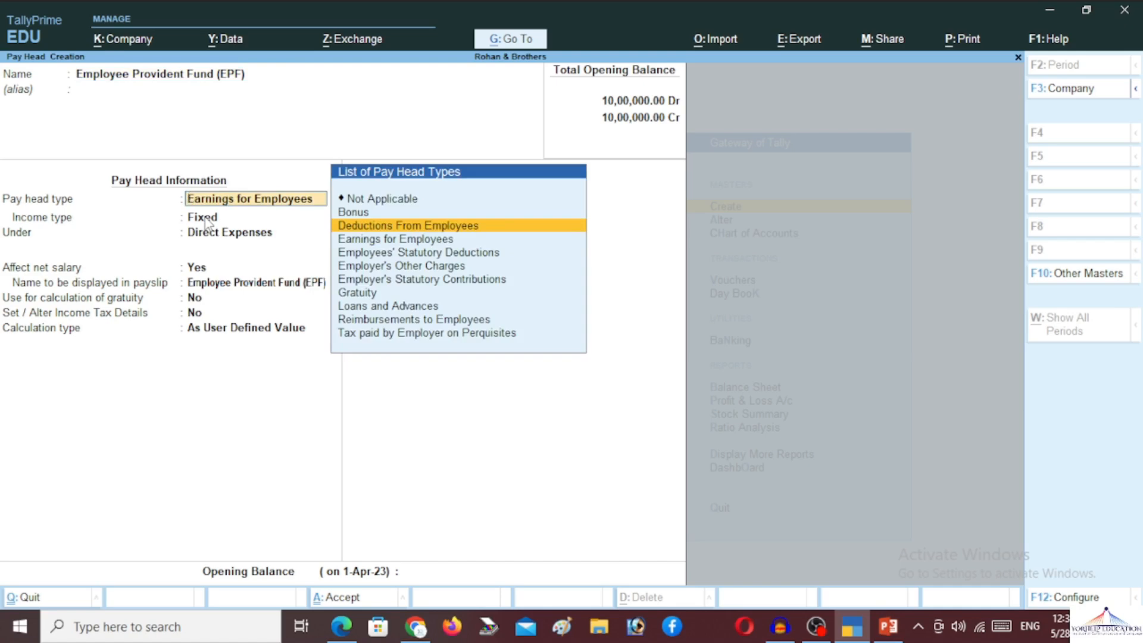
{"action": "key", "text": "Return"}
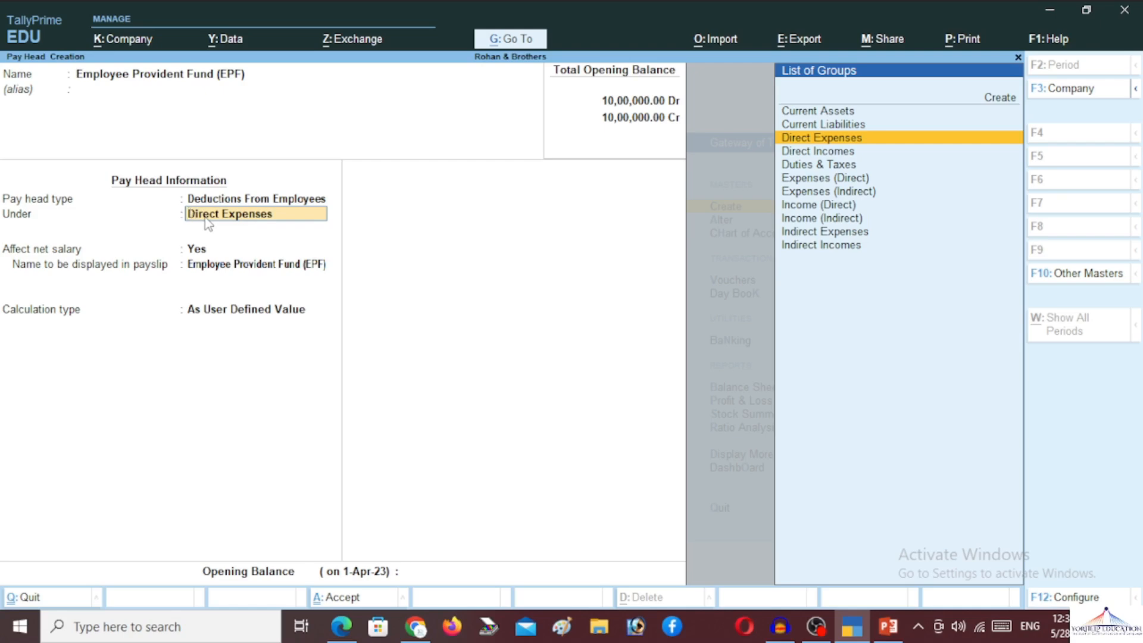
- File EPF under Current Liabilities, affecting net salary, calculated As Computed Value
{"action": "key", "text": "Up"}
{"action": "key", "text": "Return"}
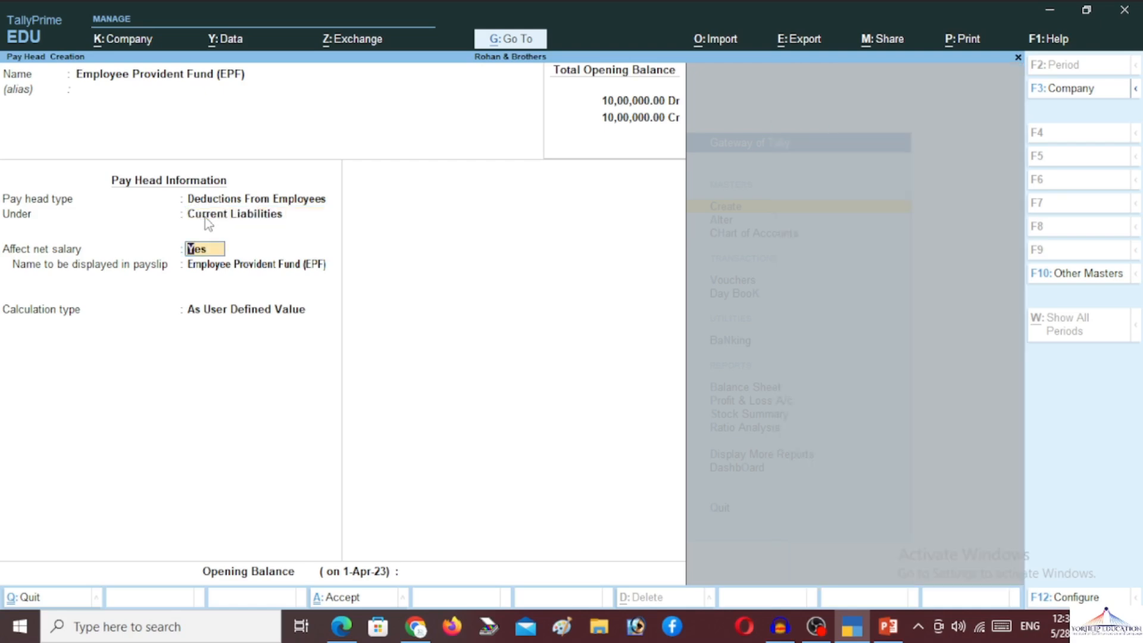
{"action": "key", "text": "Return"}
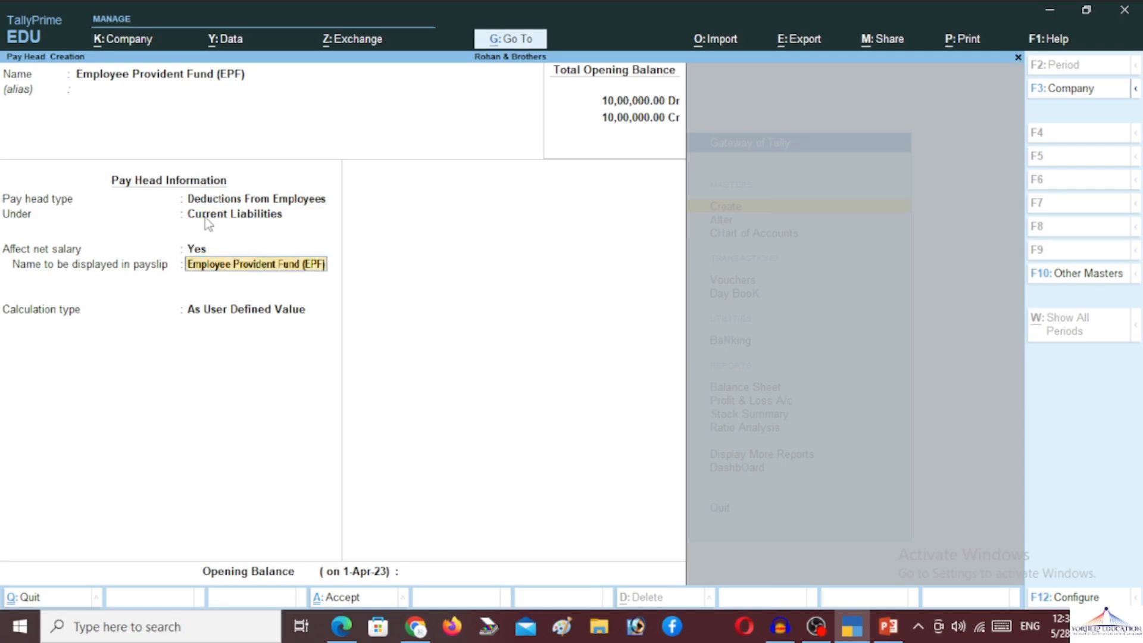
{"action": "key", "text": "Return"}
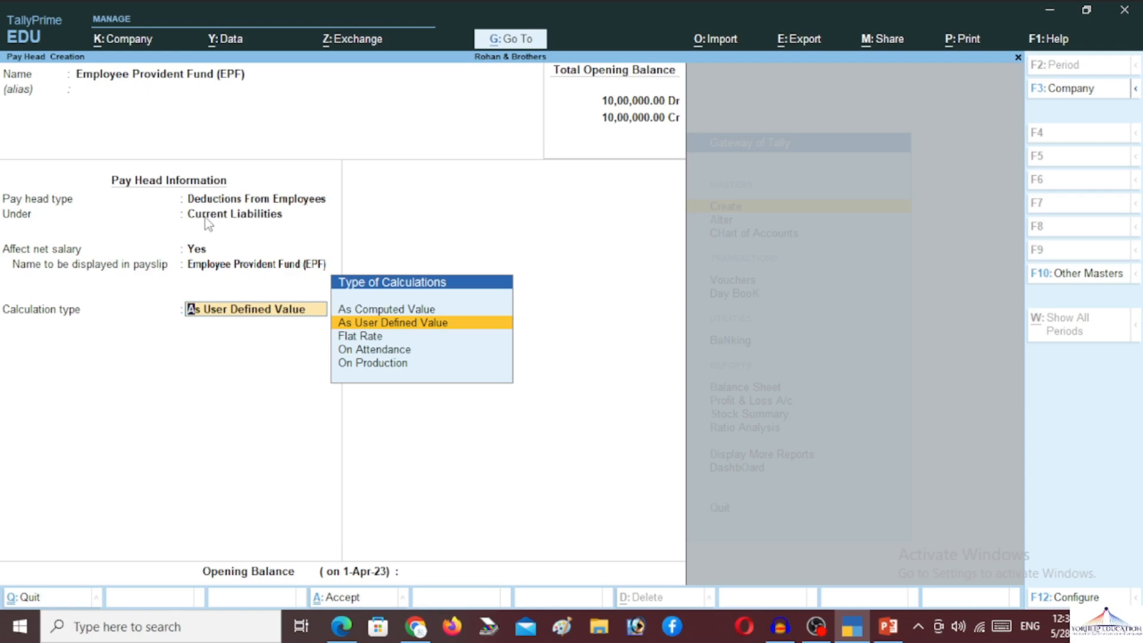
{"action": "key", "text": "Down"}
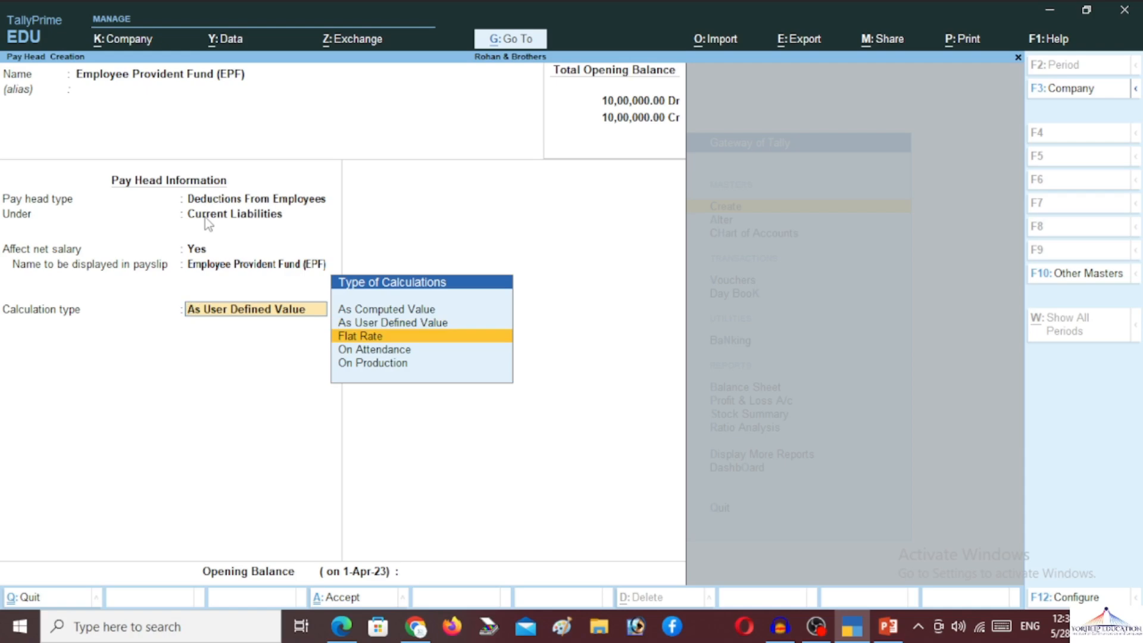
{"action": "key", "text": "Up"}
{"action": "key", "text": "Up"}
{"action": "key", "text": "Return"}
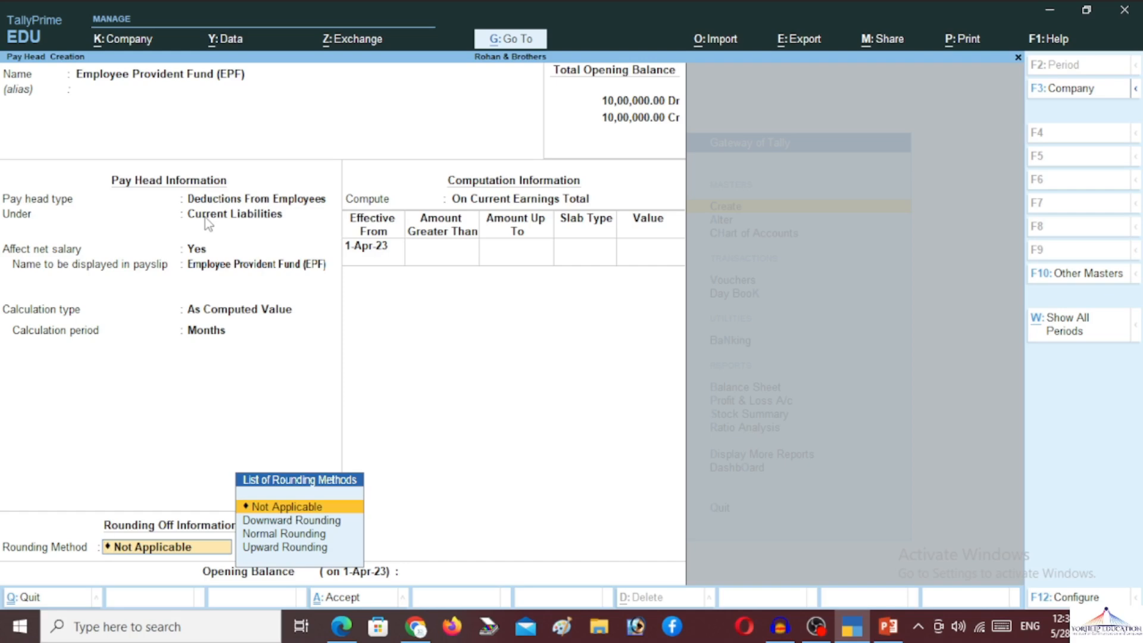
- Give EPF Normal Rounding and an On Specified Formula of Basic Pay at 10%, then accept it
{"action": "key", "text": "Down"}
{"action": "key", "text": "Down"}
{"action": "key", "text": "Return"}
{"action": "key", "text": "Return"}
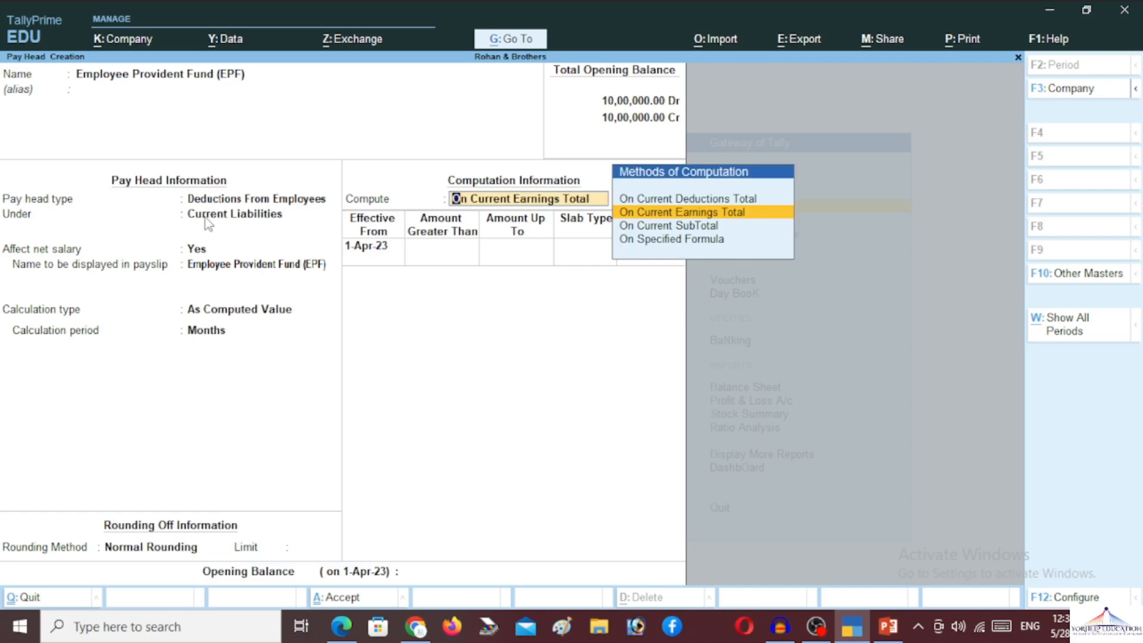
{"action": "key", "text": "Up"}
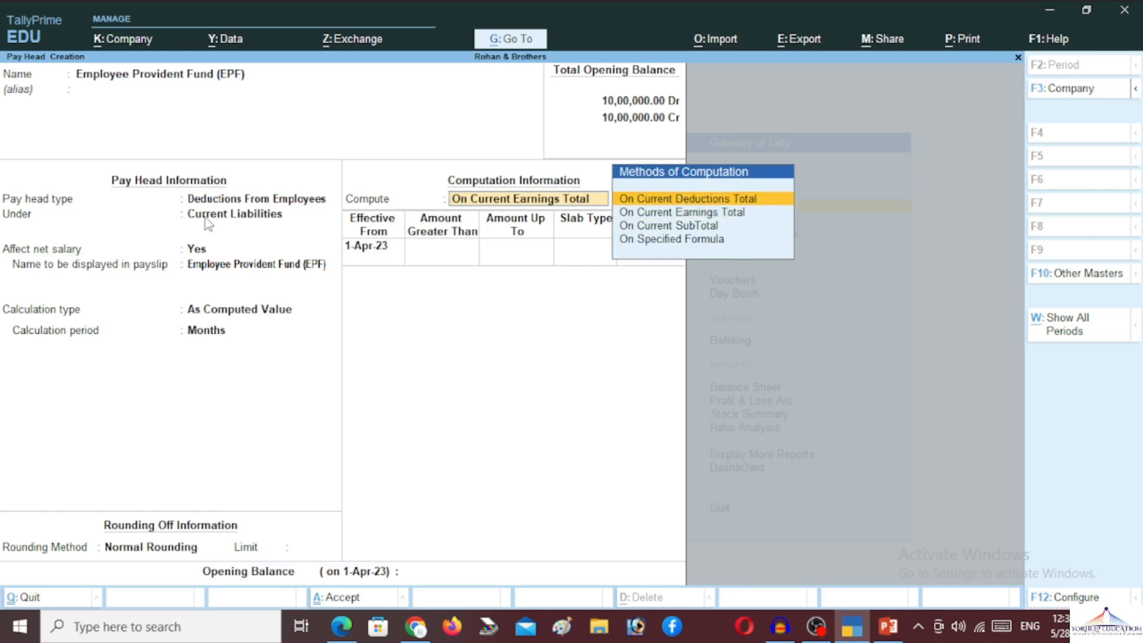
{"action": "key", "text": "Down"}
{"action": "key", "text": "Down"}
{"action": "key", "text": "Down"}
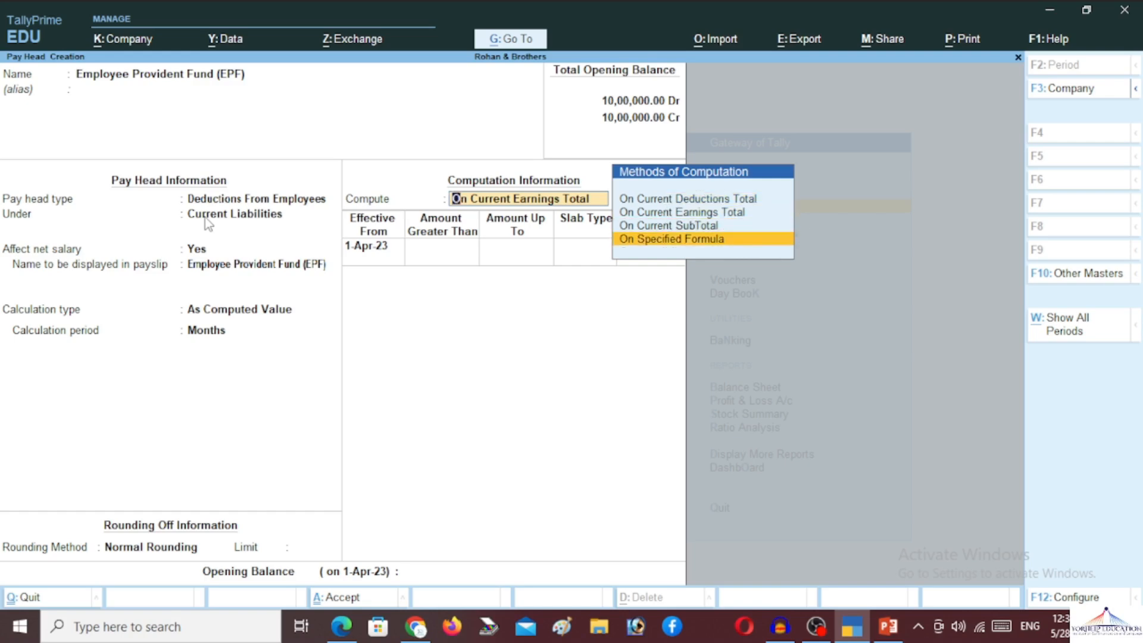
{"action": "key", "text": "Return"}
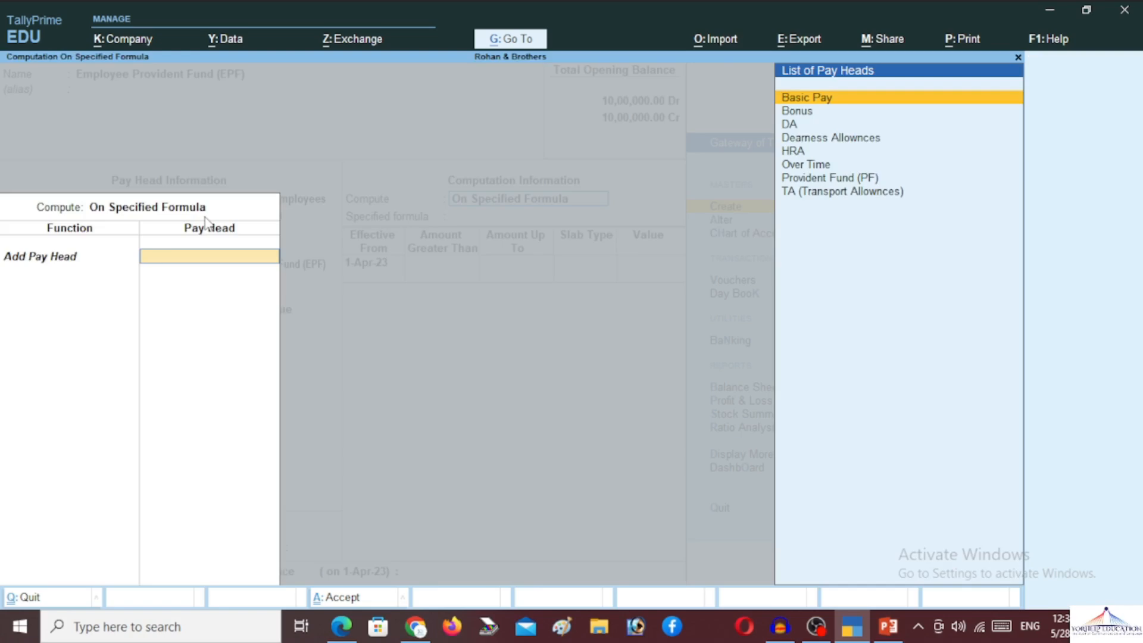
{"action": "key", "text": "Return"}
{"action": "key", "text": "Return"}
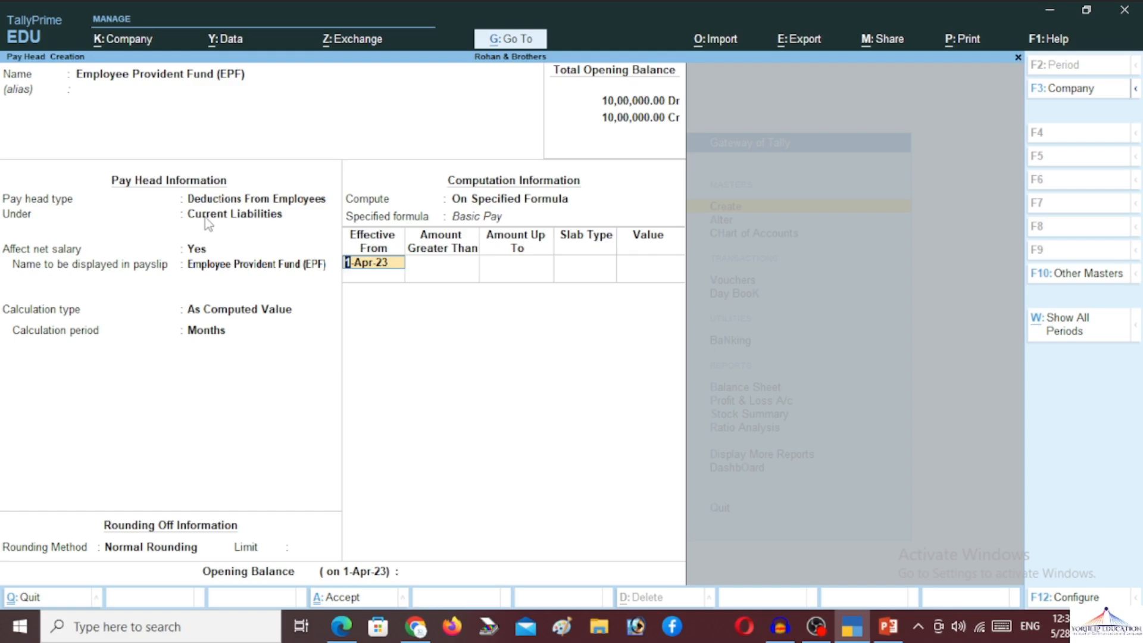
{"action": "key", "text": "Return"}
{"action": "key", "text": "Return"}
{"action": "key", "text": "Return"}
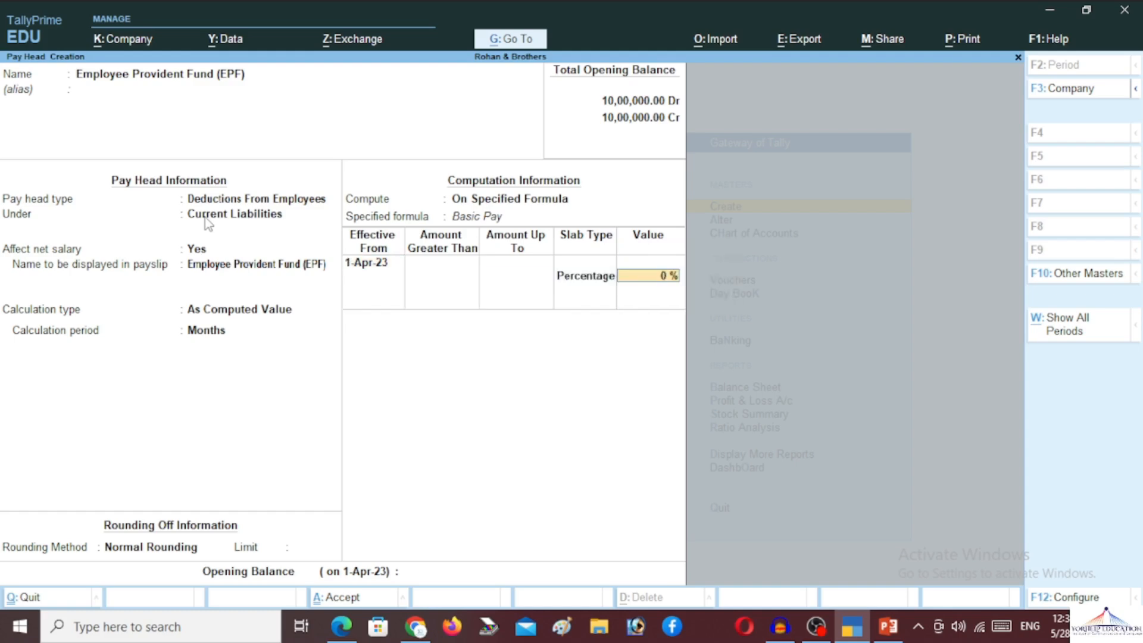
{"action": "type", "text": "10"}
{"action": "key", "text": "Return"}
{"action": "key", "text": "Return"}
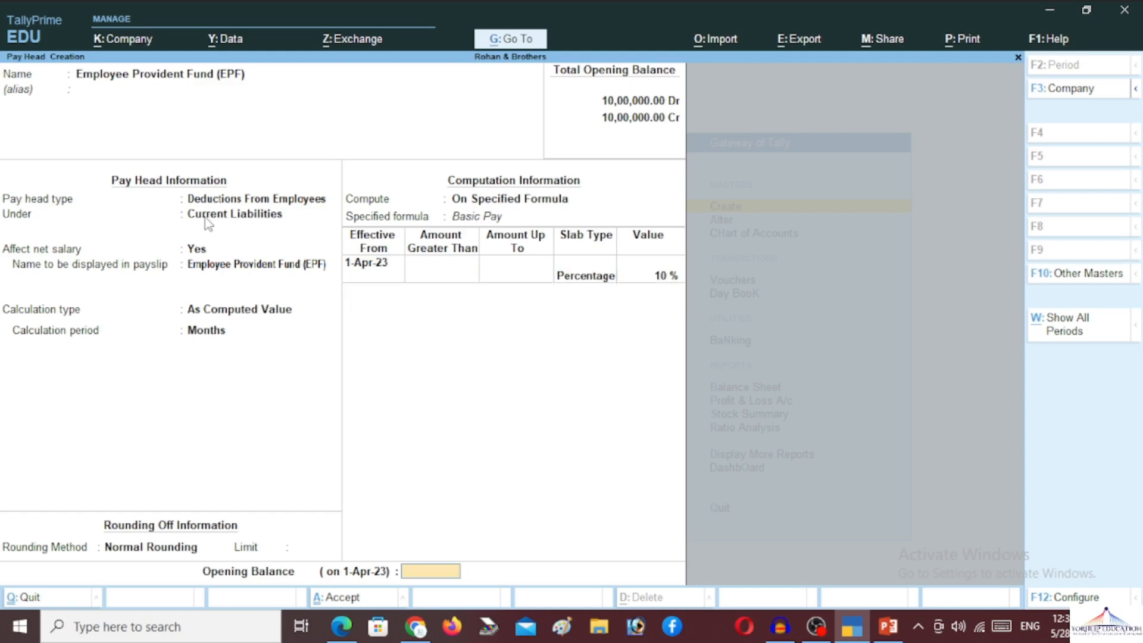
{"action": "key", "text": "Return"}
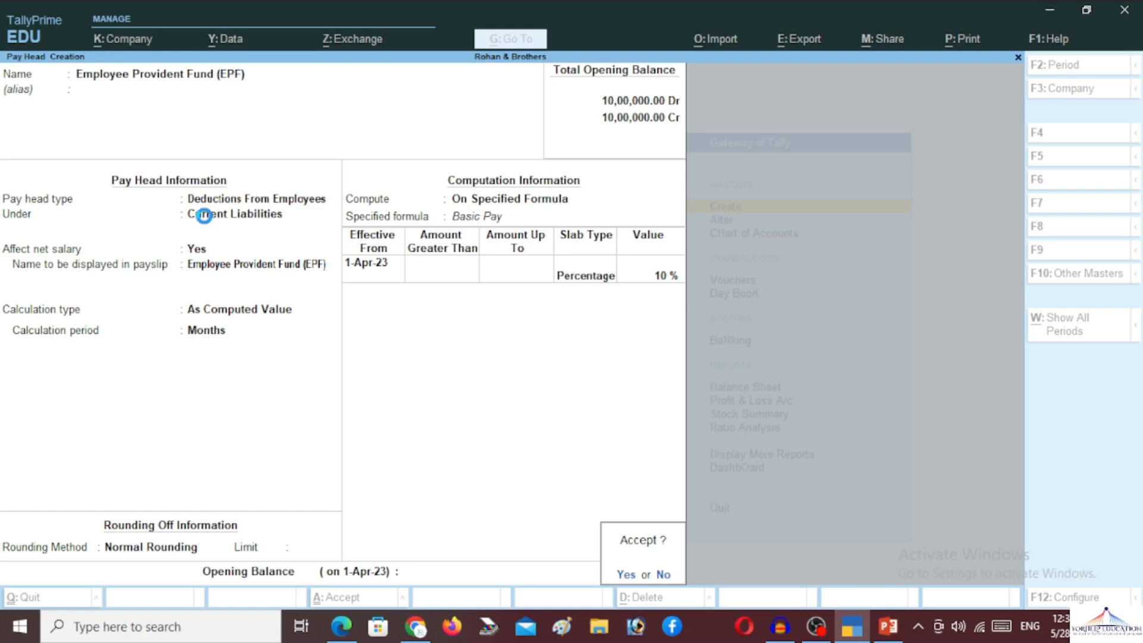
{"action": "key", "text": "Return"}
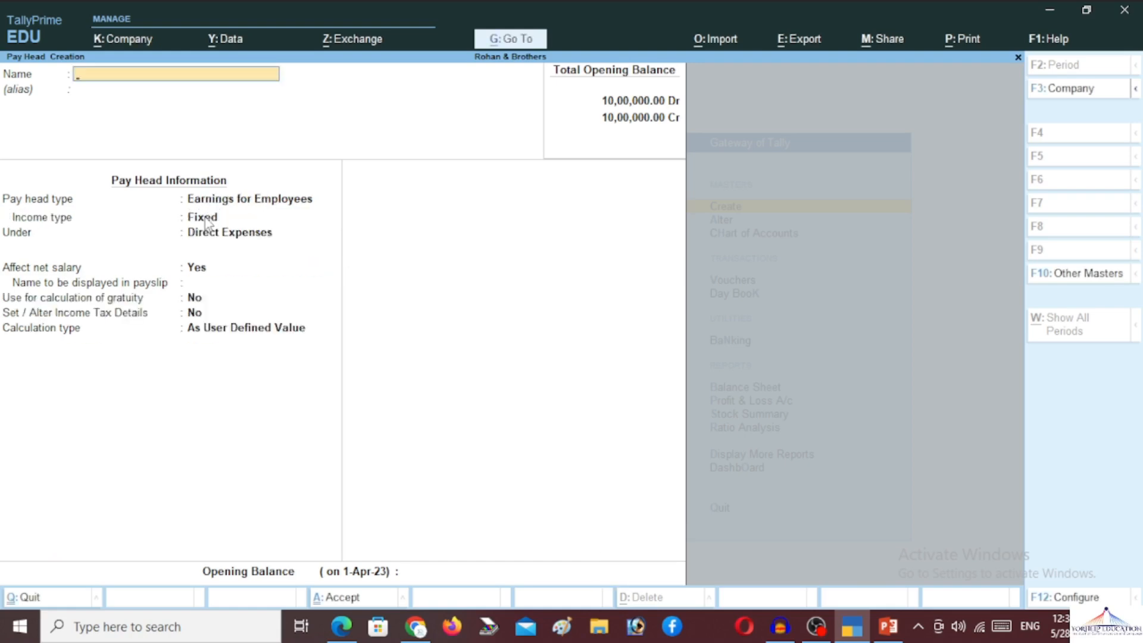
- Create an 'Incentive' pay head: variable Earnings for Employees, under Indirect Expenses, As Computed Value
{"action": "type", "text": "Incentive"}
{"action": "key", "text": "Return"}
{"action": "key", "text": "Return"}
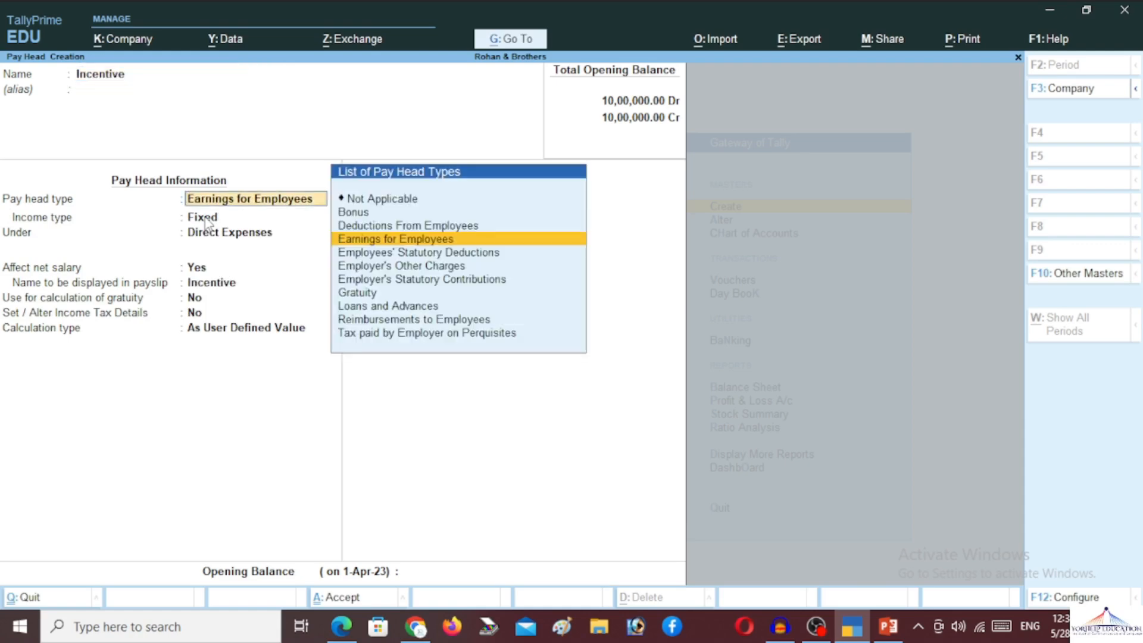
{"action": "key", "text": "Return"}
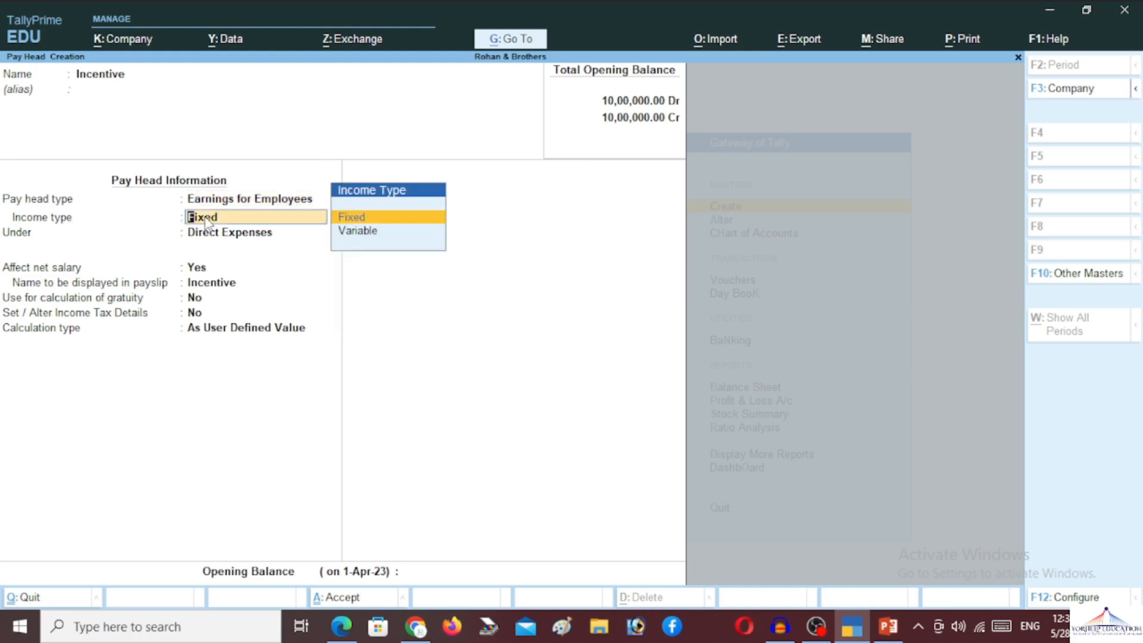
{"action": "key", "text": "Down"}
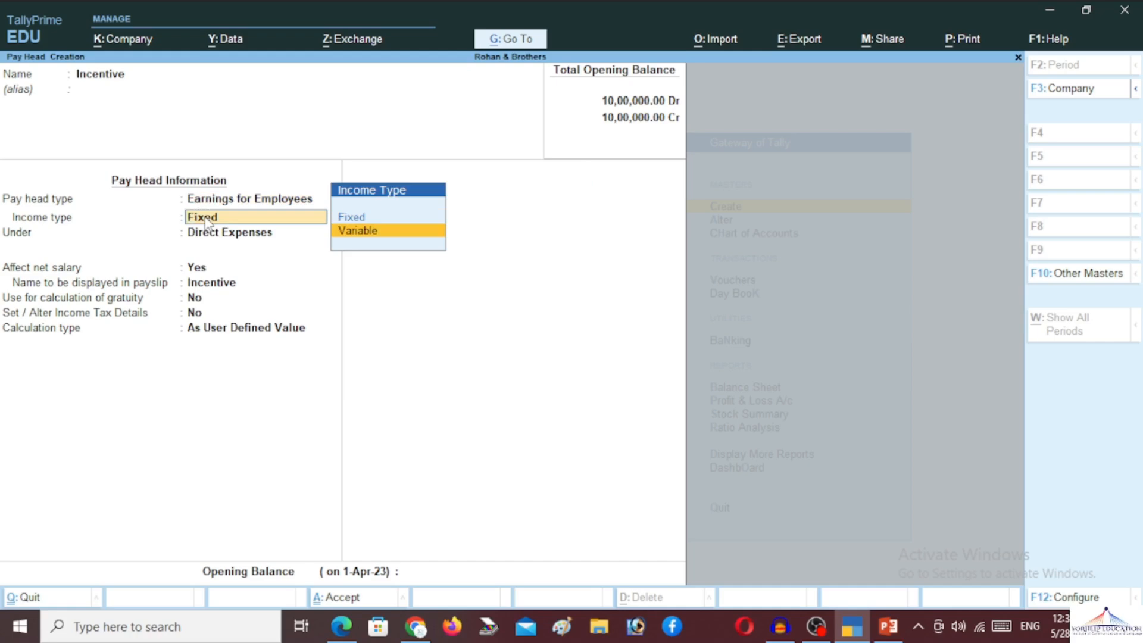
{"action": "key", "text": "Return"}
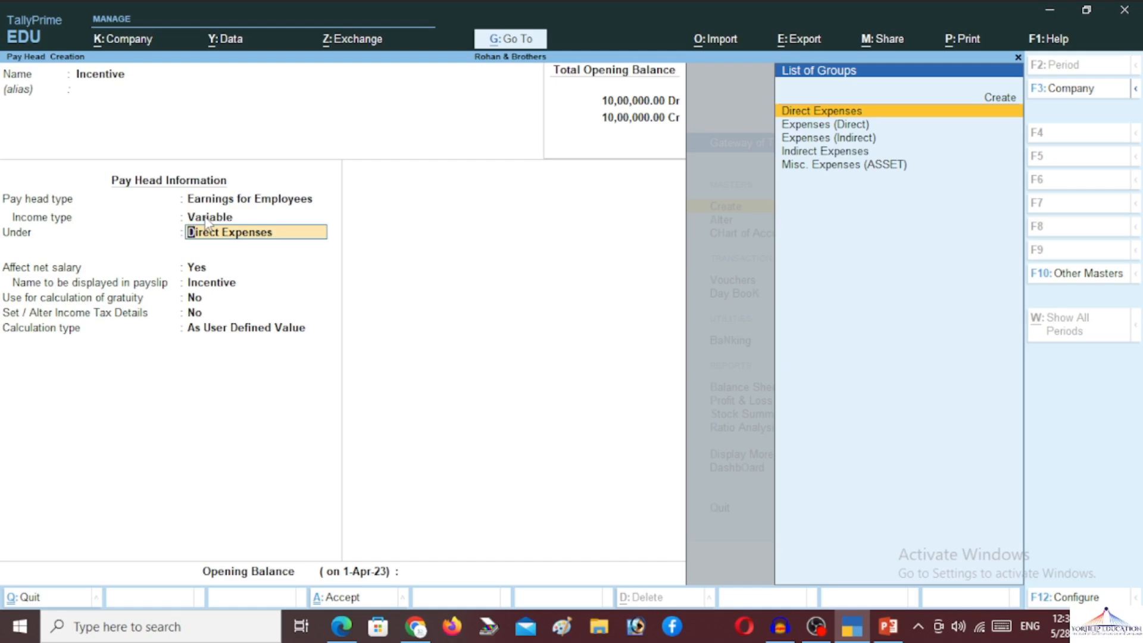
{"action": "type", "text": "In"}
{"action": "key", "text": "Return"}
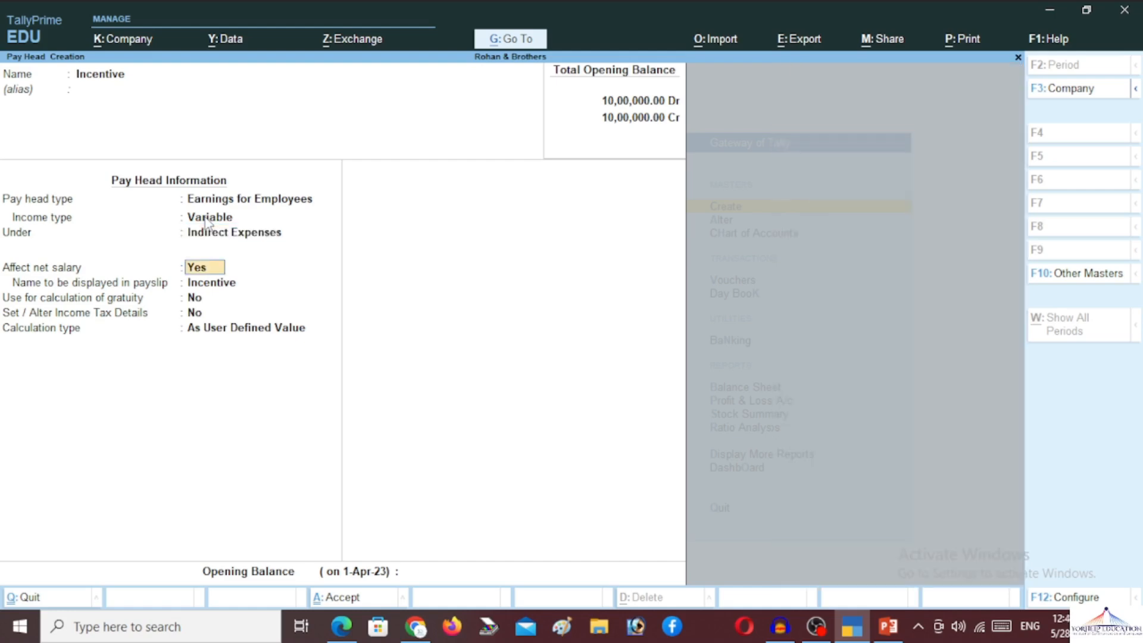
{"action": "key", "text": "Return"}
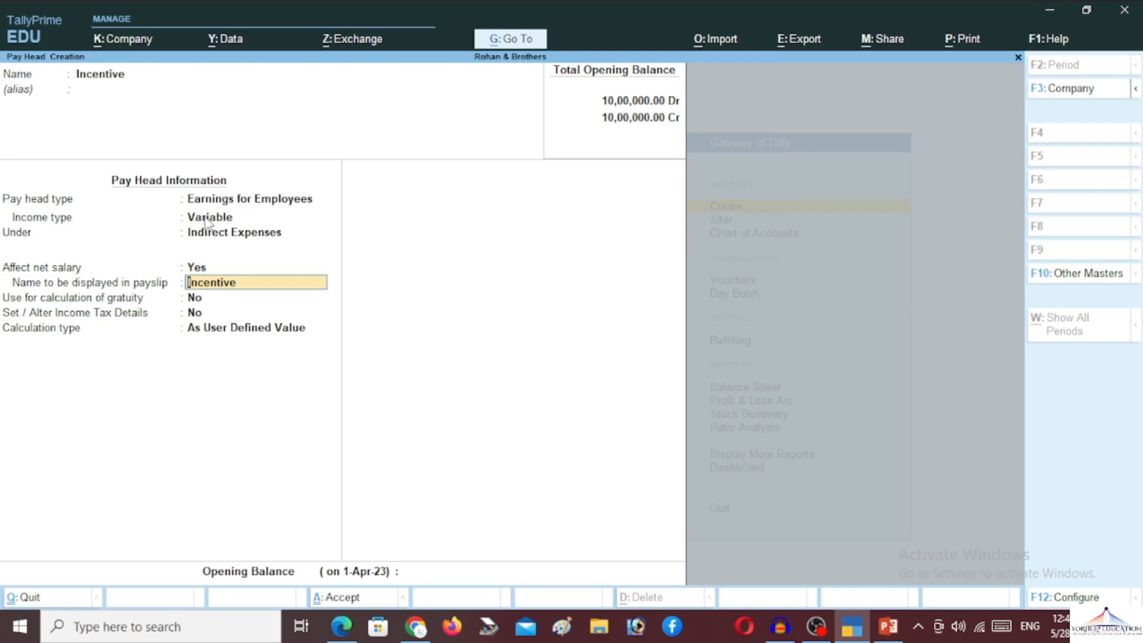
{"action": "key", "text": "Return"}
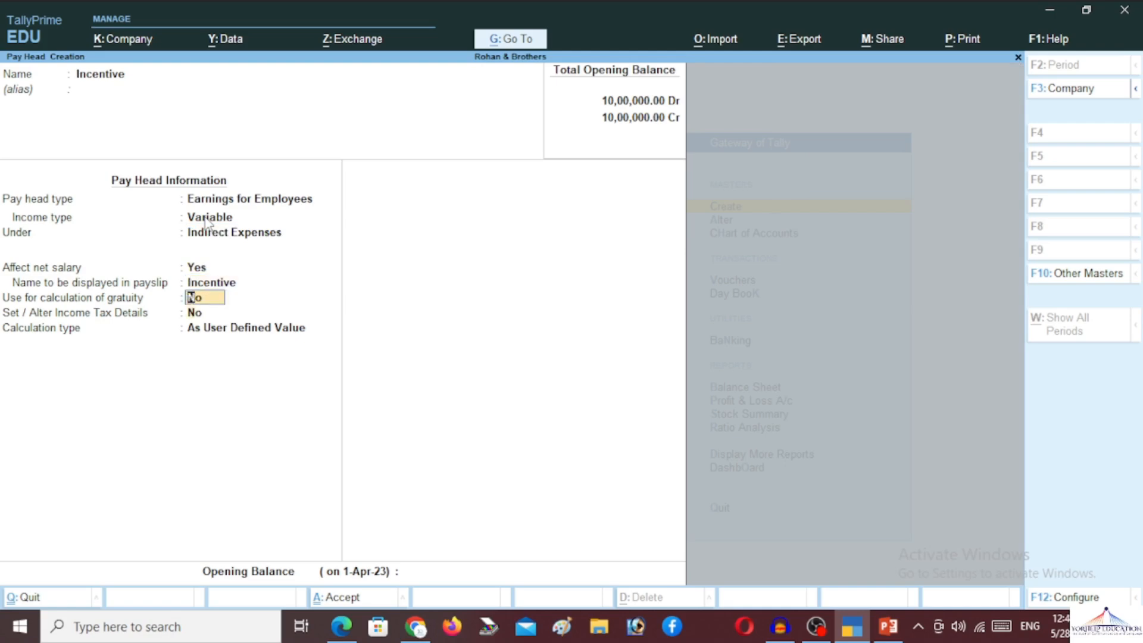
{"action": "key", "text": "Return"}
{"action": "key", "text": "Return"}
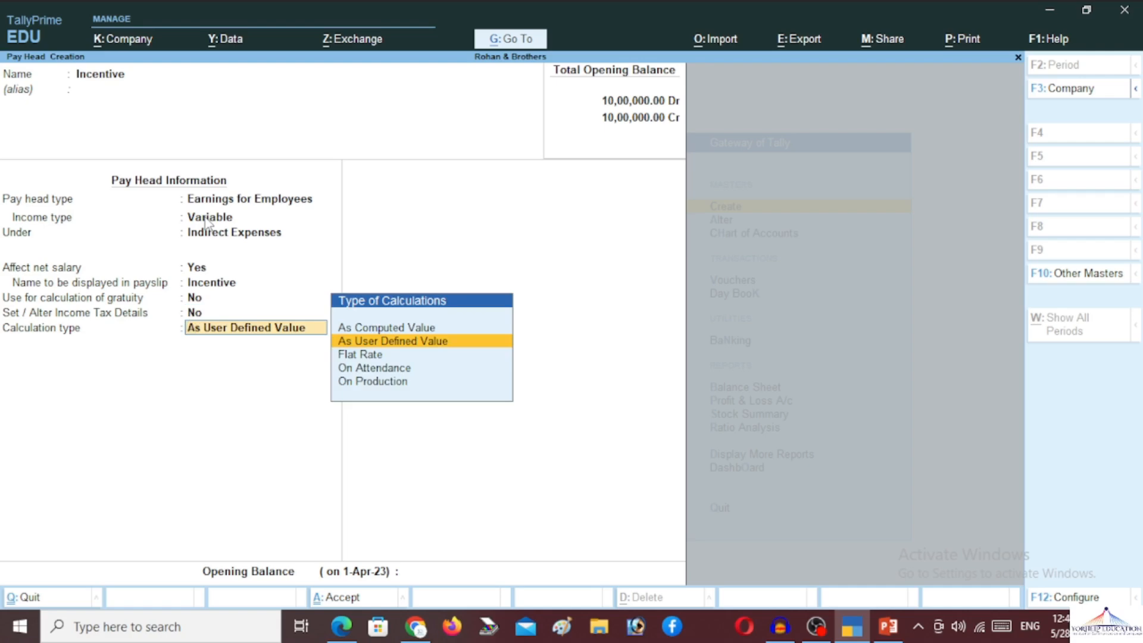
{"action": "key", "text": "Up"}
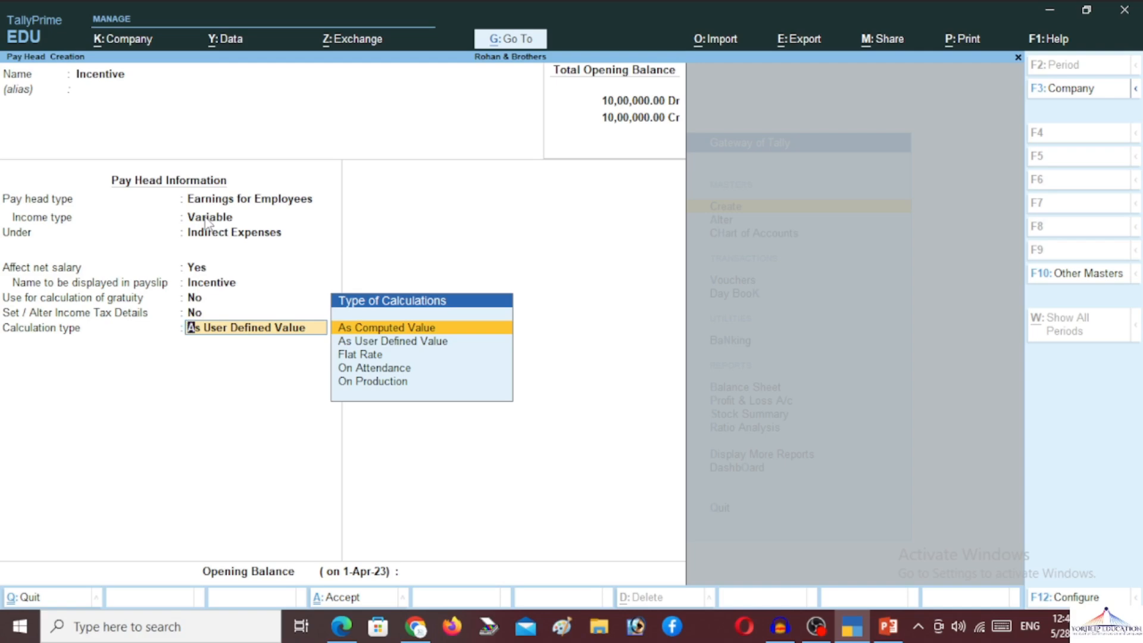
{"action": "key", "text": "Return"}
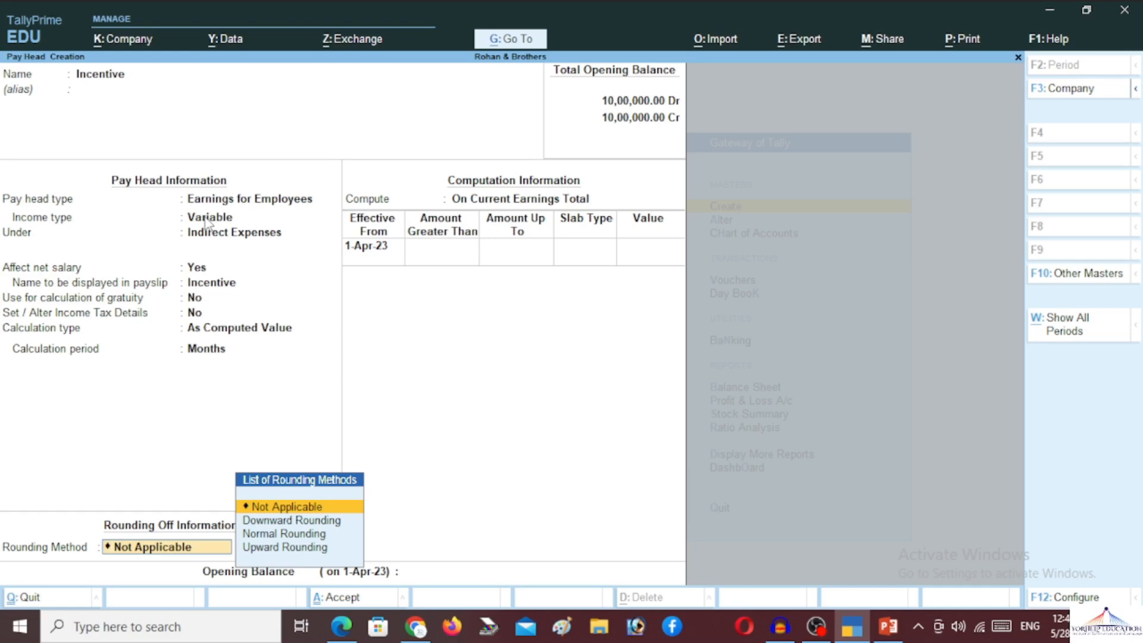
- Set Incentive to Normal Rounding, computed On Specified Formula of Basic Pay
{"action": "key", "text": "Down"}
{"action": "key", "text": "Down"}
{"action": "key", "text": "Return"}
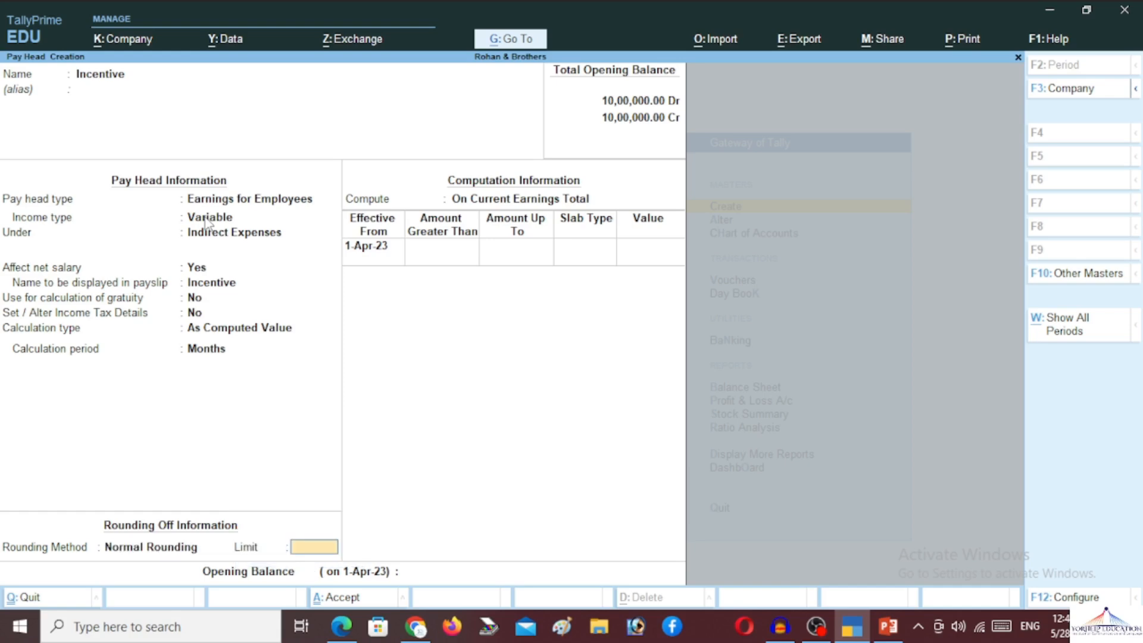
{"action": "key", "text": "Return"}
{"action": "key", "text": "Down"}
{"action": "key", "text": "Down"}
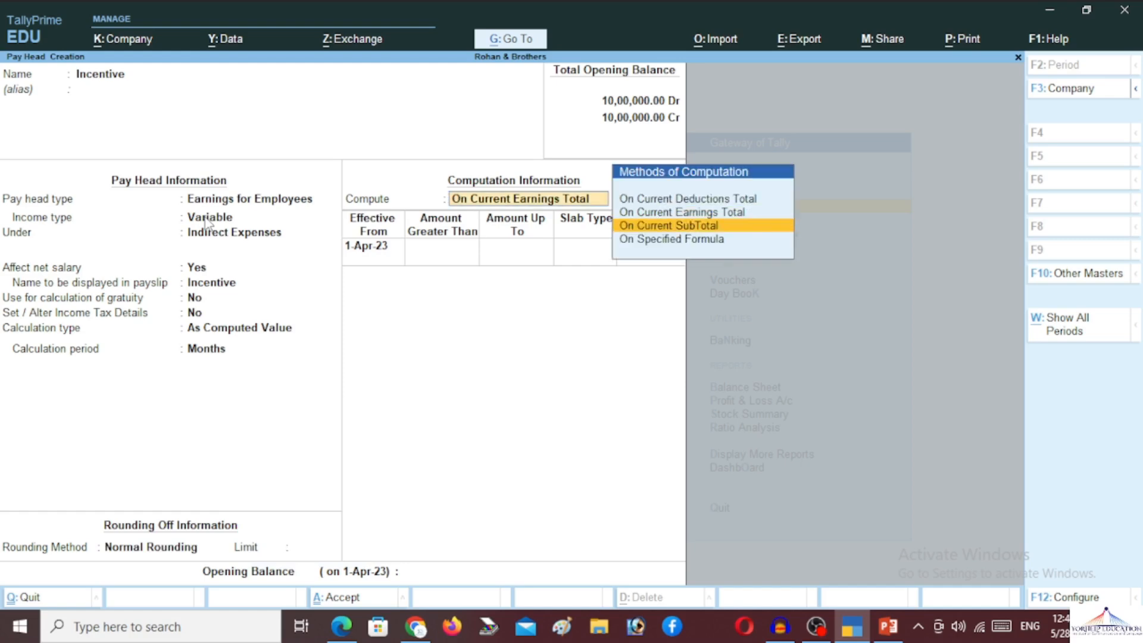
{"action": "key", "text": "Return"}
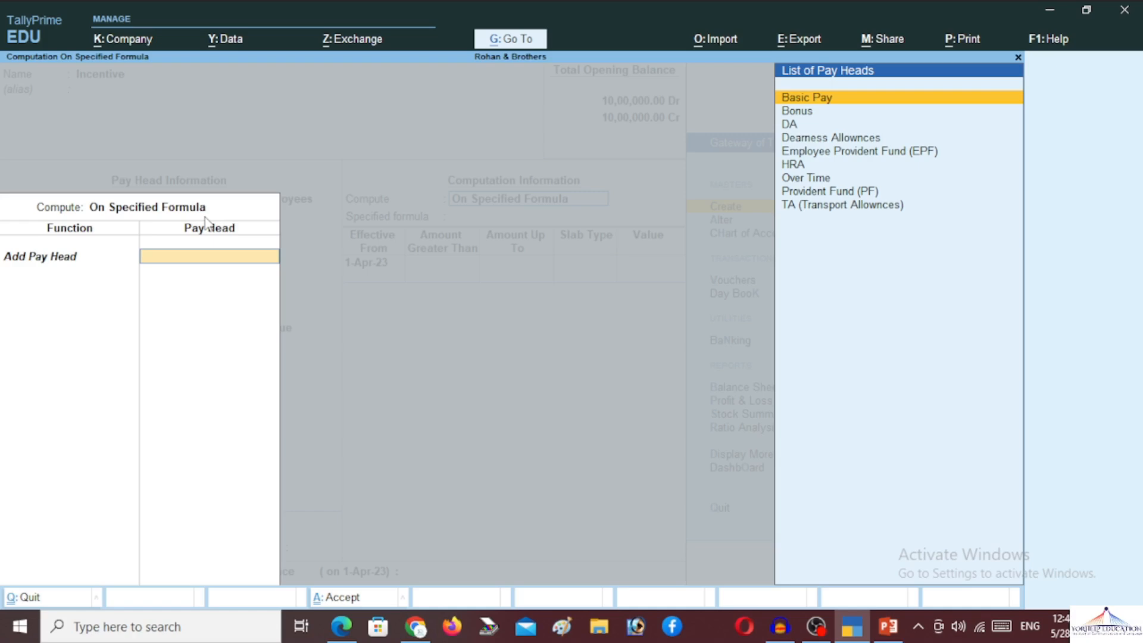
{"action": "key", "text": "Return"}
{"action": "key", "text": "Return"}
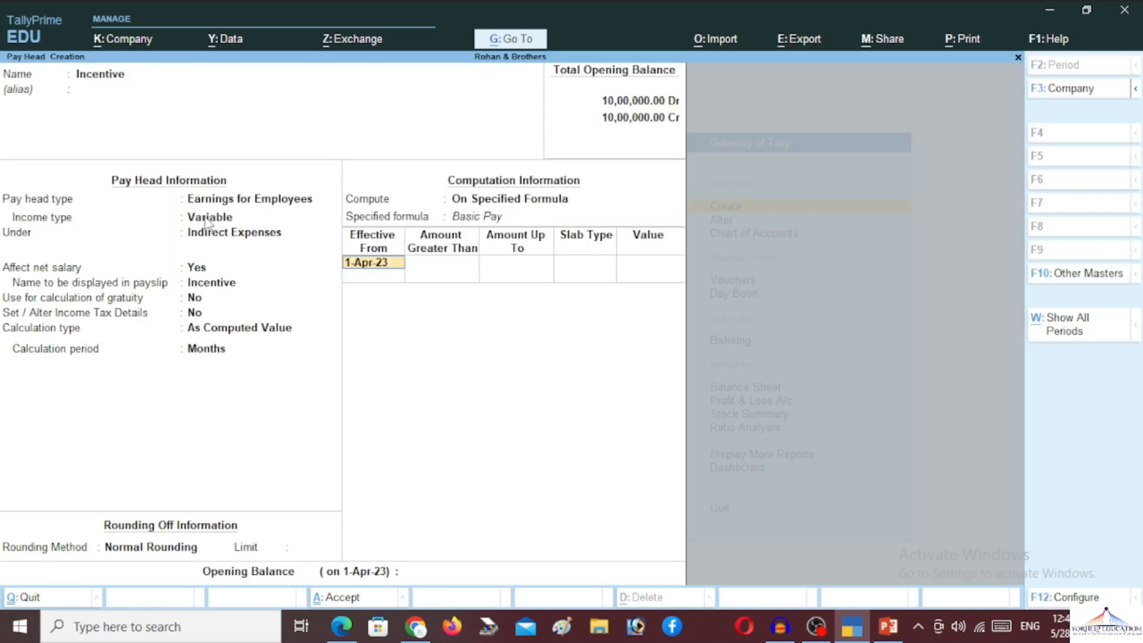
{"action": "key", "text": "Return"}
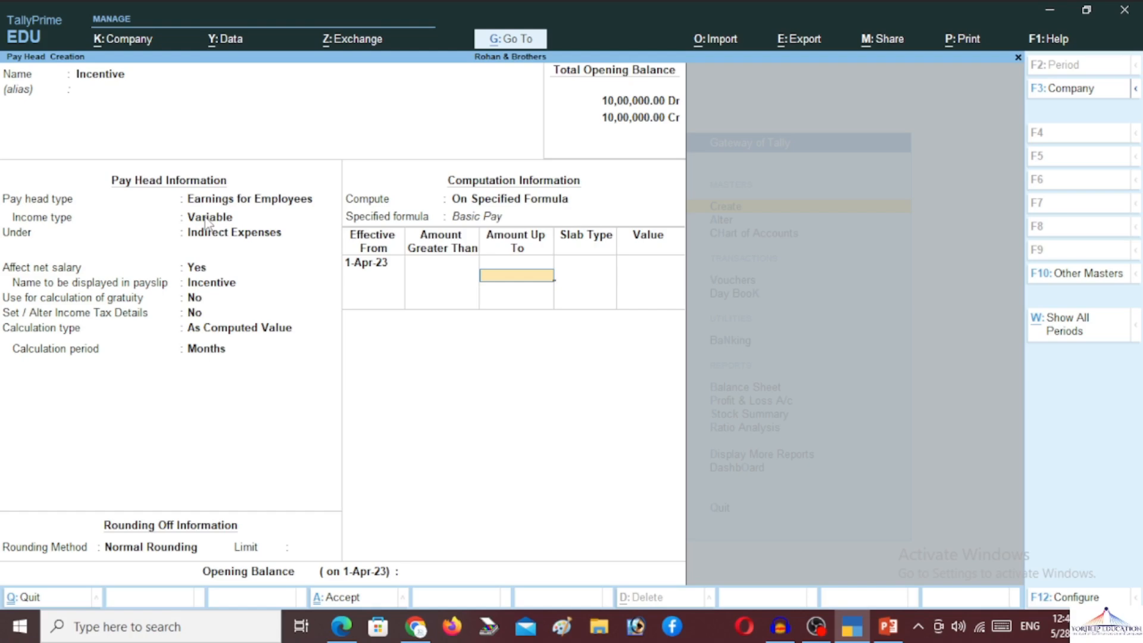
- Enter Value slabs: 500 up to 5,00,000 and 1,000 above that
{"action": "type", "text": "500000"}
{"action": "key", "text": "Return"}
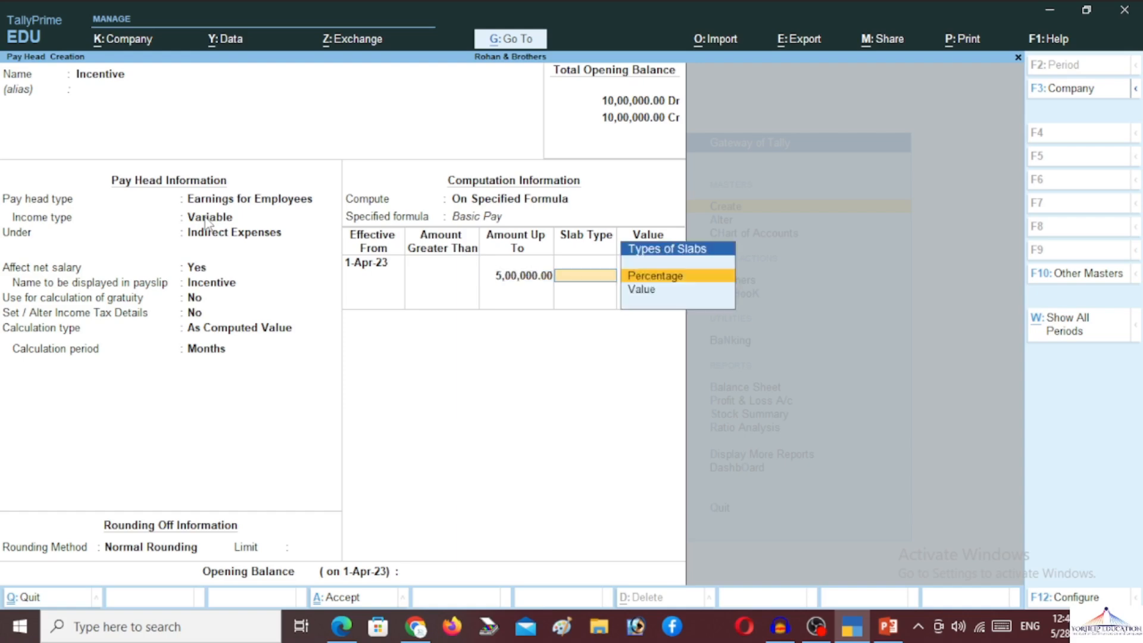
{"action": "key", "text": "Down"}
{"action": "key", "text": "Return"}
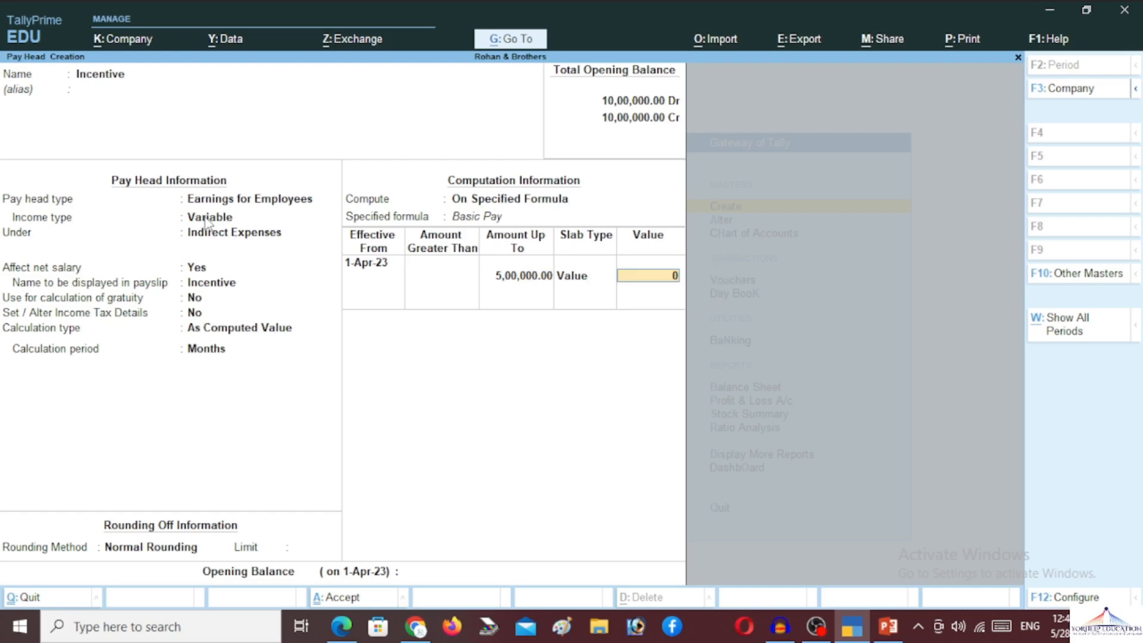
{"action": "type", "text": "500"}
{"action": "key", "text": "Return"}
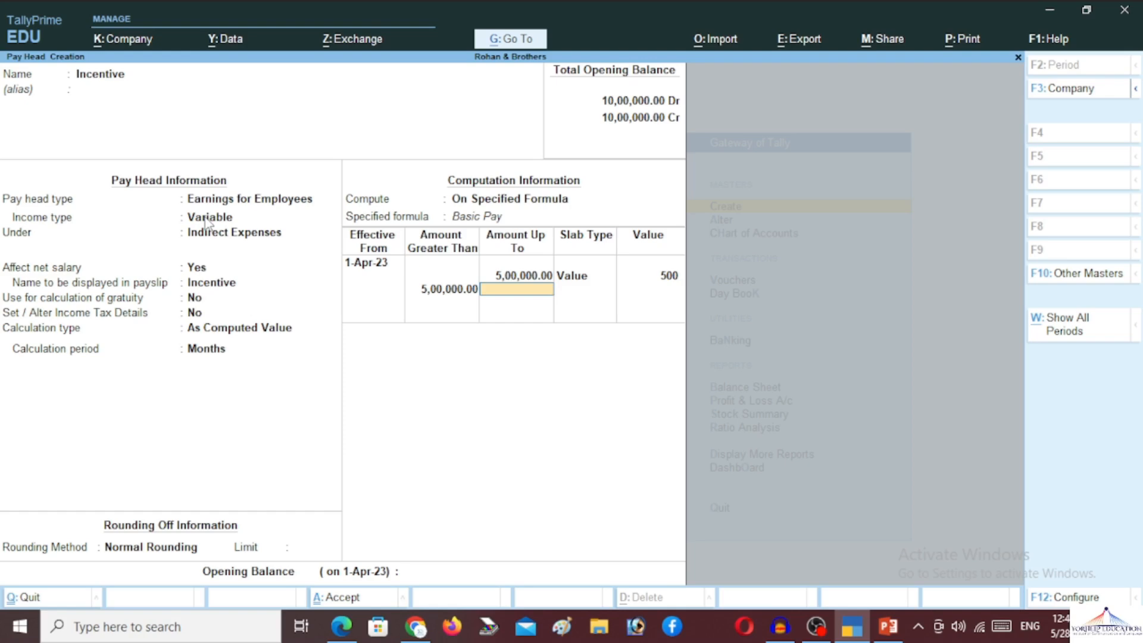
{"action": "type", "text": "5"}
{"action": "key", "text": "BackSpace"}
{"action": "key", "text": "Return"}
{"action": "key", "text": "Down"}
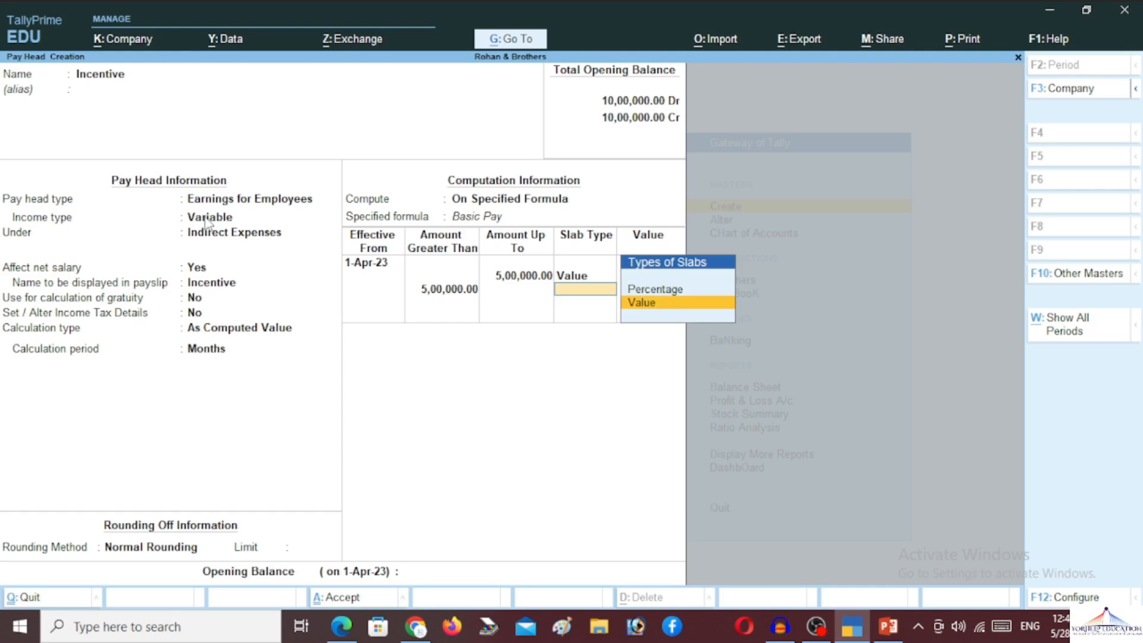
{"action": "key", "text": "Return"}
{"action": "type", "text": "1,00"}
{"action": "type", "text": "000"}
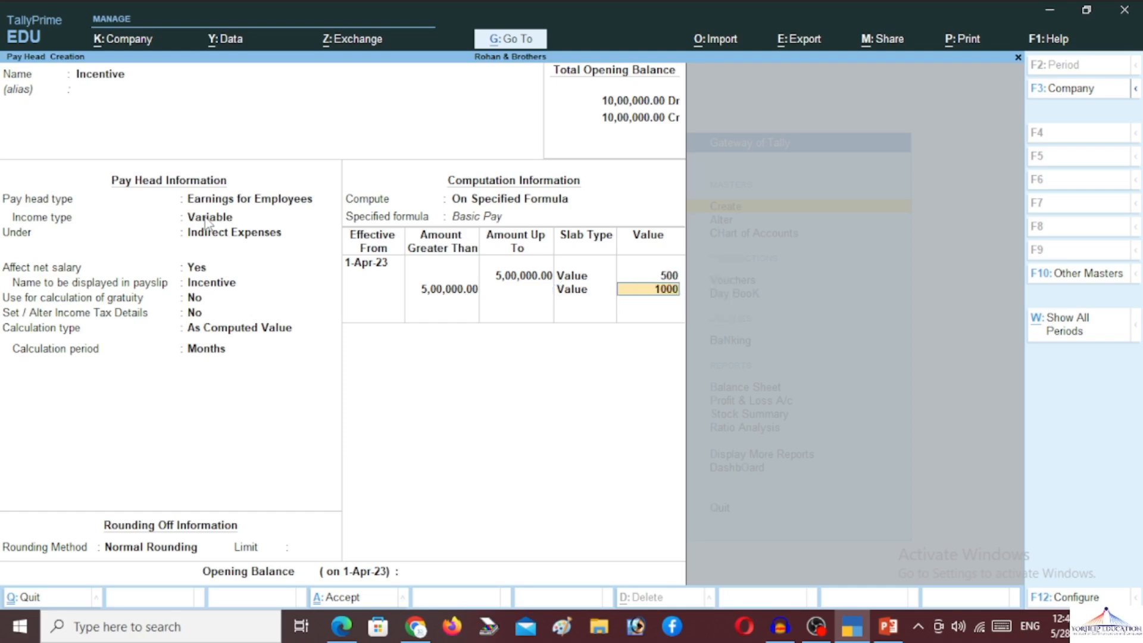
{"action": "key", "text": "Return"}
{"action": "key", "text": "Return"}
- Save the Incentive pay head and quit pay head creation
{"action": "key", "text": "Return"}
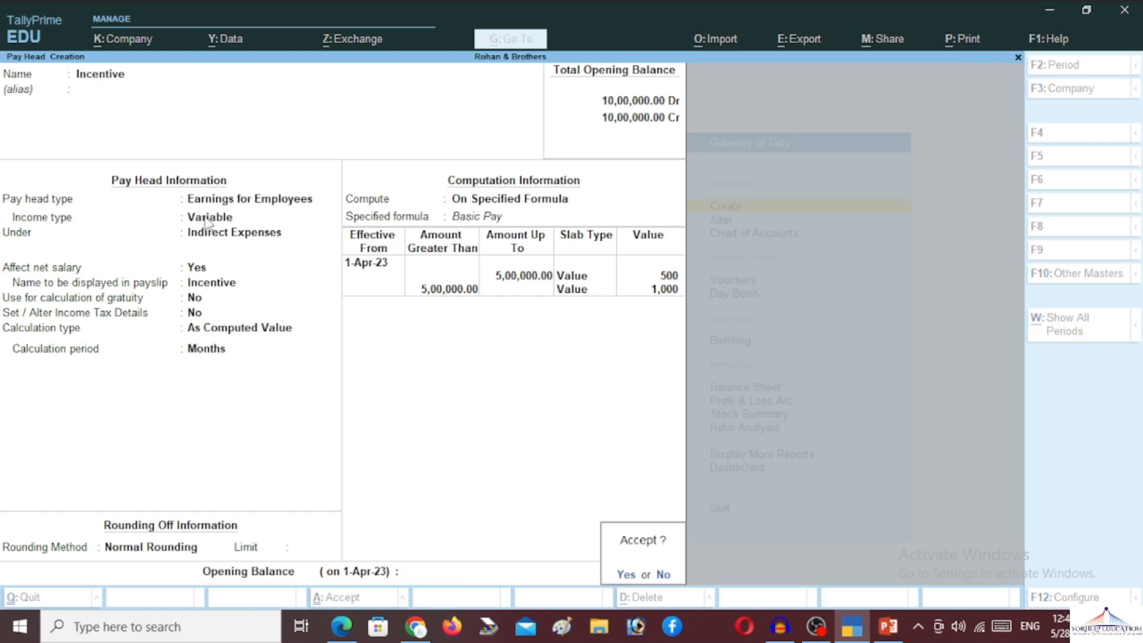
{"action": "key", "text": "Return"}
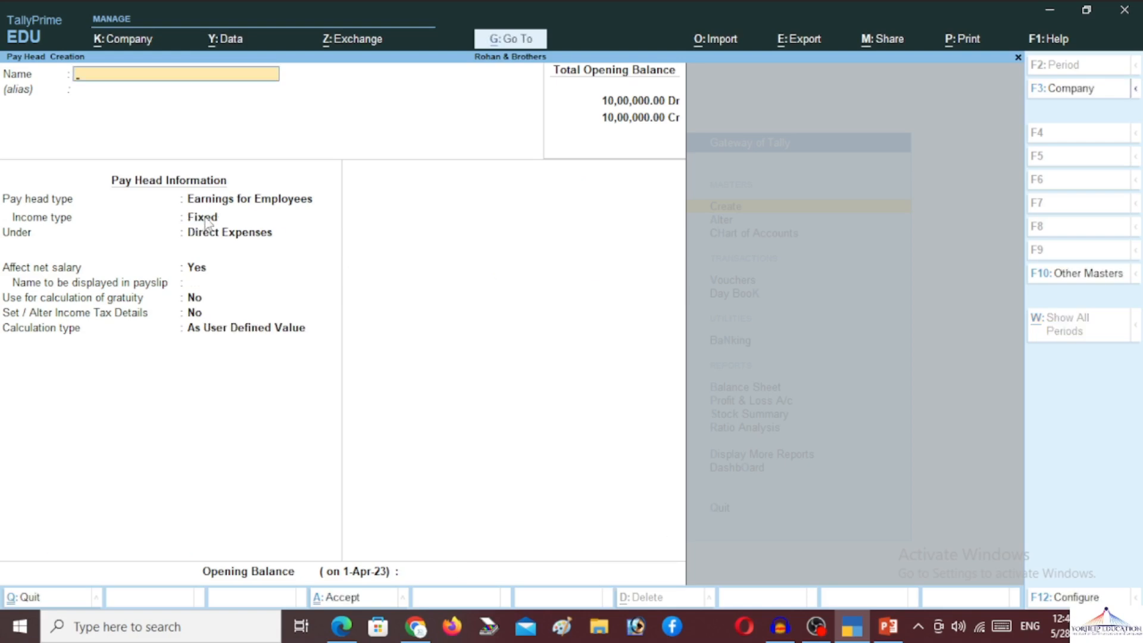
{"action": "key", "text": "Escape"}
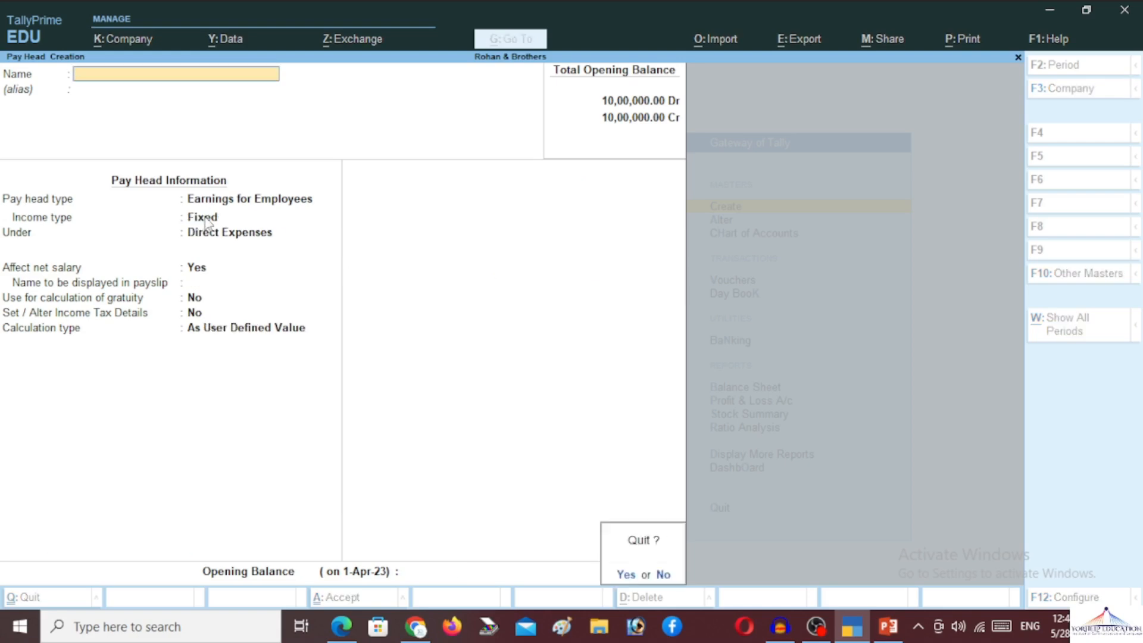
{"action": "key", "text": "y"}
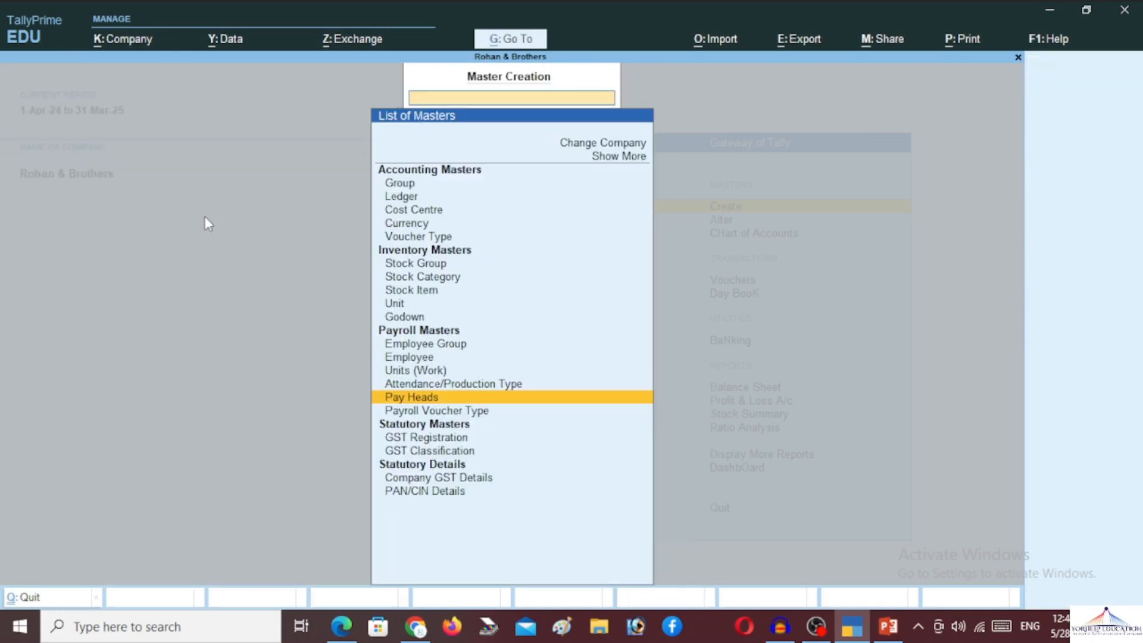
{"action": "key", "text": "Up"}
{"action": "key", "text": "Up"}
{"action": "key", "text": "Up"}
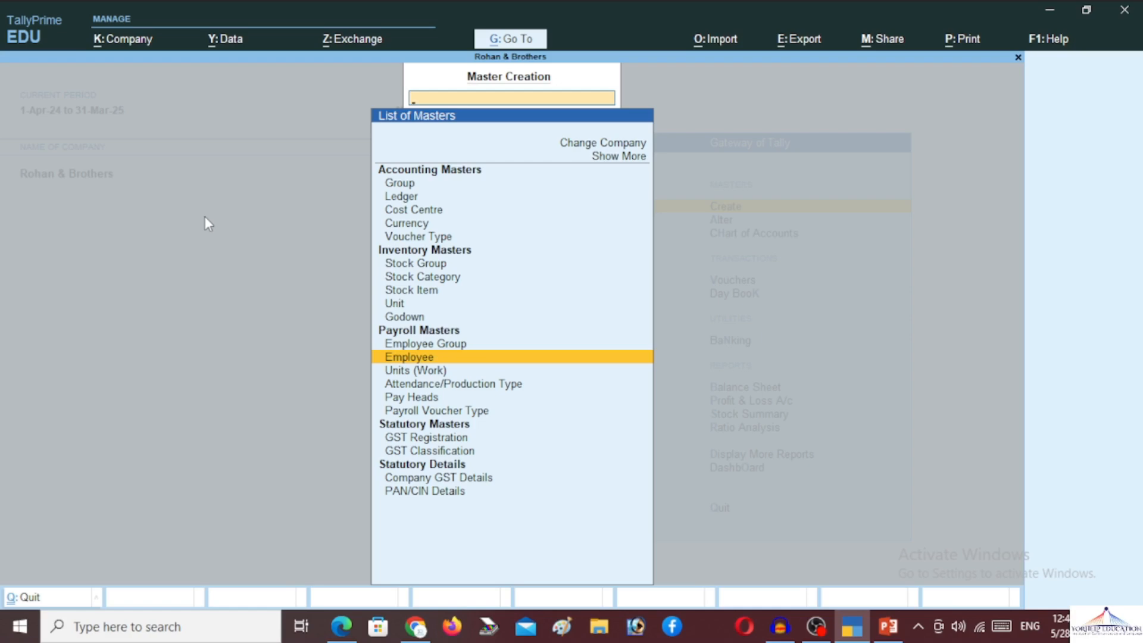
- Open Employee creation from the Payroll Masters list
{"action": "key", "text": "Up"}
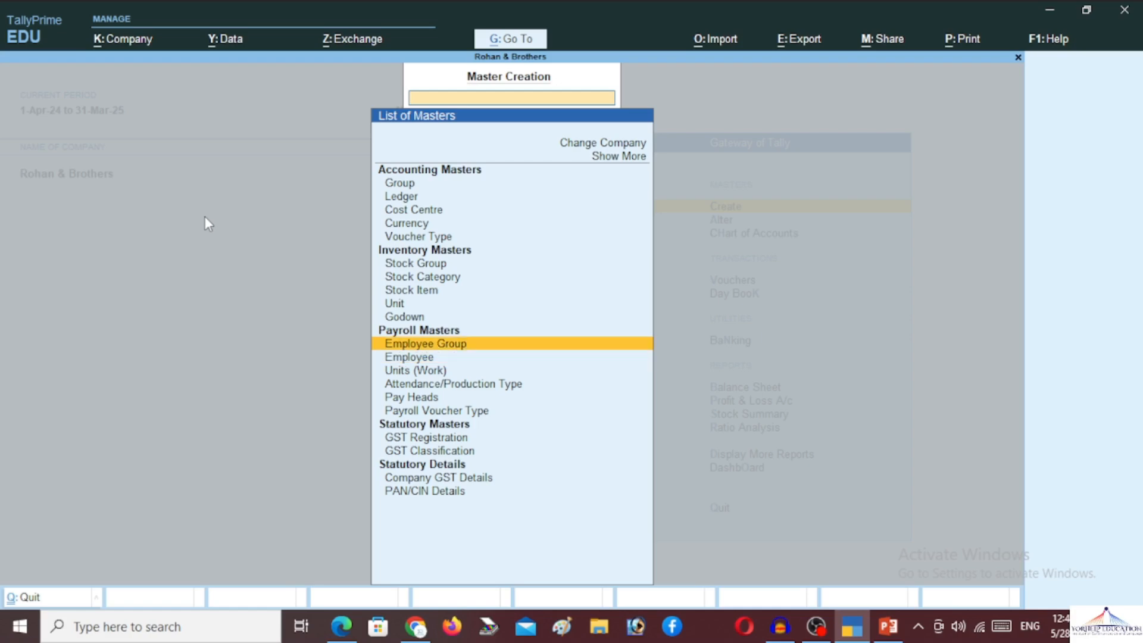
{"action": "key", "text": "Down"}
{"action": "key", "text": "Down"}
{"action": "key", "text": "Down"}
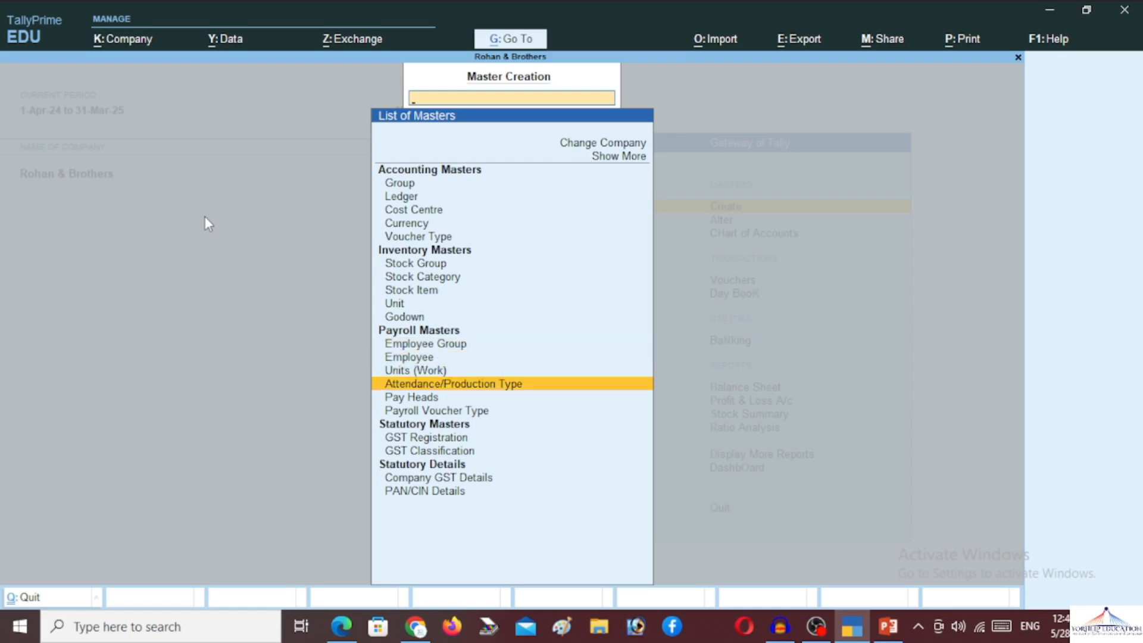
{"action": "key", "text": "Down"}
{"action": "key", "text": "Up"}
{"action": "key", "text": "Up"}
{"action": "key", "text": "Up"}
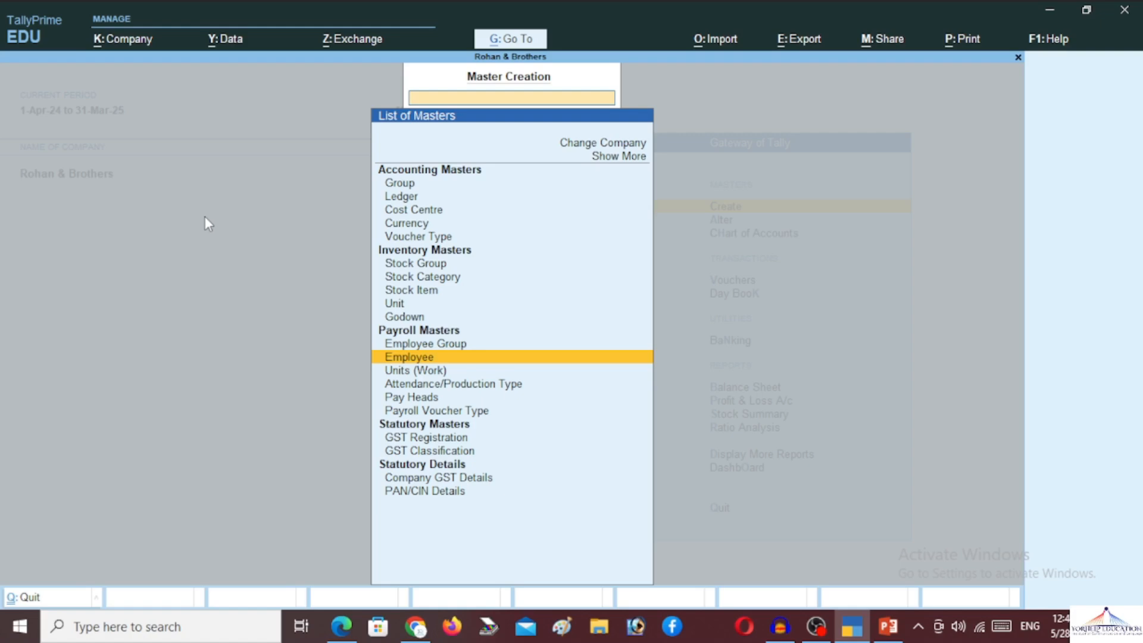
{"action": "key", "text": "Return"}
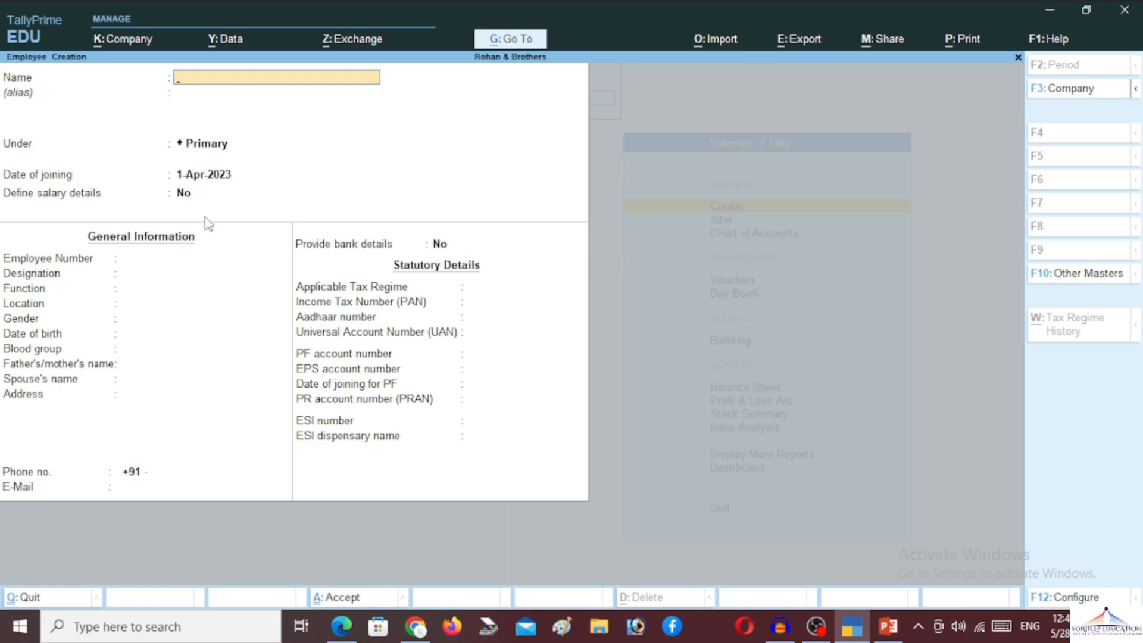
- Enter the employee's name under Marketing, joining 1-Apr-2024, and enable salary details
{"action": "key", "text": "Return"}
{"action": "key", "text": "Return"}
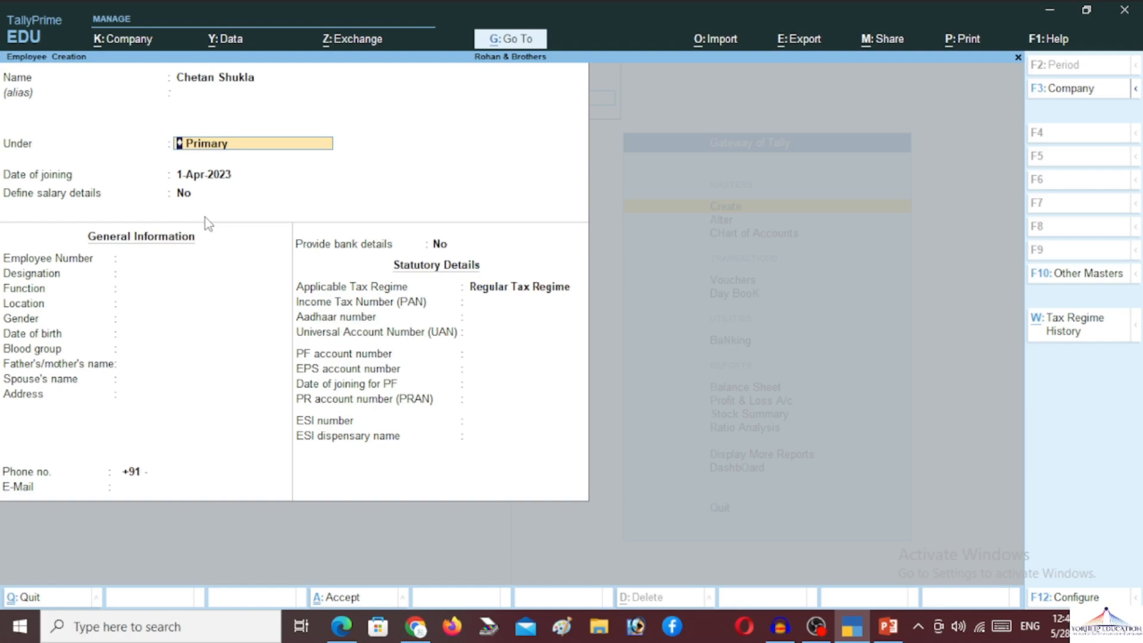
{"action": "type", "text": "M"}
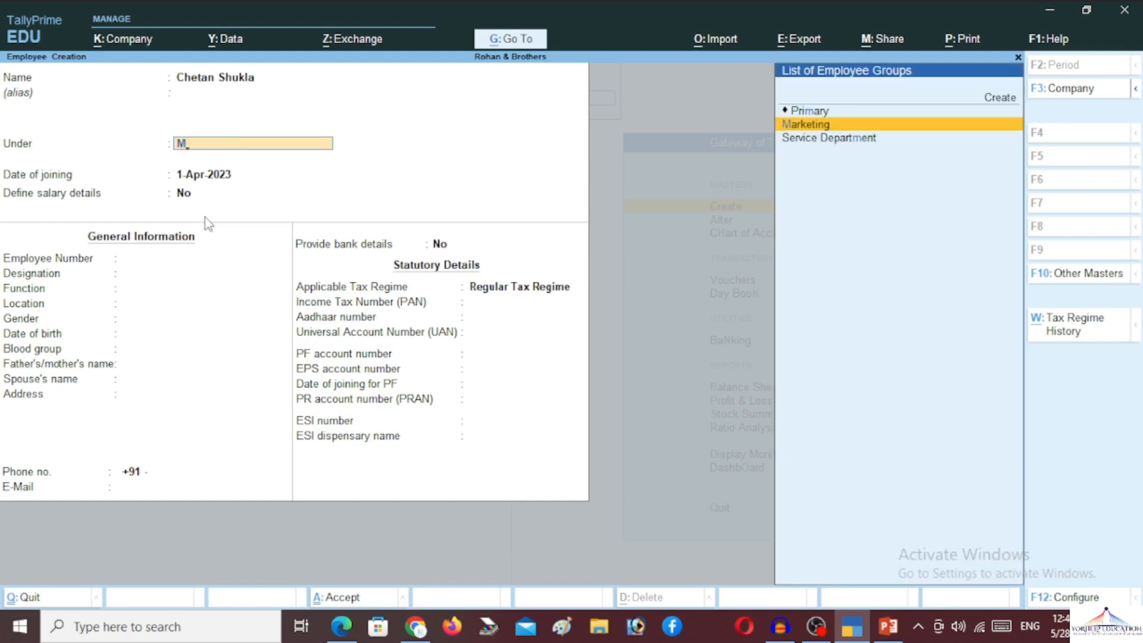
{"action": "key", "text": "Return"}
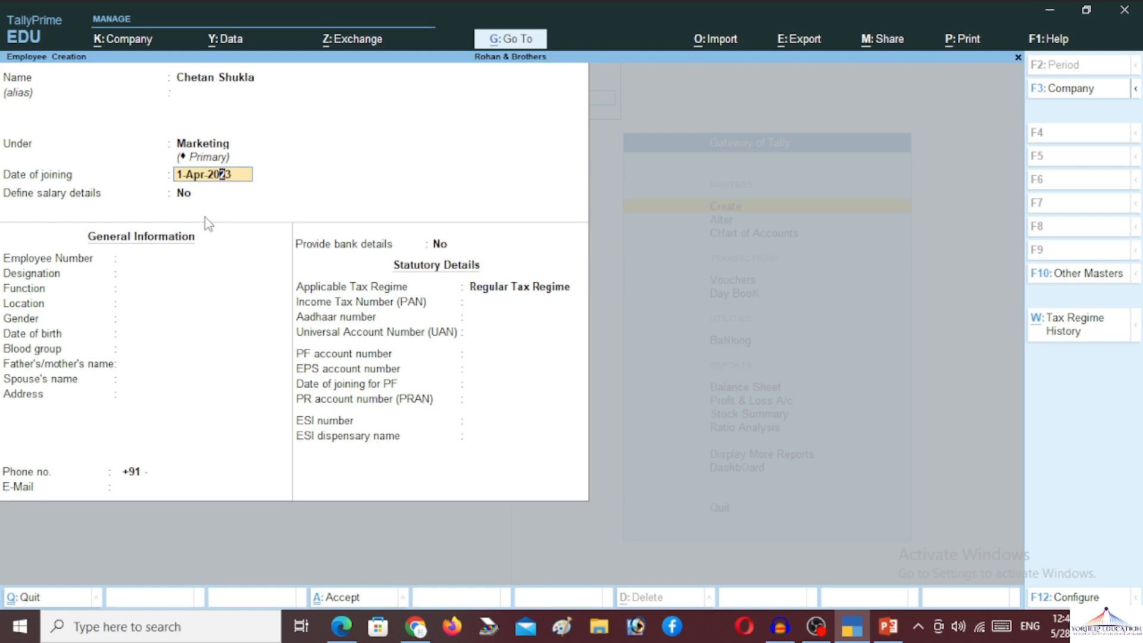
{"action": "key", "text": "BackSpace"}
{"action": "type", "text": "4"}
{"action": "key", "text": "Return"}
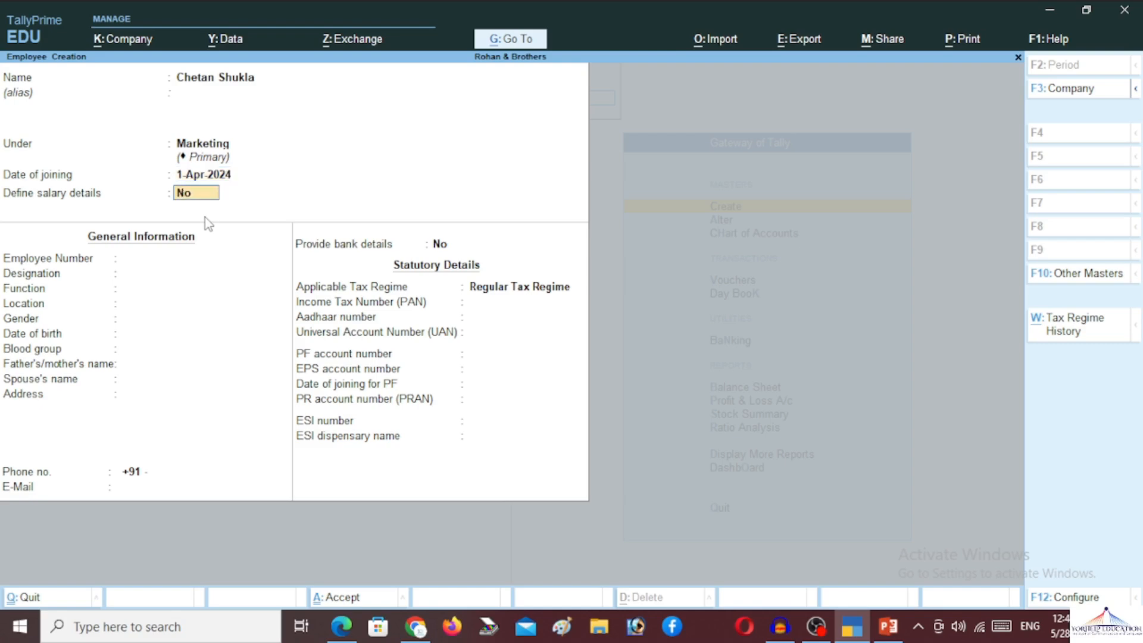
{"action": "type", "text": "y"}
{"action": "key", "text": "Return"}
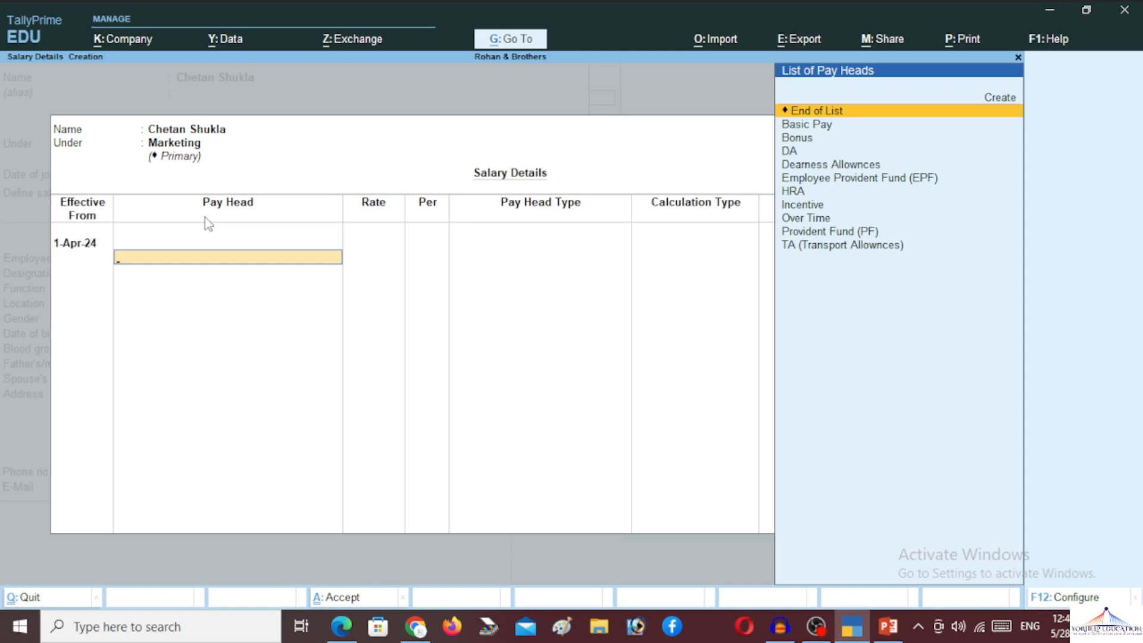
- Add Basic Pay at 20,200 per month to the salary details
{"action": "key", "text": "Down"}
{"action": "key", "text": "Return"}
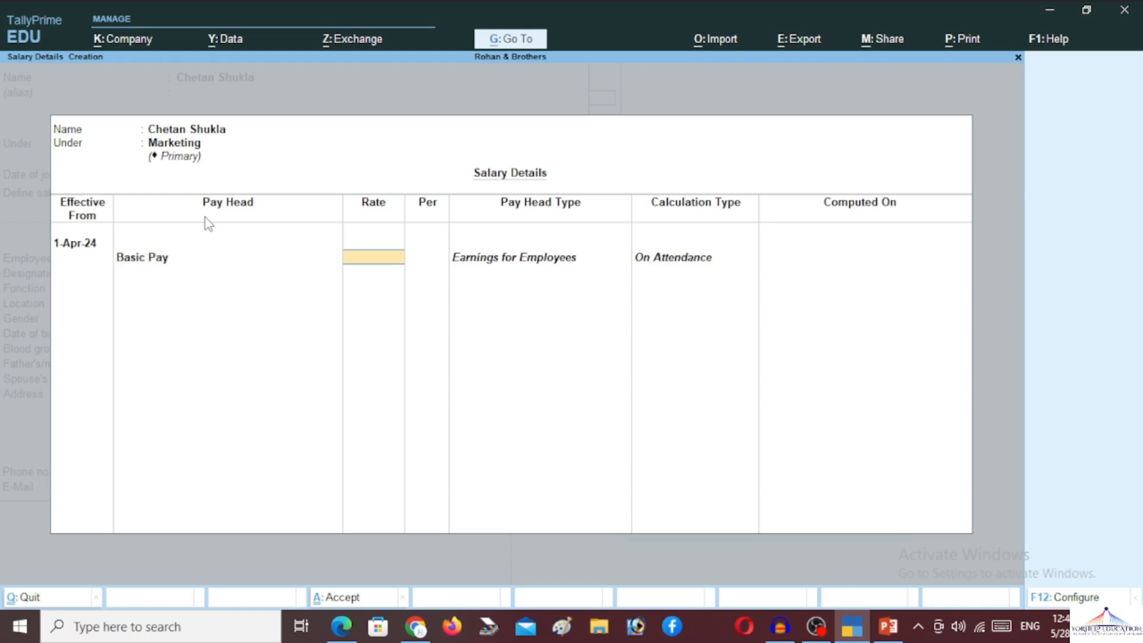
{"action": "type", "text": "20200"}
{"action": "key", "text": "Return"}
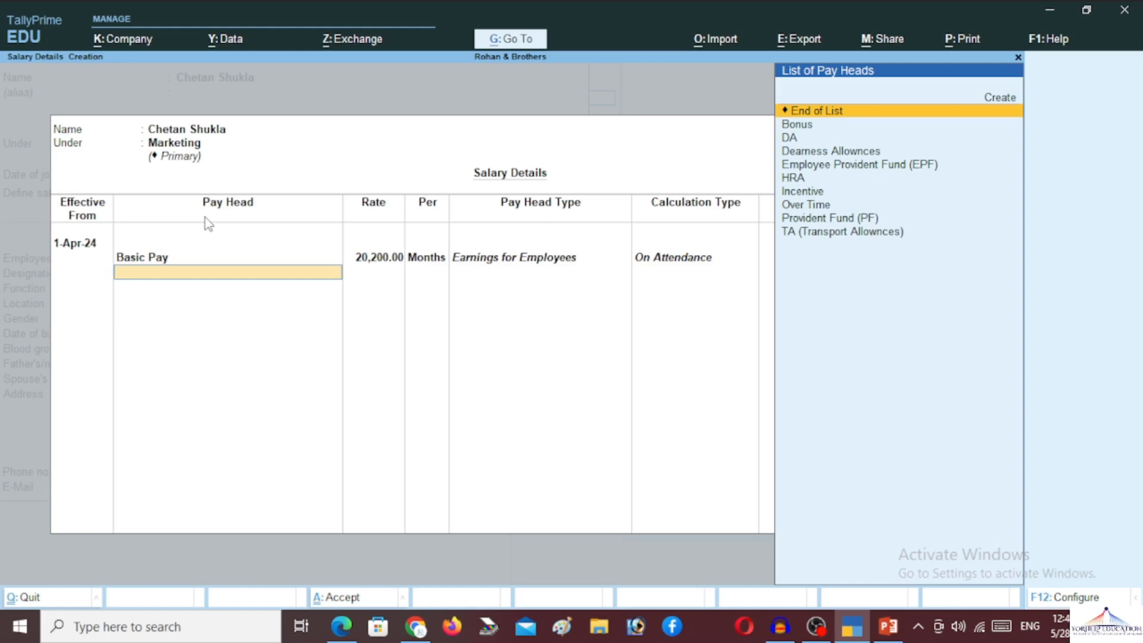
- Add DA, HRA, and Over Time at a rate of 50 per Dhr
{"action": "key", "text": "Down"}
{"action": "key", "text": "Down"}
{"action": "key", "text": "Return"}
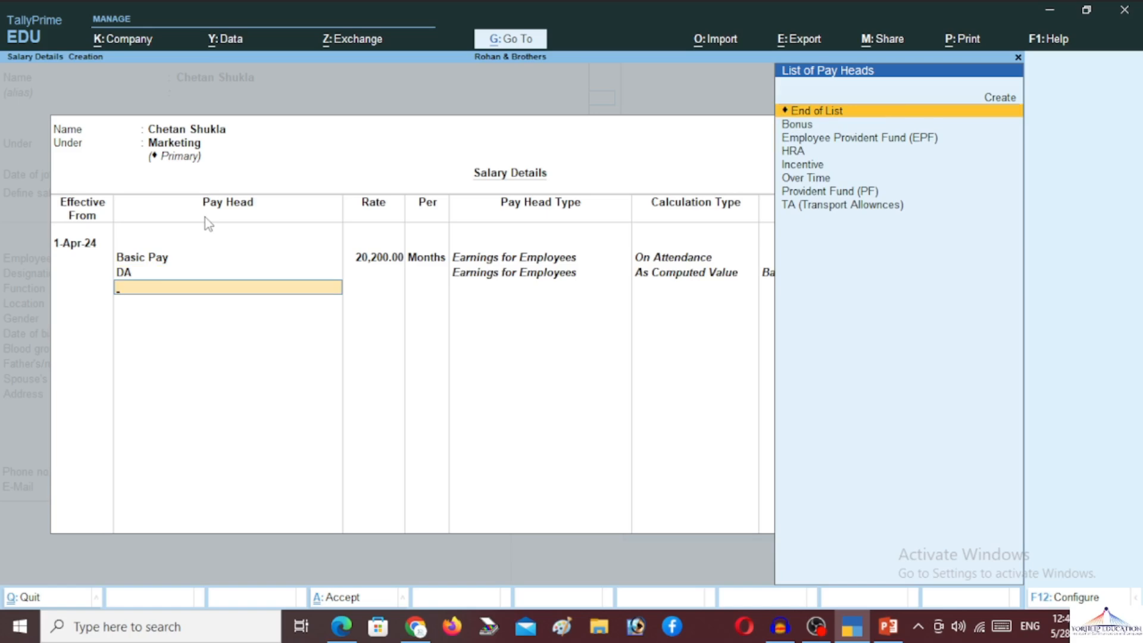
{"action": "key", "text": "Down"}
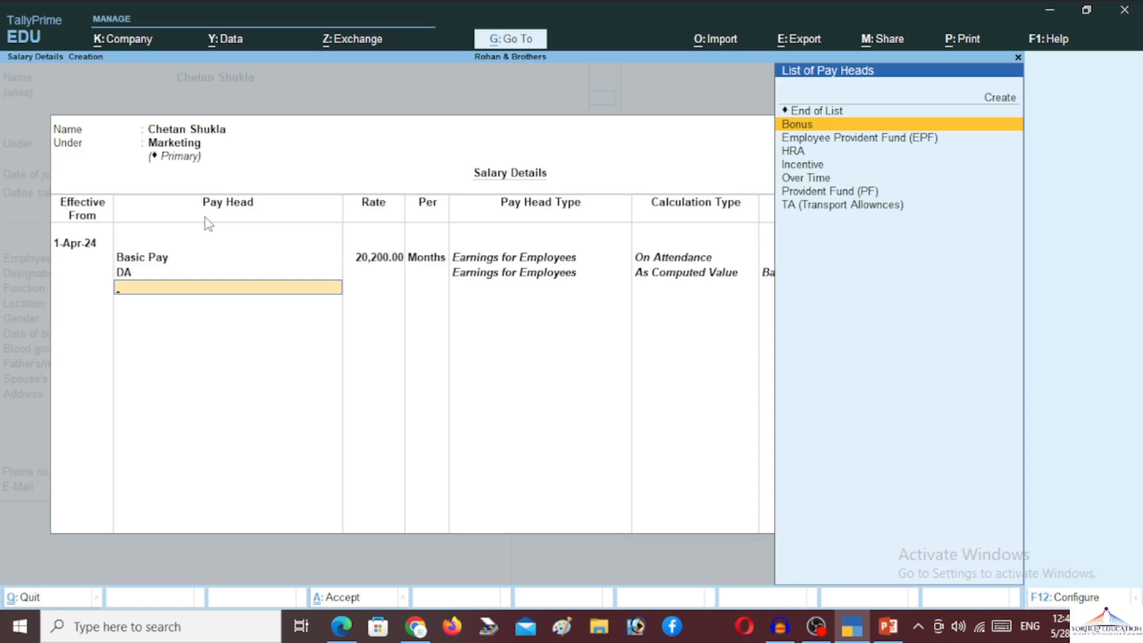
{"action": "key", "text": "Down"}
{"action": "key", "text": "Down"}
{"action": "key", "text": "Return"}
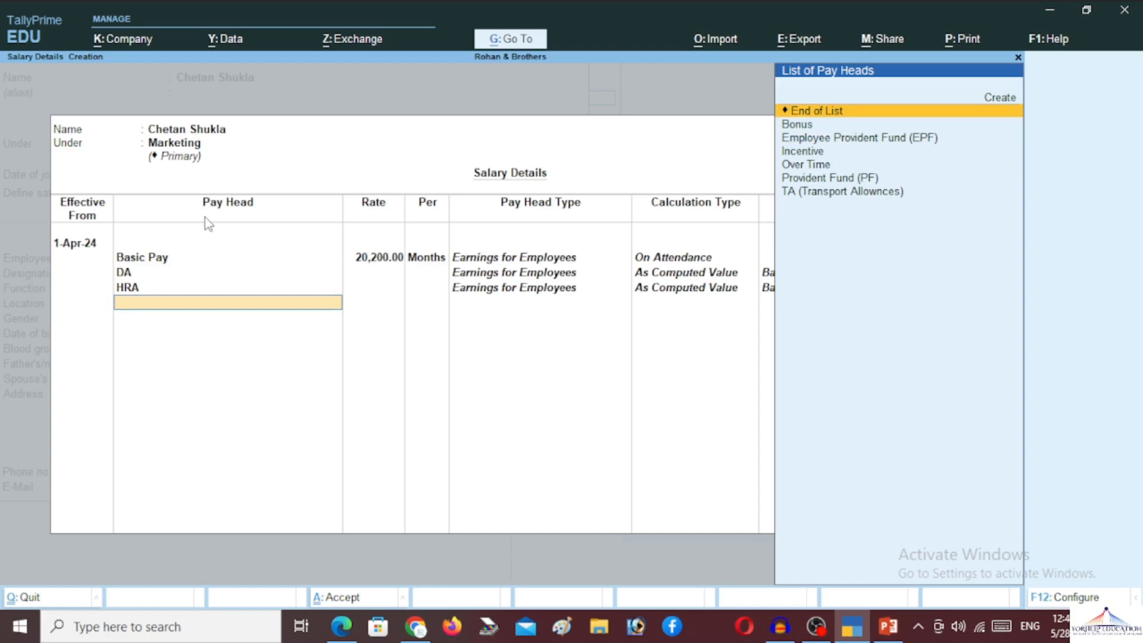
{"action": "key", "text": "Down"}
{"action": "key", "text": "Down"}
{"action": "key", "text": "Down"}
{"action": "key", "text": "Down"}
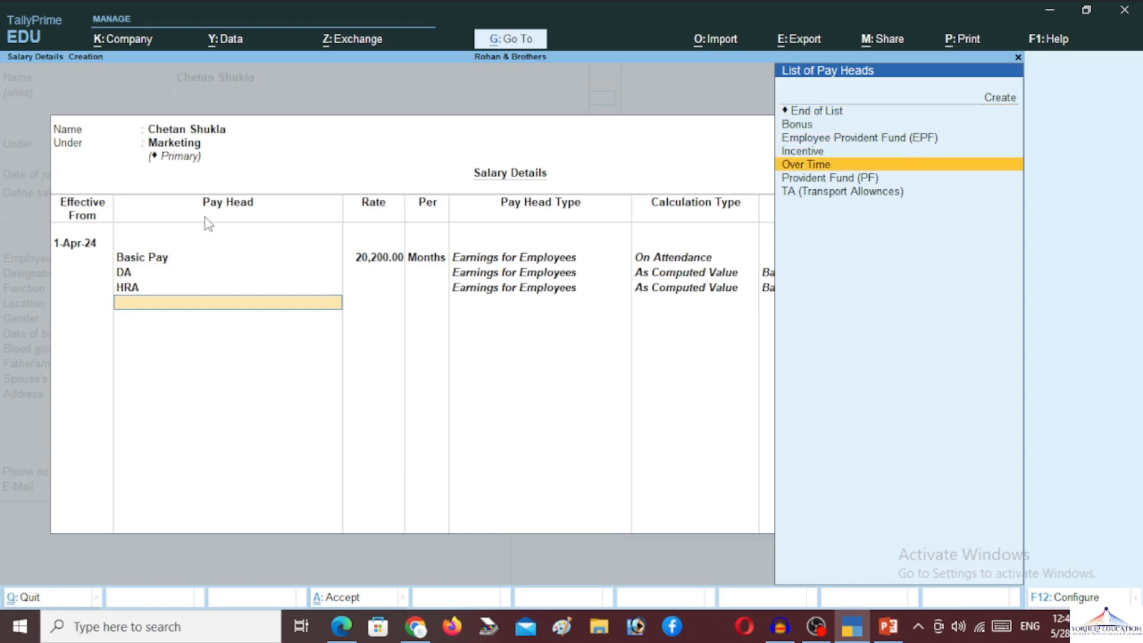
{"action": "key", "text": "Return"}
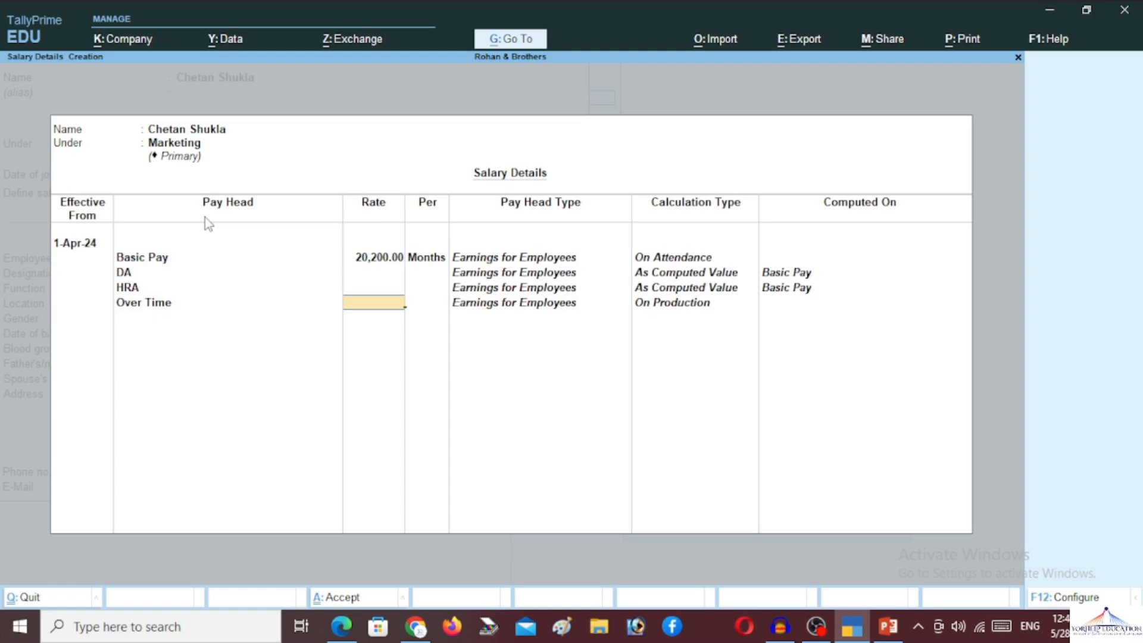
{"action": "type", "text": "50"}
{"action": "key", "text": "Return"}
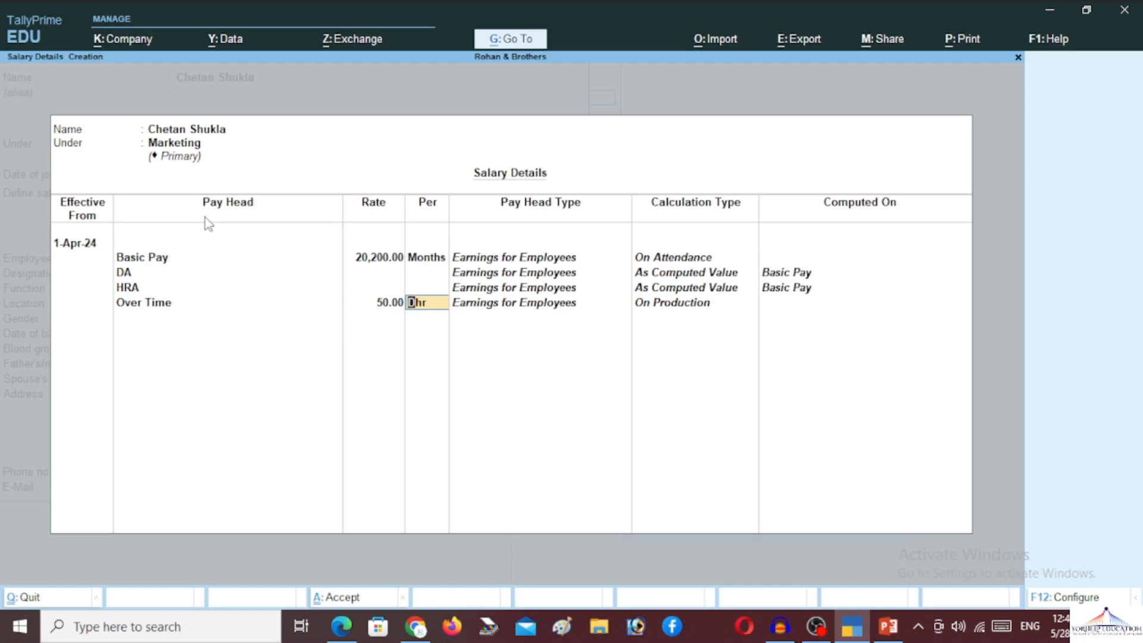
{"action": "key", "text": "Return"}
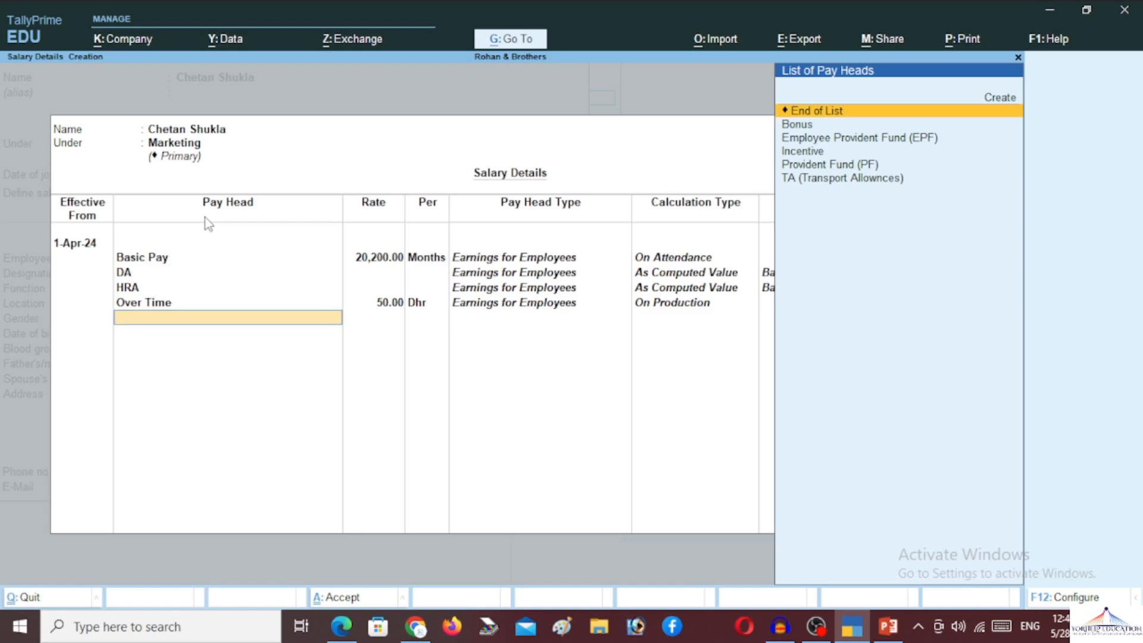
- Add Incentive and Bonus at 1,000 per month to the salary details
{"action": "key", "text": "Down"}
{"action": "key", "text": "Down"}
{"action": "key", "text": "Down"}
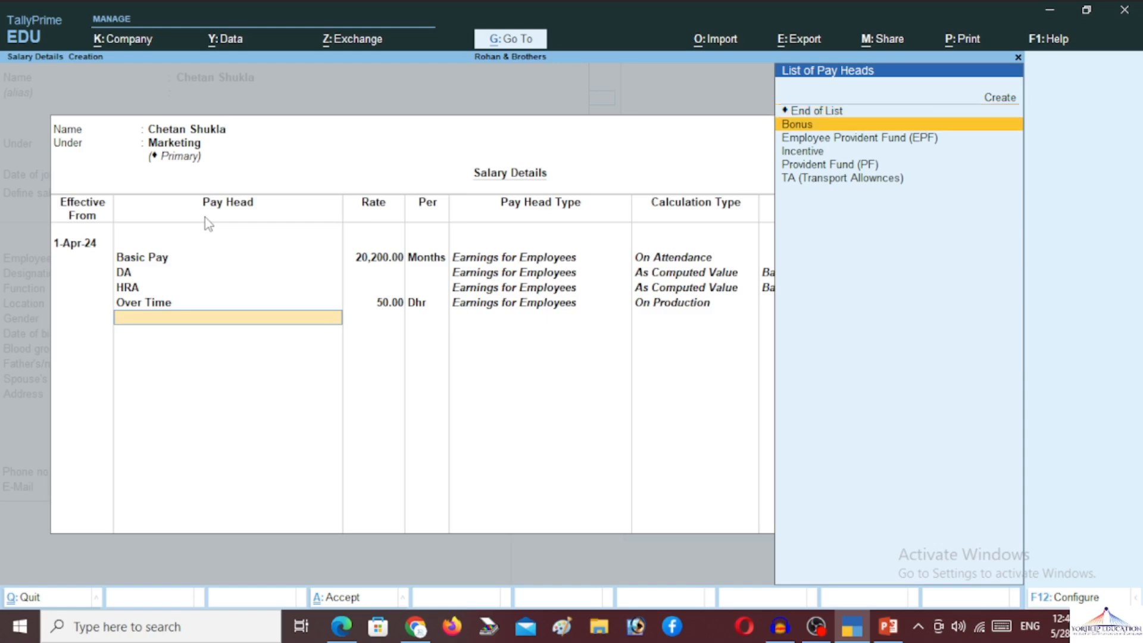
{"action": "key", "text": "Return"}
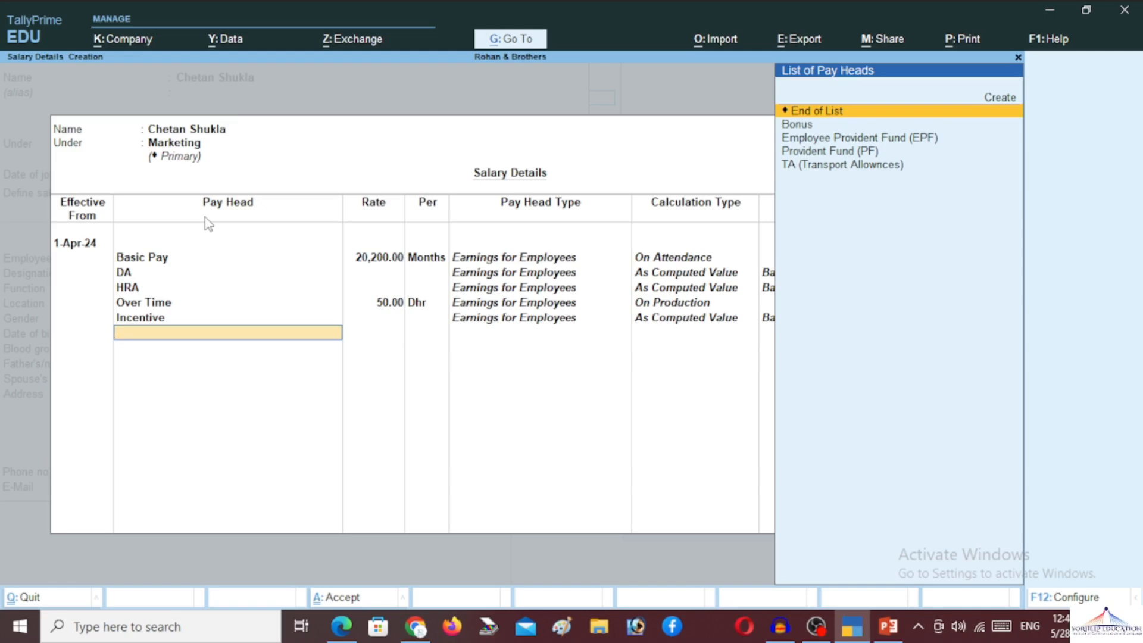
{"action": "key", "text": "Down"}
{"action": "key", "text": "Down"}
{"action": "key", "text": "Up"}
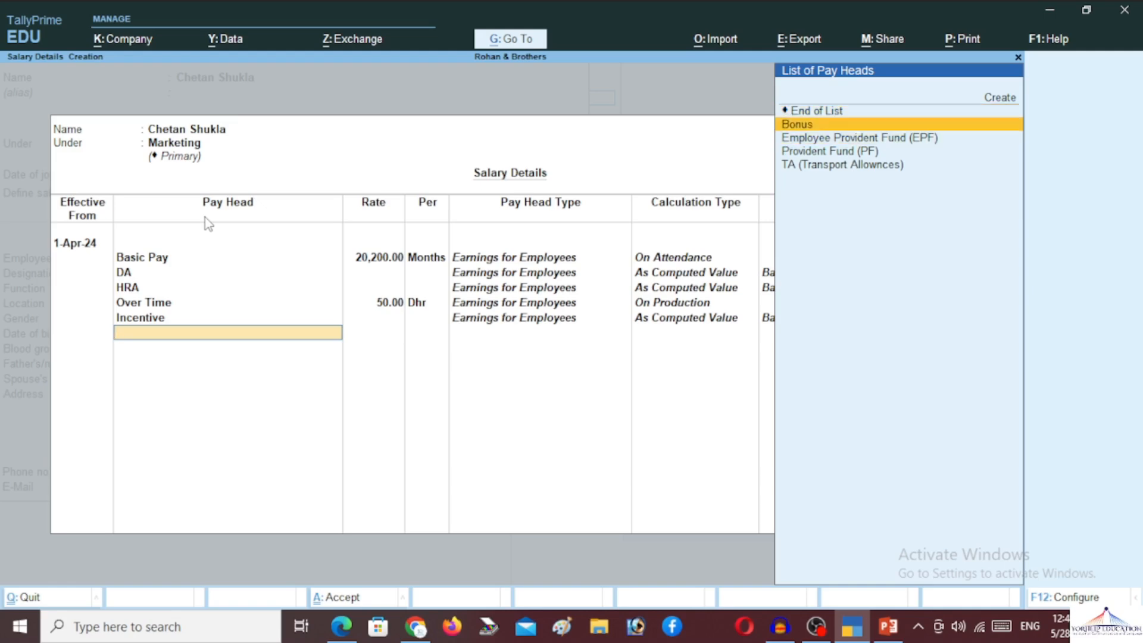
{"action": "key", "text": "Return"}
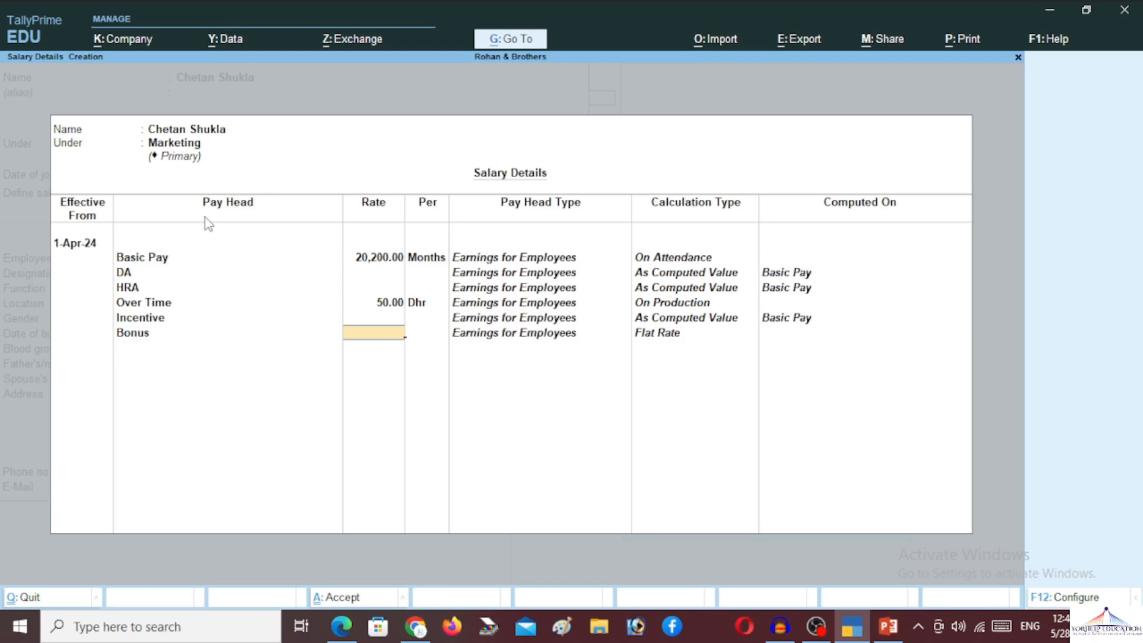
{"action": "type", "text": "1,00"}
{"action": "type", "text": "00"}
{"action": "key", "text": "Return"}
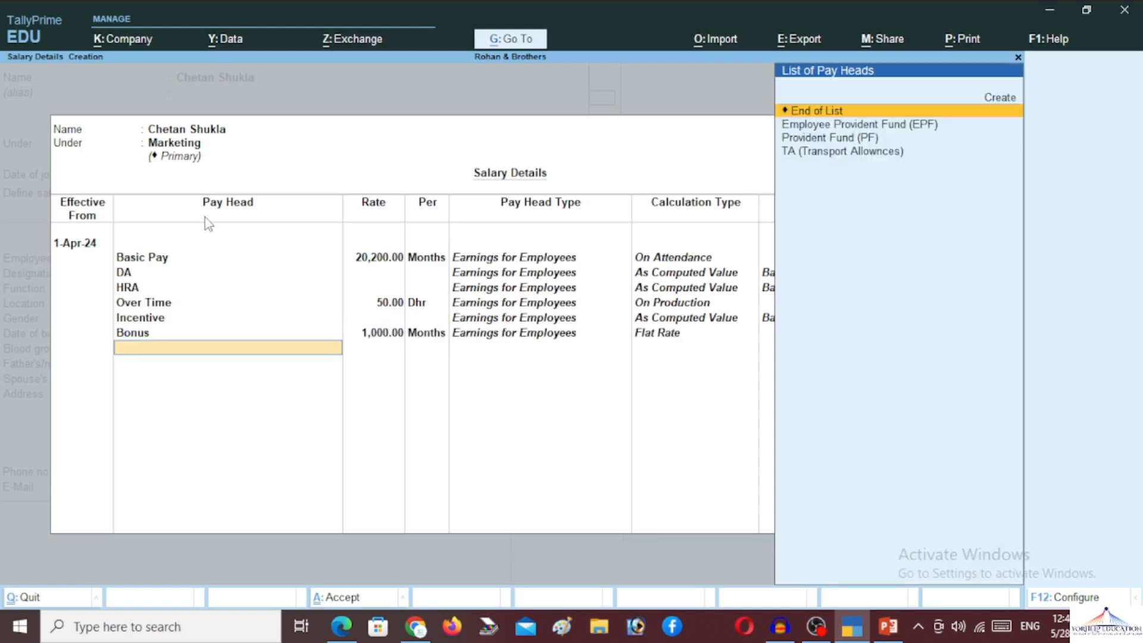
- Add TA, EPF and PF pay heads, then end the list and accept salary details
{"action": "key", "text": "Down"}
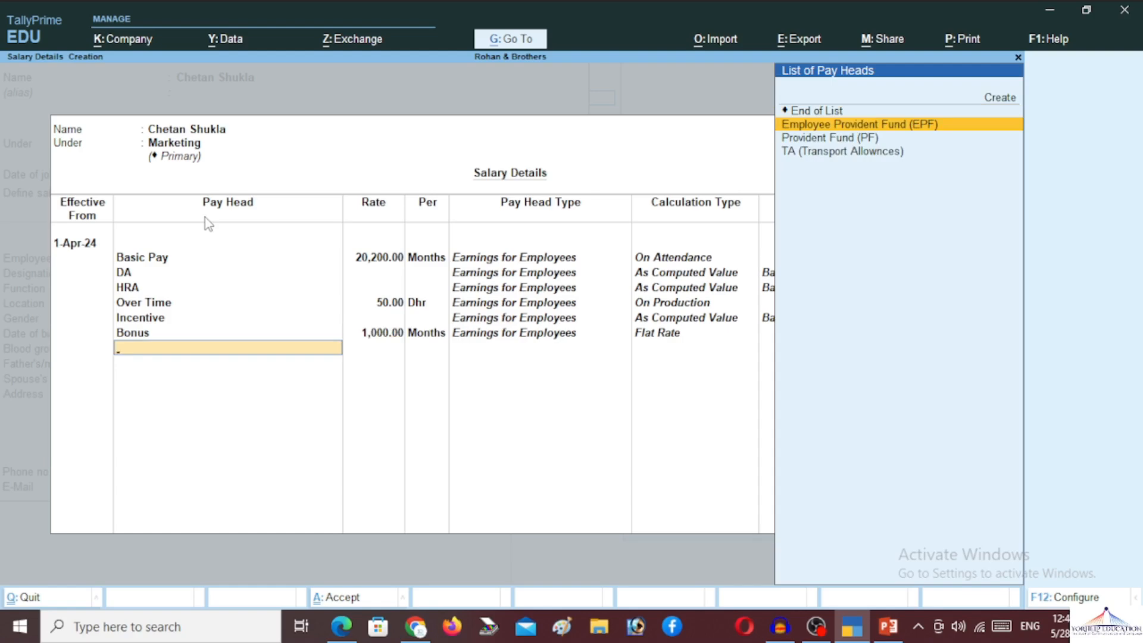
{"action": "key", "text": "Down"}
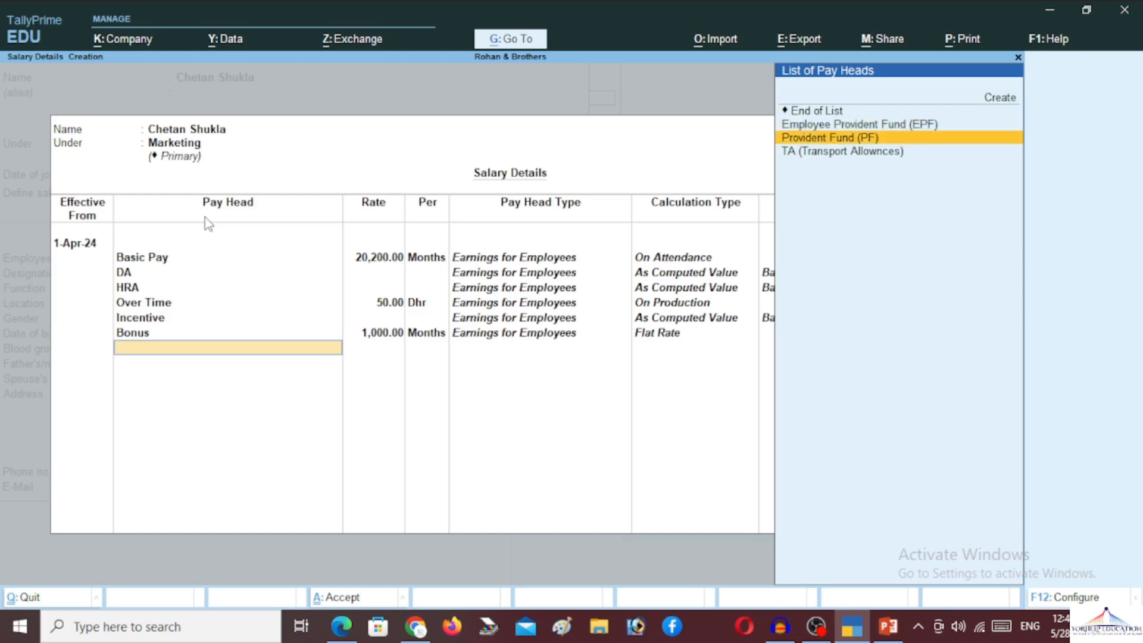
{"action": "key", "text": "Down"}
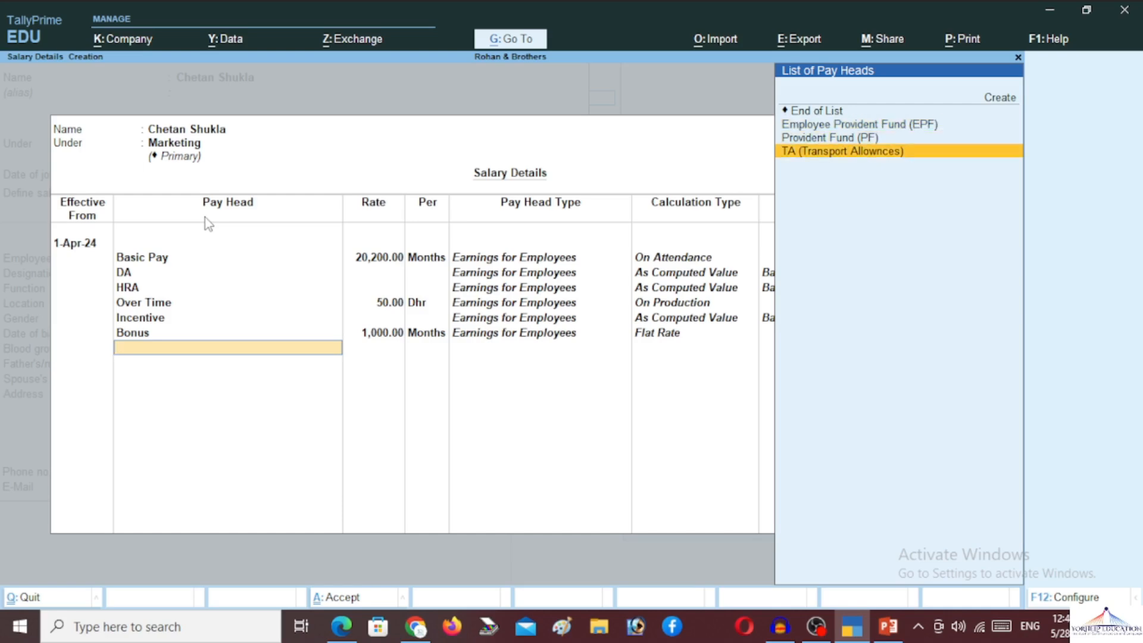
{"action": "key", "text": "Return"}
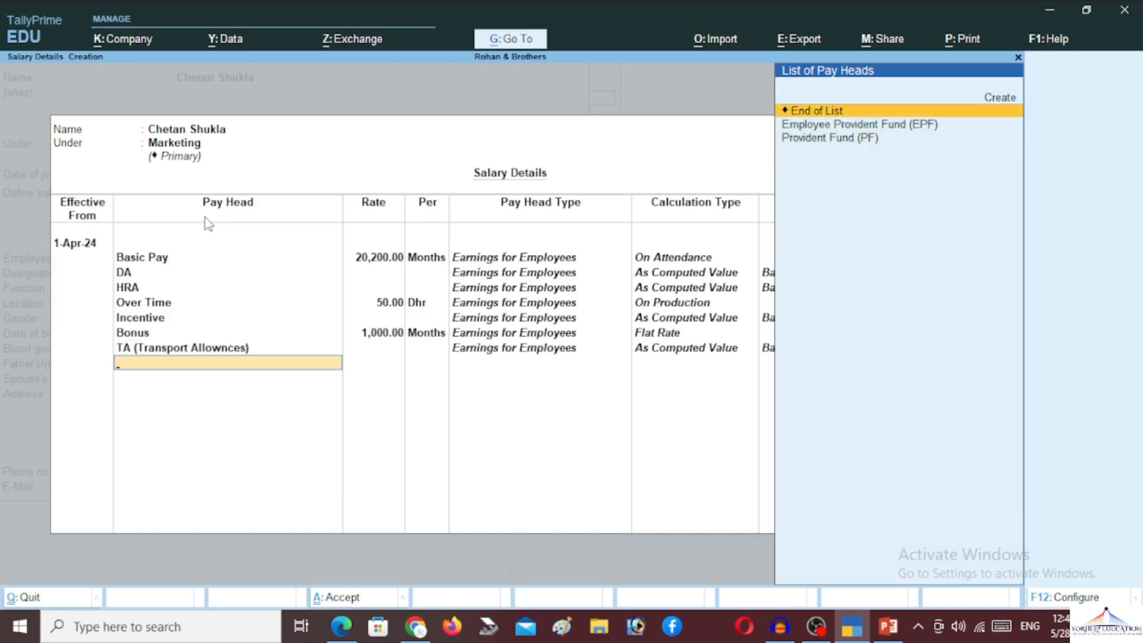
{"action": "key", "text": "Down"}
{"action": "key", "text": "Return"}
{"action": "key", "text": "Down"}
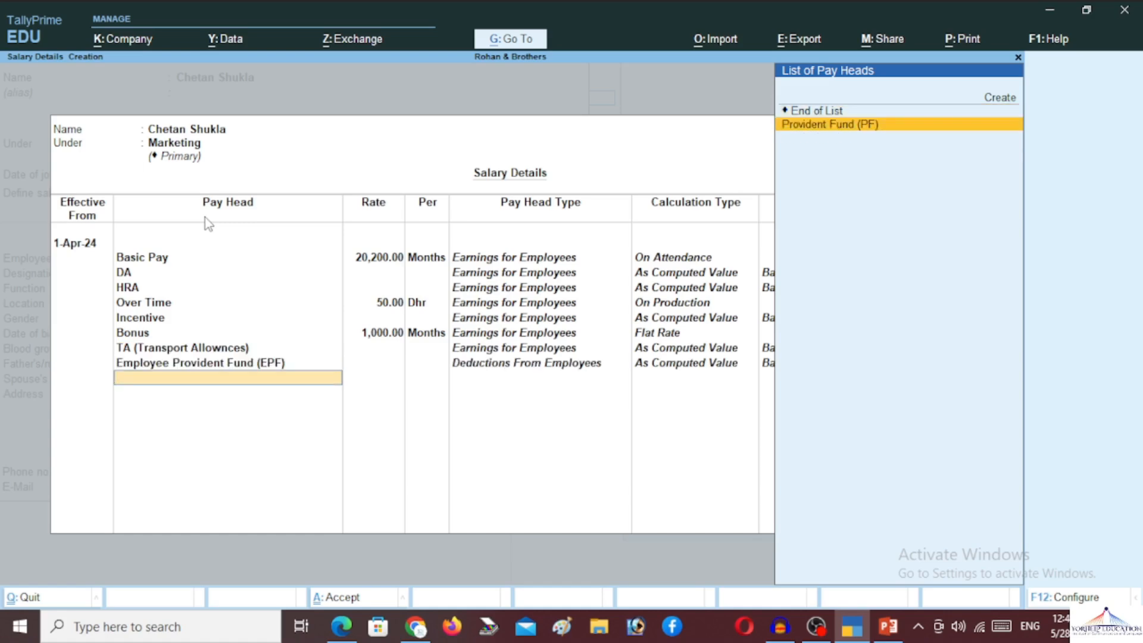
{"action": "key", "text": "Return"}
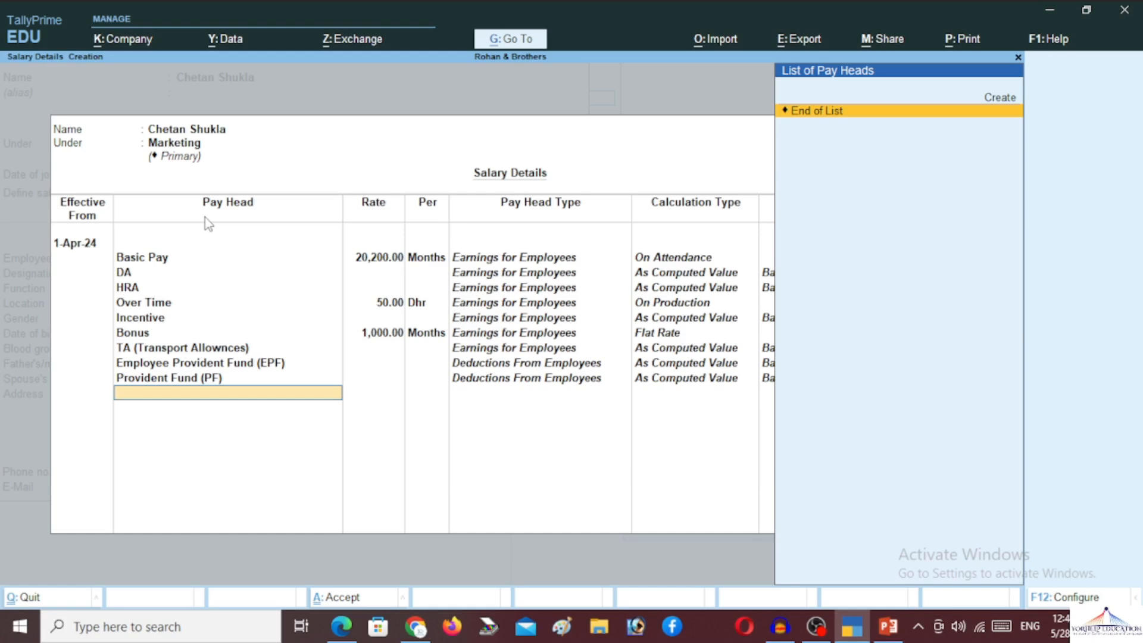
{"action": "key", "text": "Up"}
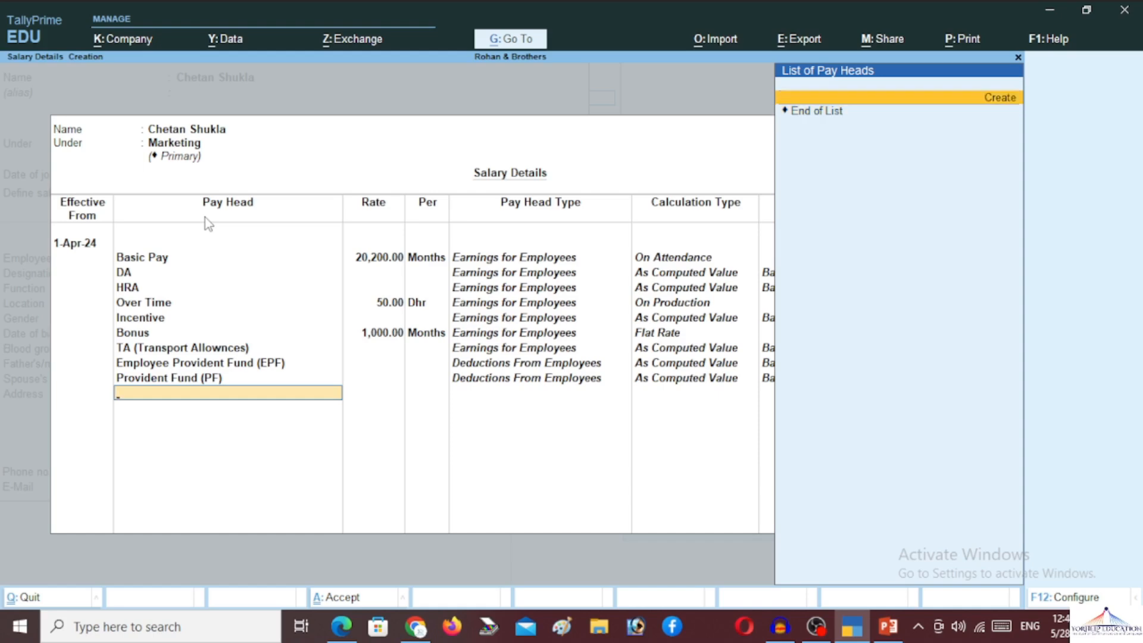
{"action": "key", "text": "Down"}
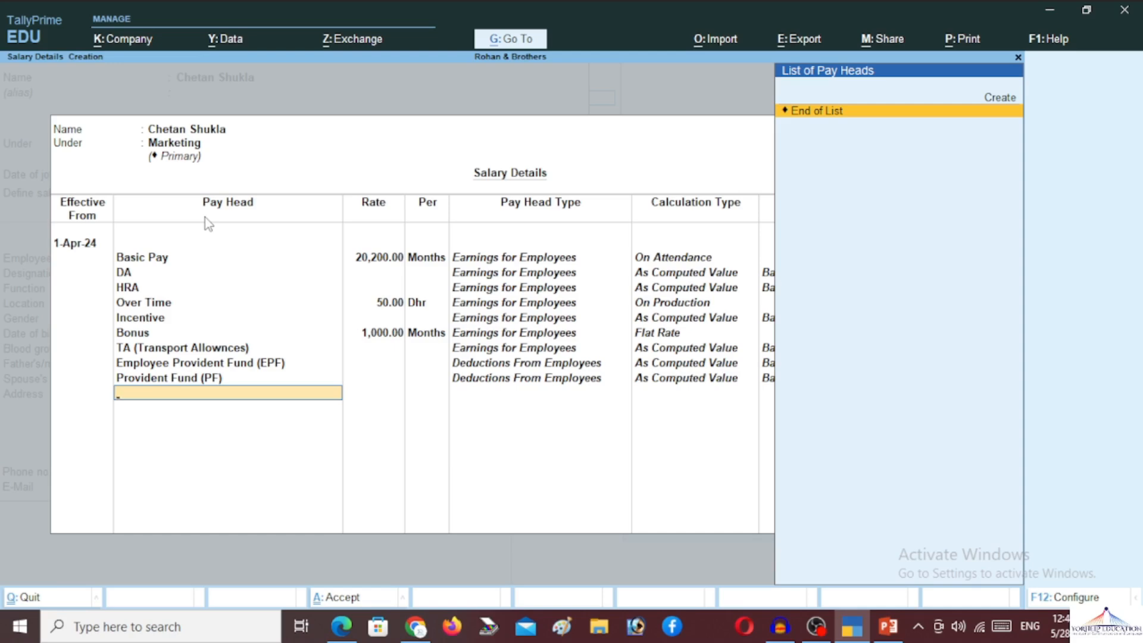
{"action": "key", "text": "Return"}
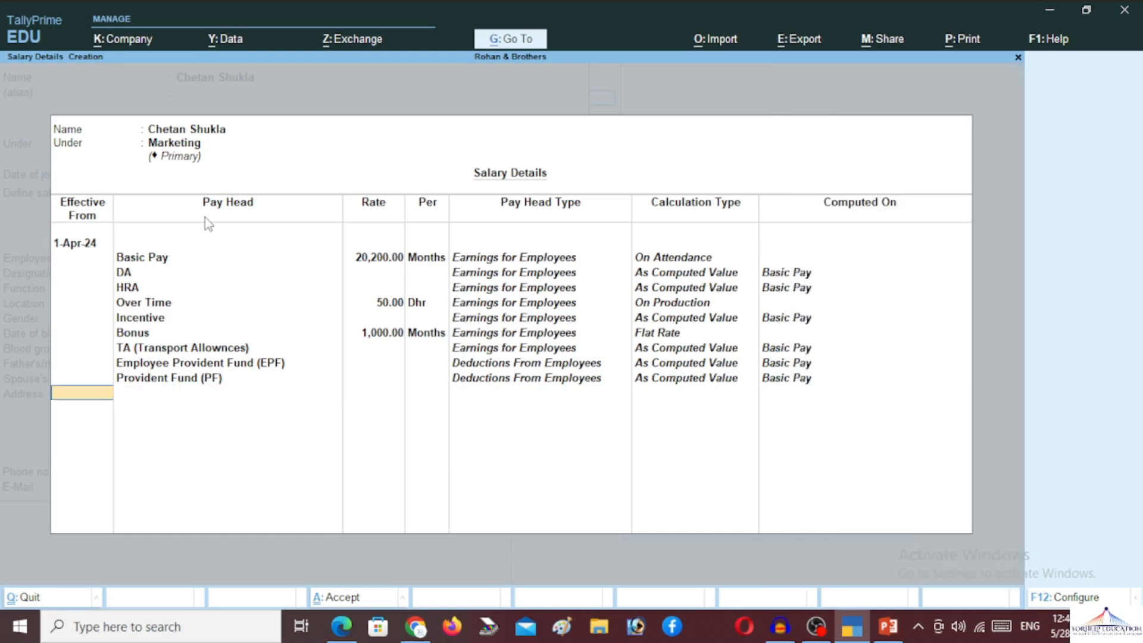
{"action": "key", "text": "Return"}
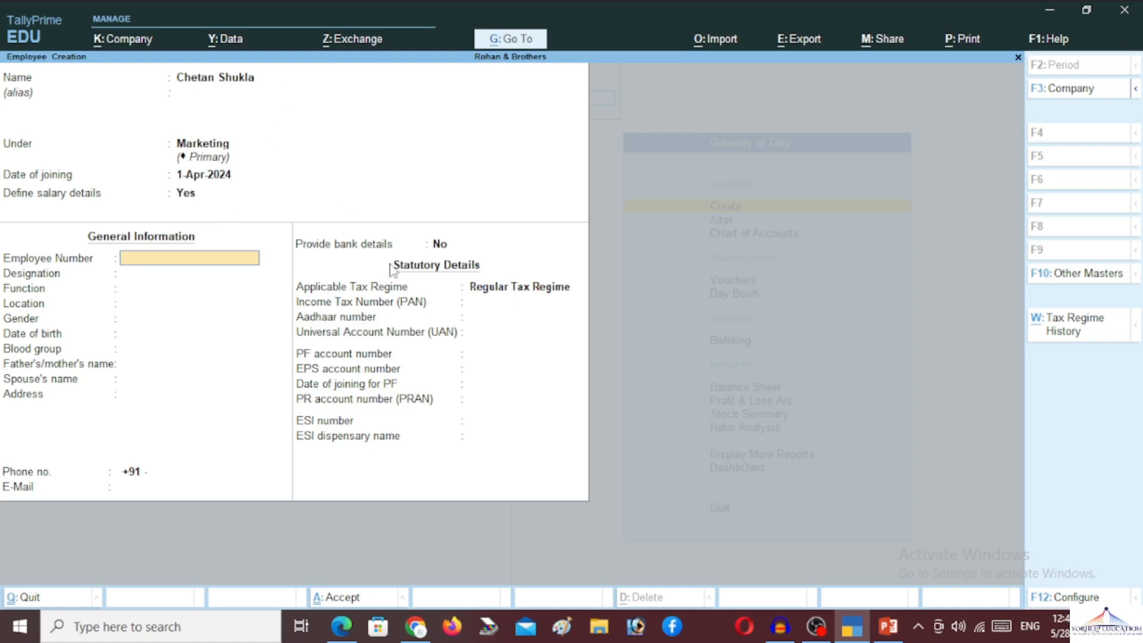
- Enter the employee number, designation General Manager and location Kanpur
{"action": "type", "text": "RBE001"}
{"action": "key", "text": "Return"}
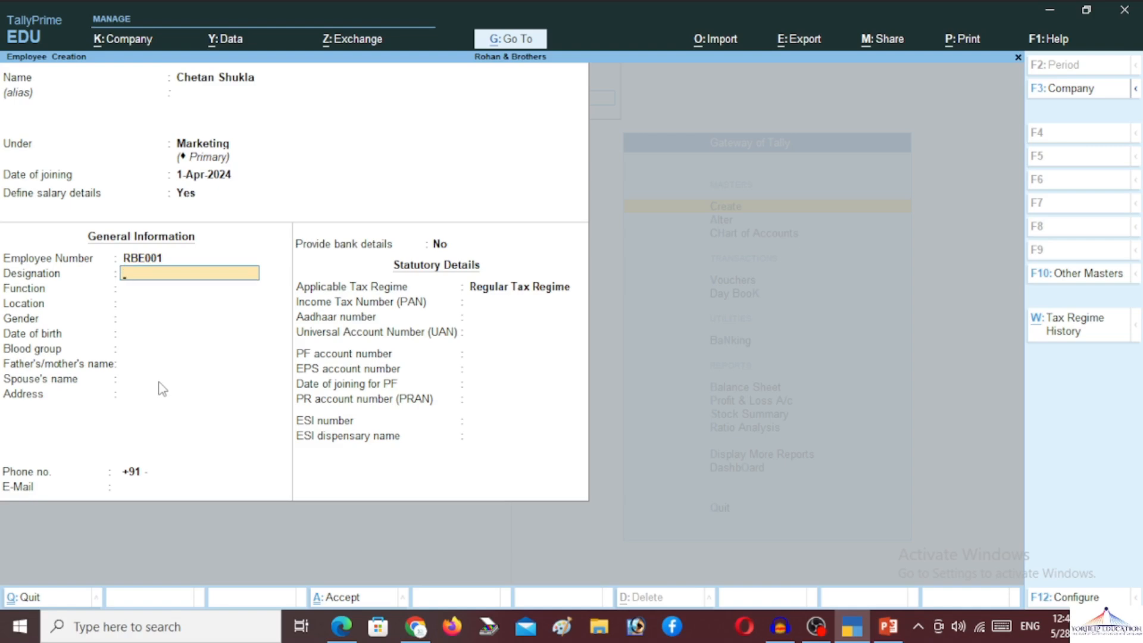
{"action": "type", "text": "General Manager"}
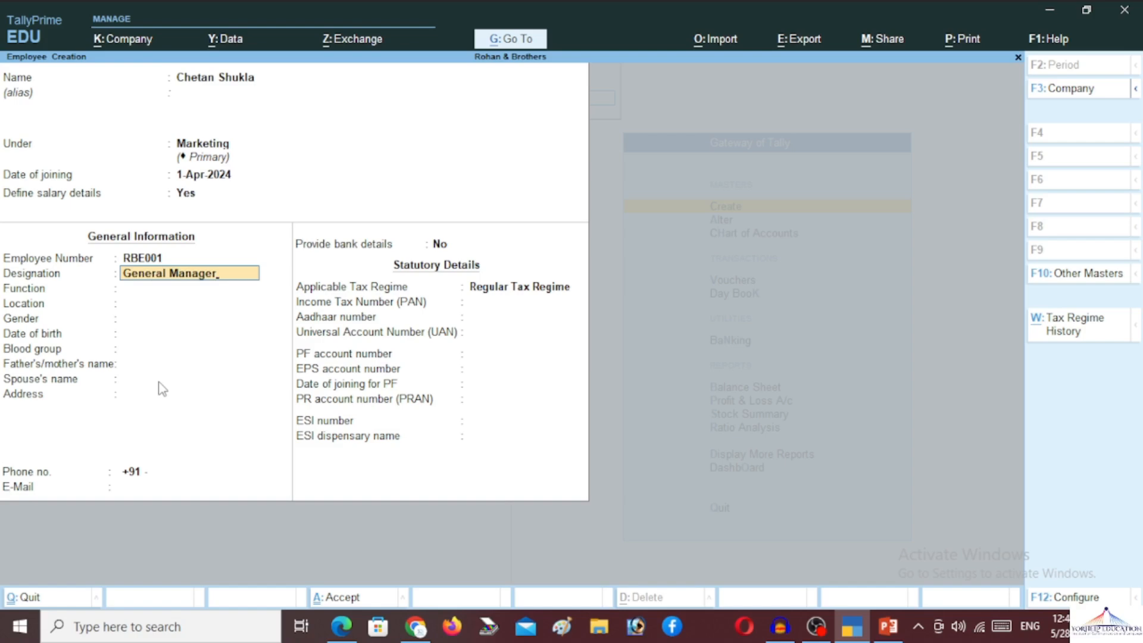
{"action": "key", "text": "Return"}
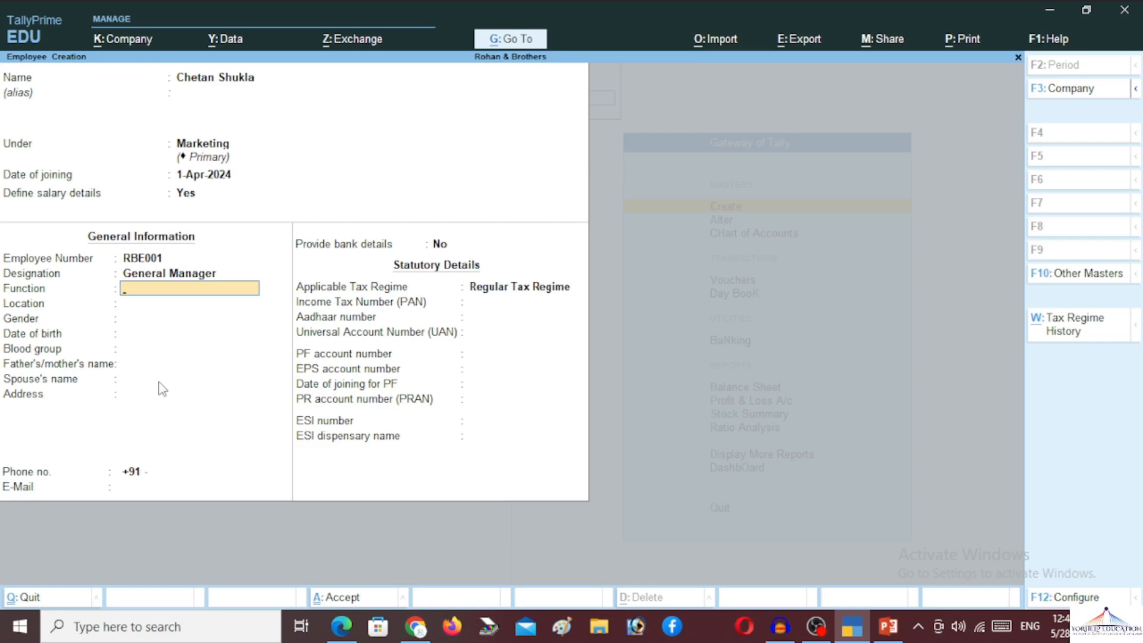
{"action": "key", "text": "Return"}
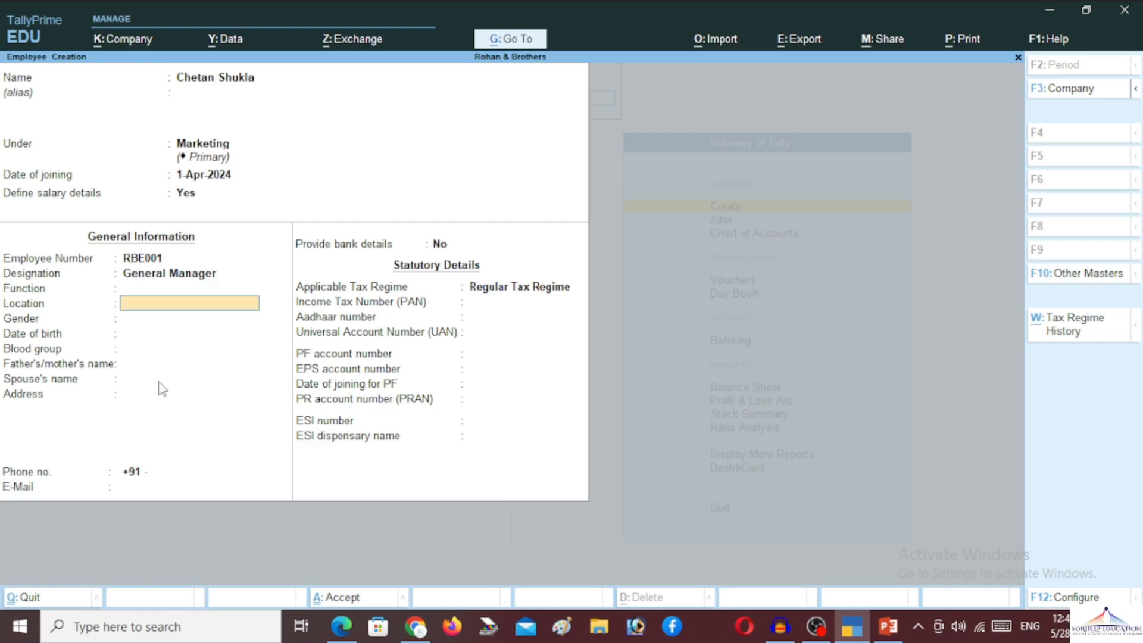
{"action": "type", "text": "Kanpur"}
{"action": "key", "text": "Return"}
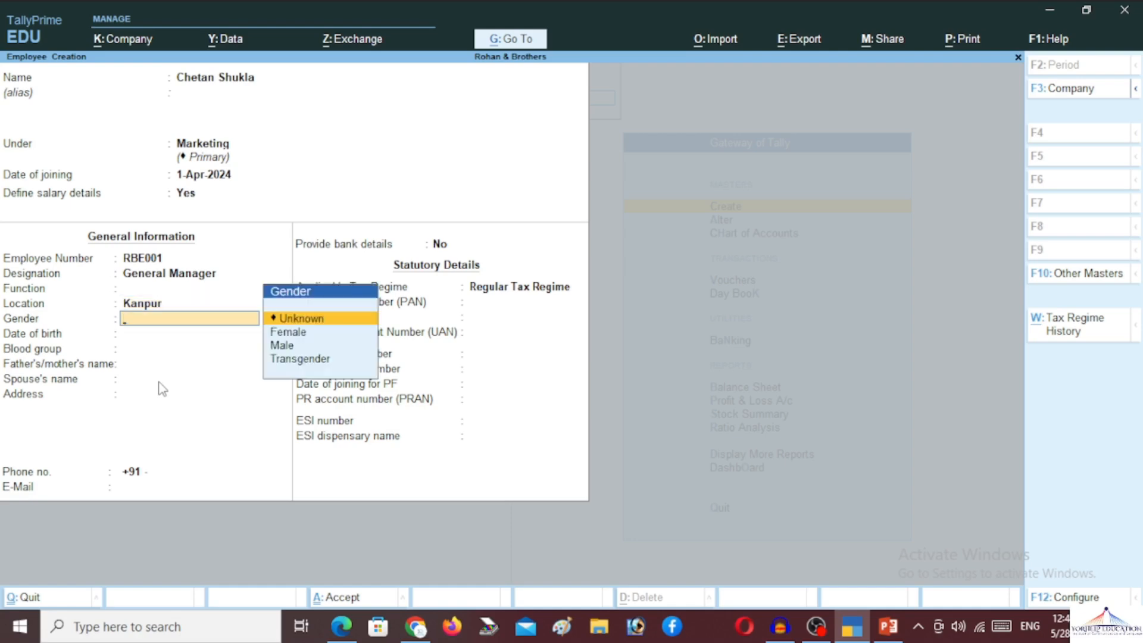
{"action": "key", "text": "Down"}
{"action": "key", "text": "Down"}
{"action": "key", "text": "Return"}
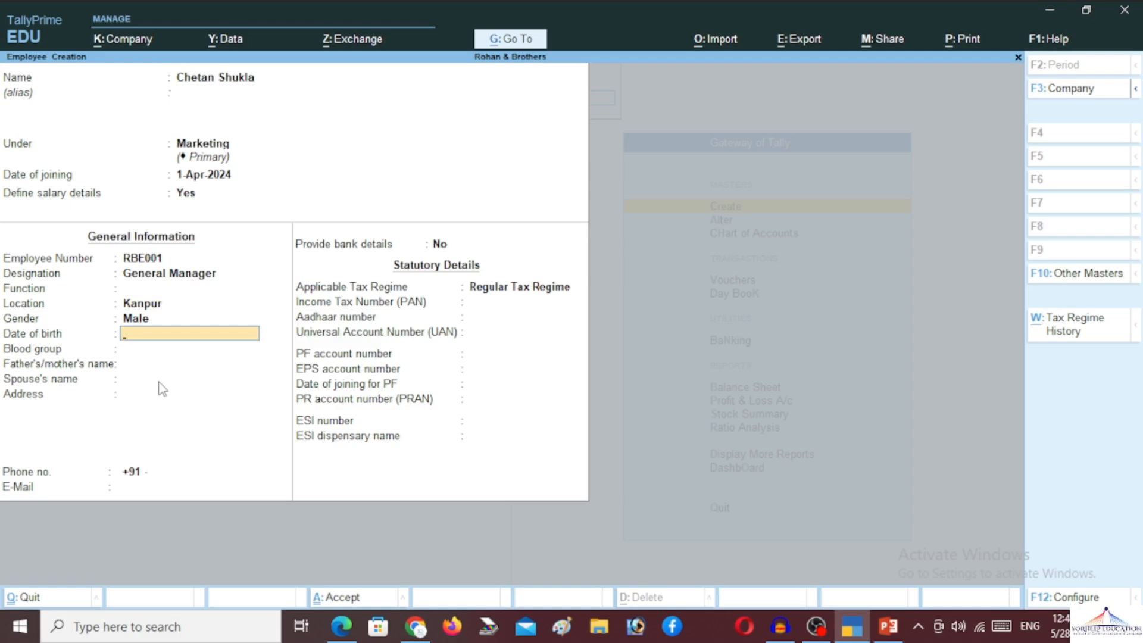
{"action": "type", "text": "01/05/"}
{"action": "type", "text": "000"}
{"action": "key", "text": "Return"}
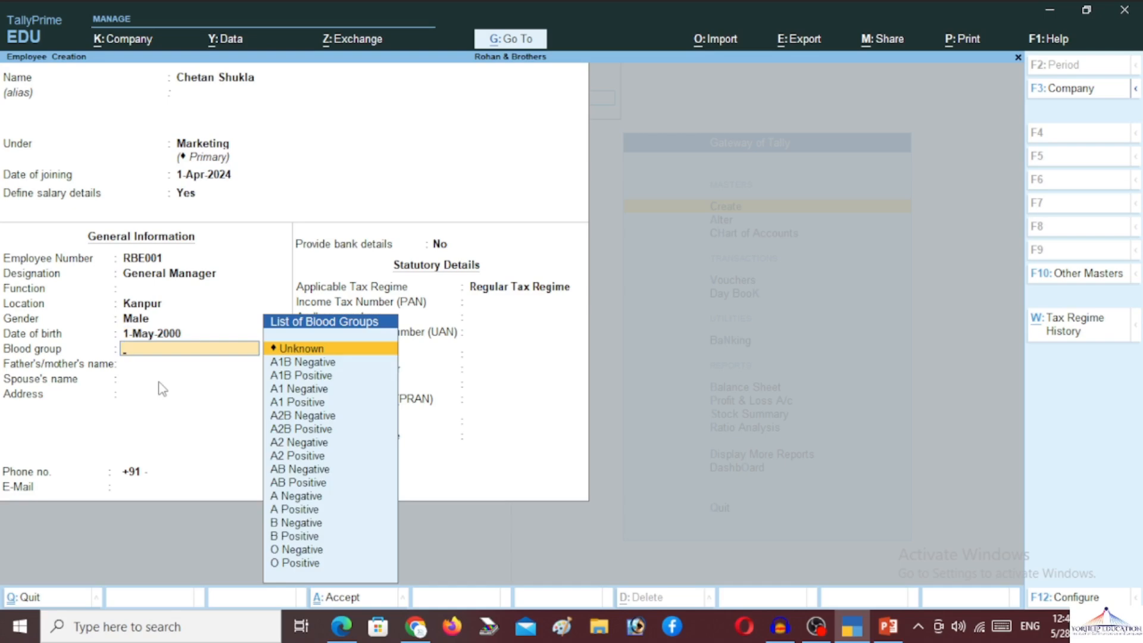
{"action": "key", "text": "Down"}
{"action": "key", "text": "Down"}
{"action": "key", "text": "Down"}
{"action": "key", "text": "Down"}
{"action": "key", "text": "Down"}
{"action": "key", "text": "Down"}
{"action": "key", "text": "Down"}
{"action": "key", "text": "Down"}
{"action": "key", "text": "Down"}
{"action": "key", "text": "Down"}
{"action": "key", "text": "Down"}
{"action": "key", "text": "Down"}
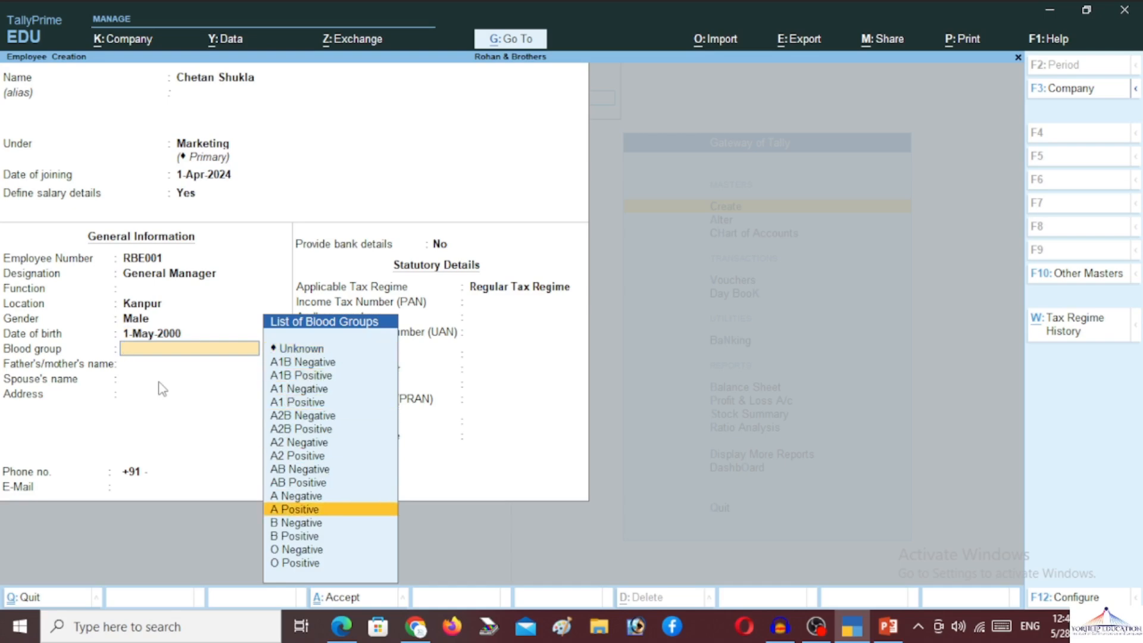
{"action": "key", "text": "Return"}
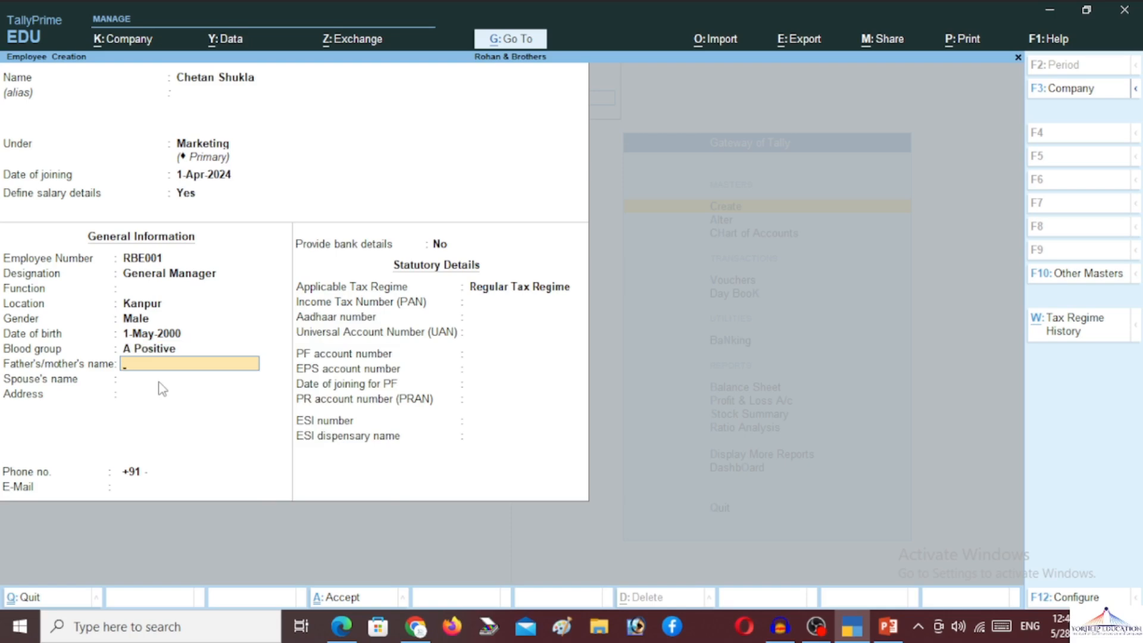
{"action": "key", "text": "Return"}
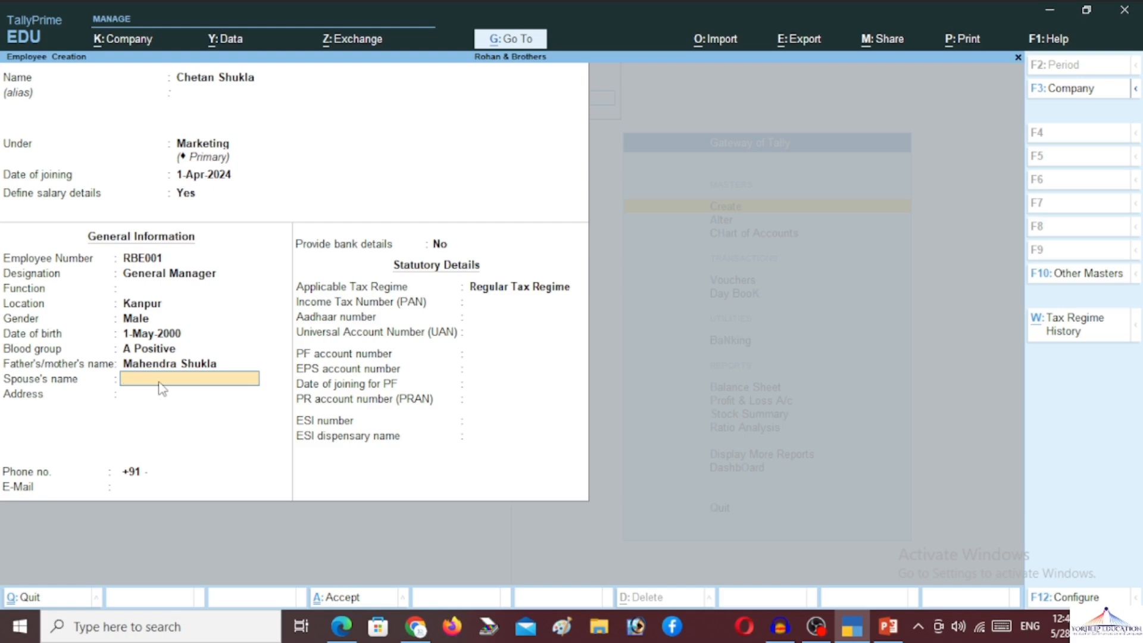
- Enter the spouse's name, the home address and the phone number
{"action": "type", "text": "Preeti"}
{"action": "key", "text": "Return"}
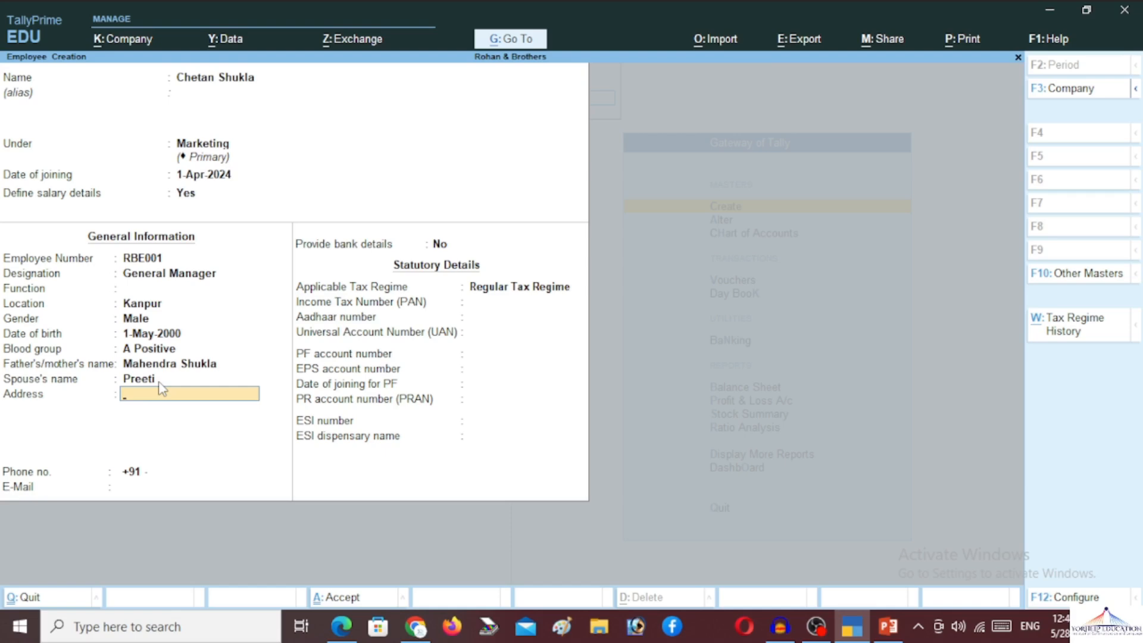
{"action": "type", "text": "Chakeri Hamirpur"}
{"action": "key", "text": "Return"}
{"action": "key", "text": "Return"}
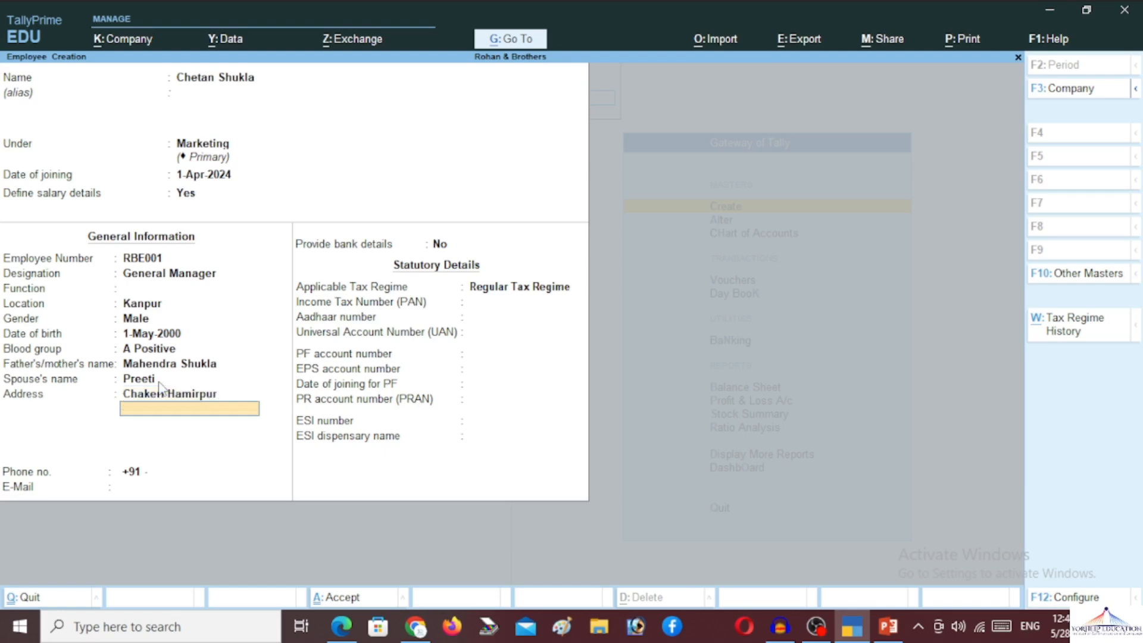
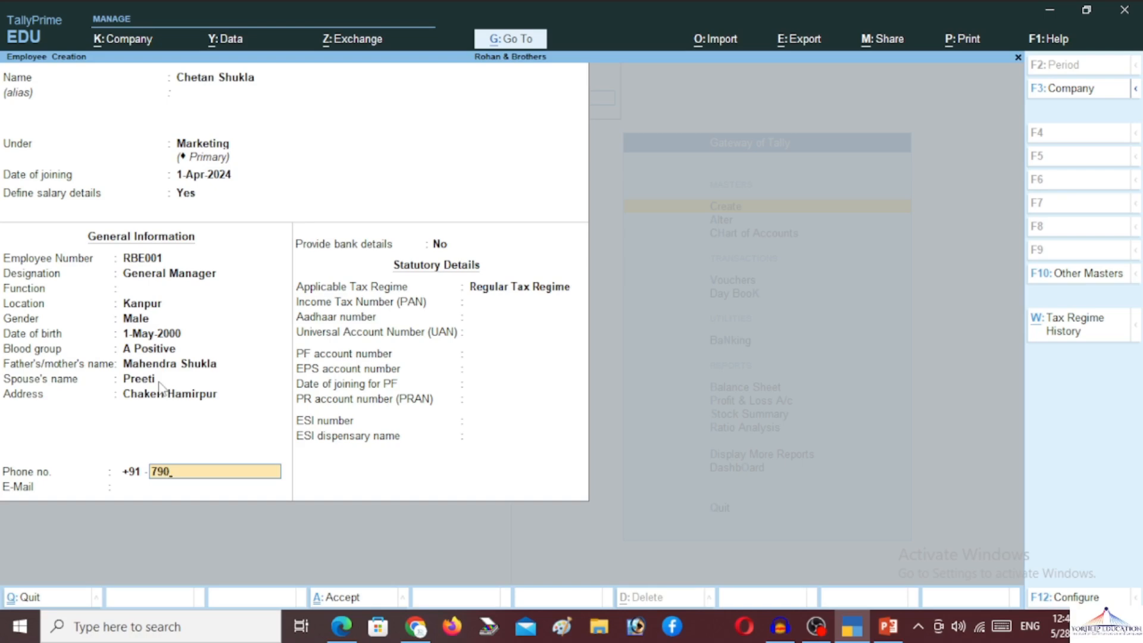
{"action": "key", "text": "Return"}
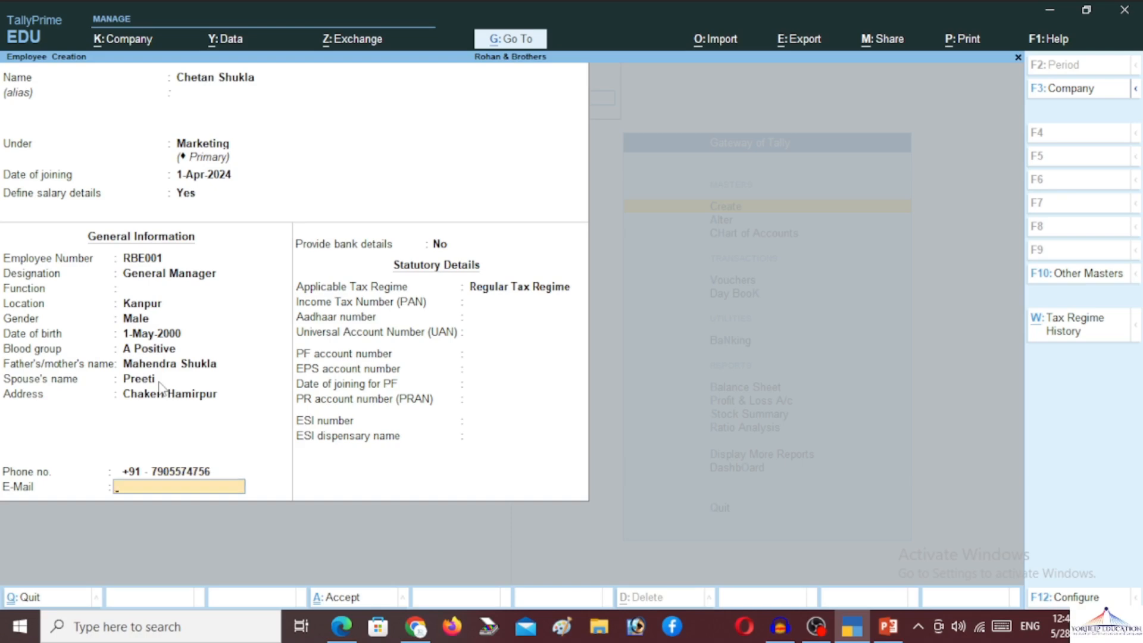
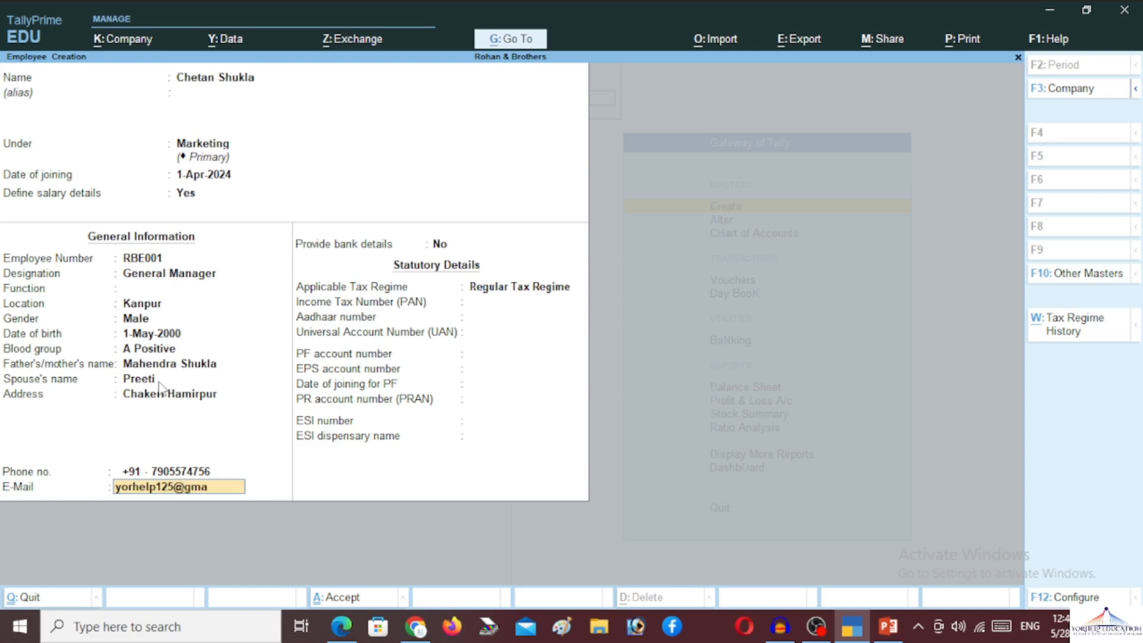
- Fill in the employee's e-mail address, correcting a typo
{"action": "key", "text": "Return"}
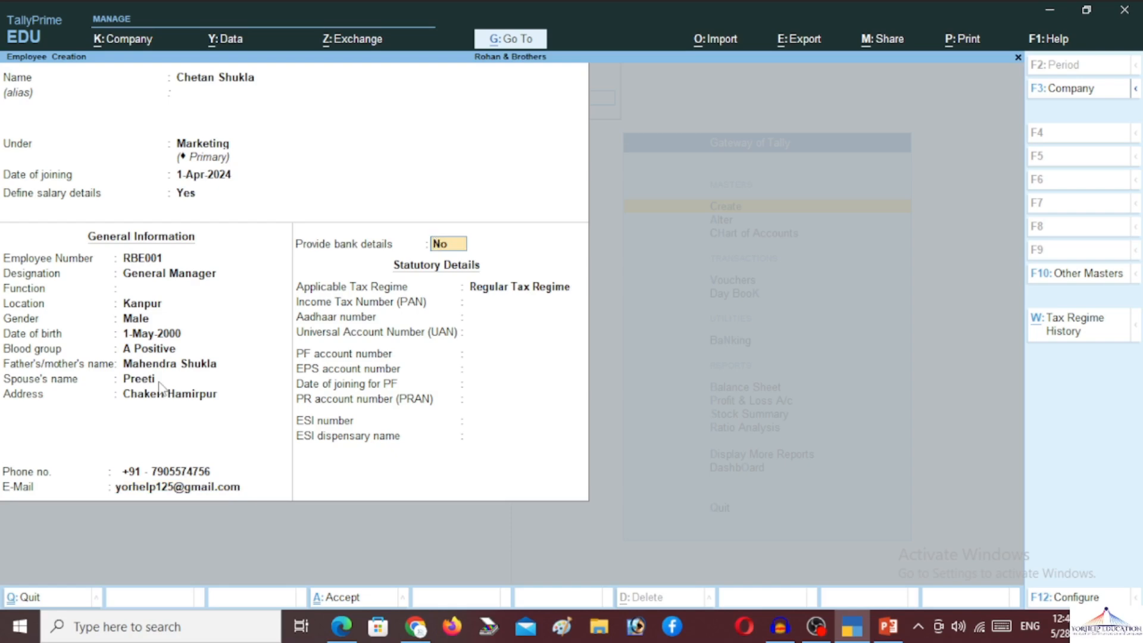
- Choose to provide bank details, then enter the account number and IFS code SBIN0001988
{"action": "type", "text": "y"}
{"action": "key", "text": "Return"}
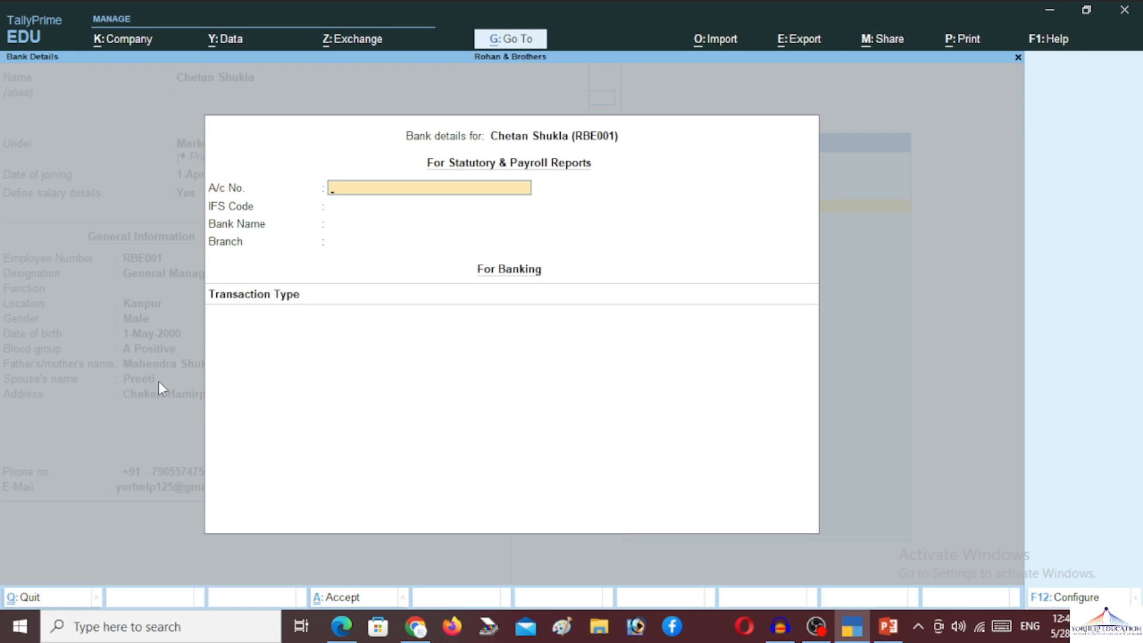
{"action": "key", "text": "Return"}
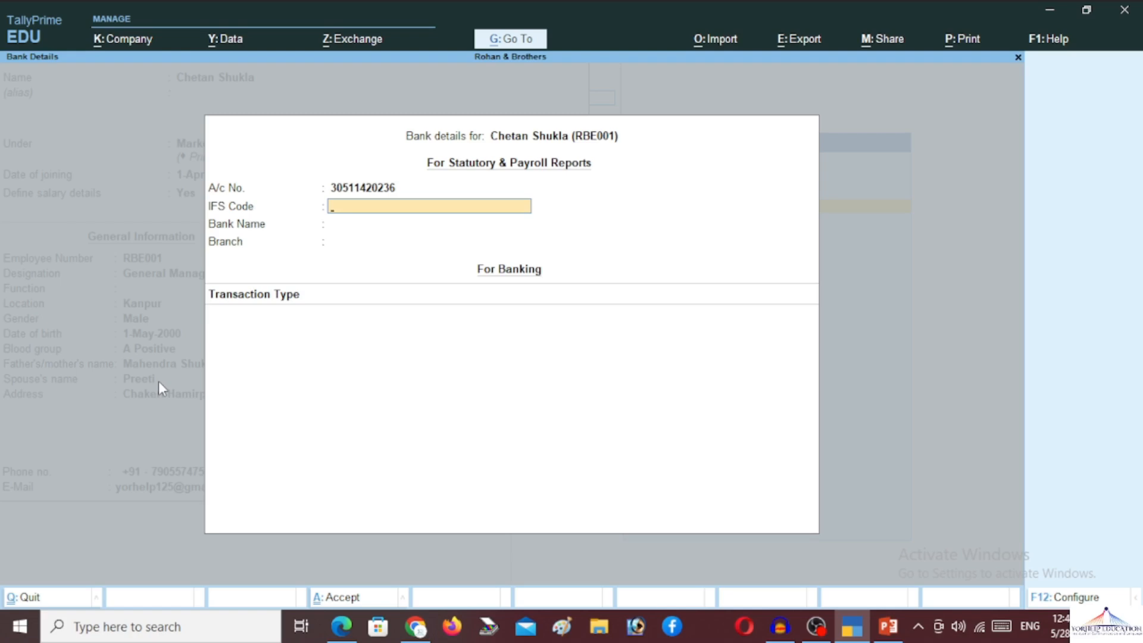
{"action": "type", "text": "SBIN0001988"}
{"action": "key", "text": "Return"}
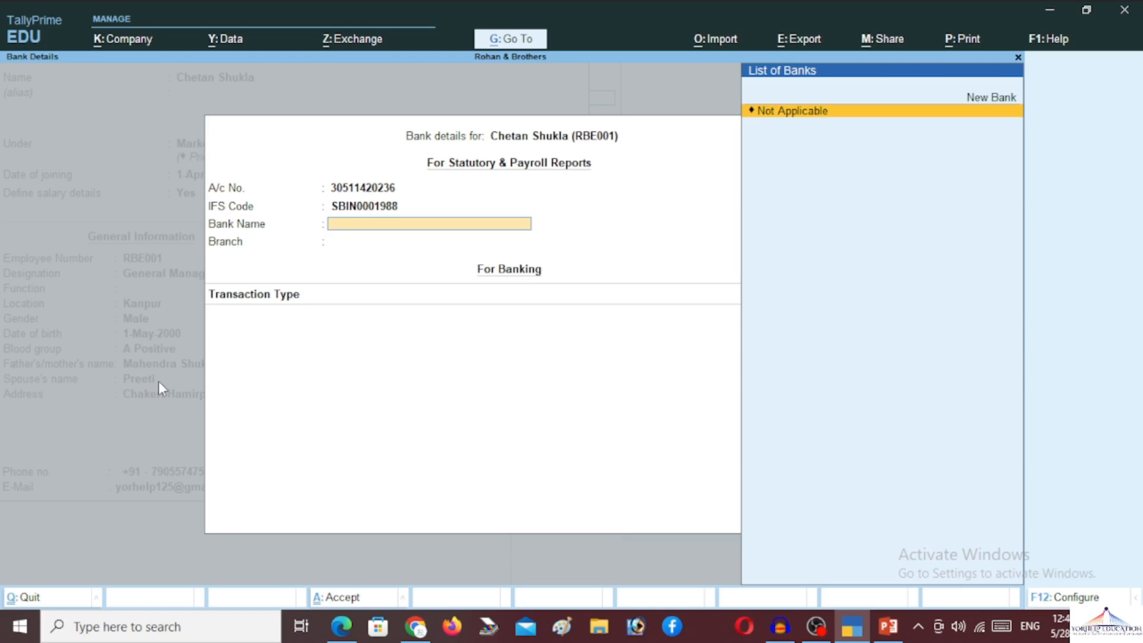
- Add STATE BANK OF INDIA as a new bank with branch KANPUR, leaving transaction type unset
{"action": "key", "text": "Up"}
{"action": "key", "text": "Return"}
{"action": "type", "text": "ST"}
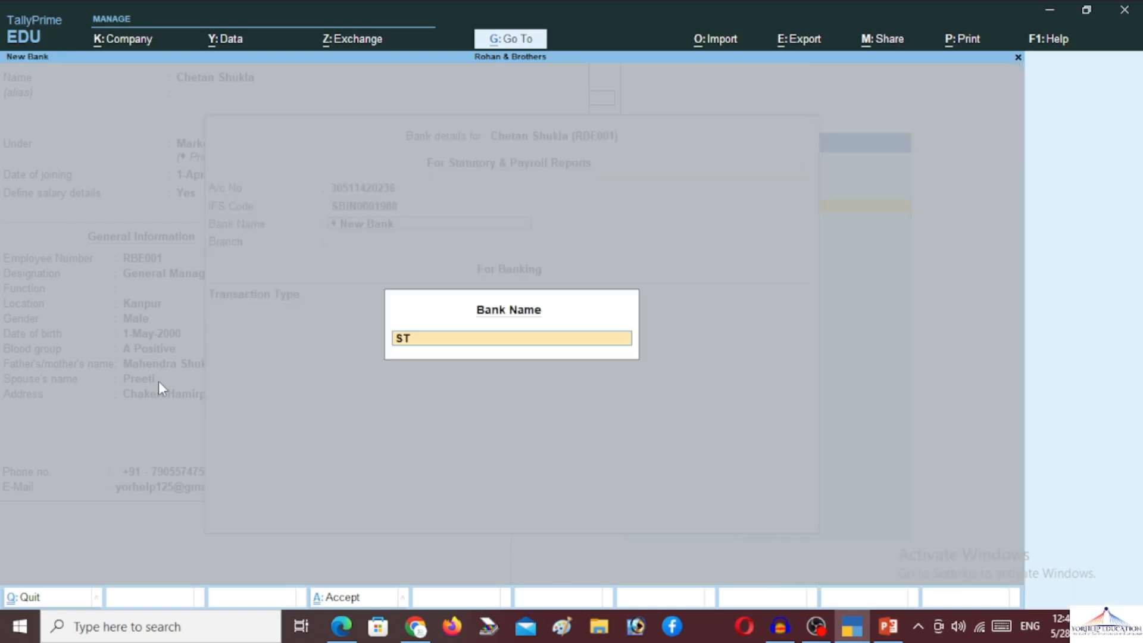
{"action": "type", "text": "ATE BANK OF INDIA"}
{"action": "key", "text": "Return"}
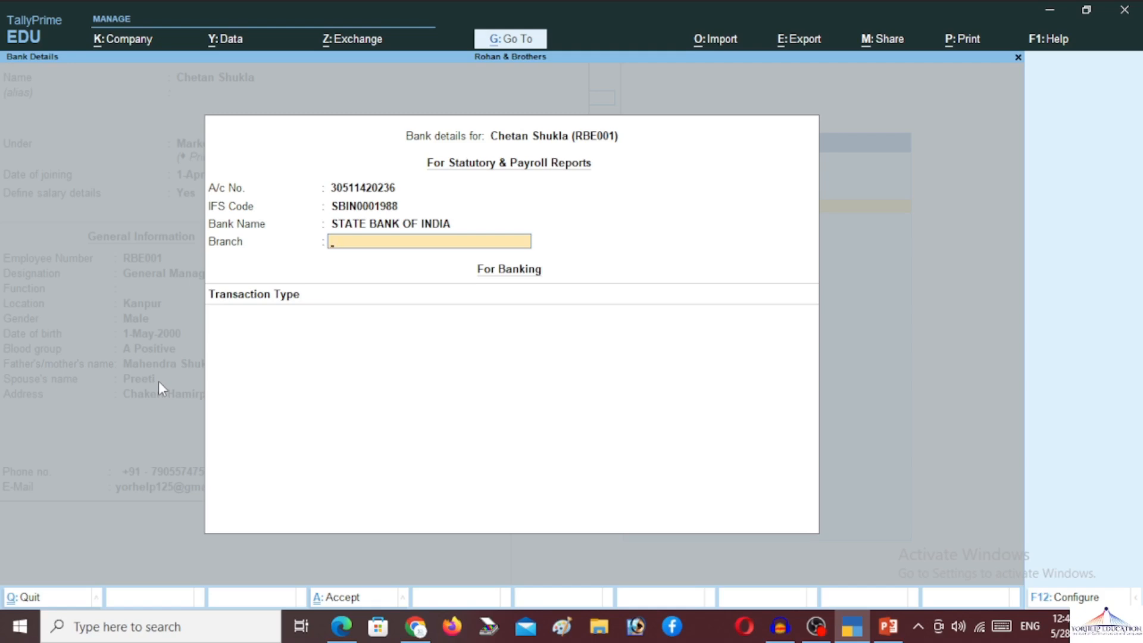
{"action": "type", "text": "KANPUR"}
{"action": "key", "text": "Return"}
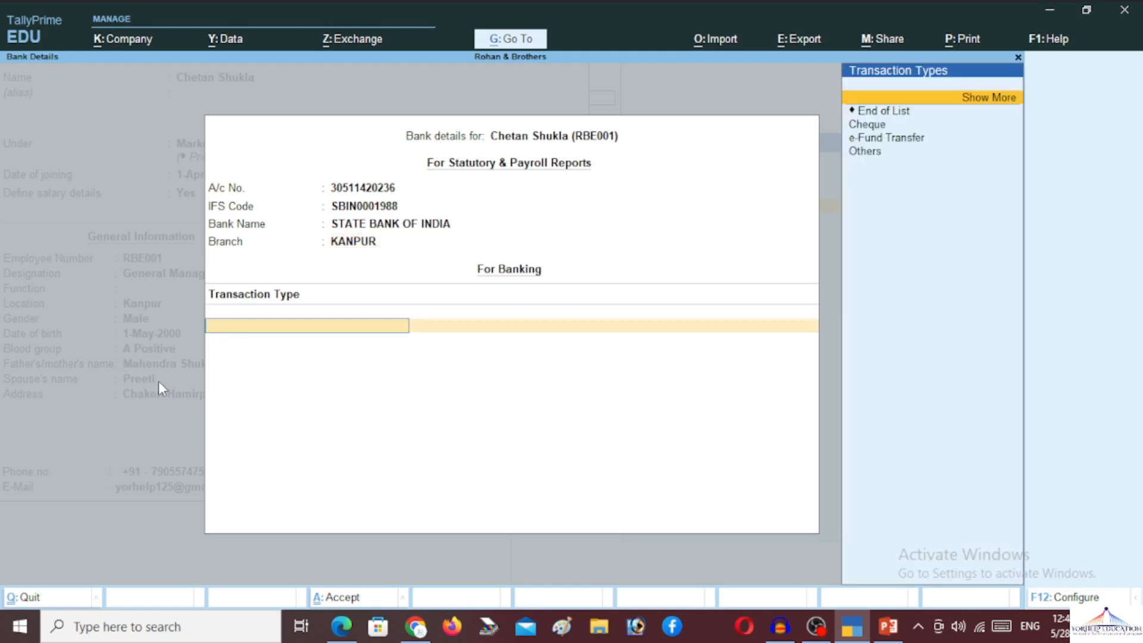
{"action": "key", "text": "Down"}
{"action": "key", "text": "Down"}
{"action": "key", "text": "Down"}
{"action": "key", "text": "Down"}
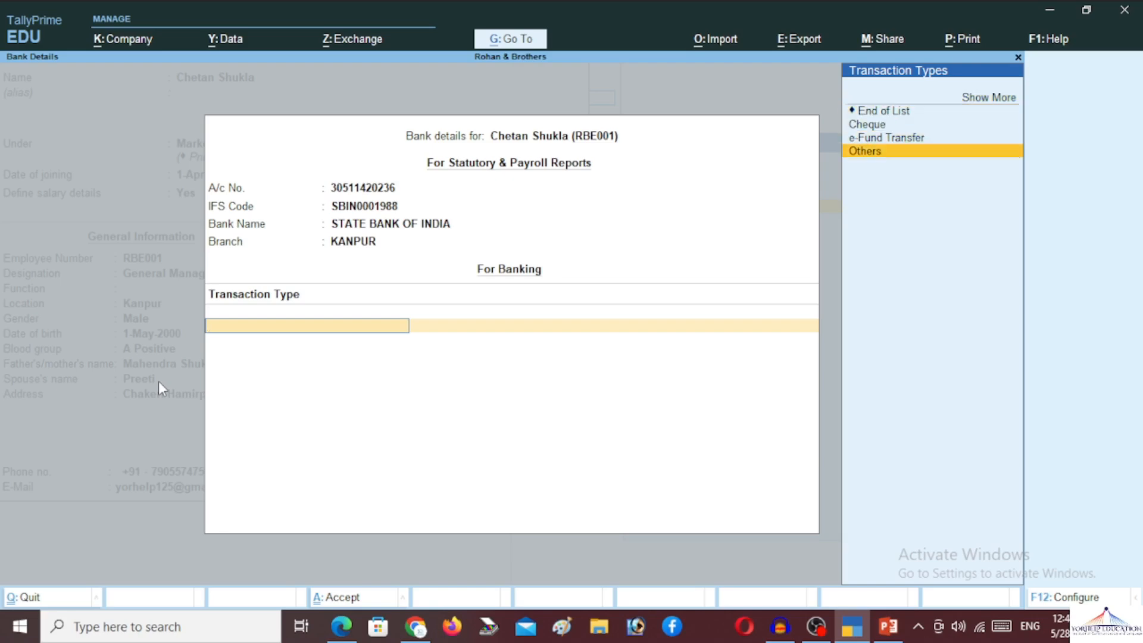
{"action": "key", "text": "Up"}
{"action": "key", "text": "Up"}
{"action": "key", "text": "Up"}
{"action": "key", "text": "Return"}
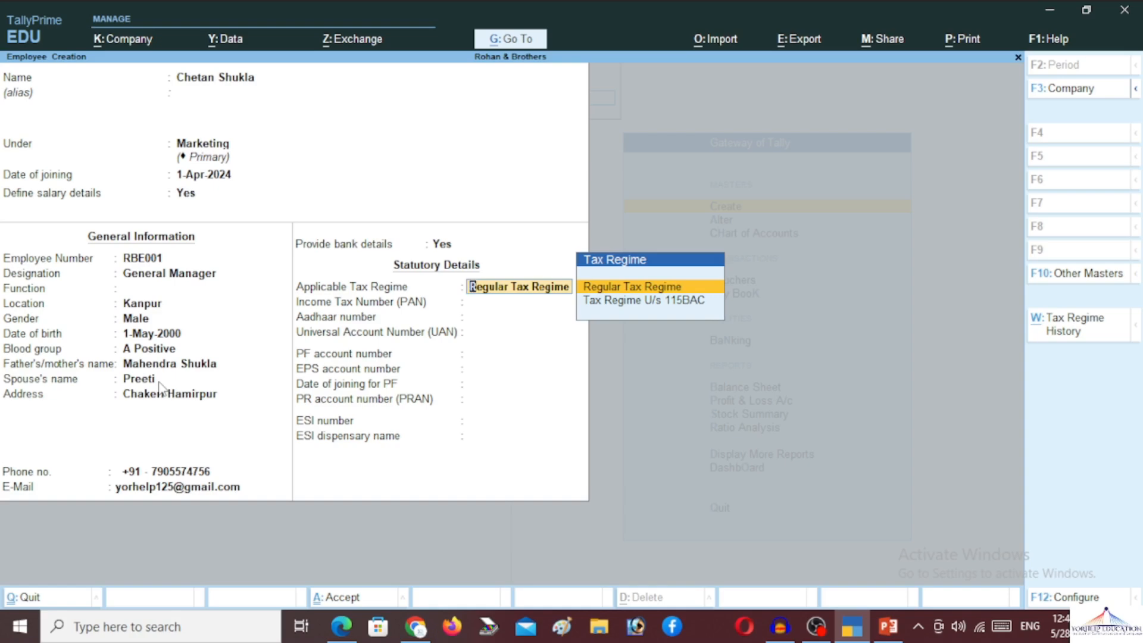
- Keep Regular Tax Regime, enter the PAN, skip Aadhaar and UAN, and save the employee
{"action": "key", "text": "Down"}
{"action": "key", "text": "Up"}
{"action": "key", "text": "Return"}
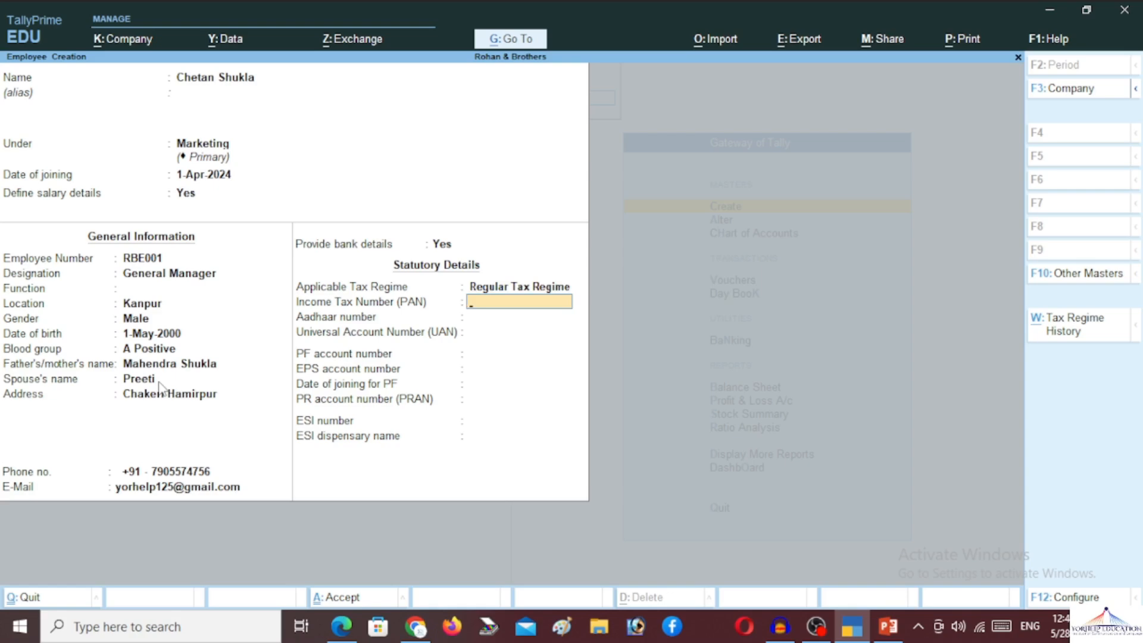
{"action": "key", "text": "Return"}
{"action": "key", "text": "Return"}
{"action": "key", "text": "Return"}
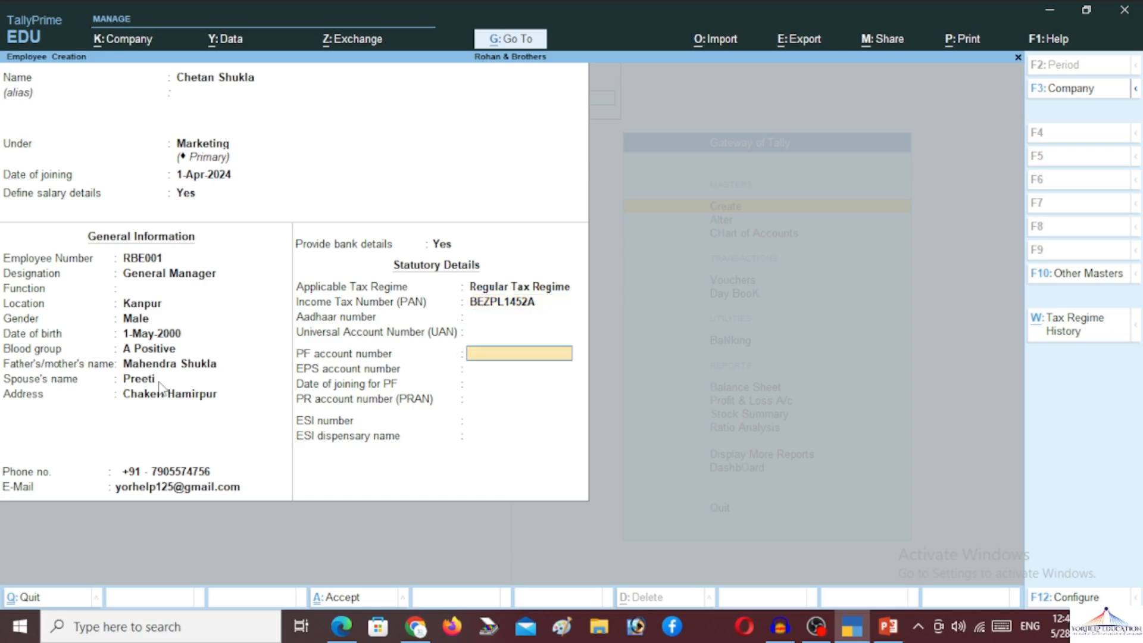
{"action": "key", "text": "Return"}
{"action": "key", "text": "Return"}
{"action": "key", "text": "Return"}
{"action": "key", "text": "Return"}
{"action": "key", "text": "Return"}
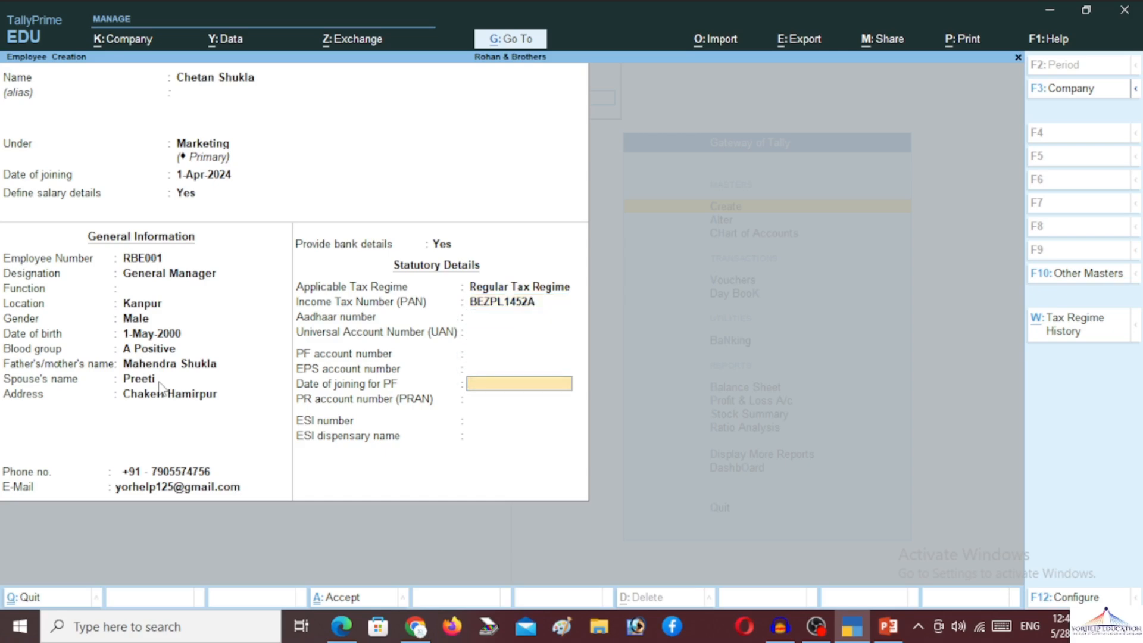
{"action": "key", "text": "Return"}
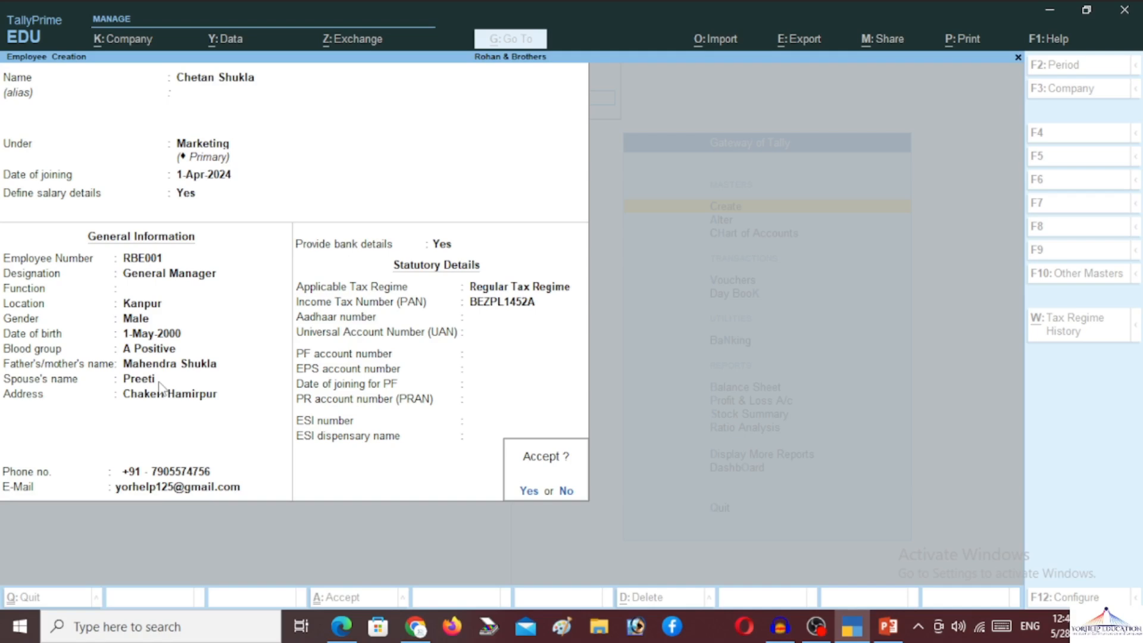
{"action": "key", "text": "Return"}
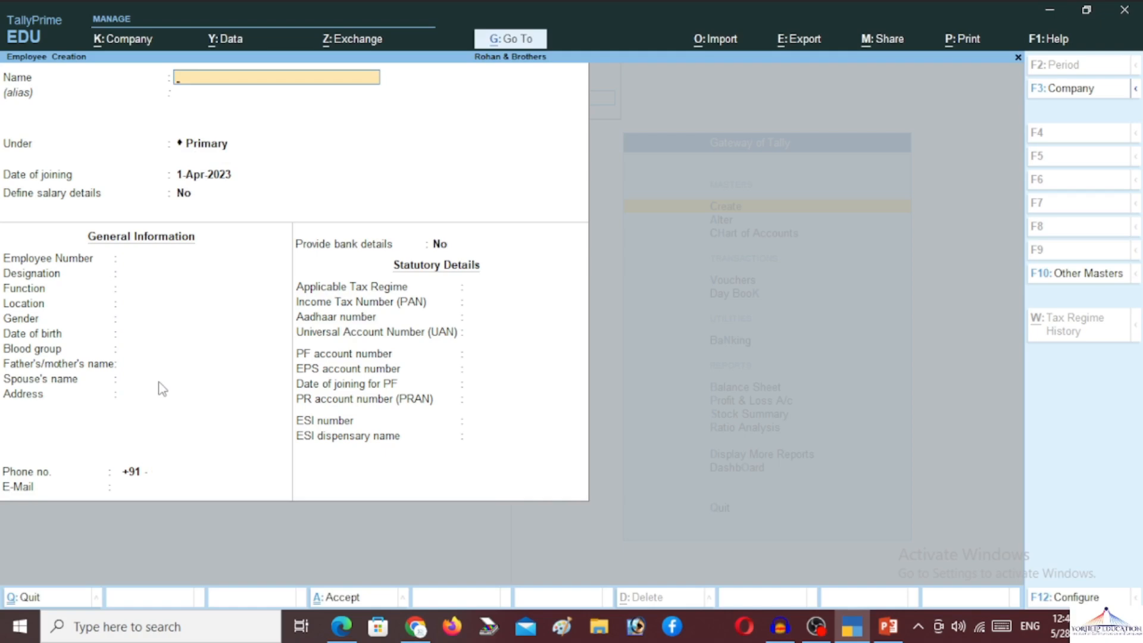
- Name a new employee under Marketing, joining 1-Apr-2024, and choose to define salary details
{"action": "type", "text": "KANCHAN"}
{"action": "key", "text": "Return"}
{"action": "key", "text": "Return"}
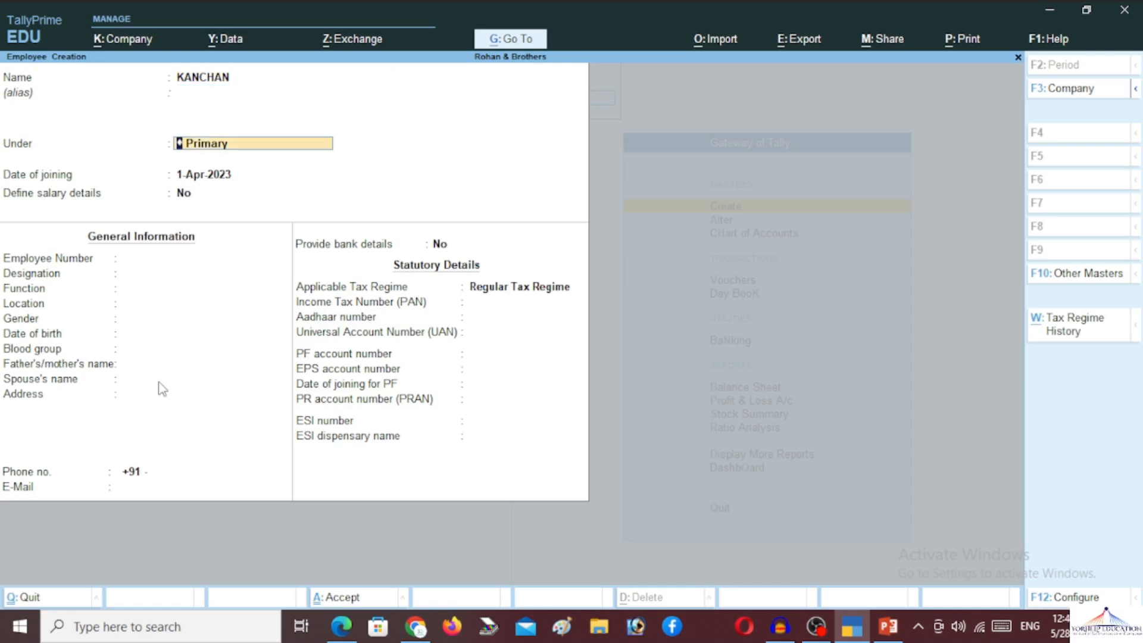
{"action": "type", "text": "MA"}
{"action": "key", "text": "Return"}
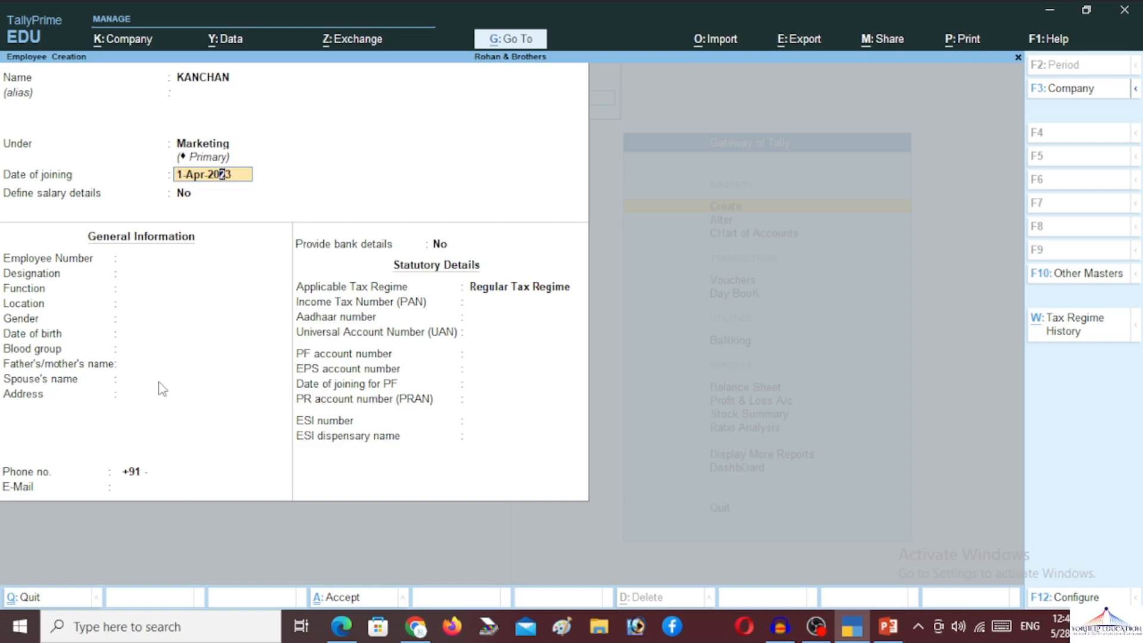
{"action": "type", "text": "4"}
{"action": "key", "text": "Return"}
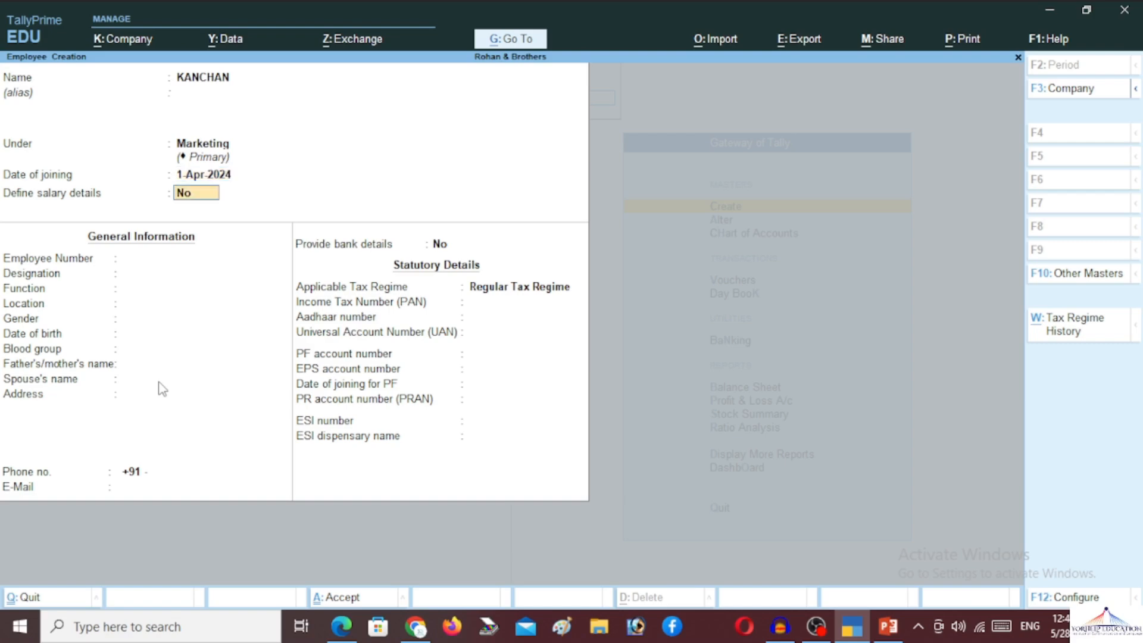
{"action": "type", "text": "y"}
{"action": "key", "text": "Return"}
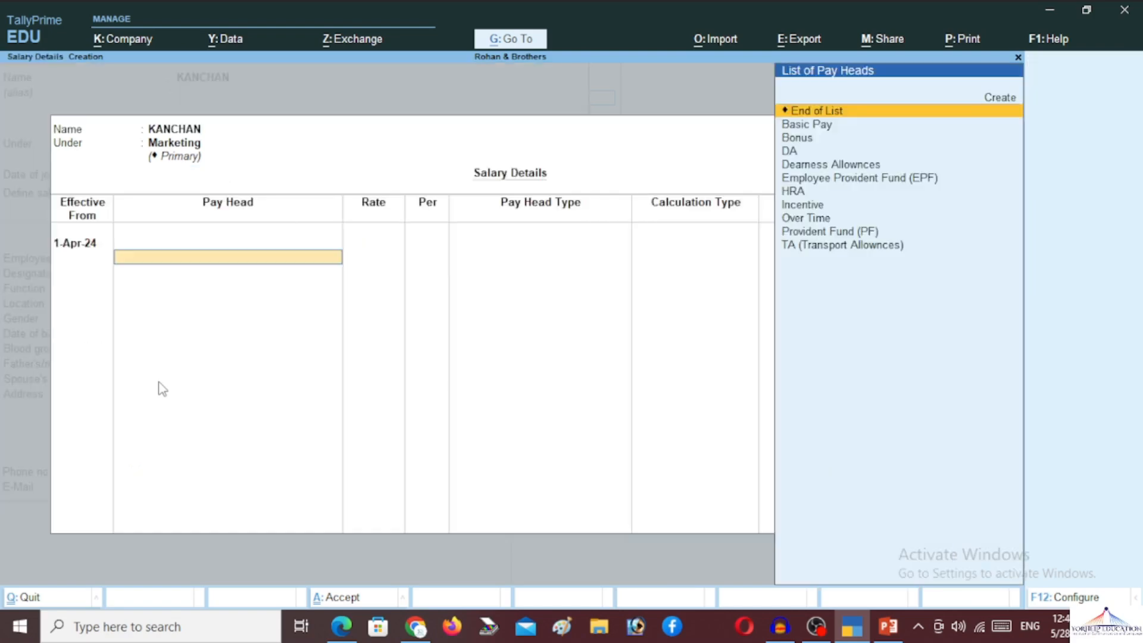
- Add Basic Pay at a monthly rate of 15,000 as the first pay head
{"action": "key", "text": "Down"}
{"action": "key", "text": "Return"}
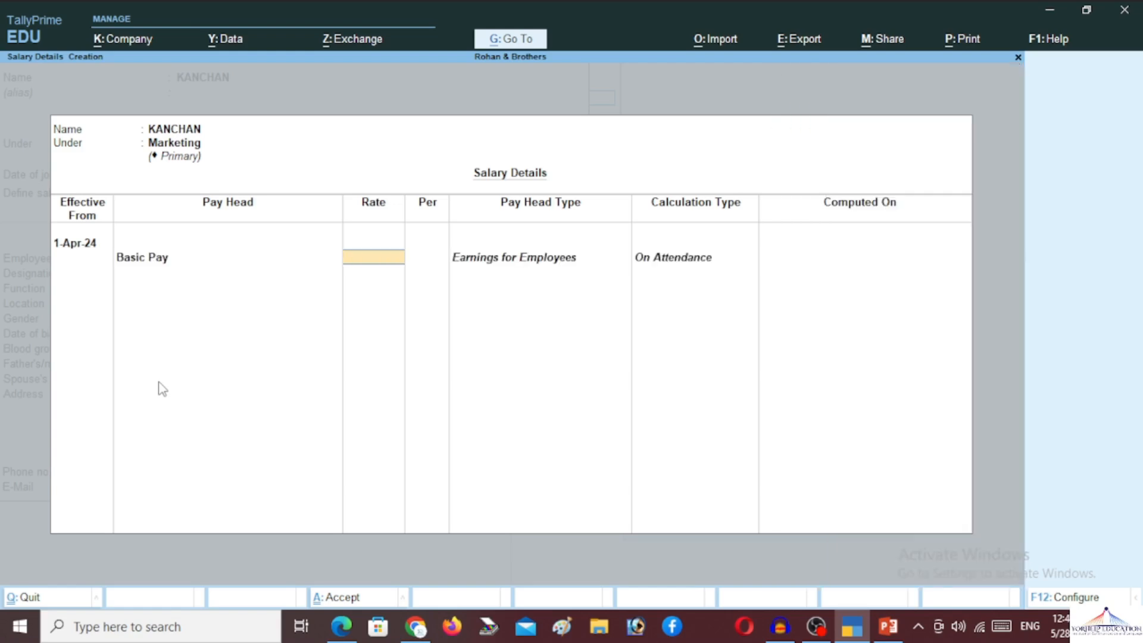
{"action": "type", "text": "15000"}
{"action": "key", "text": "Return"}
{"action": "key", "text": "Return"}
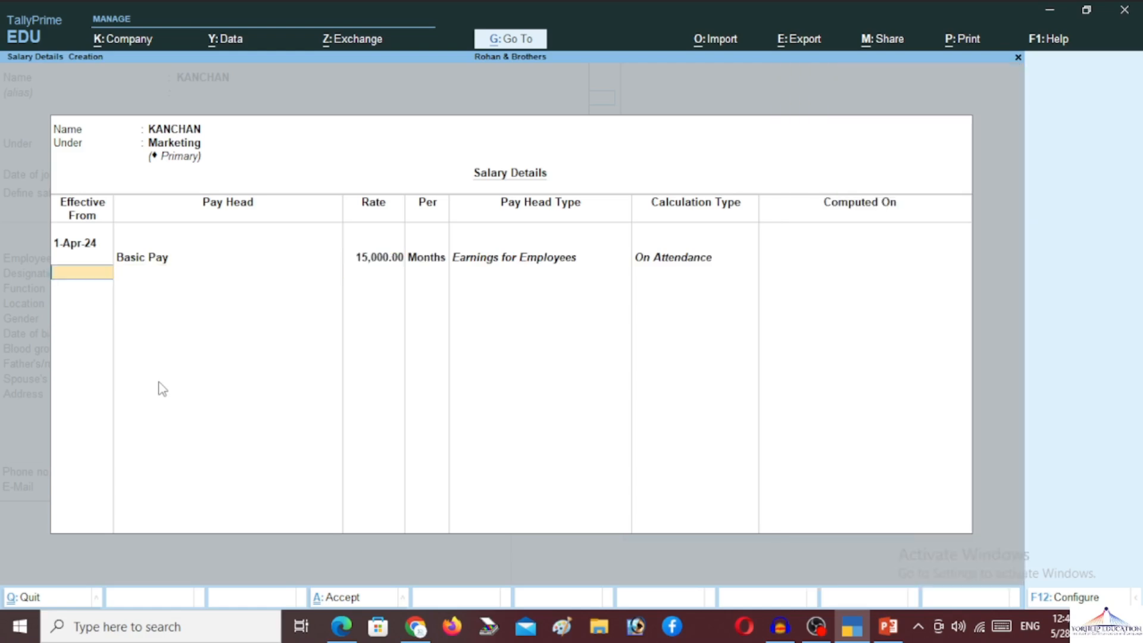
{"action": "key", "text": "BackSpace"}
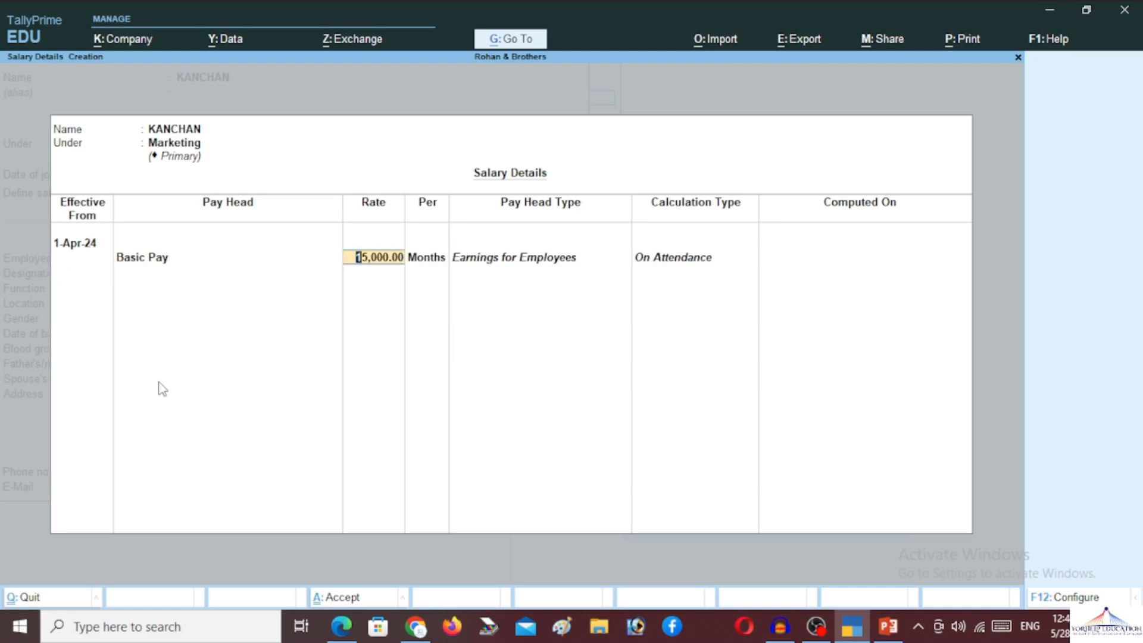
{"action": "key", "text": "Return"}
- Add DA, HRA, and Bonus at a rate of 500
{"action": "key", "text": "Down"}
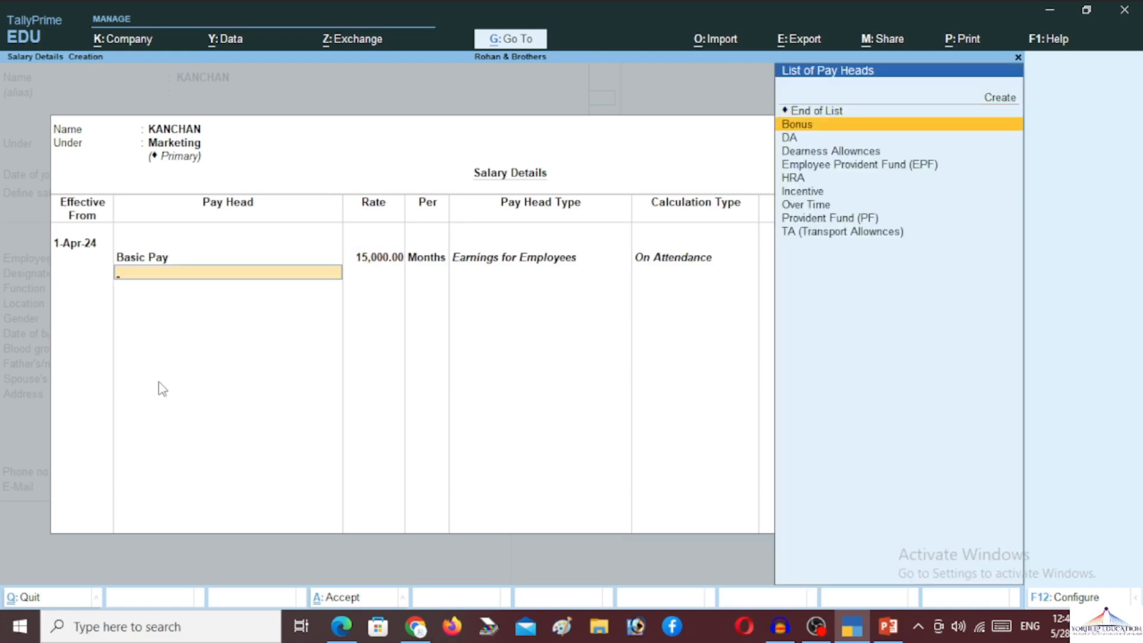
{"action": "key", "text": "Down"}
{"action": "key", "text": "Return"}
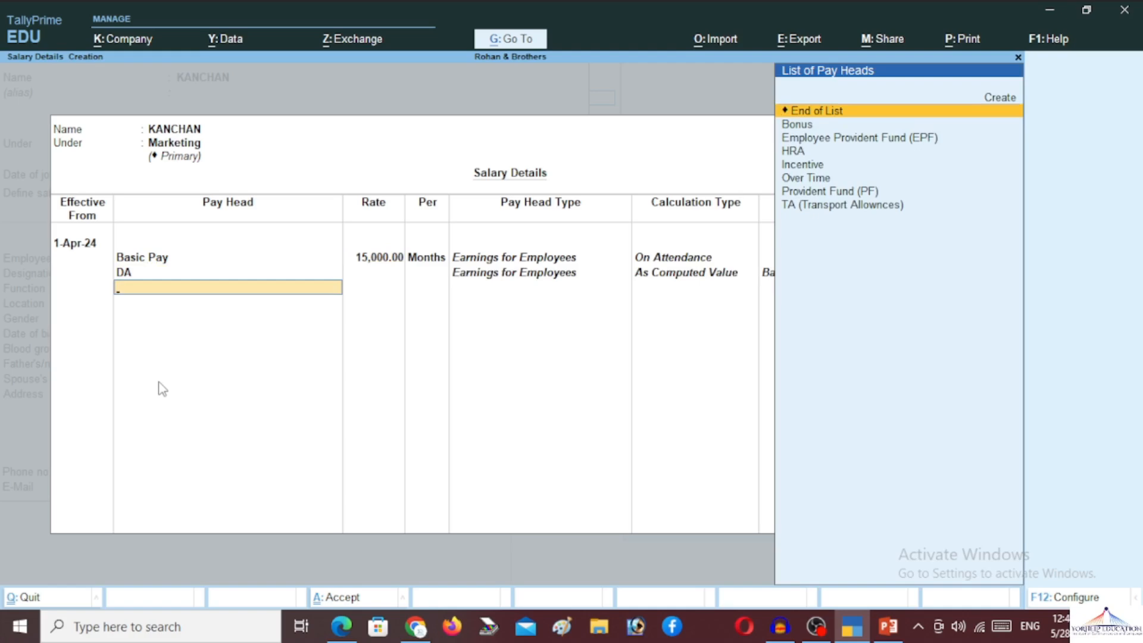
{"action": "key", "text": "Down"}
{"action": "key", "text": "Down"}
{"action": "key", "text": "Down"}
{"action": "key", "text": "Return"}
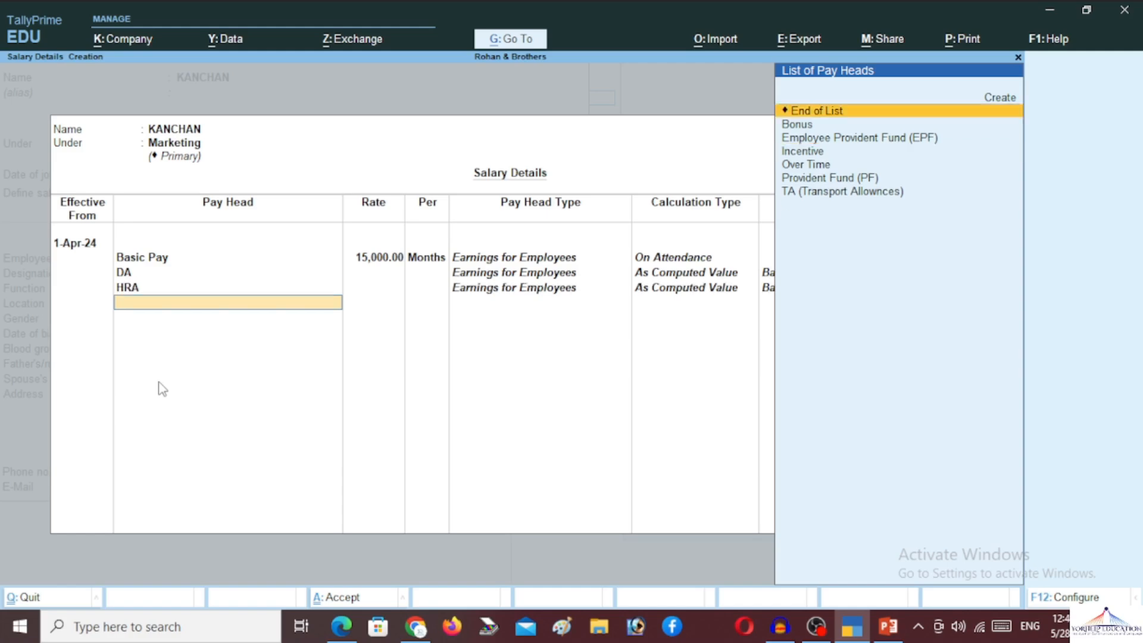
{"action": "key", "text": "Down"}
{"action": "key", "text": "Down"}
{"action": "key", "text": "Down"}
{"action": "key", "text": "Up"}
{"action": "key", "text": "Up"}
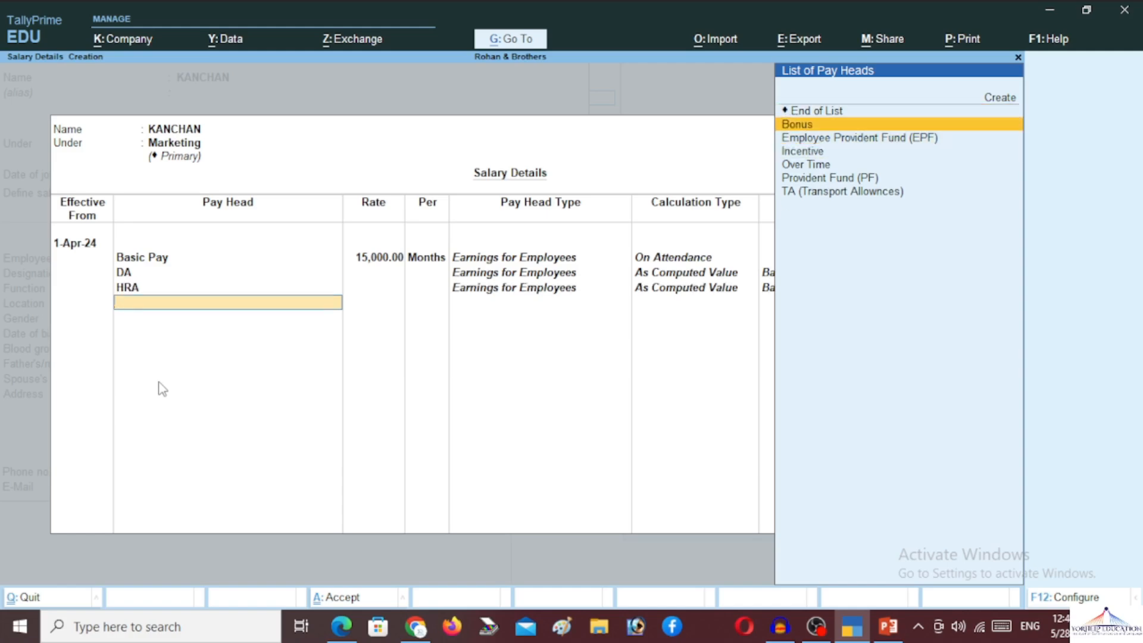
{"action": "key", "text": "Return"}
{"action": "type", "text": "500"}
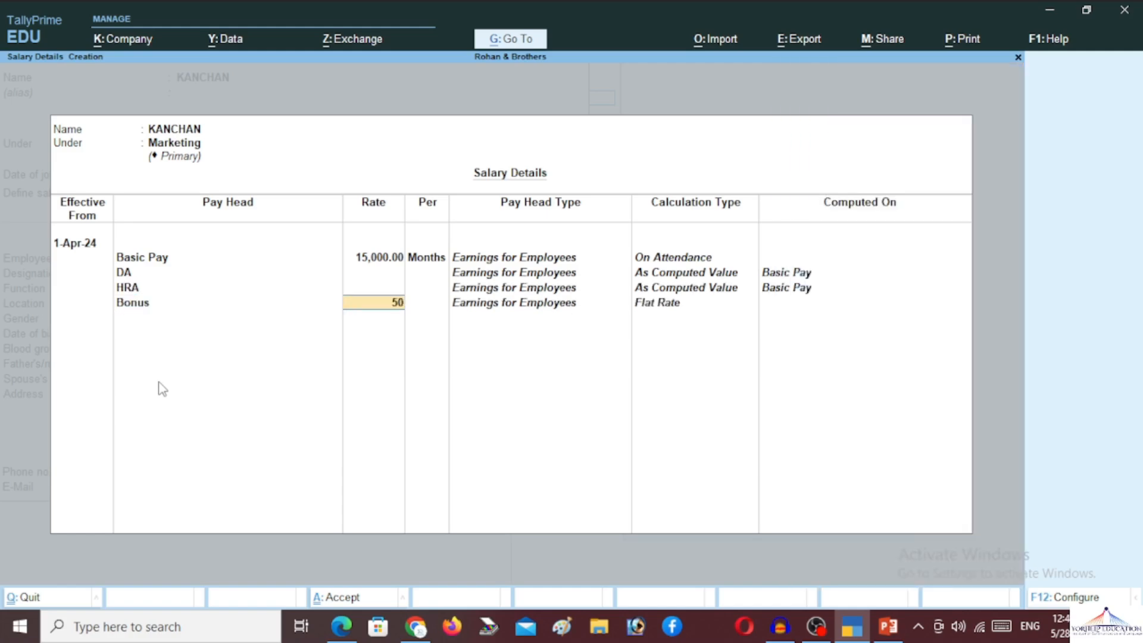
{"action": "key", "text": "Return"}
- Add Over Time at 50, TA and EPF, then end the pay heads list
{"action": "key", "text": "Down"}
{"action": "key", "text": "Down"}
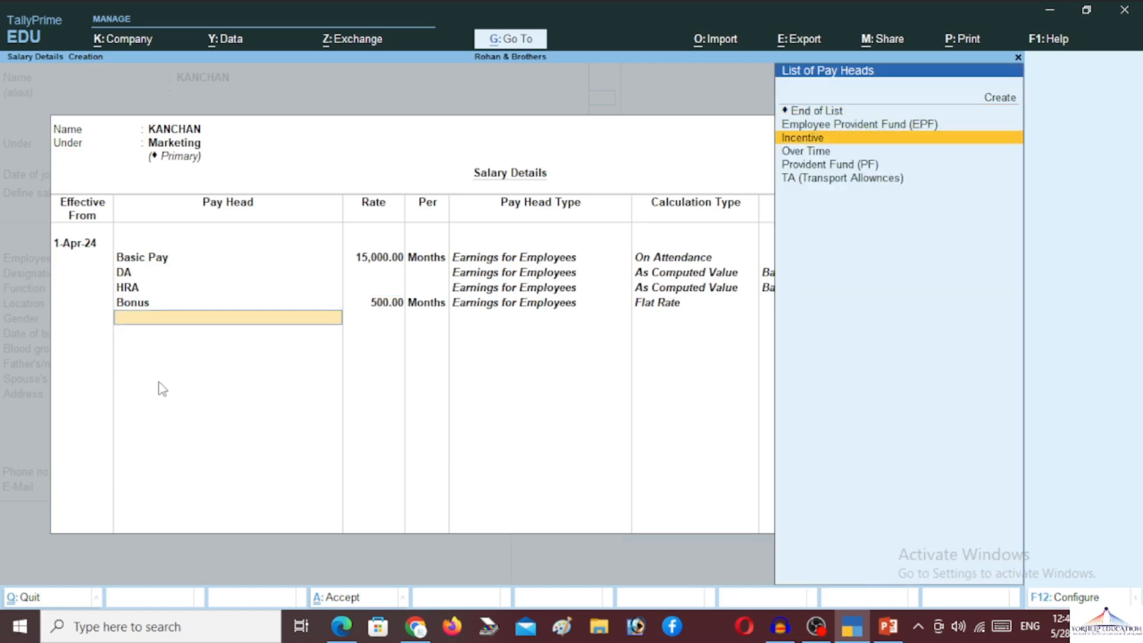
{"action": "key", "text": "Down"}
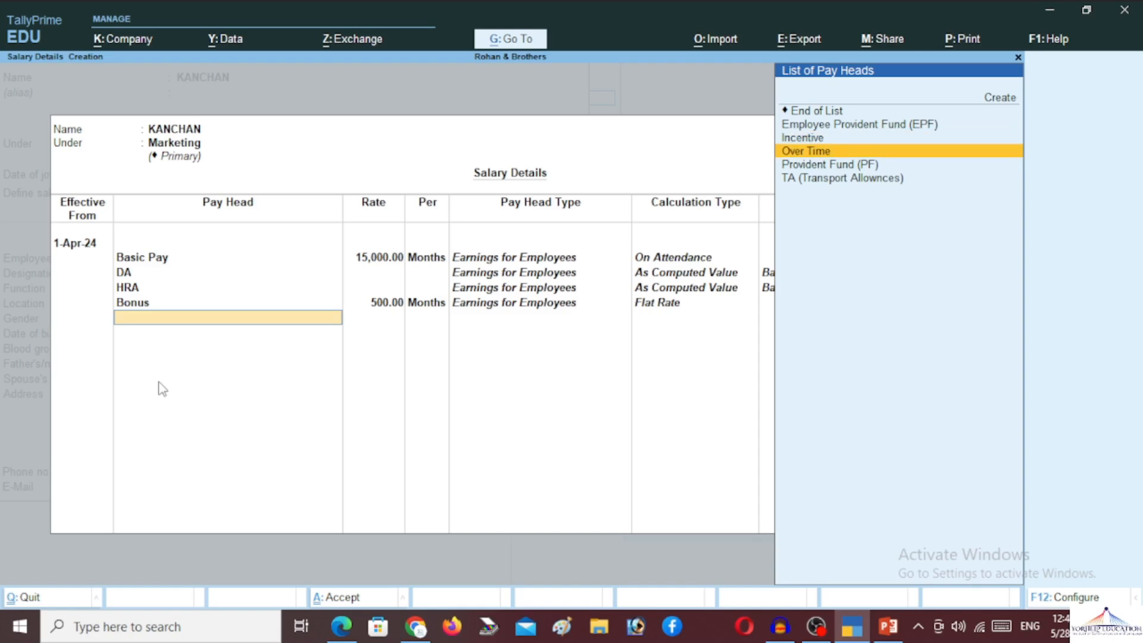
{"action": "key", "text": "Down"}
{"action": "key", "text": "Up"}
{"action": "key", "text": "Return"}
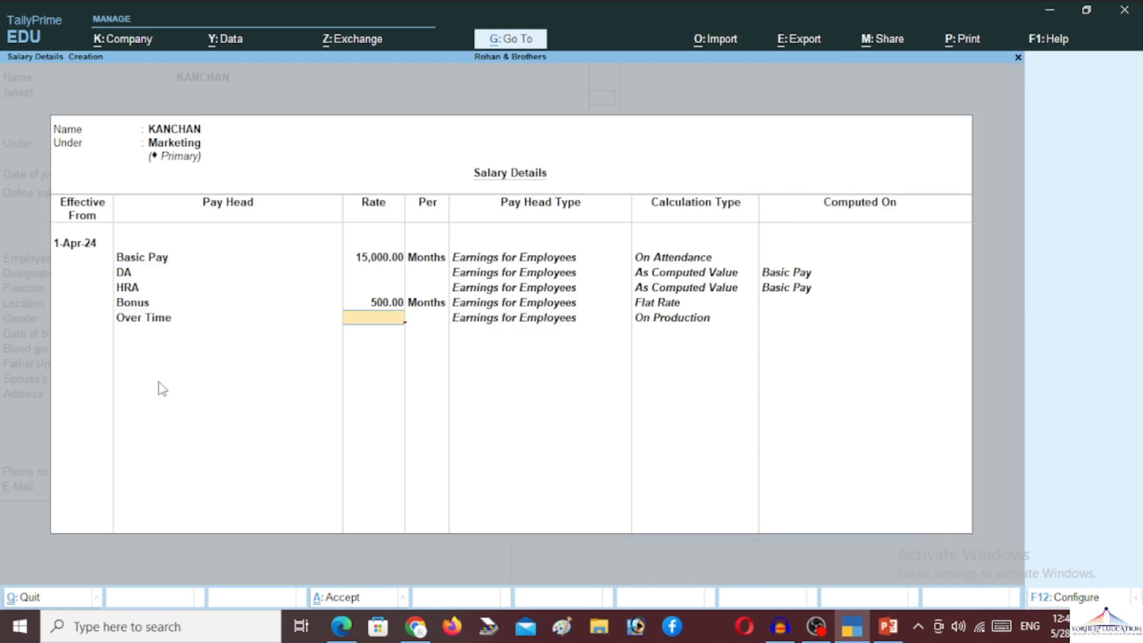
{"action": "type", "text": "50"}
{"action": "key", "text": "Return"}
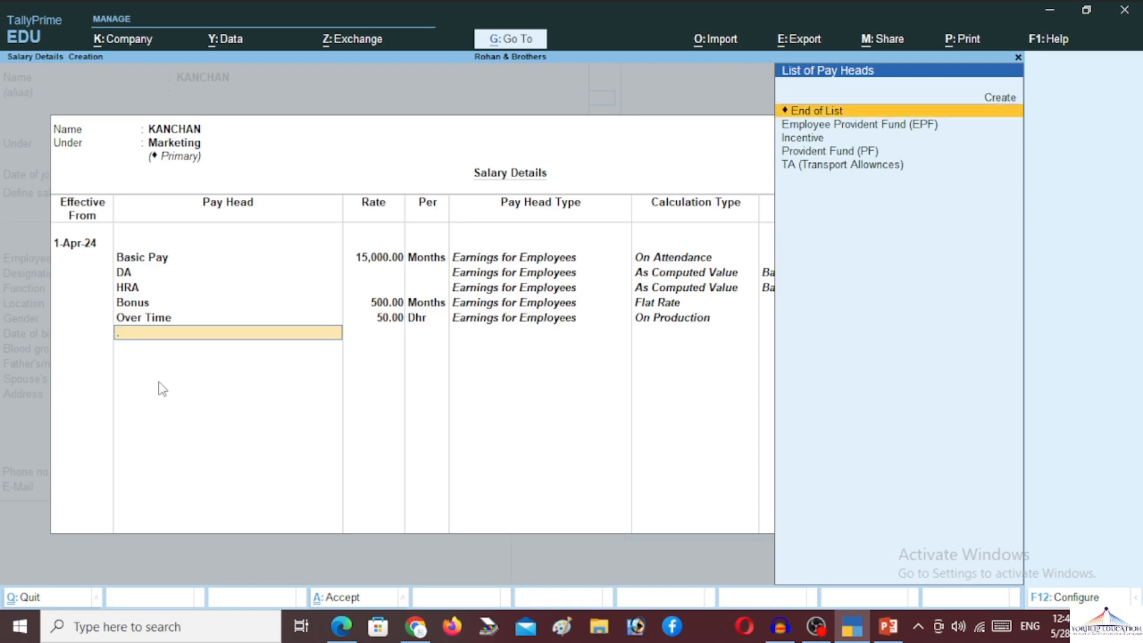
{"action": "key", "text": "Down"}
{"action": "key", "text": "Down"}
{"action": "key", "text": "Down"}
{"action": "key", "text": "Down"}
{"action": "key", "text": "Return"}
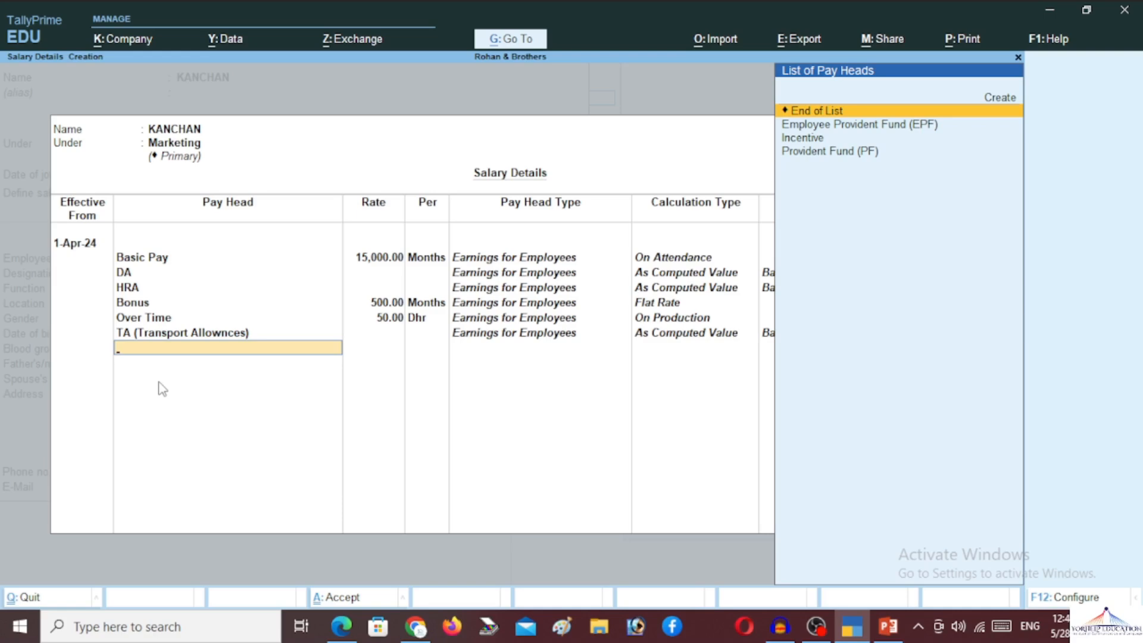
{"action": "key", "text": "Down"}
{"action": "key", "text": "Down"}
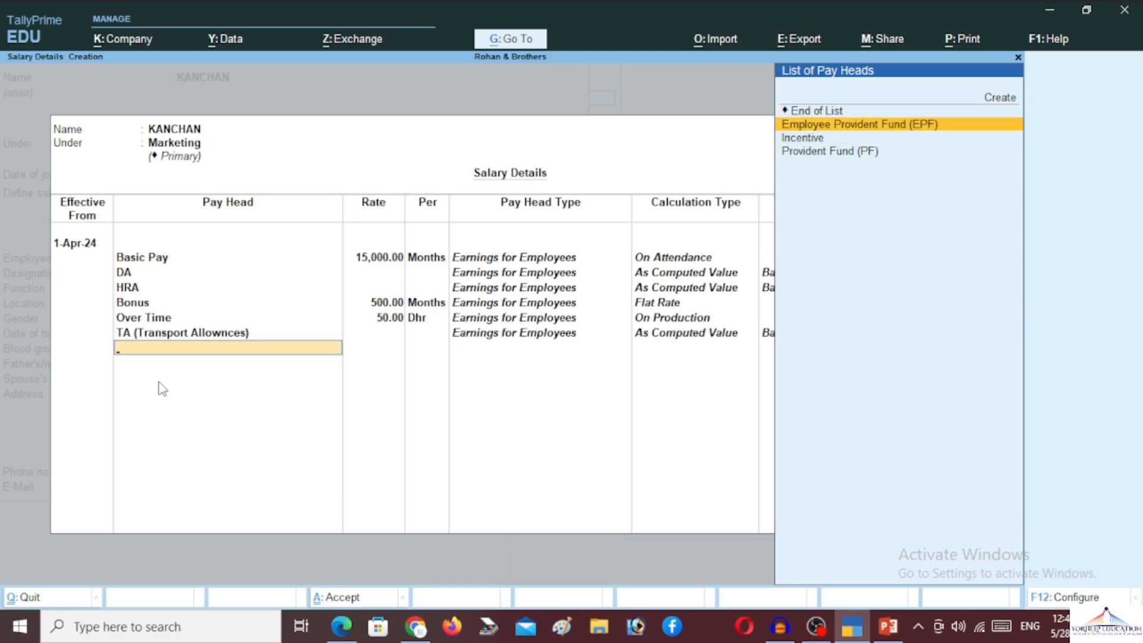
{"action": "key", "text": "Return"}
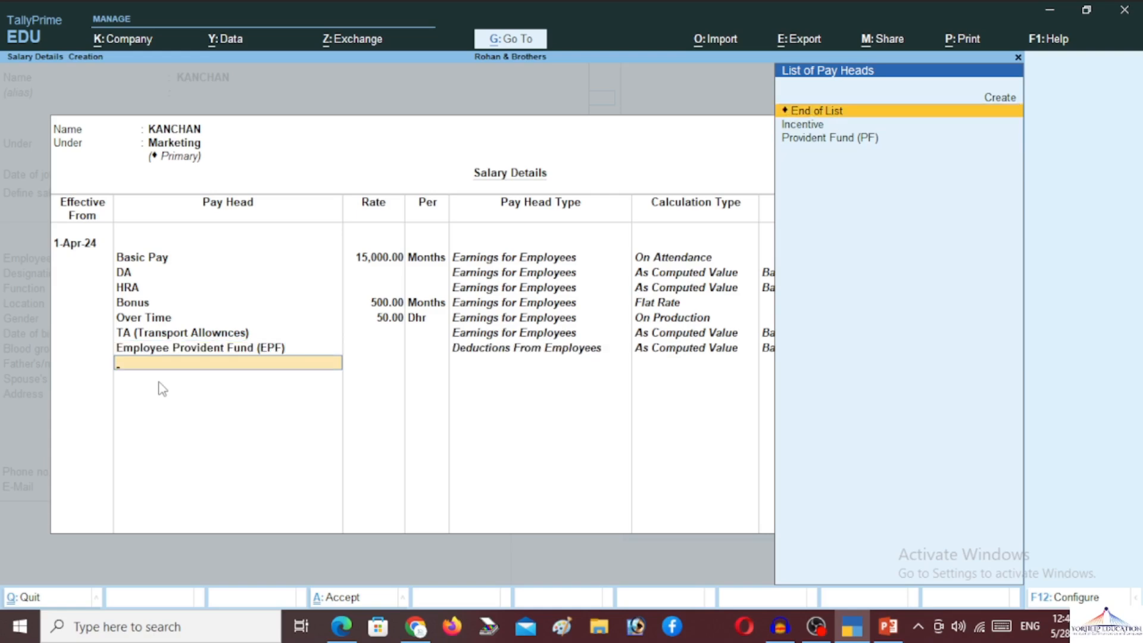
{"action": "key", "text": "Return"}
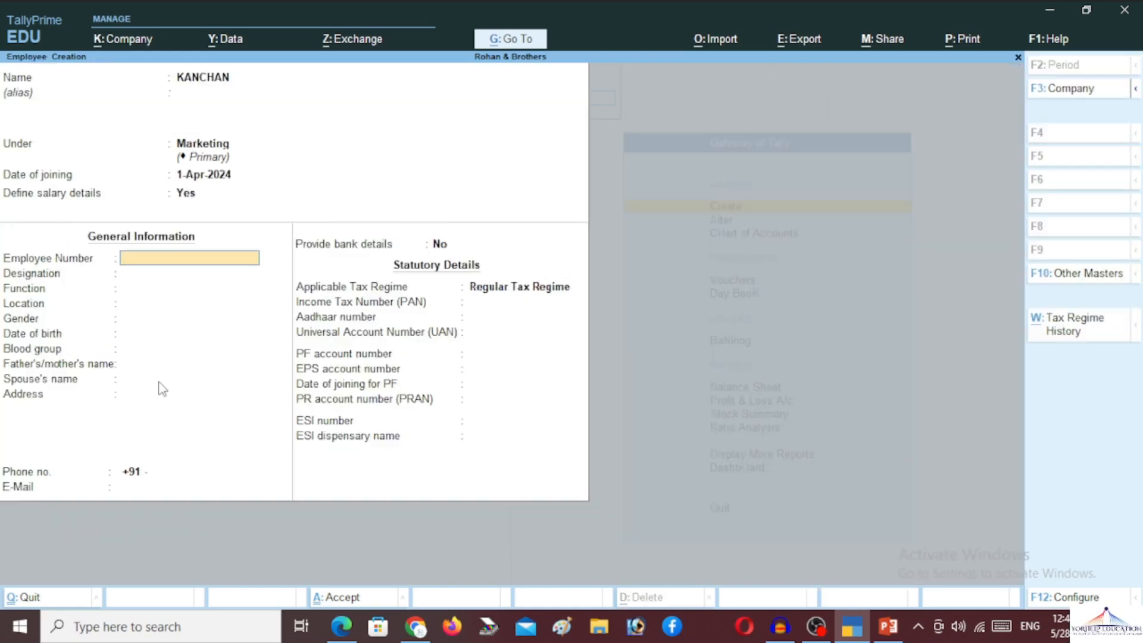
- Enter the employee number, correcting a typo
{"action": "type", "text": "RBES0001"}
{"action": "key", "text": "Return"}
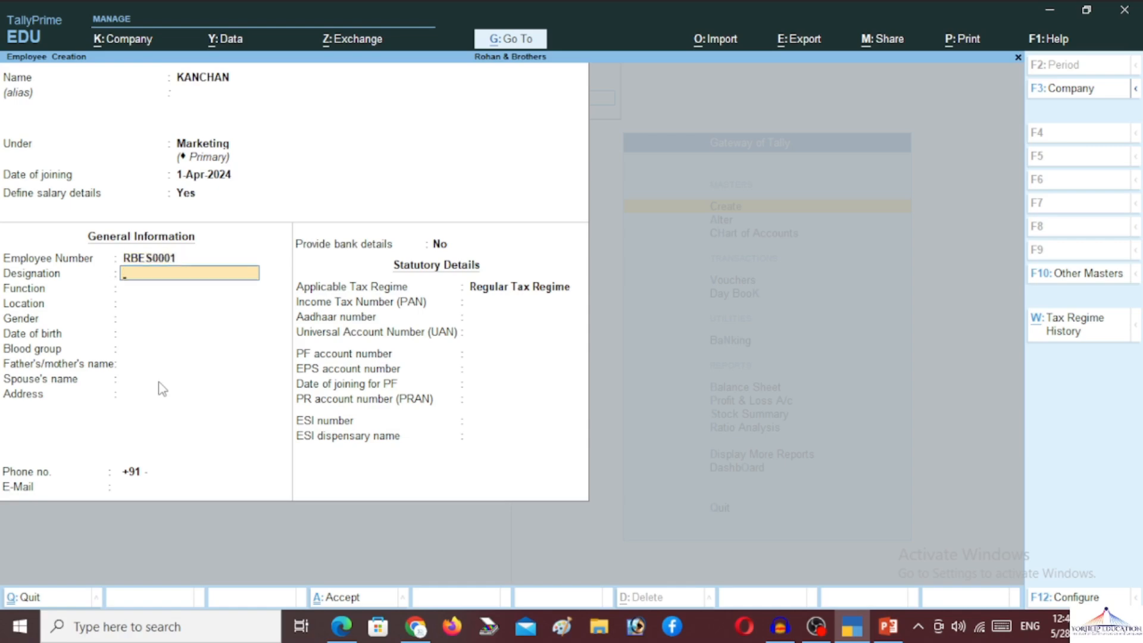
- Set designation Marketing Executive, skip Function, set location Kanpur, and highlight Female gender
{"action": "type", "text": "SENIOR SALES EX"}
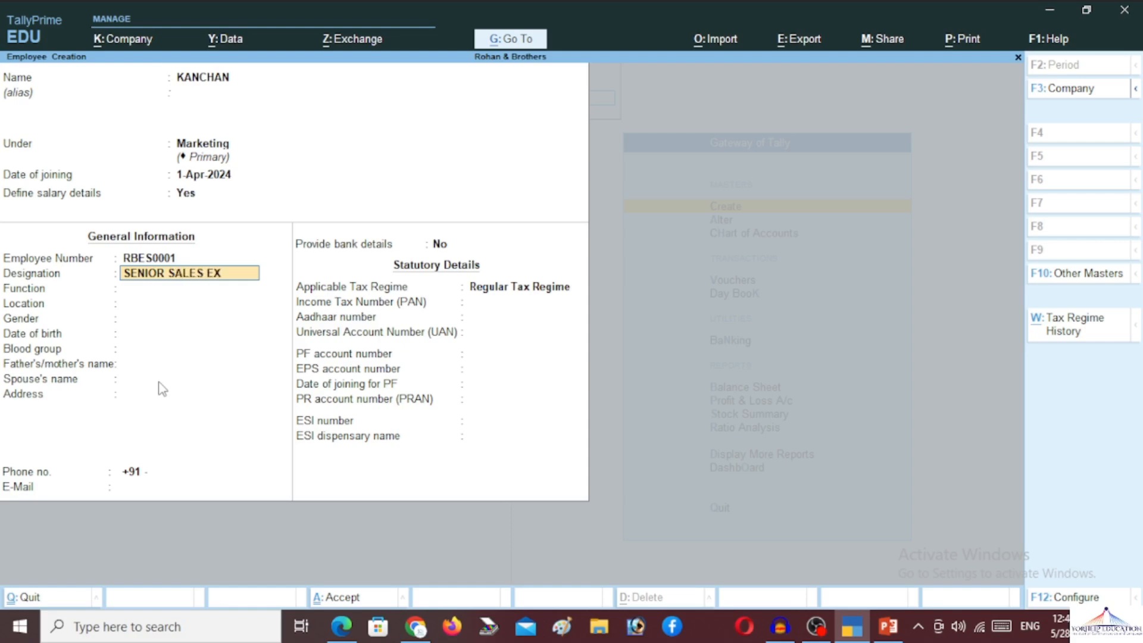
{"action": "type", "text": "ECUT"}
{"action": "key", "text": "BackSpace"}
{"action": "key", "text": "BackSpace"}
{"action": "key", "text": "BackSpace"}
{"action": "key", "text": "BackSpace"}
{"action": "key", "text": "BackSpace"}
{"action": "key", "text": "BackSpace"}
{"action": "key", "text": "BackSpace"}
{"action": "key", "text": "BackSpace"}
{"action": "key", "text": "BackSpace"}
{"action": "key", "text": "BackSpace"}
{"action": "key", "text": "BackSpace"}
{"action": "key", "text": "BackSpace"}
{"action": "key", "text": "BackSpace"}
{"action": "key", "text": "BackSpace"}
{"action": "key", "text": "BackSpace"}
{"action": "key", "text": "BackSpace"}
{"action": "key", "text": "BackSpace"}
{"action": "key", "text": "BackSpace"}
{"action": "key", "text": "BackSpace"}
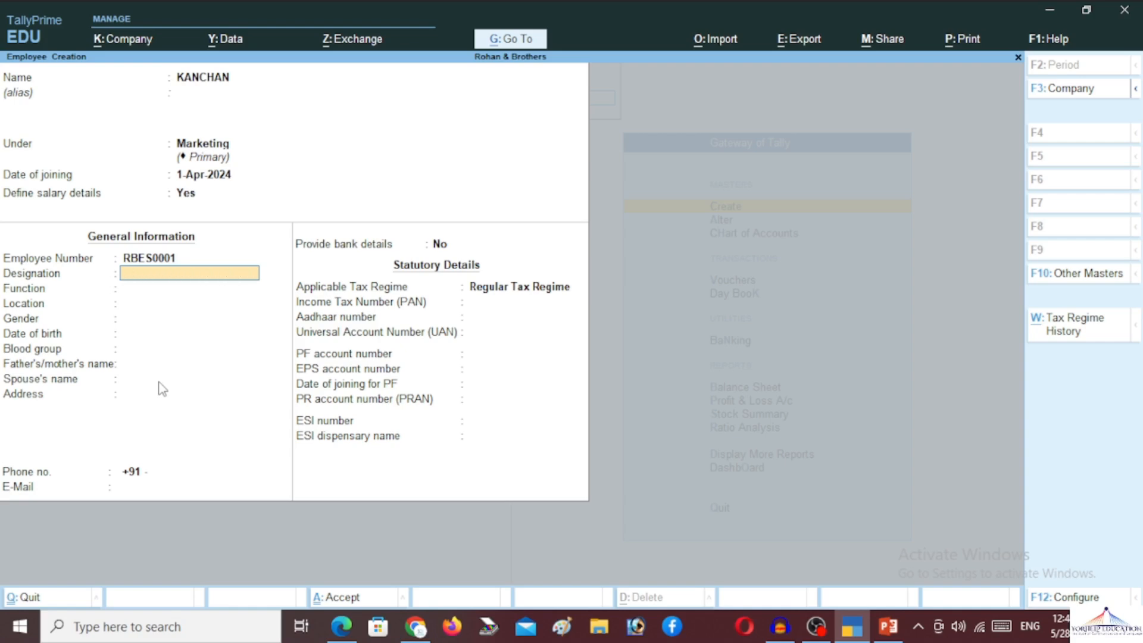
{"action": "type", "text": "Marketing Executive"}
{"action": "key", "text": "Return"}
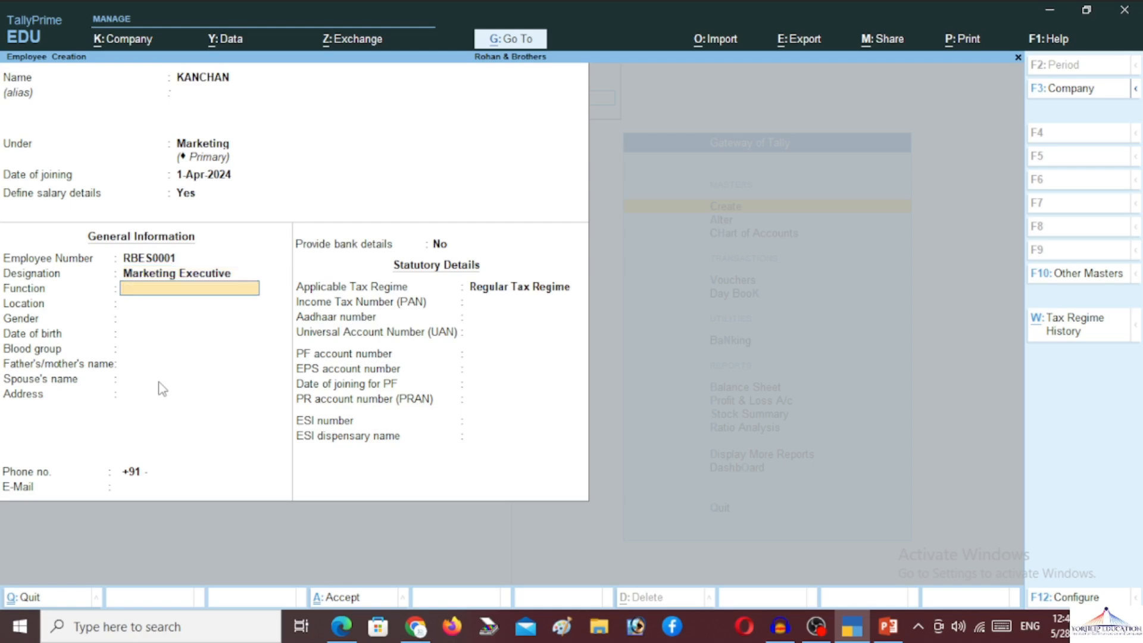
{"action": "key", "text": "Return"}
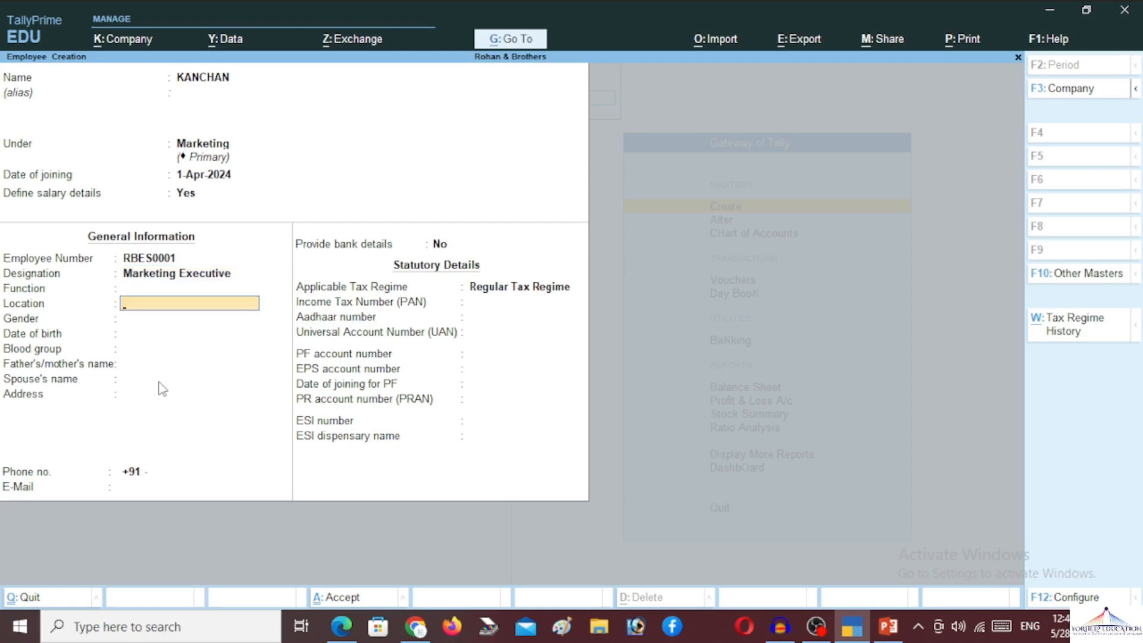
{"action": "type", "text": "Kanpur"}
{"action": "key", "text": "Return"}
{"action": "key", "text": "Down"}
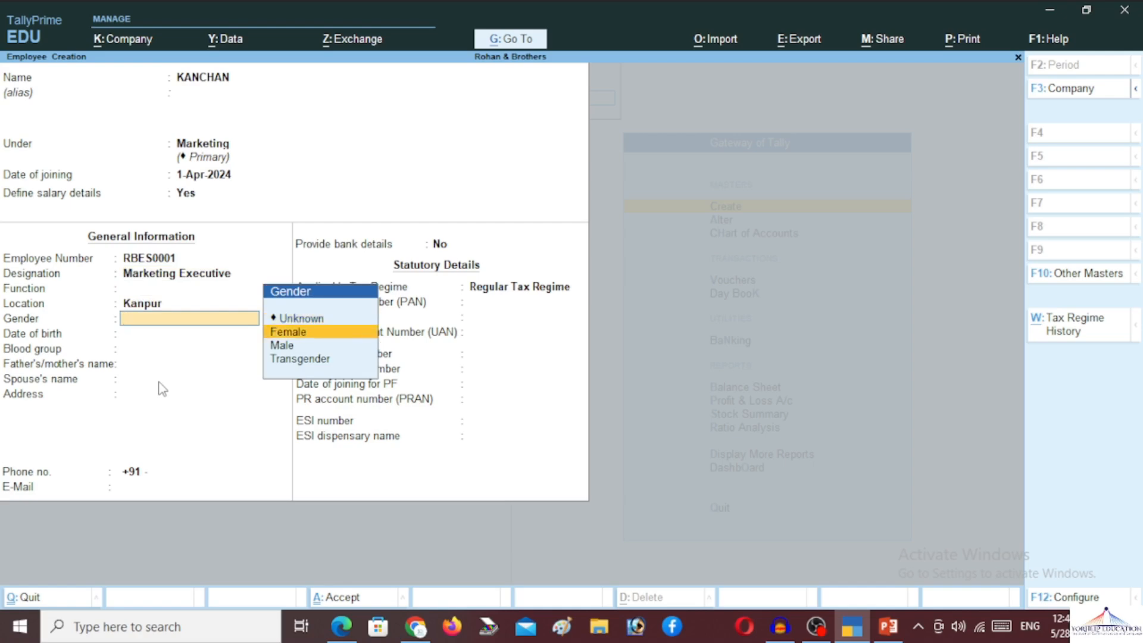
- Set gender Female, birth date 1-Apr-2001 and blood group B Negative
{"action": "key", "text": "Return"}
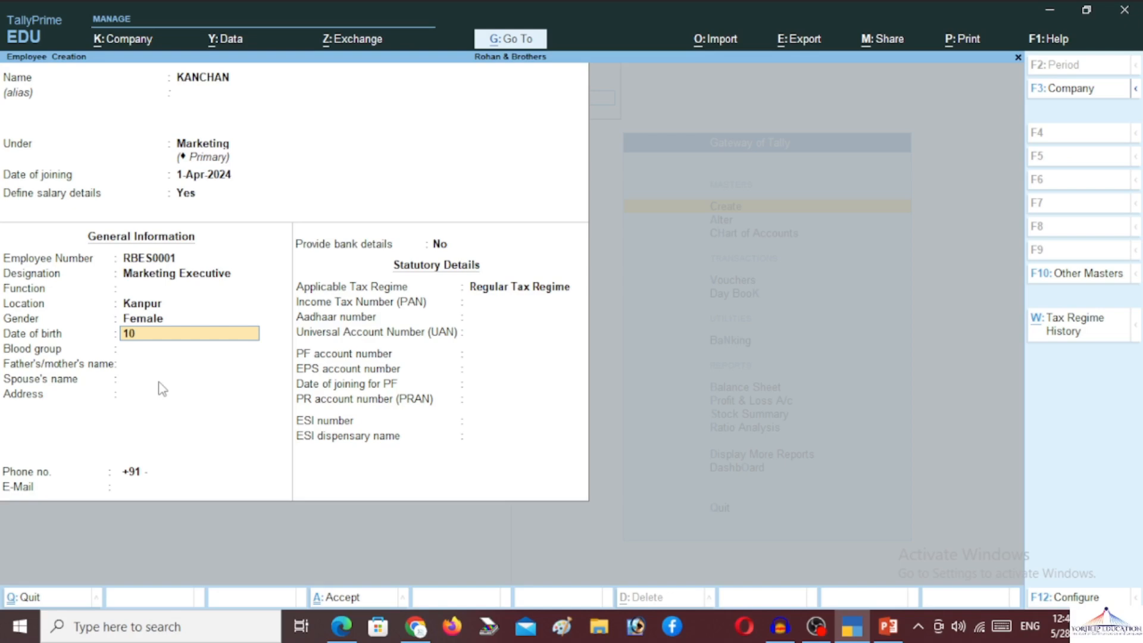
{"action": "key", "text": "Return"}
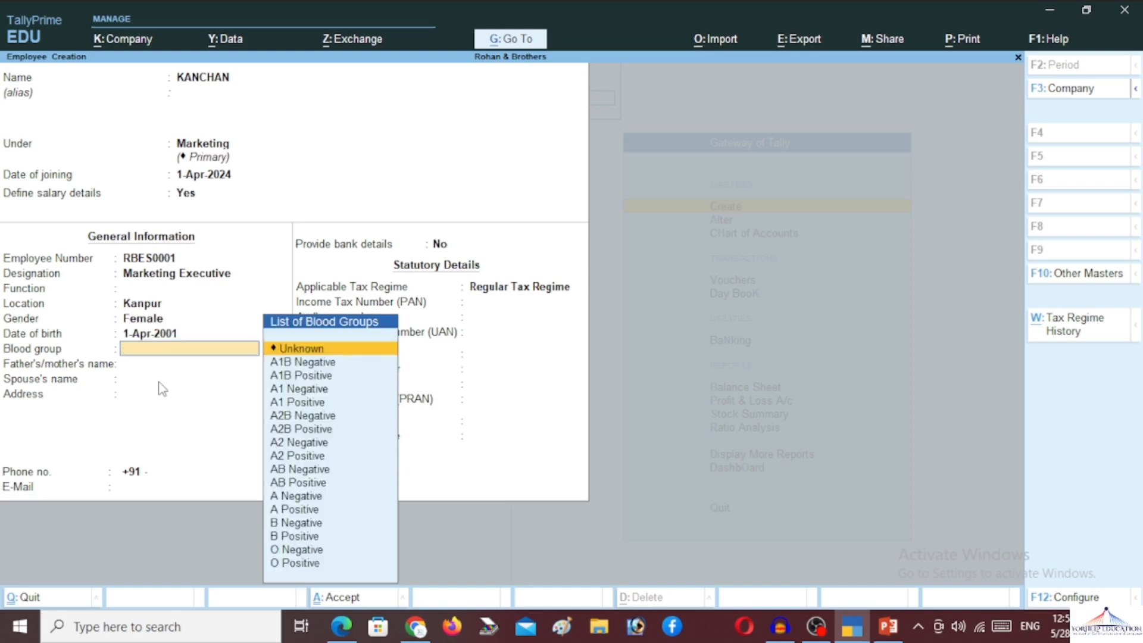
{"action": "key", "text": "BackSpace"}
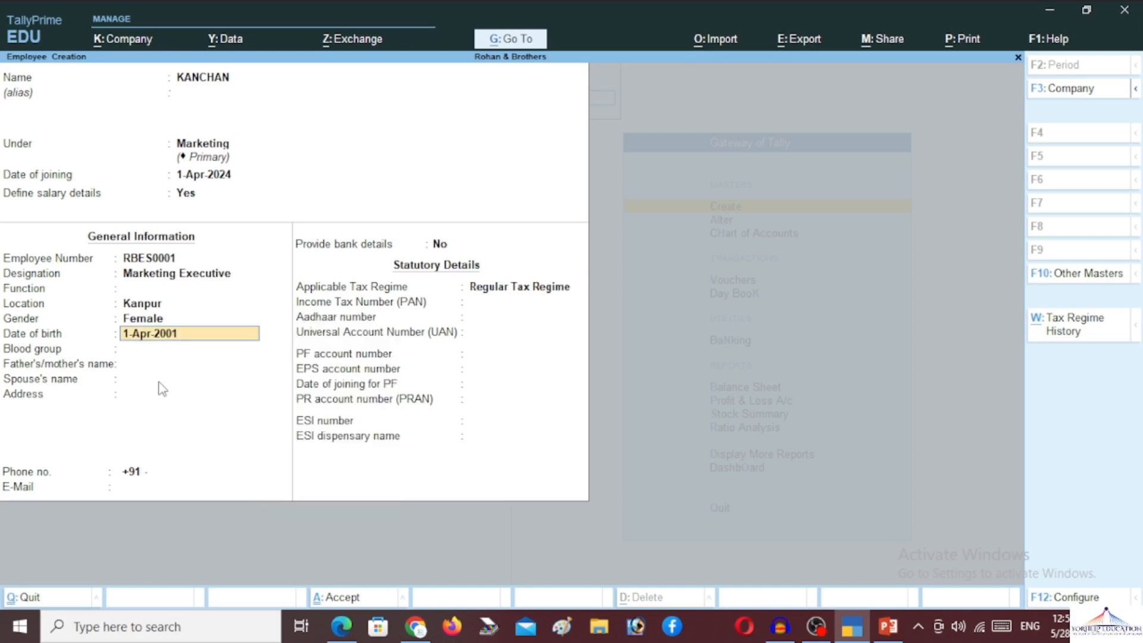
{"action": "key", "text": "Return"}
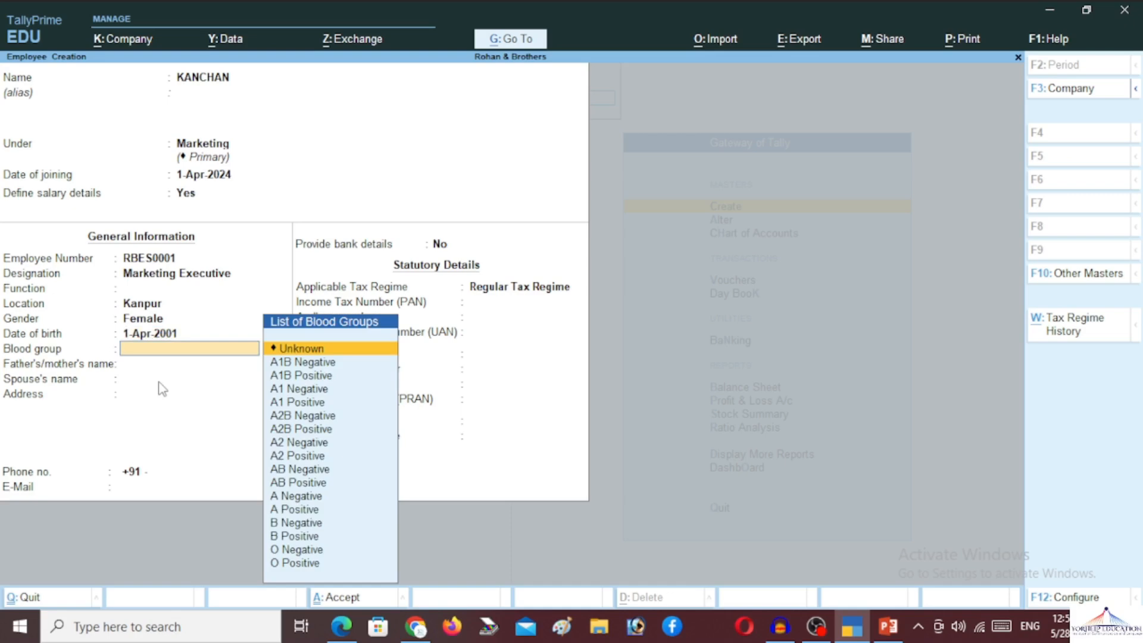
{"action": "key", "text": "Down"}
{"action": "key", "text": "Down"}
{"action": "key", "text": "Down"}
{"action": "key", "text": "Down"}
{"action": "key", "text": "Down"}
{"action": "key", "text": "Down"}
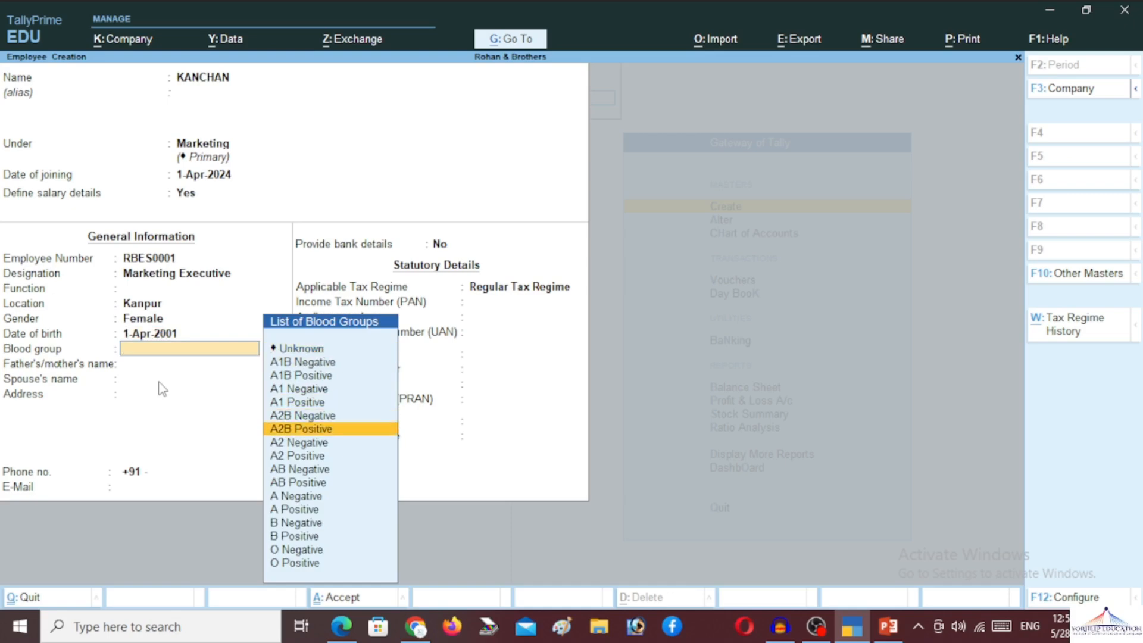
{"action": "key", "text": "Down"}
{"action": "key", "text": "Down"}
{"action": "key", "text": "Down"}
{"action": "key", "text": "Down"}
{"action": "key", "text": "Down"}
{"action": "key", "text": "Down"}
{"action": "key", "text": "Down"}
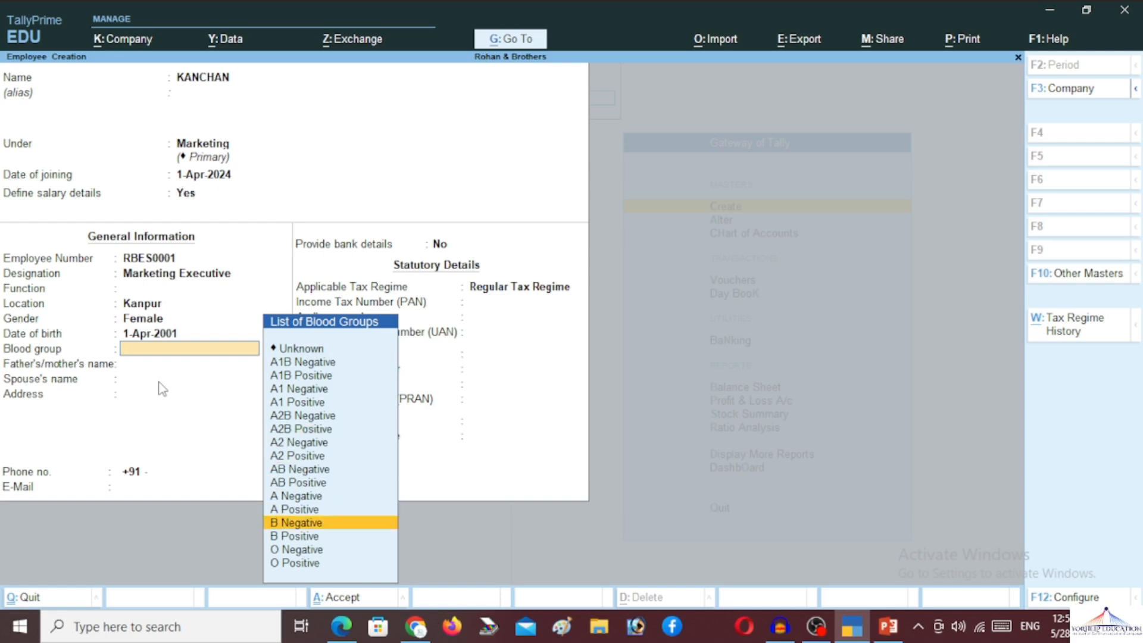
{"action": "key", "text": "Return"}
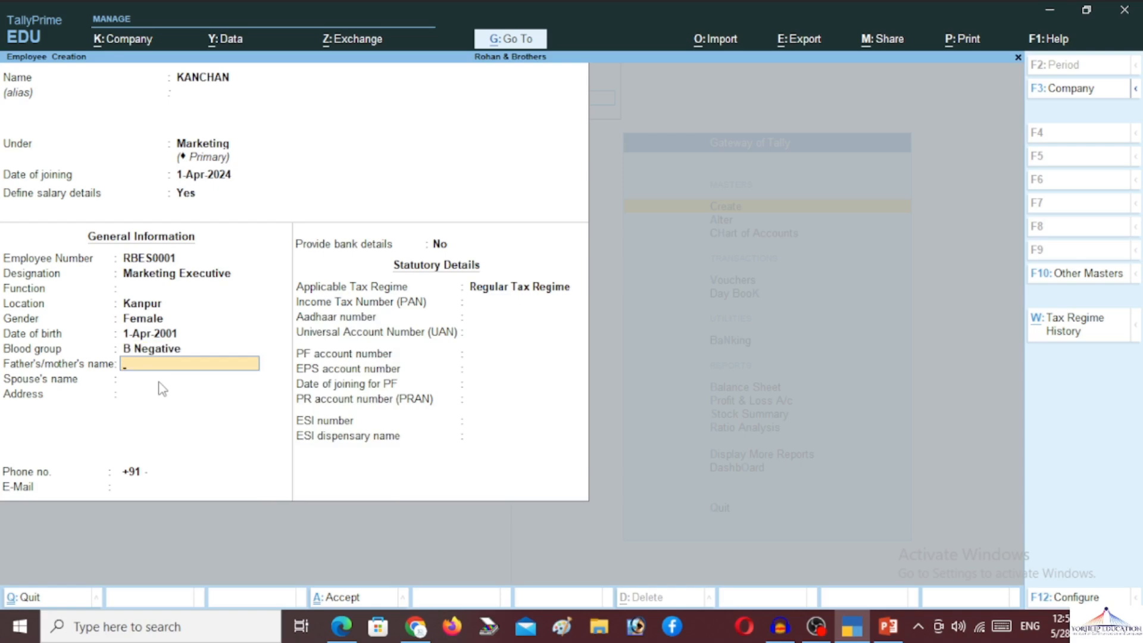
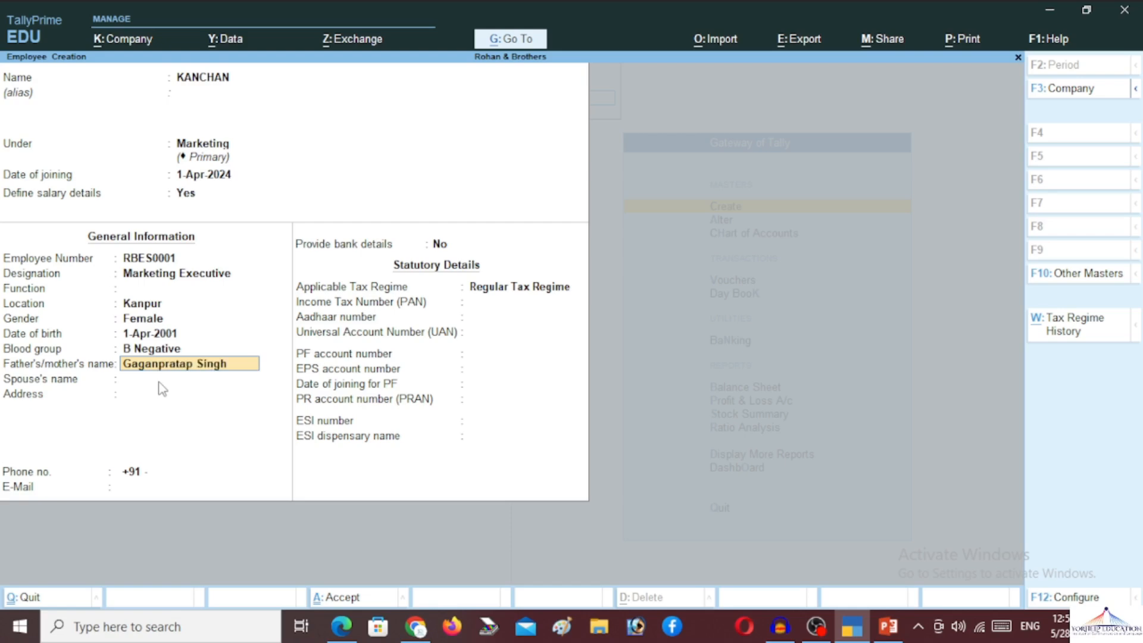
- Enter the father's name, a Kanpur address and phone number, leaving spouse blank
{"action": "key", "text": "Return"}
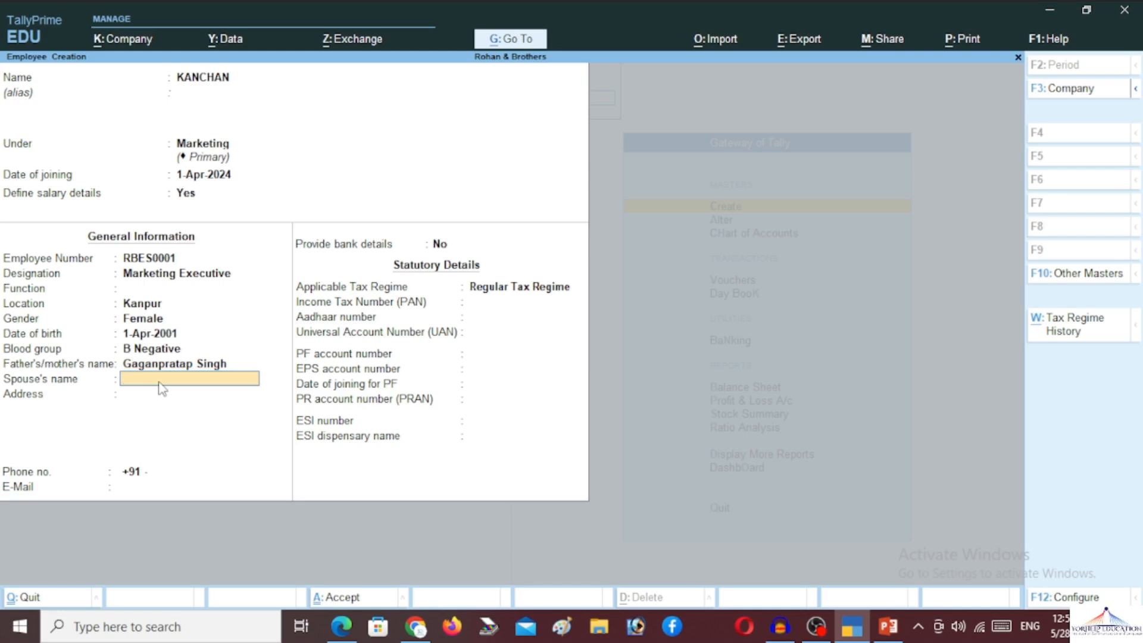
{"action": "key", "text": "Return"}
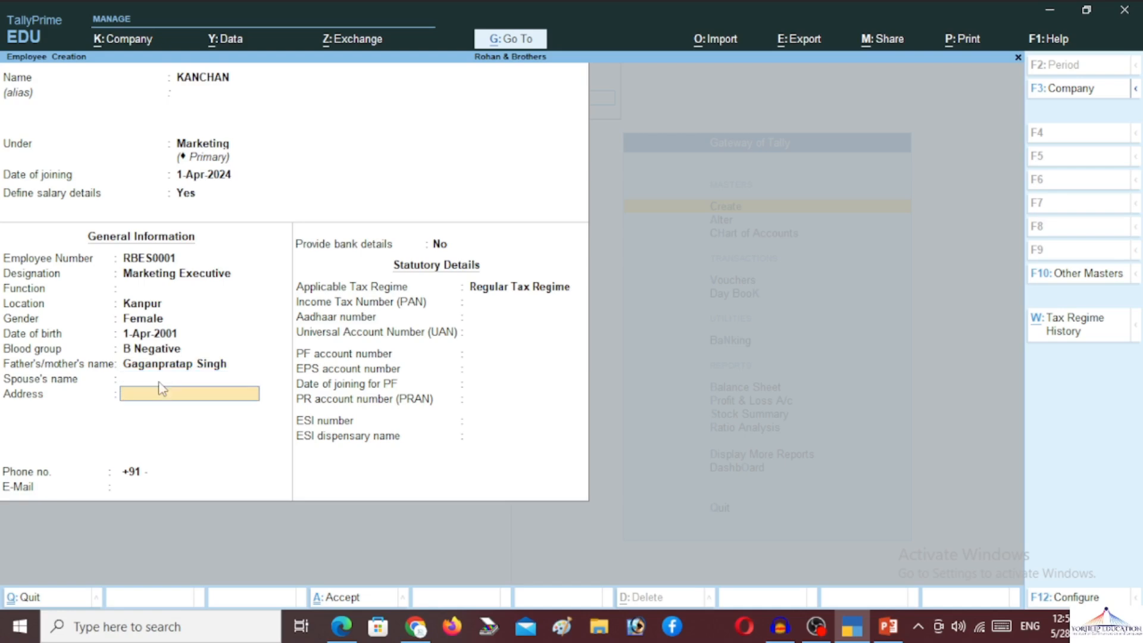
{"action": "type", "text": "Kanpu"}
{"action": "key", "text": "Return"}
{"action": "key", "text": "Return"}
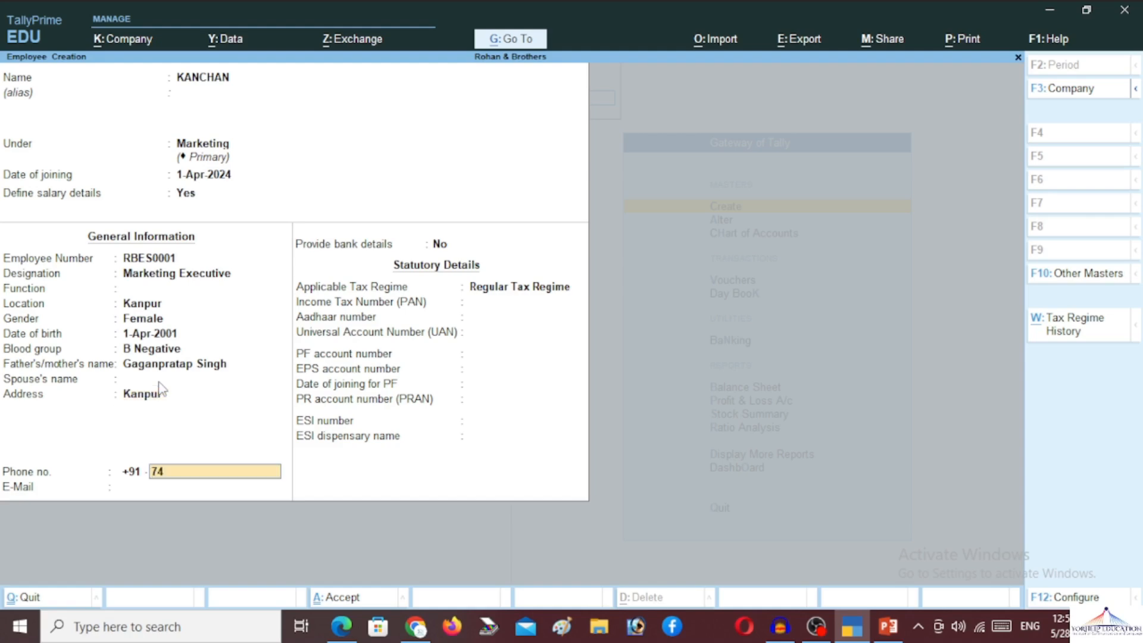
{"action": "key", "text": "Return"}
{"action": "key", "text": "Return"}
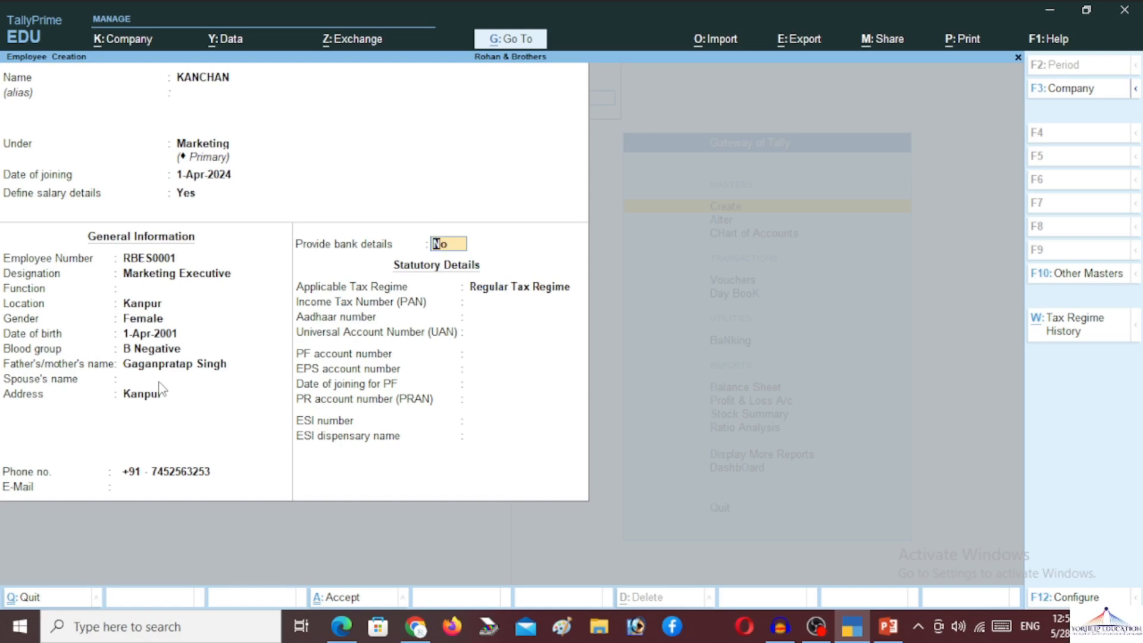
{"action": "key", "text": "Return"}
{"action": "key", "text": "Return"}
{"action": "key", "text": "Return"}
{"action": "key", "text": "Return"}
{"action": "key", "text": "Return"}
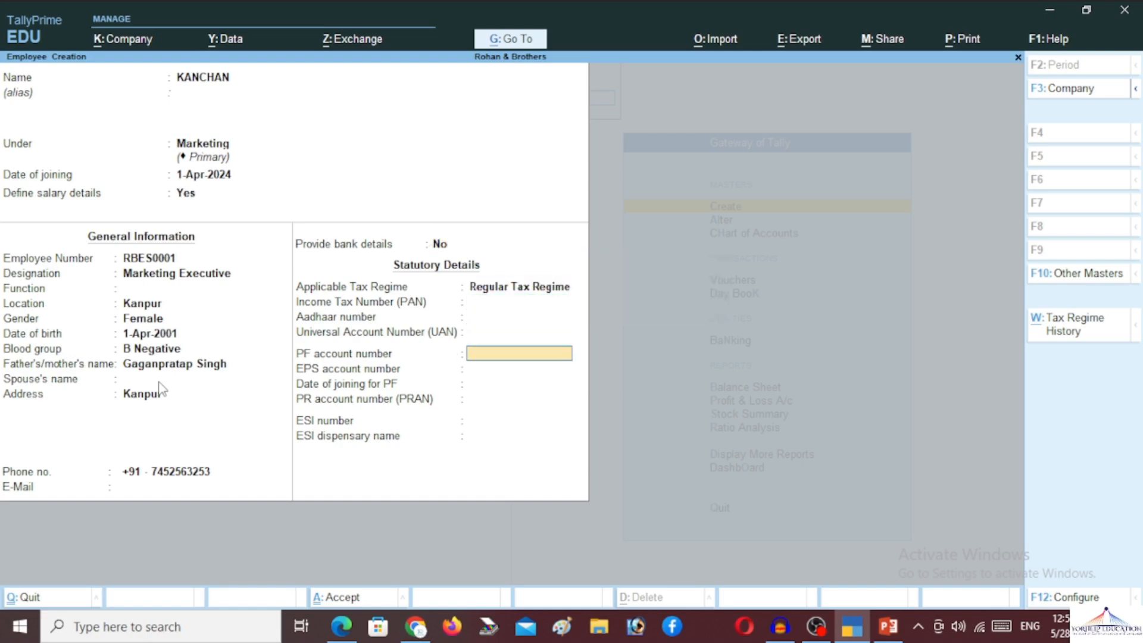
- Save the second employee with Ctrl+A, discard the blank form, and close the masters list
{"action": "key", "text": "ctrl+a"}
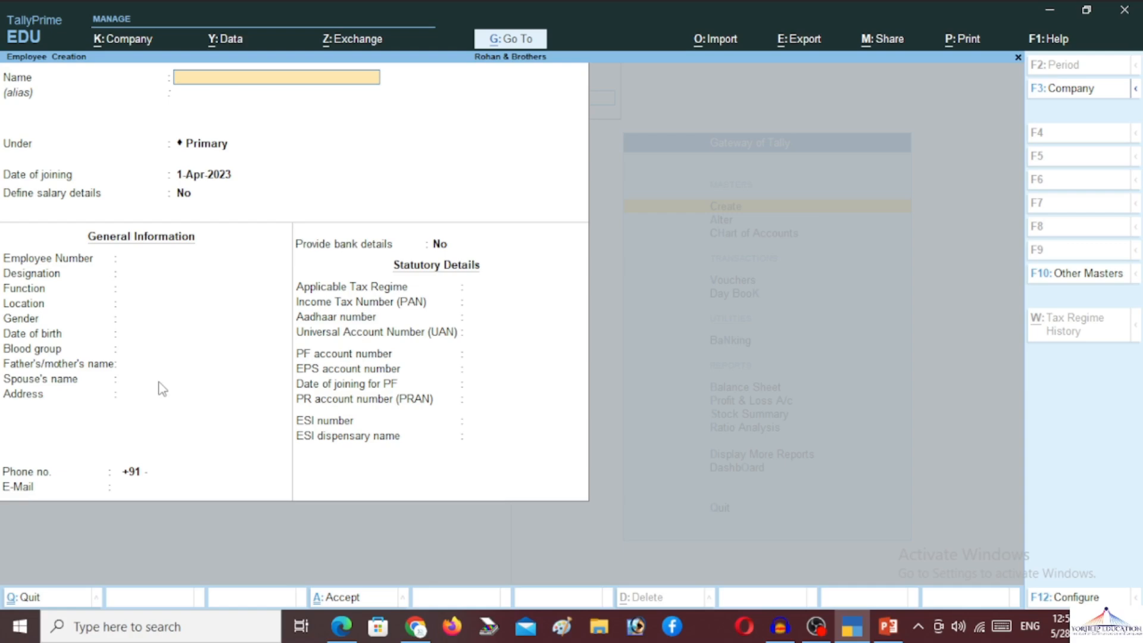
{"action": "key", "text": "Escape"}
{"action": "key", "text": "Return"}
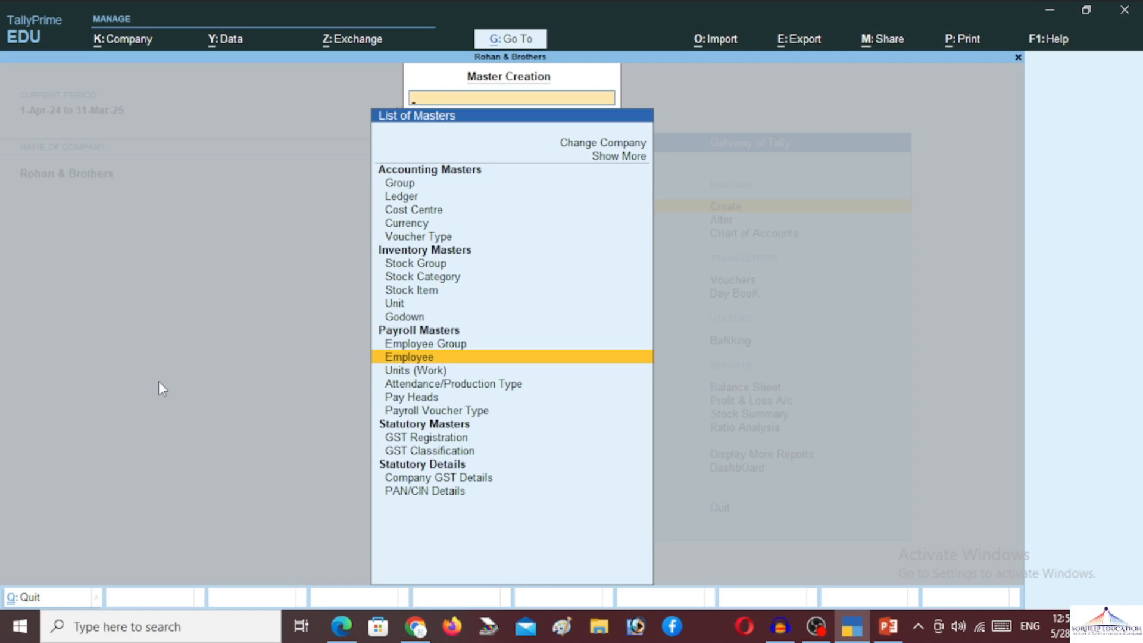
{"action": "key", "text": "Escape"}
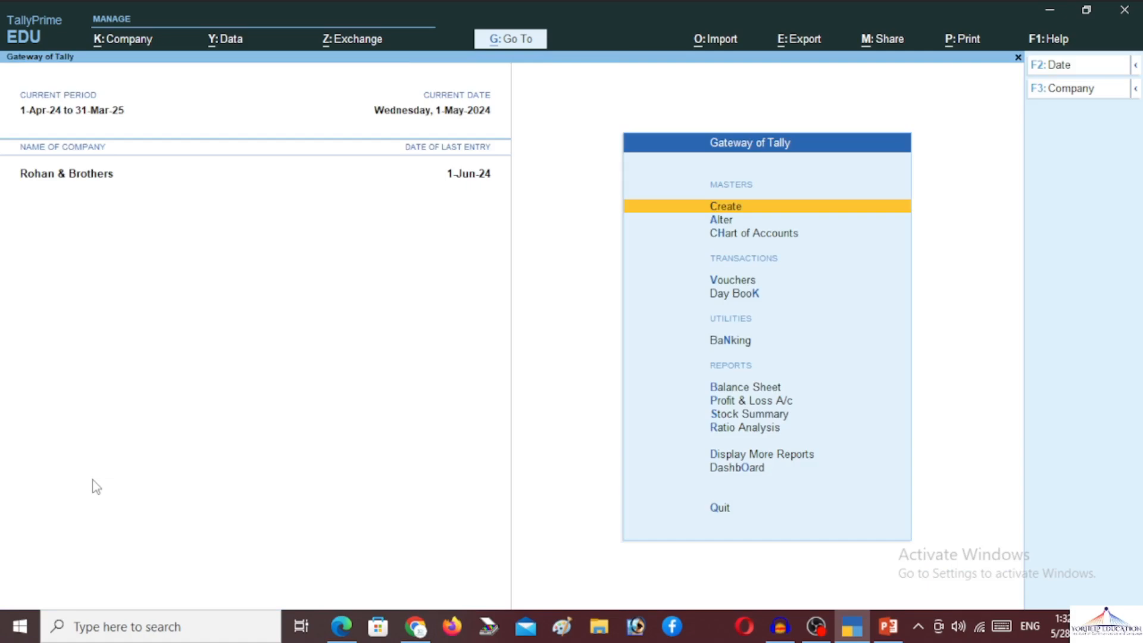
- Open Vouchers from Gateway of Tally and bring up the voucher type list with F10
{"action": "key", "text": "Down"}
{"action": "key", "text": "Down"}
{"action": "key", "text": "Down"}
{"action": "key", "text": "Down"}
{"action": "key", "text": "Down"}
{"action": "key", "text": "Down"}
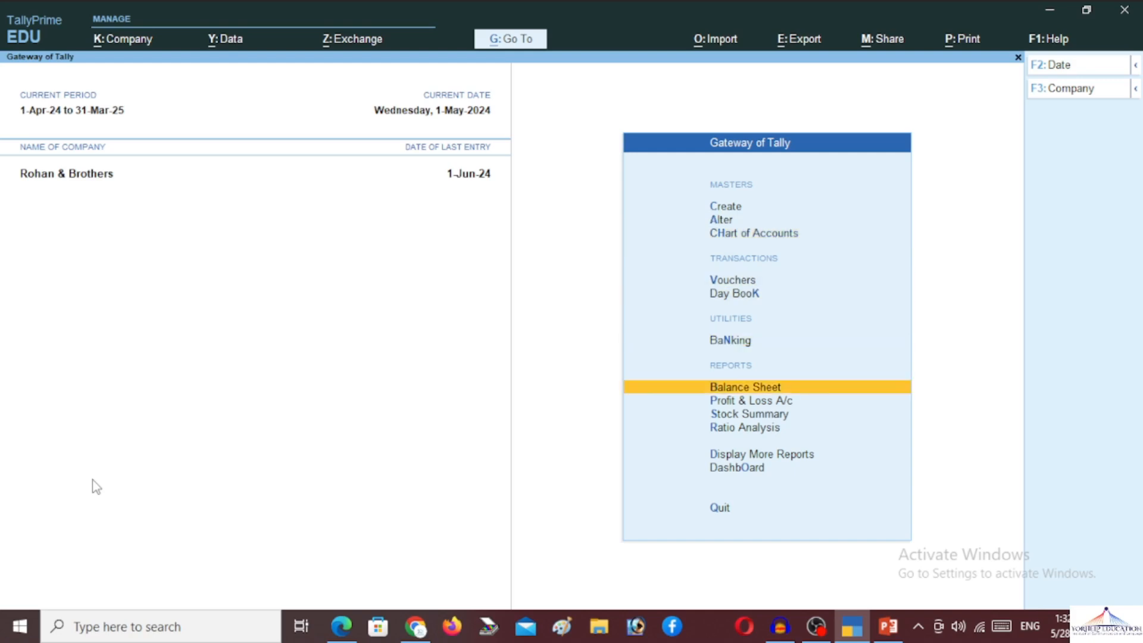
{"action": "key", "text": "Up"}
{"action": "key", "text": "Up"}
{"action": "key", "text": "Up"}
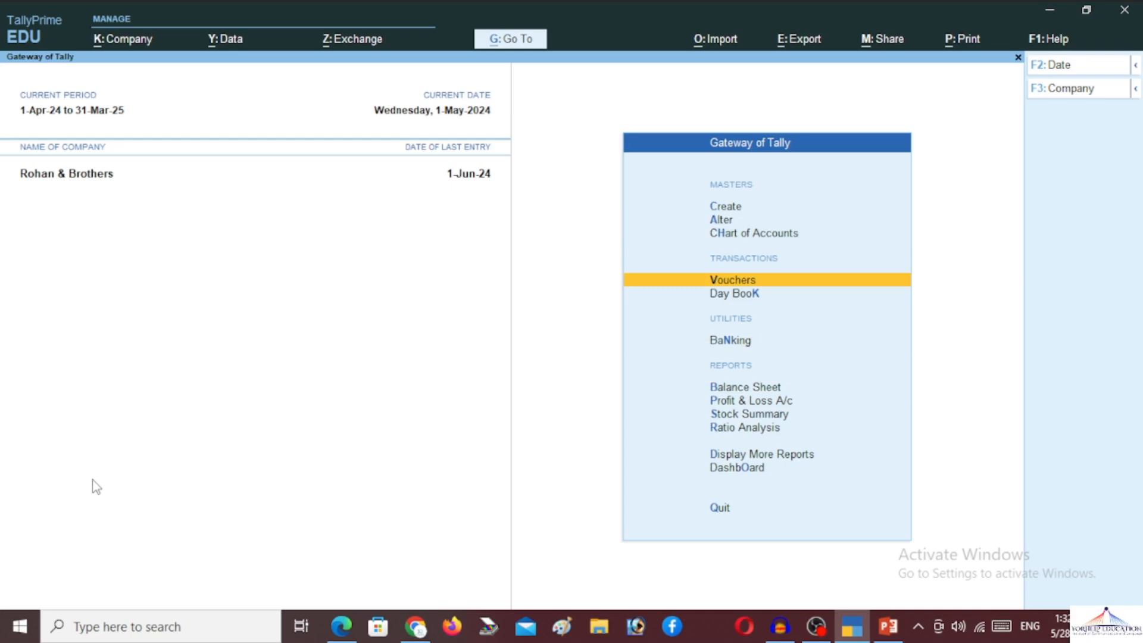
{"action": "key", "text": "Return"}
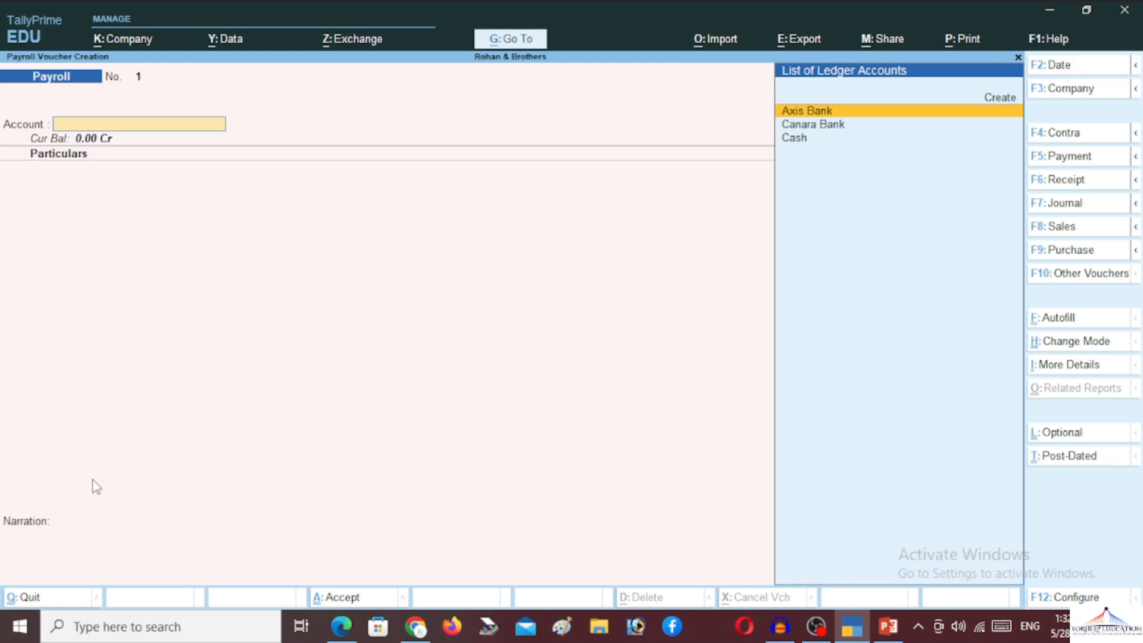
{"action": "key", "text": "F10"}
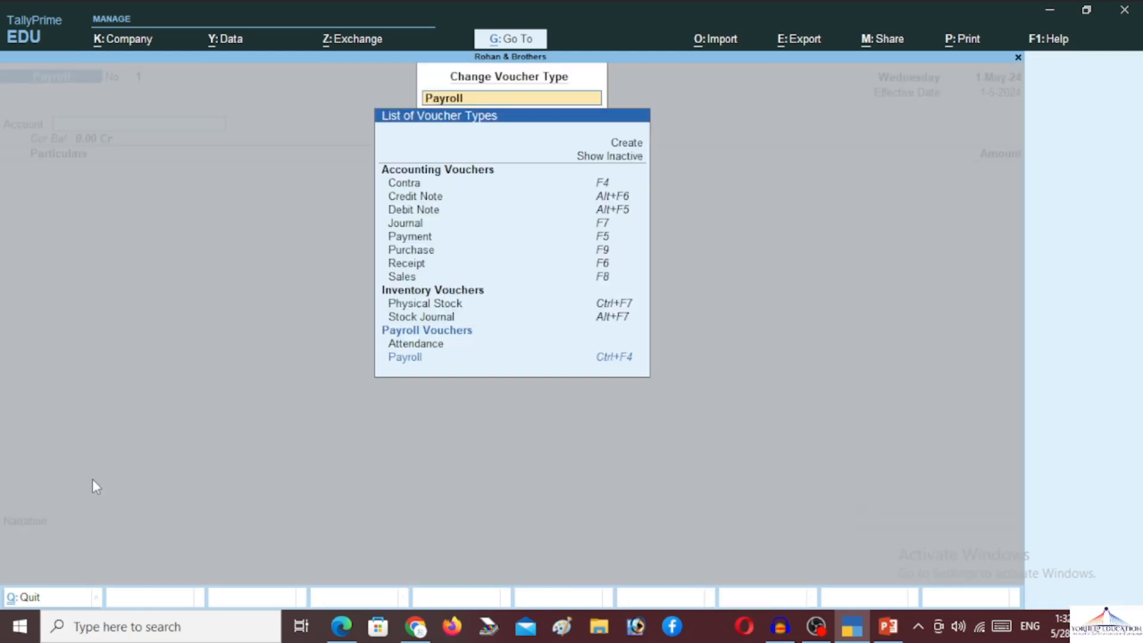
- Switch to the Attendance voucher type and choose Attendance Autofill
{"action": "key", "text": "Down"}
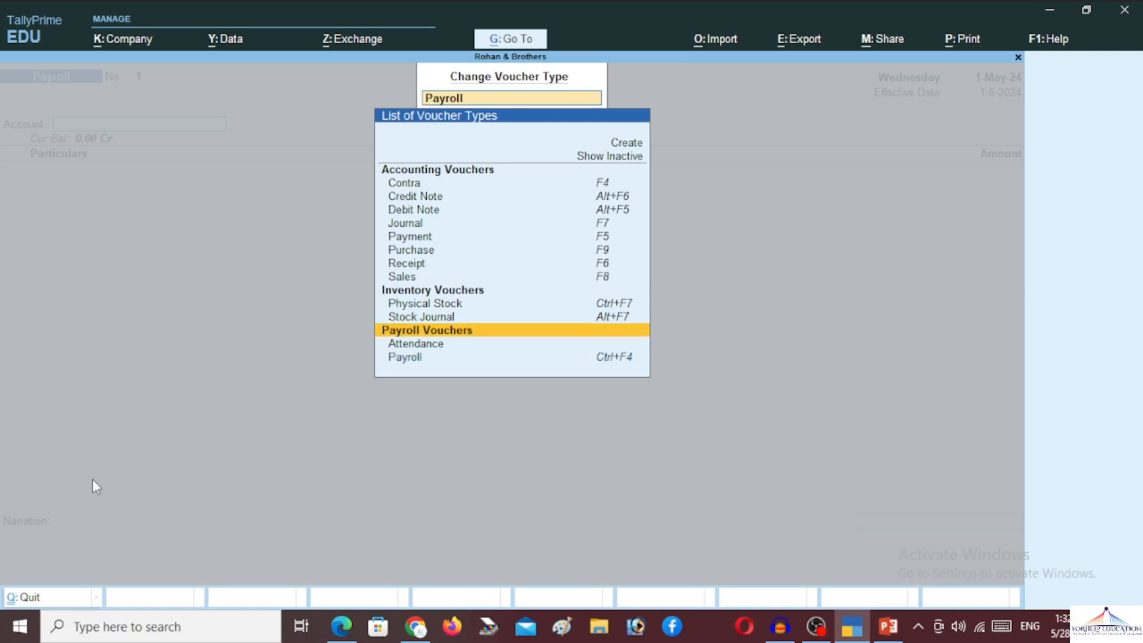
{"action": "key", "text": "Down"}
{"action": "key", "text": "Up"}
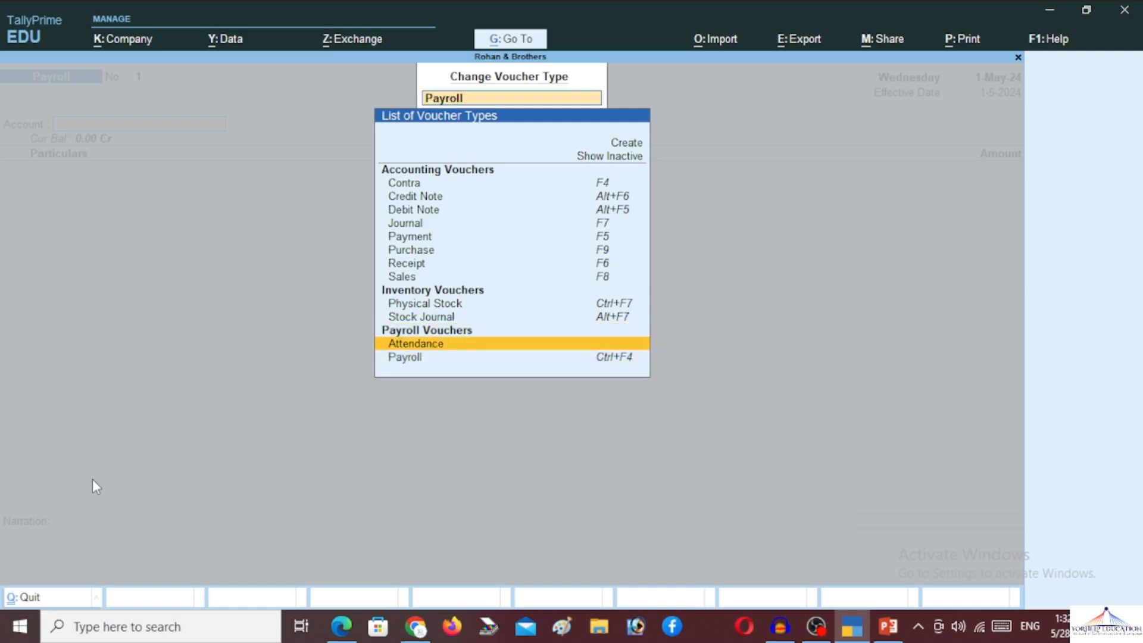
{"action": "key", "text": "Return"}
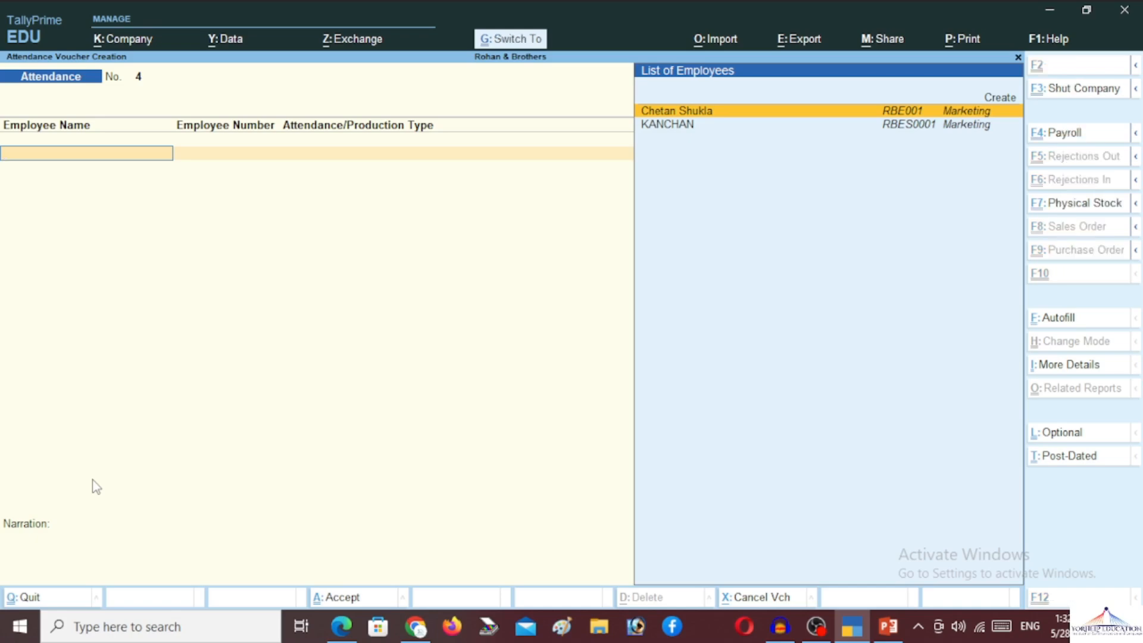
{"action": "key", "text": "ctrl+f"}
{"action": "key", "text": "Return"}
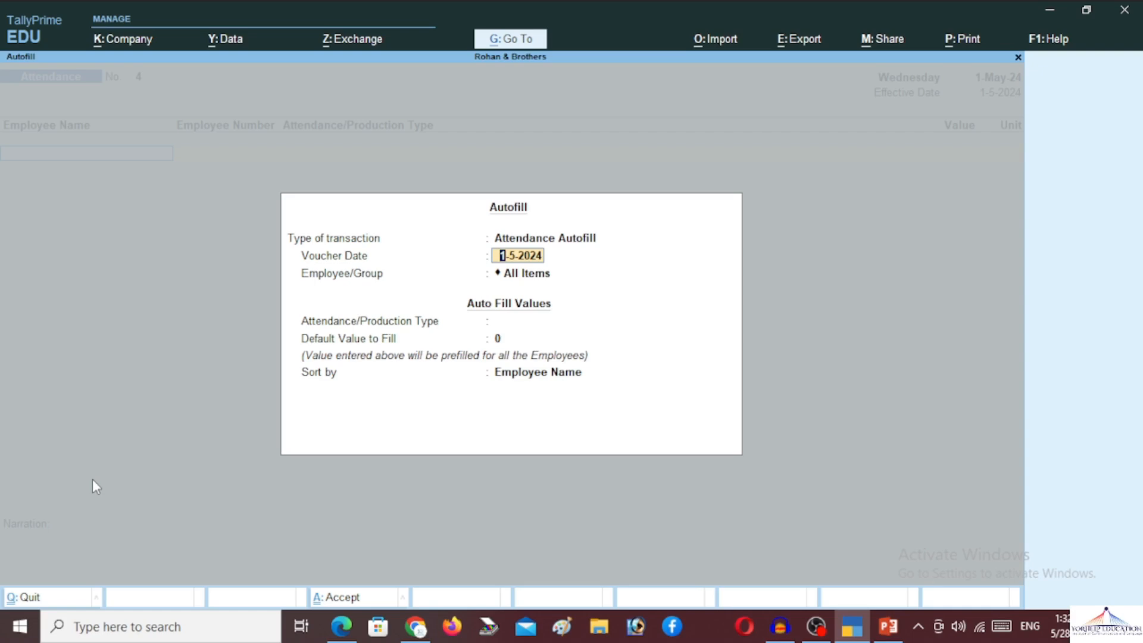
- Autofill the 1-5-2024 attendance voucher for All Items as Present, 30 days, sorted by employee name
{"action": "key", "text": "Return"}
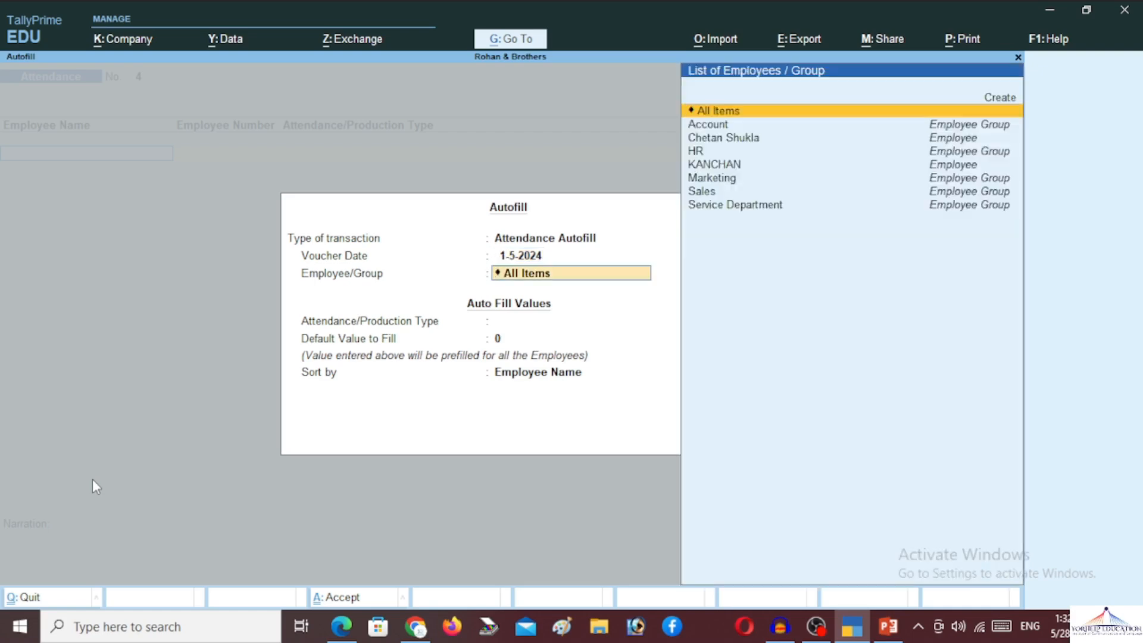
{"action": "key", "text": "Return"}
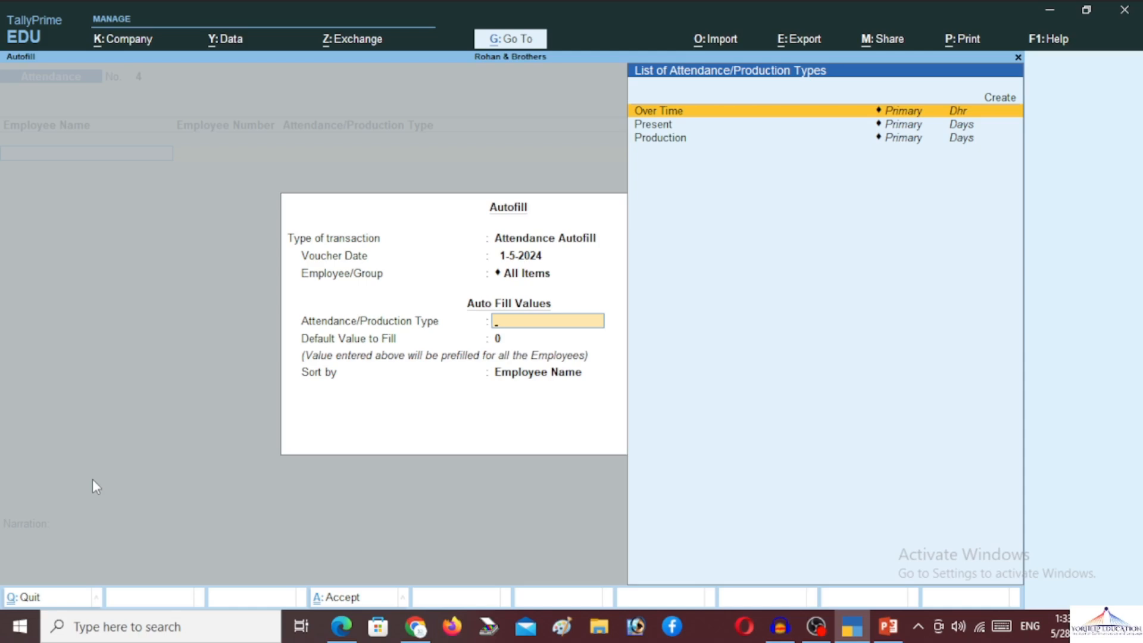
{"action": "key", "text": "Down"}
{"action": "key", "text": "Return"}
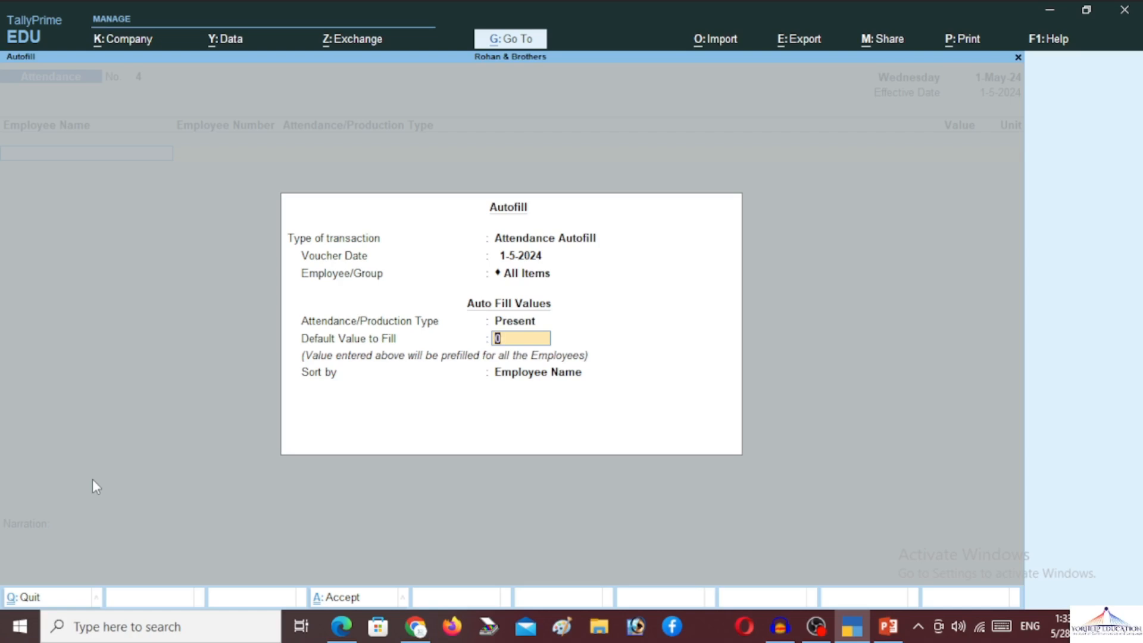
{"action": "type", "text": "30"}
{"action": "key", "text": "Return"}
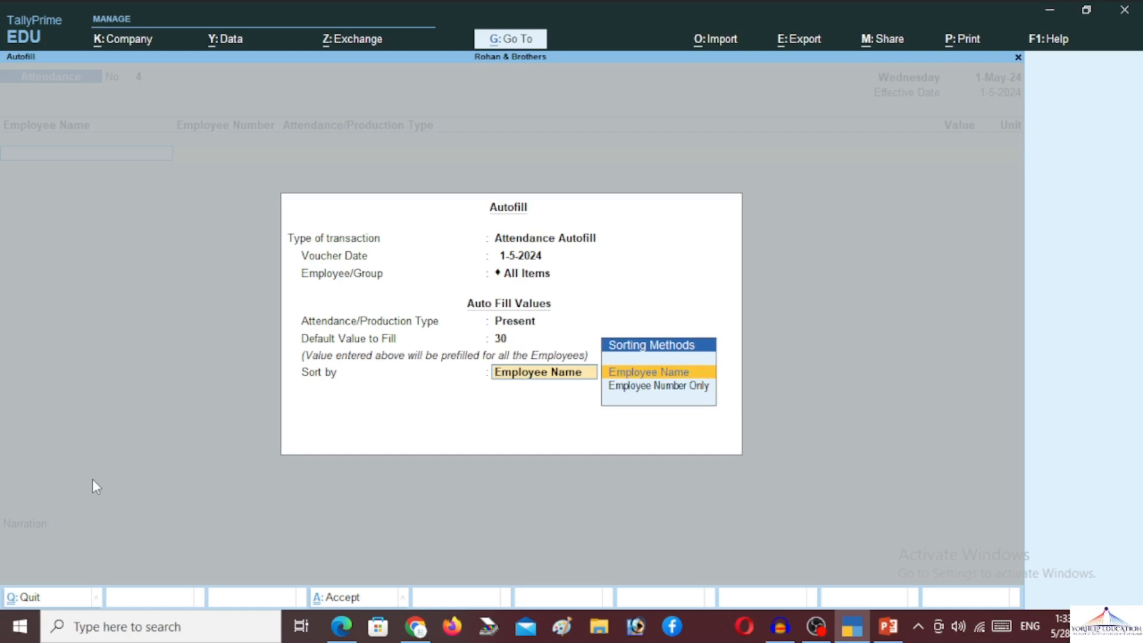
{"action": "key", "text": "Return"}
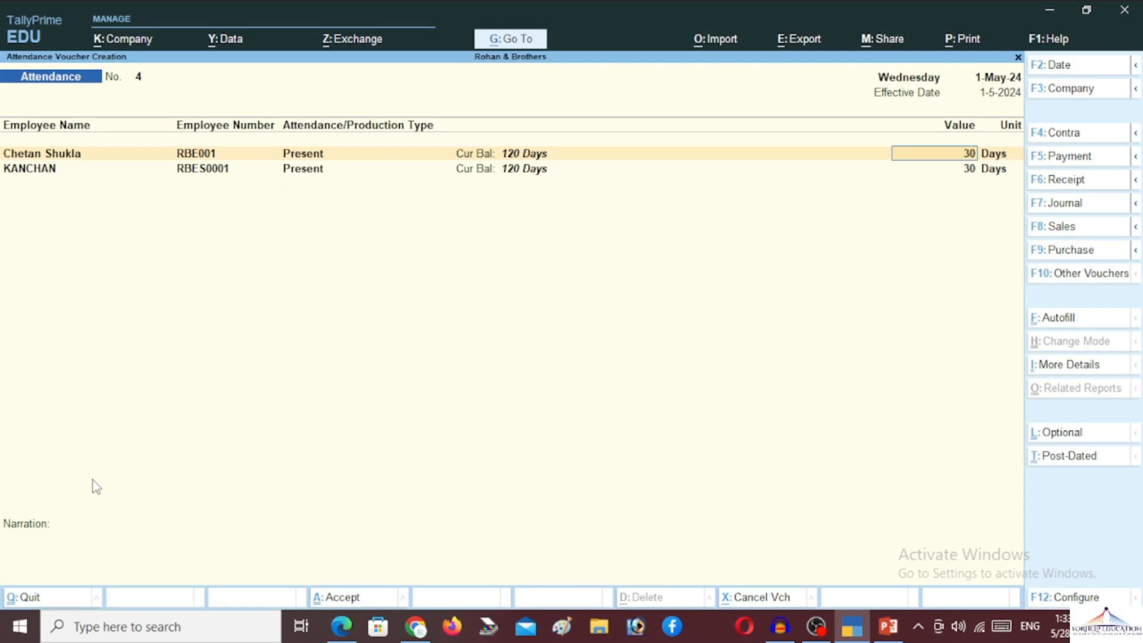
- Save Attendance voucher No. 4 with both employees present for 30 days
{"action": "key", "text": "Return"}
{"action": "key", "text": "Return"}
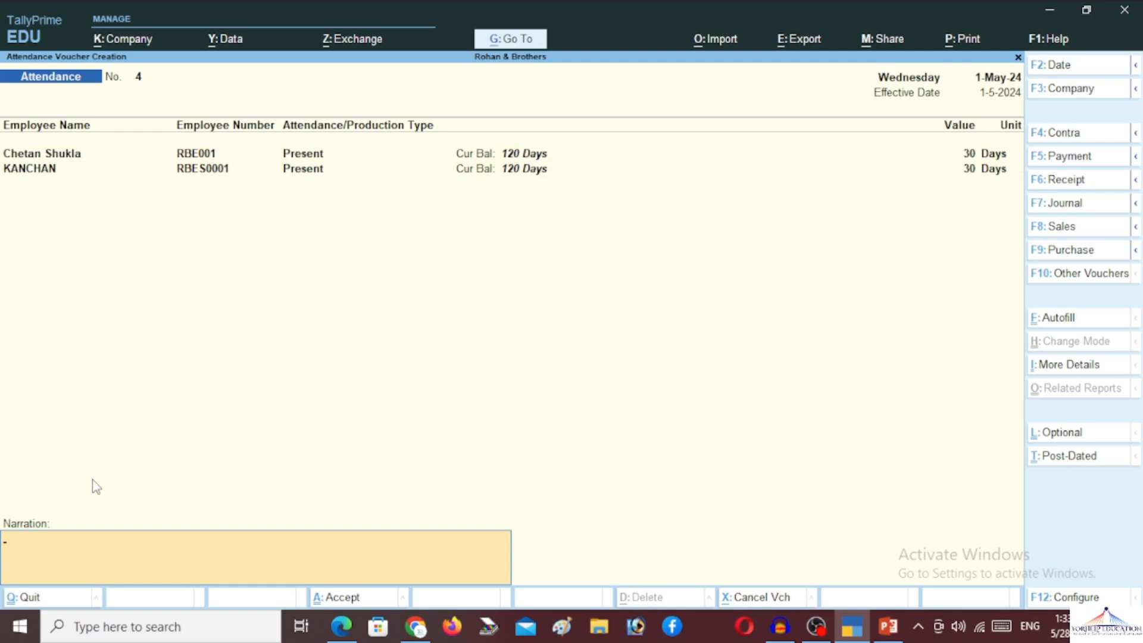
{"action": "key", "text": "Return"}
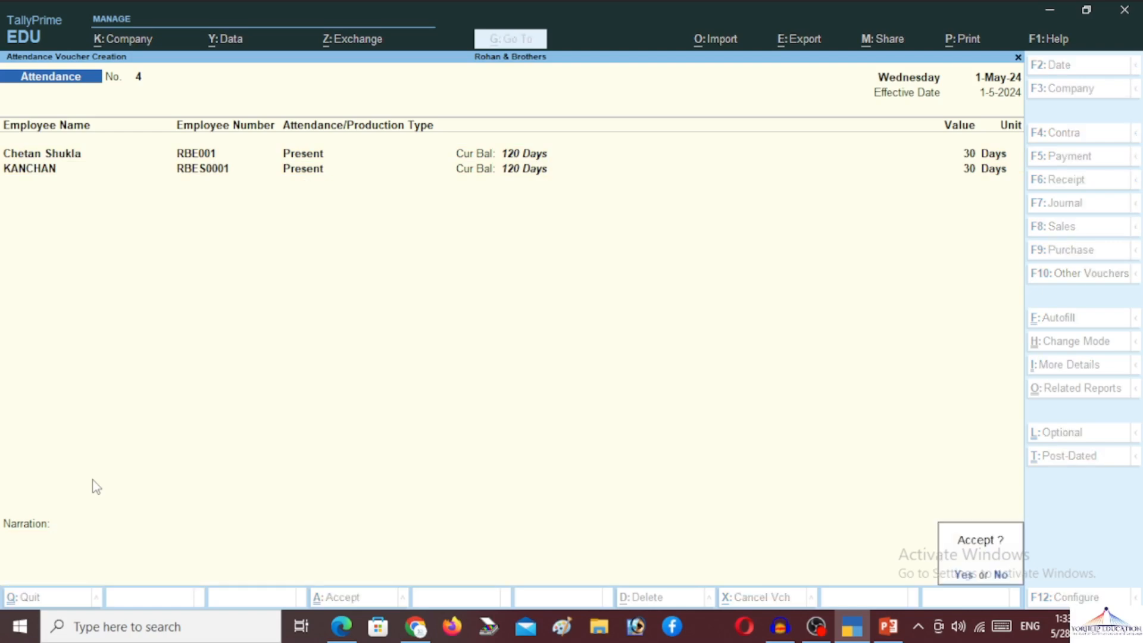
{"action": "key", "text": "Return"}
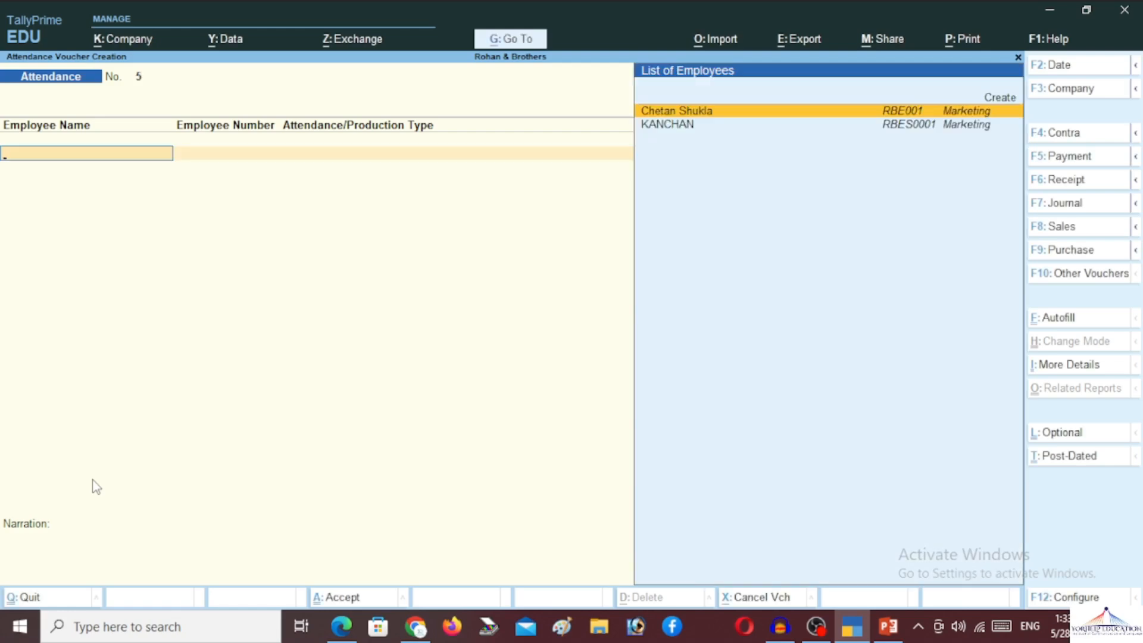
- Leave the blank voucher No. 5 and bring up the voucher type list with Payroll highlighted
{"action": "key", "text": "Escape"}
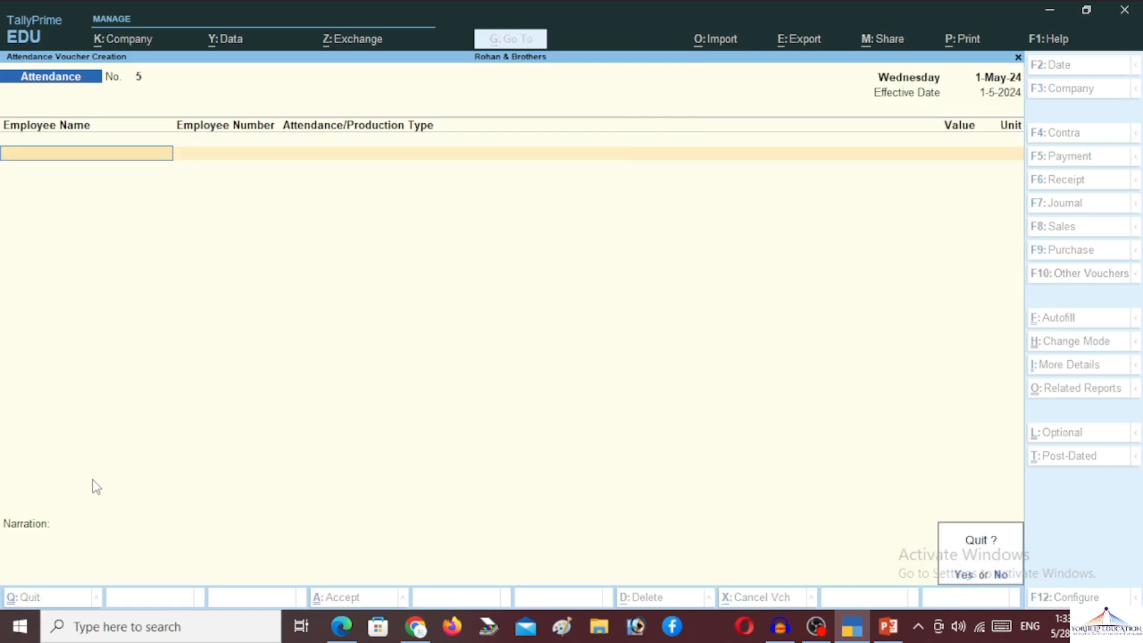
{"action": "key", "text": "Return"}
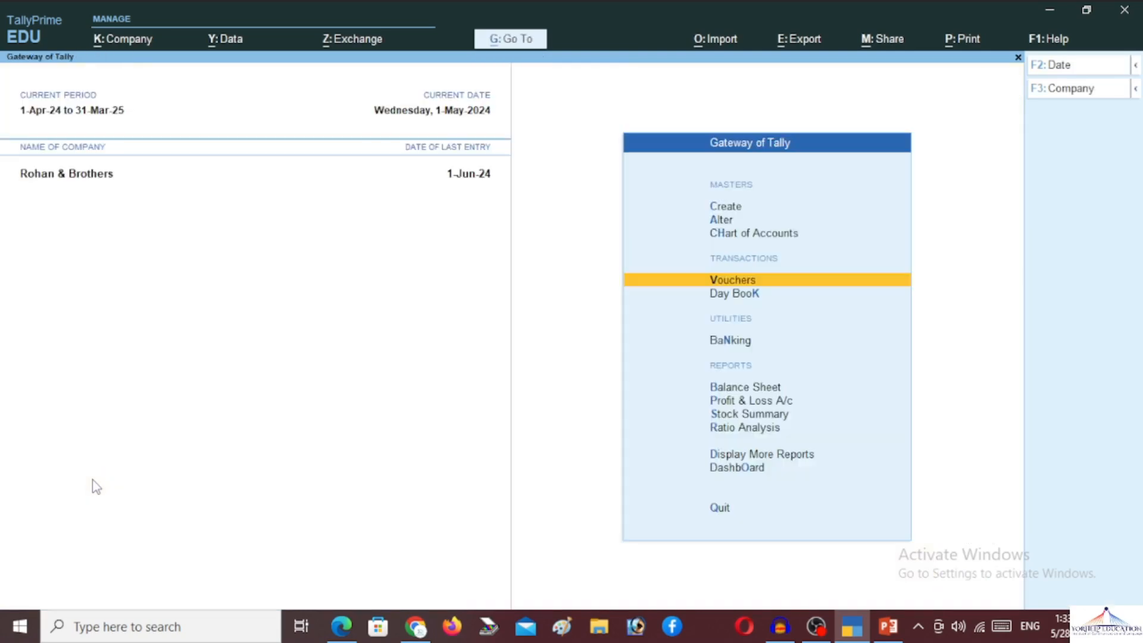
{"action": "key", "text": "Return"}
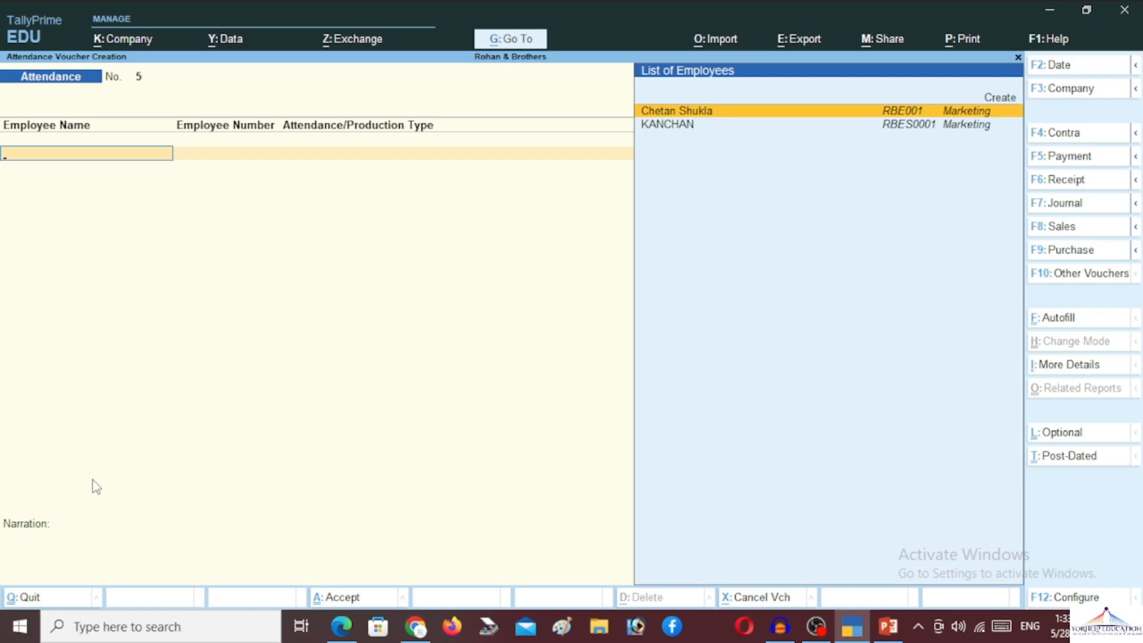
{"action": "key", "text": "F10"}
{"action": "key", "text": "Down"}
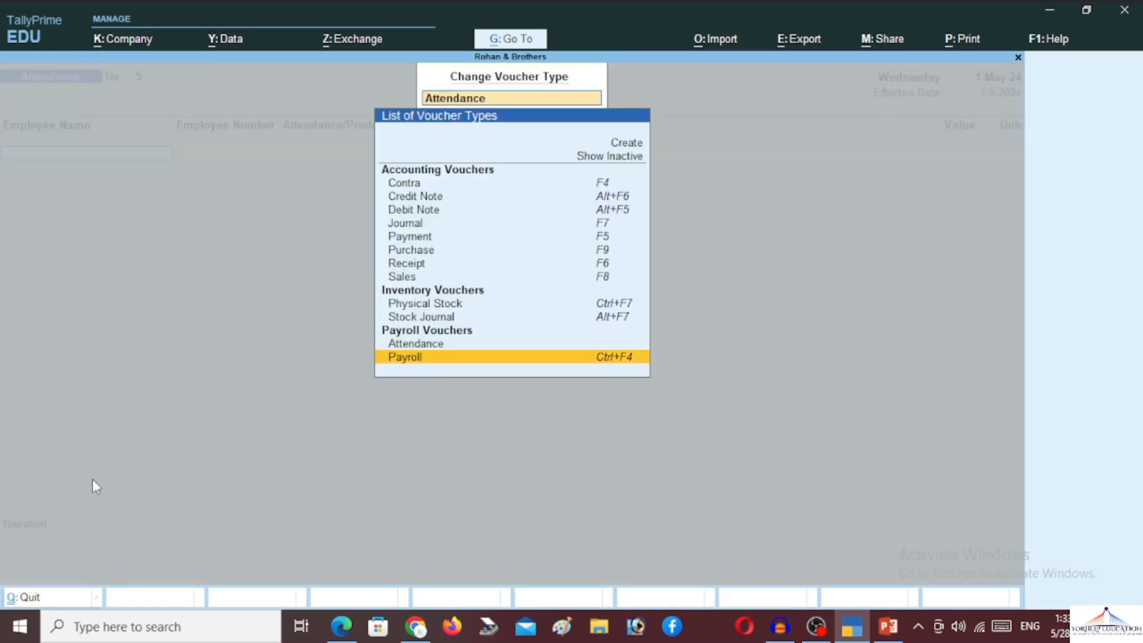
- Switch to Payroll voucher No. 1, set Cash as its account and open the Autofill settings
{"action": "key", "text": "Return"}
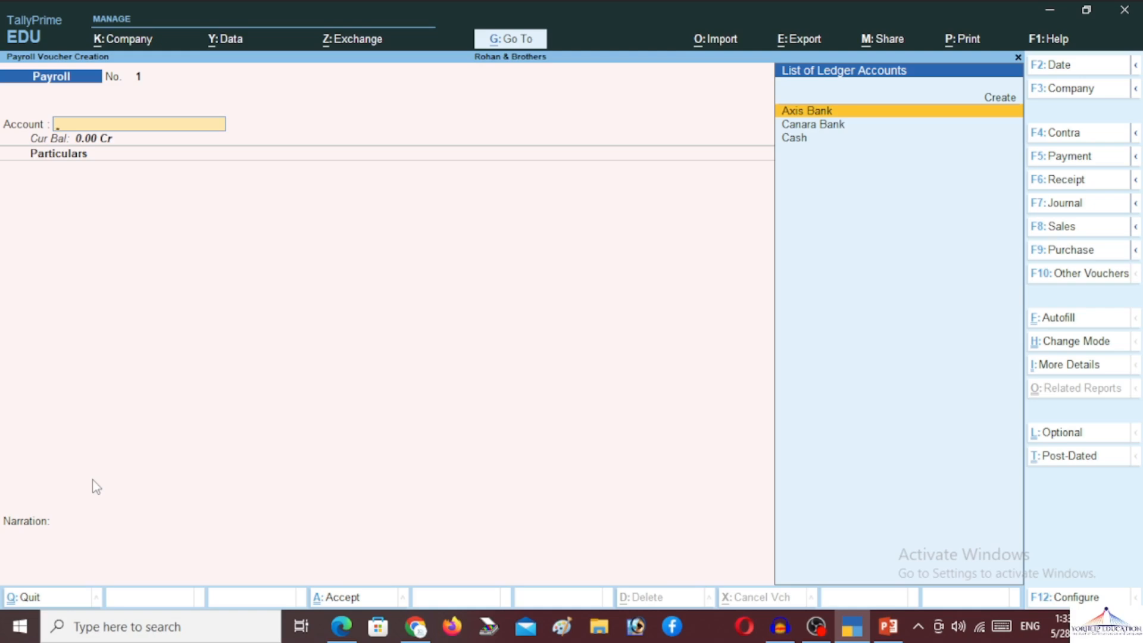
{"action": "key", "text": "Down"}
{"action": "key", "text": "Down"}
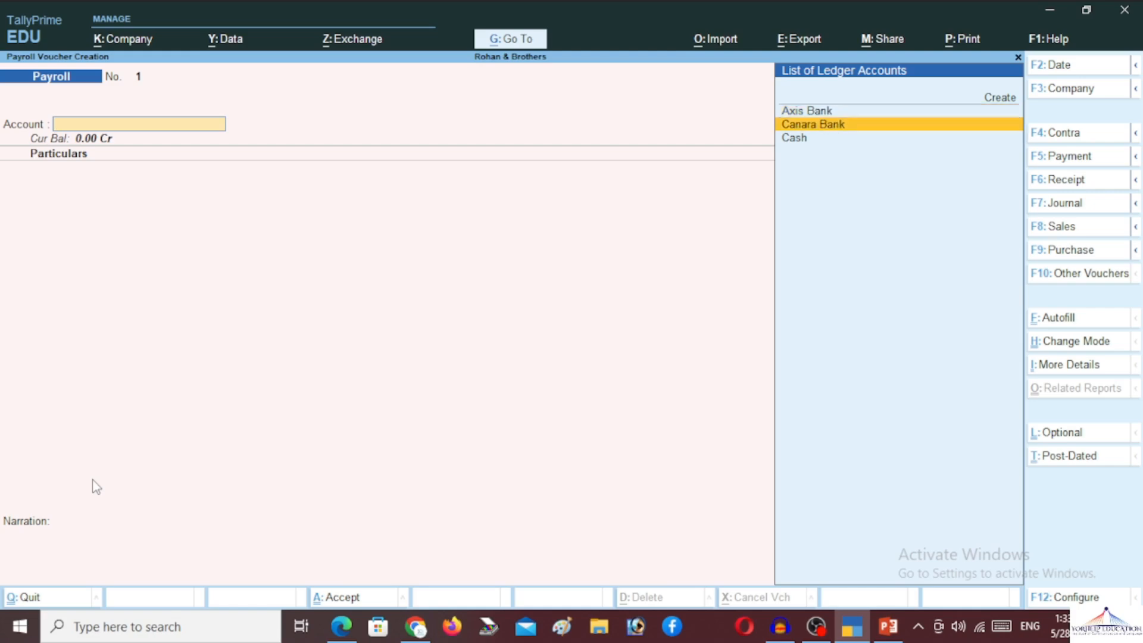
{"action": "key", "text": "Return"}
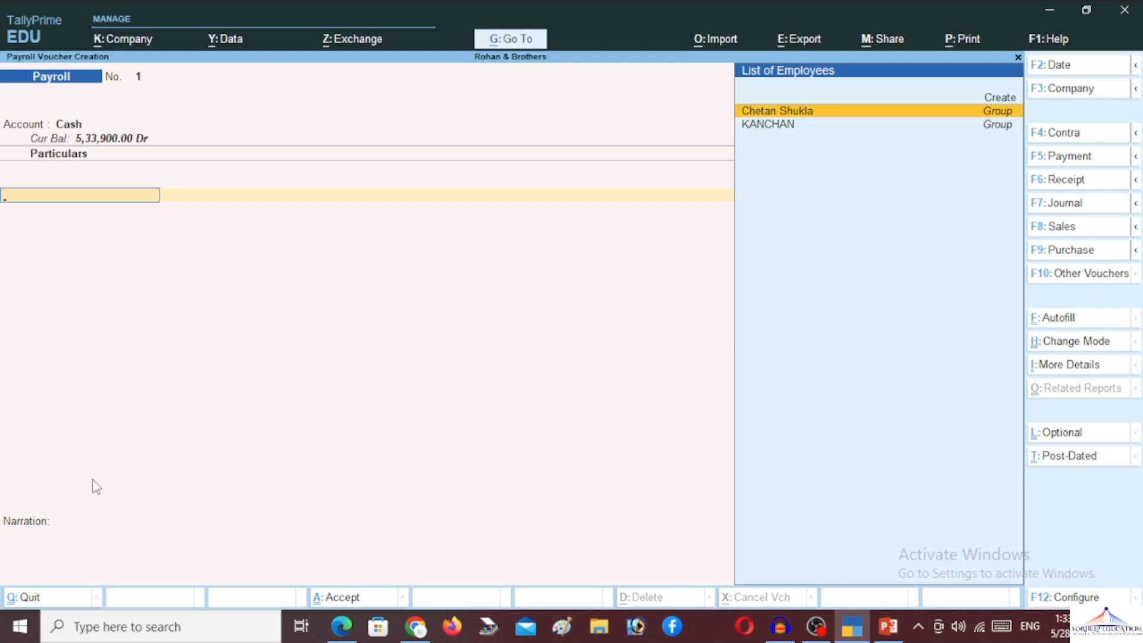
{"action": "key", "text": "ctrl+f"}
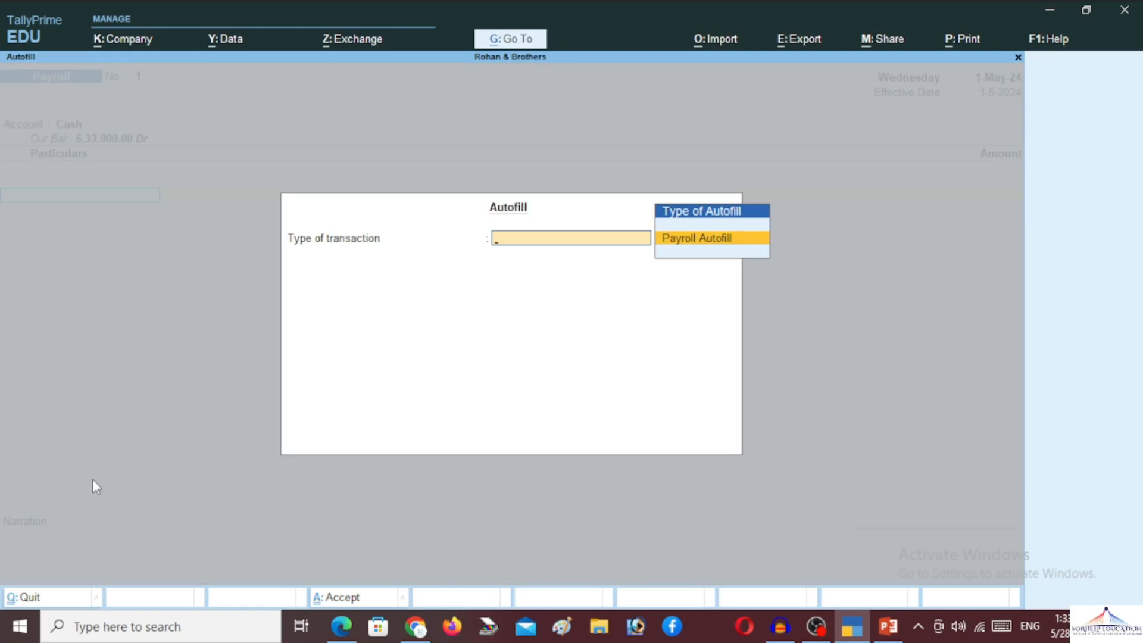
- Run Payroll Autofill for Salary, 1-5-2024 to 31-5-2024, All Items, Cash ledger, totalling 1,45,338.07 Cr
{"action": "key", "text": "Return"}
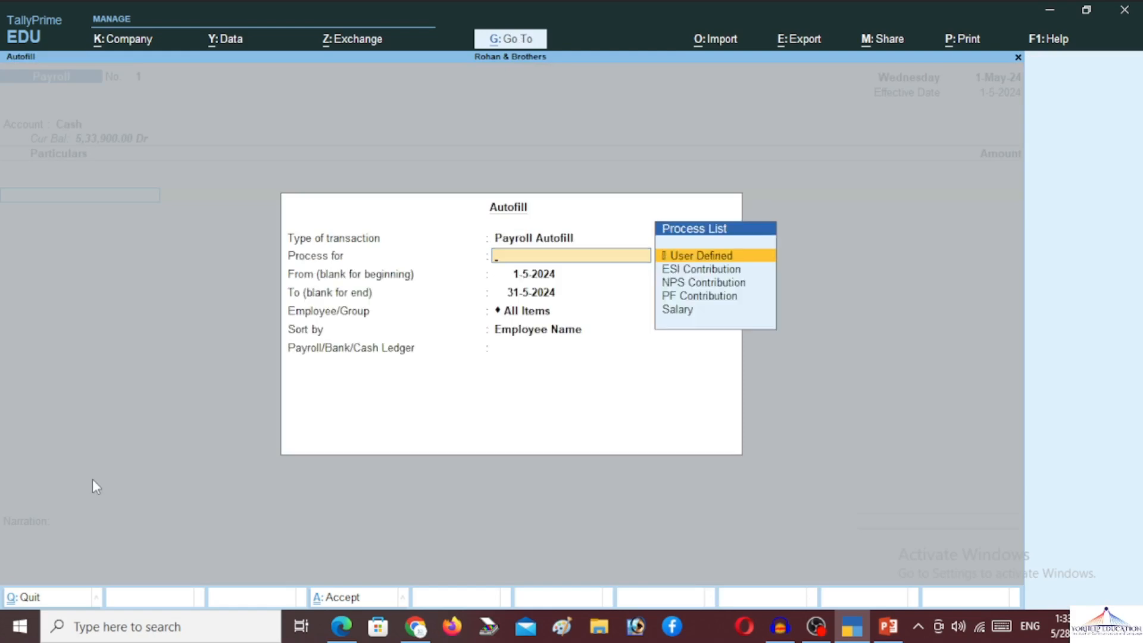
{"action": "key", "text": "Down"}
{"action": "key", "text": "Down"}
{"action": "key", "text": "Down"}
{"action": "key", "text": "Down"}
{"action": "key", "text": "Return"}
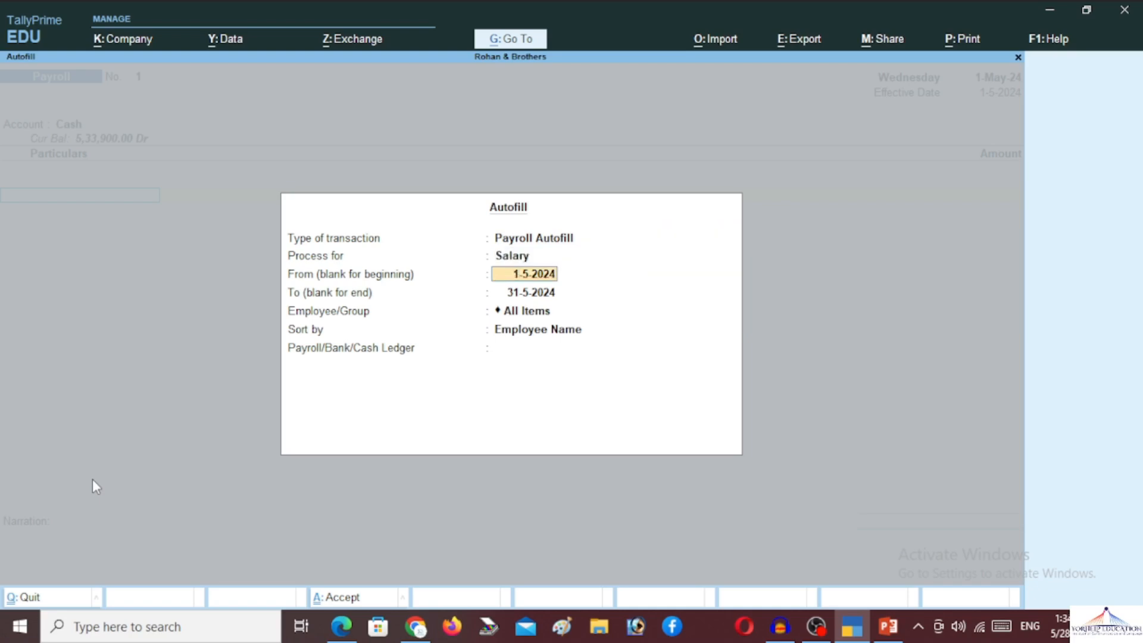
{"action": "key", "text": "Return"}
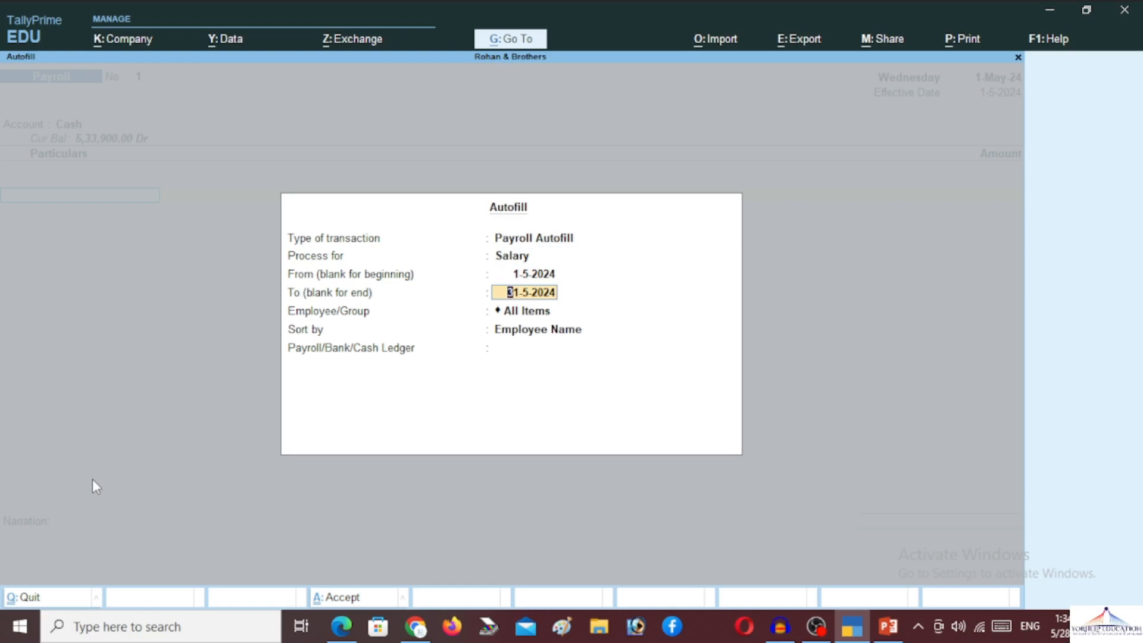
{"action": "key", "text": "Up"}
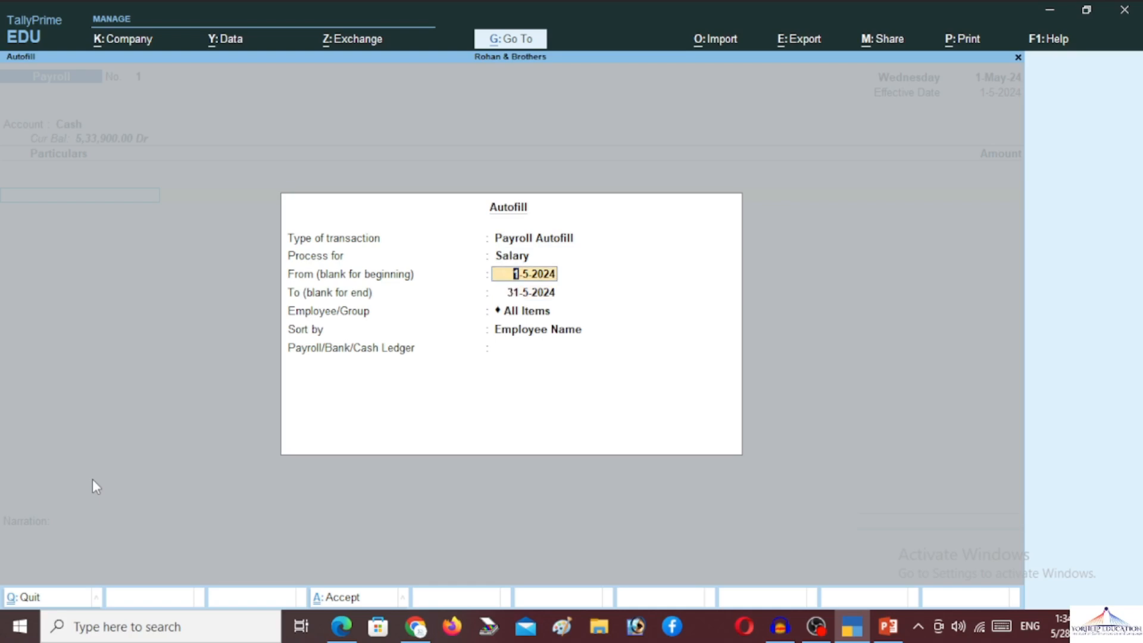
{"action": "key", "text": "Return"}
{"action": "key", "text": "Return"}
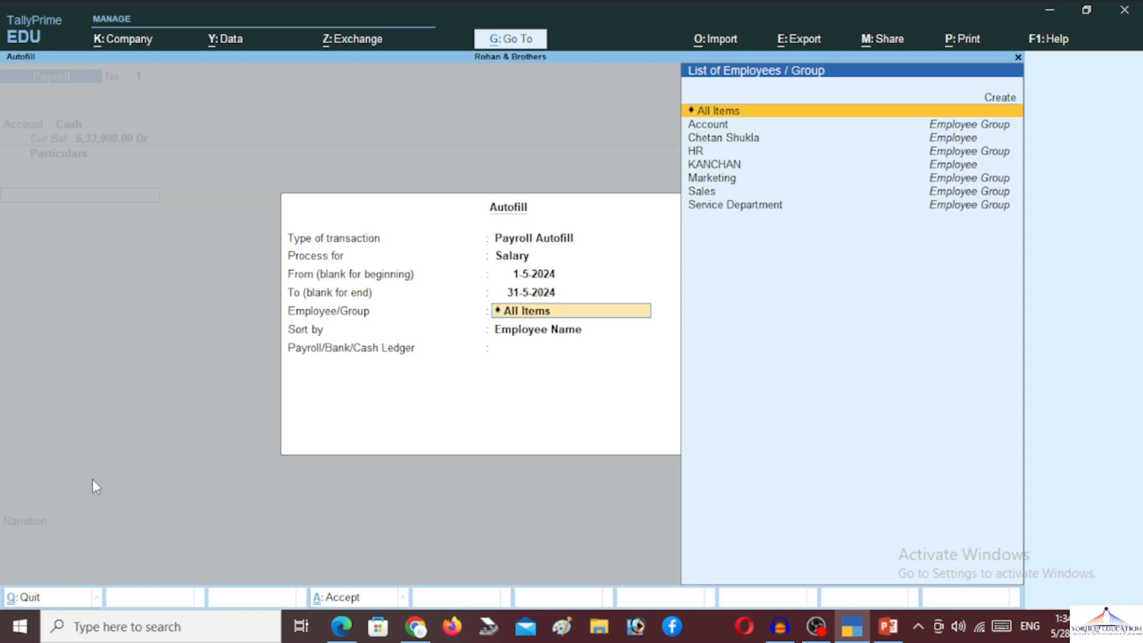
{"action": "key", "text": "Return"}
{"action": "key", "text": "Return"}
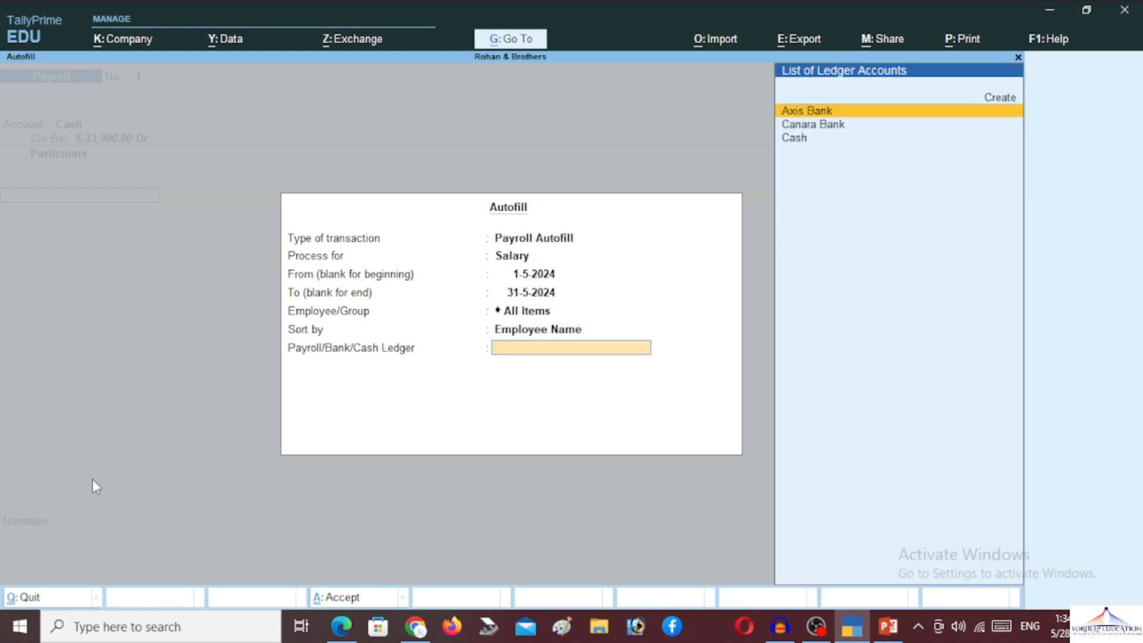
{"action": "key", "text": "Down"}
{"action": "key", "text": "Down"}
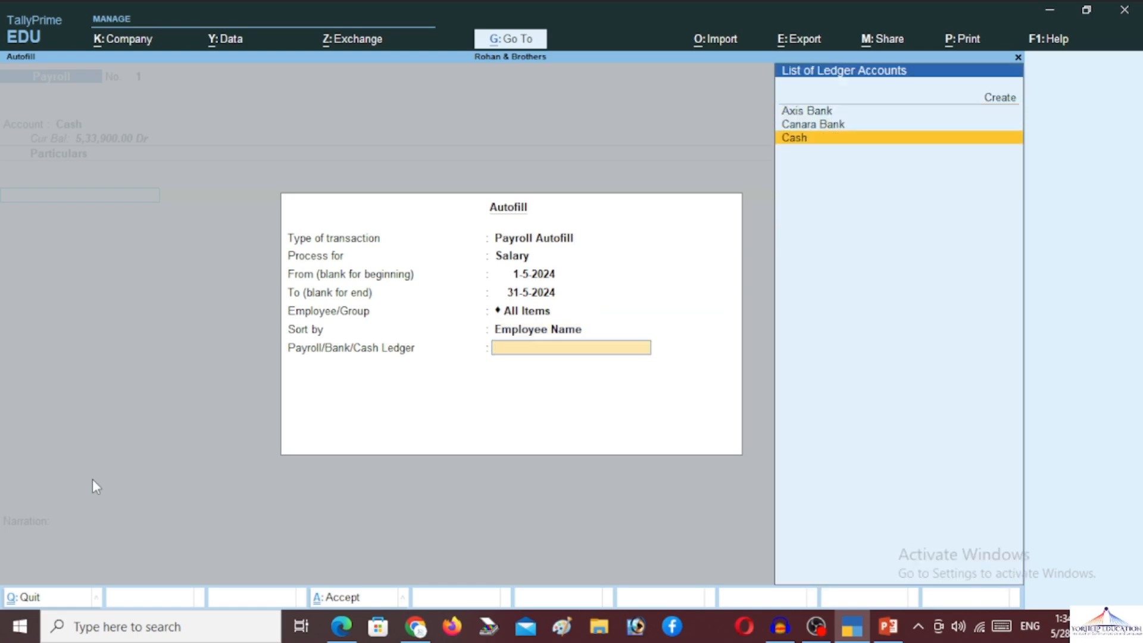
{"action": "key", "text": "Return"}
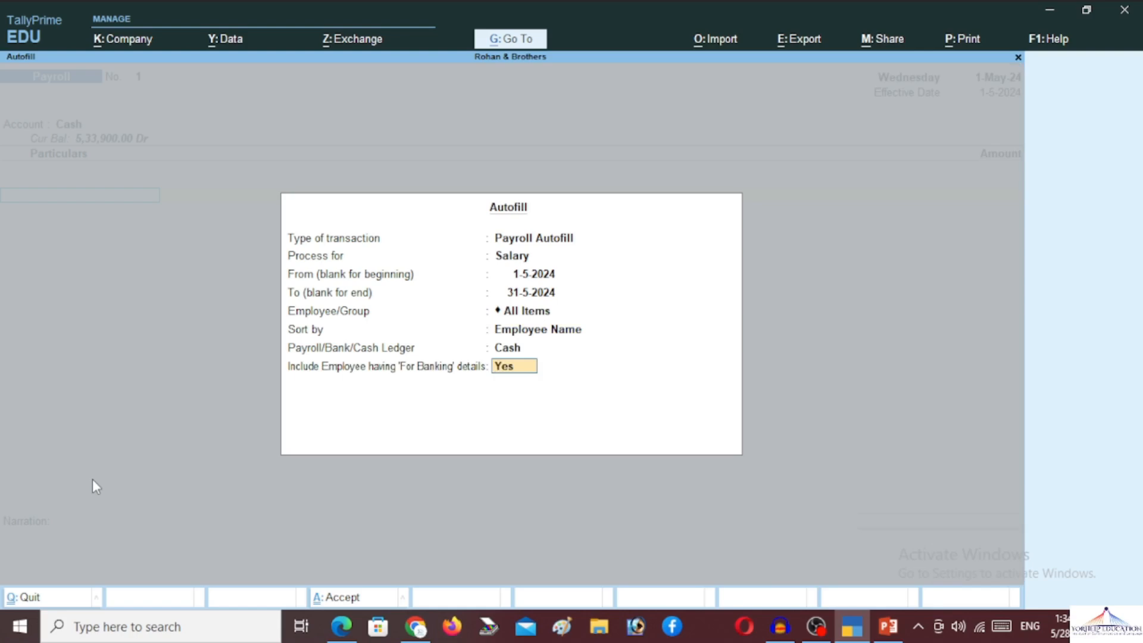
{"action": "key", "text": "Return"}
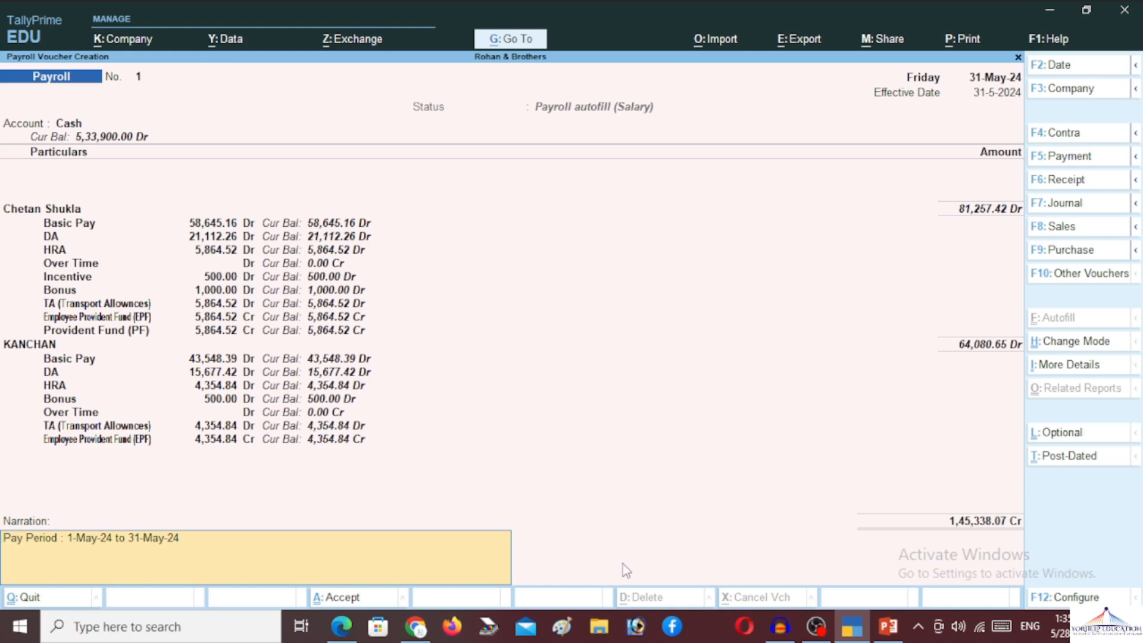
- Accept and print Payroll voucher No. 1, leaving blank Payroll voucher No. 2 for Axis Bank
{"action": "key", "text": "Return"}
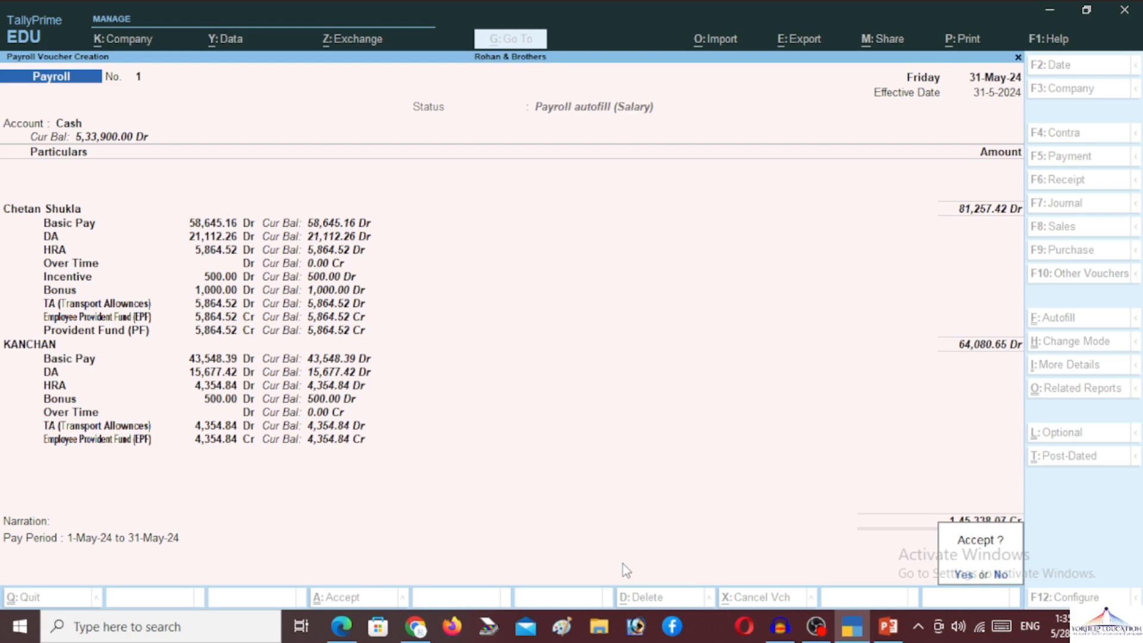
{"action": "key", "text": "y"}
{"action": "key", "text": "p"}
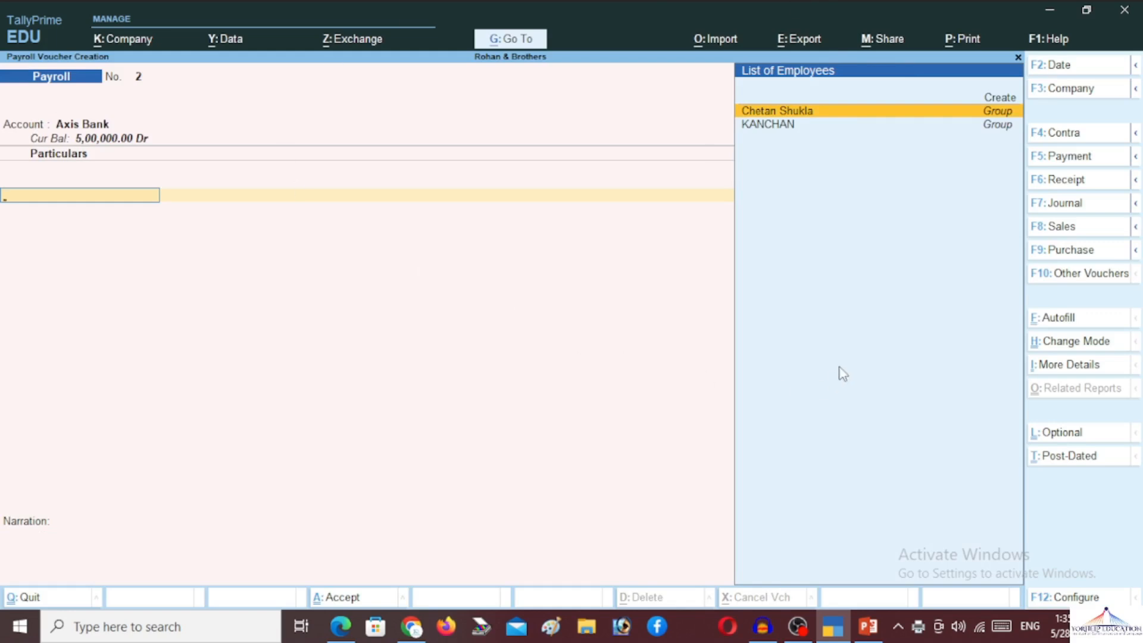
{"action": "left_click", "coordinate": [918, 624]}
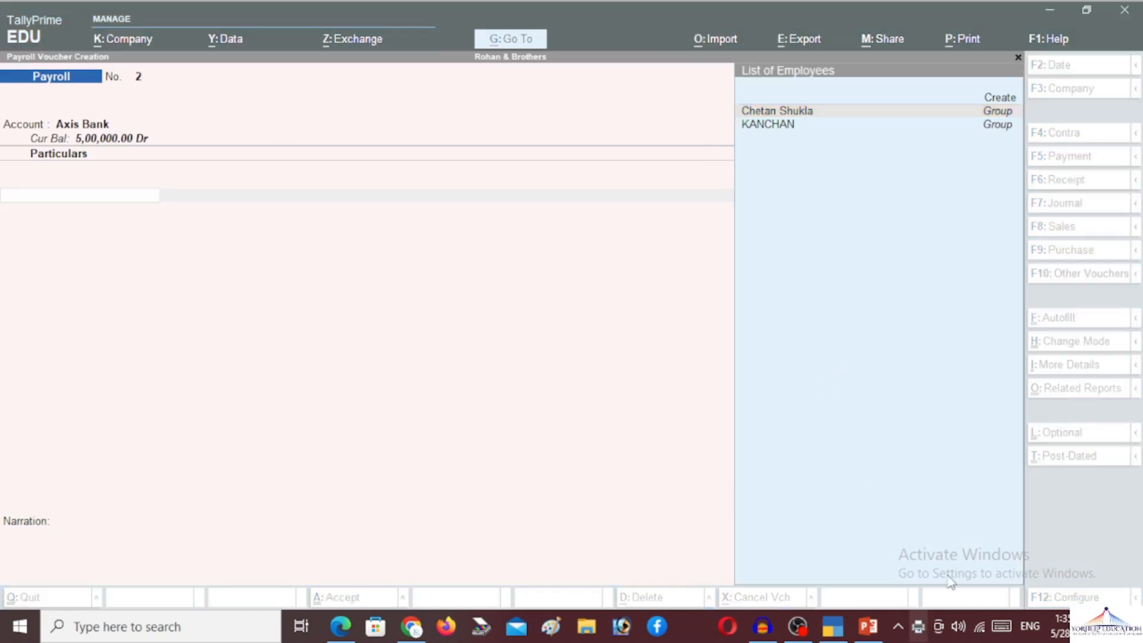